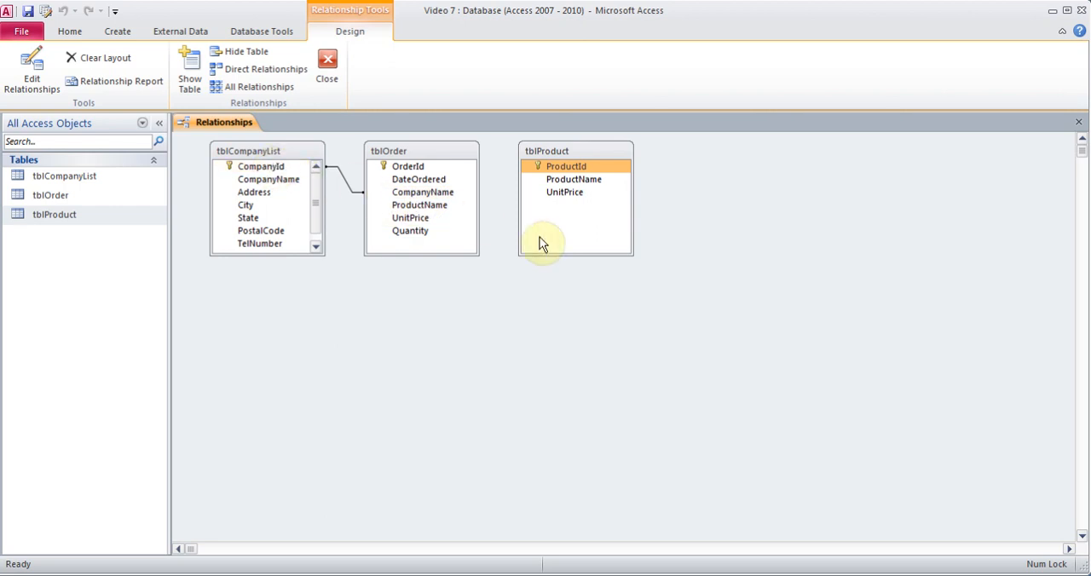
Try to link ProductId in tblProduct to ProductName in tblOrder and close the Relationships window.
left_click(566, 169)
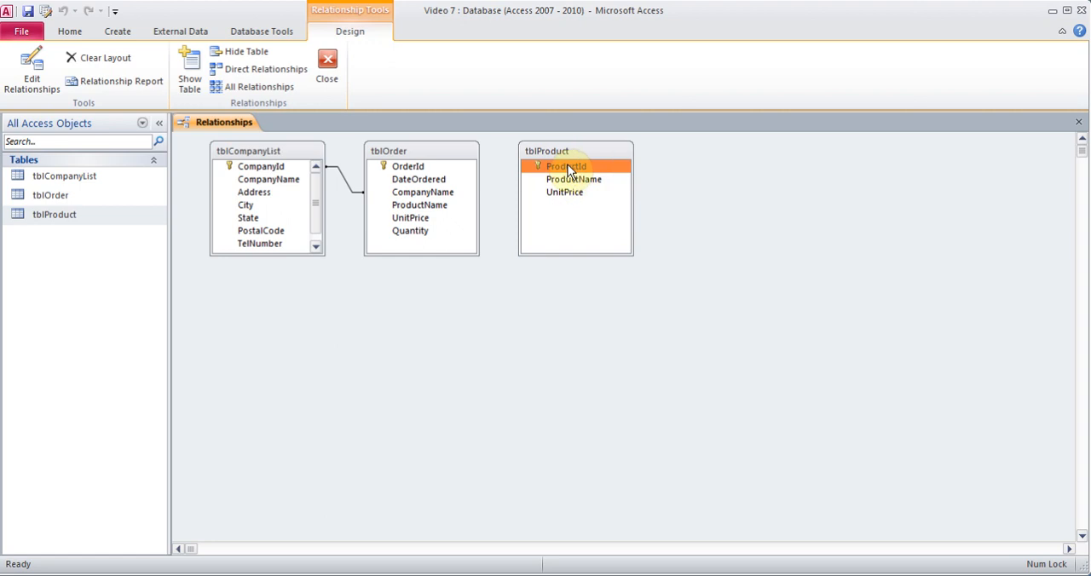
left_click_drag(569, 170, 432, 215)
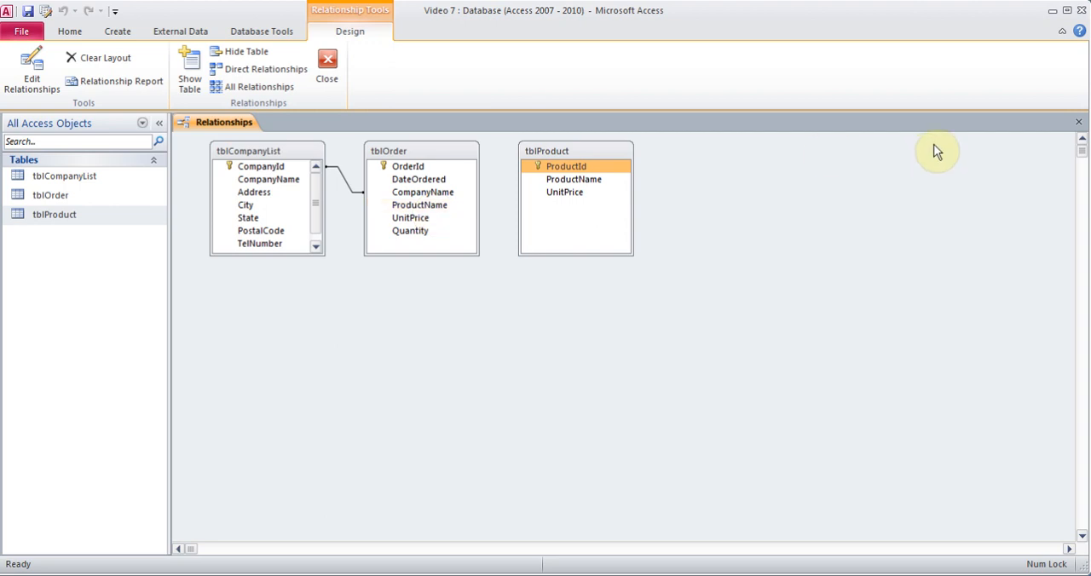
left_click(1081, 126)
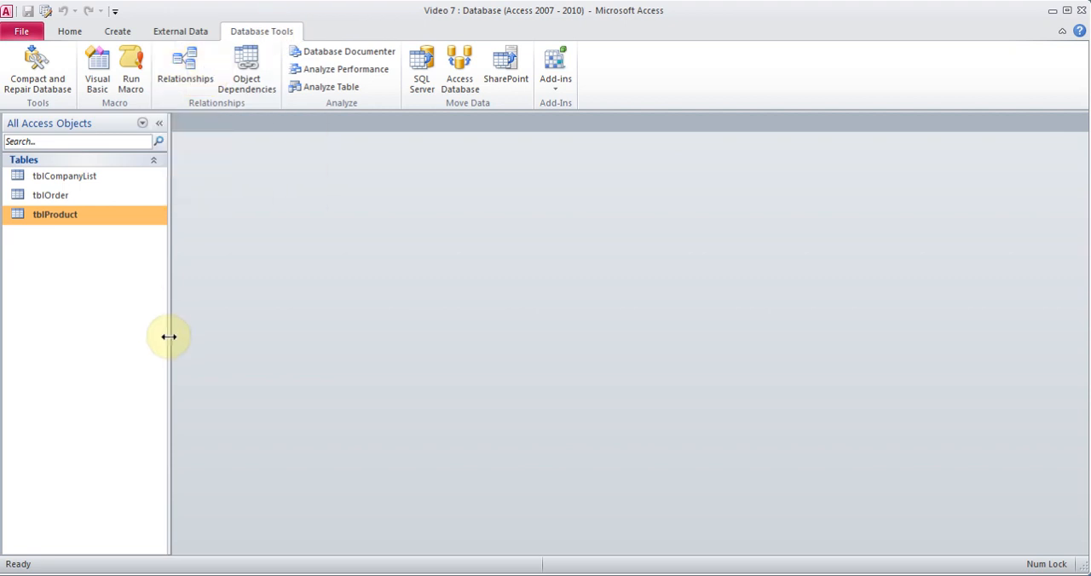
Open tblOrder in Design View and start the Lookup Wizard for the ProductName field's data type.
left_click(64, 200)
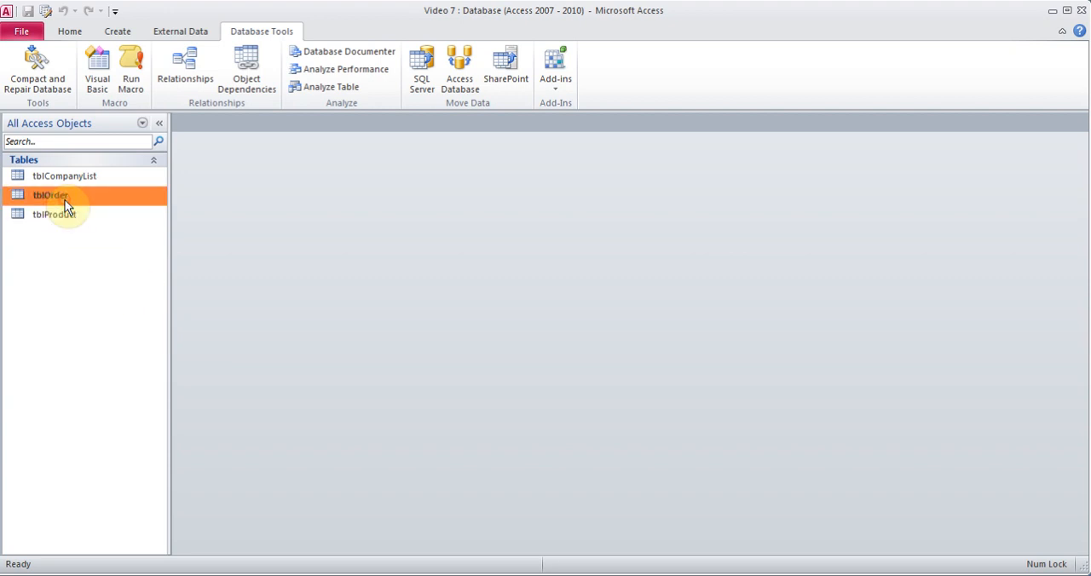
right_click(64, 199)
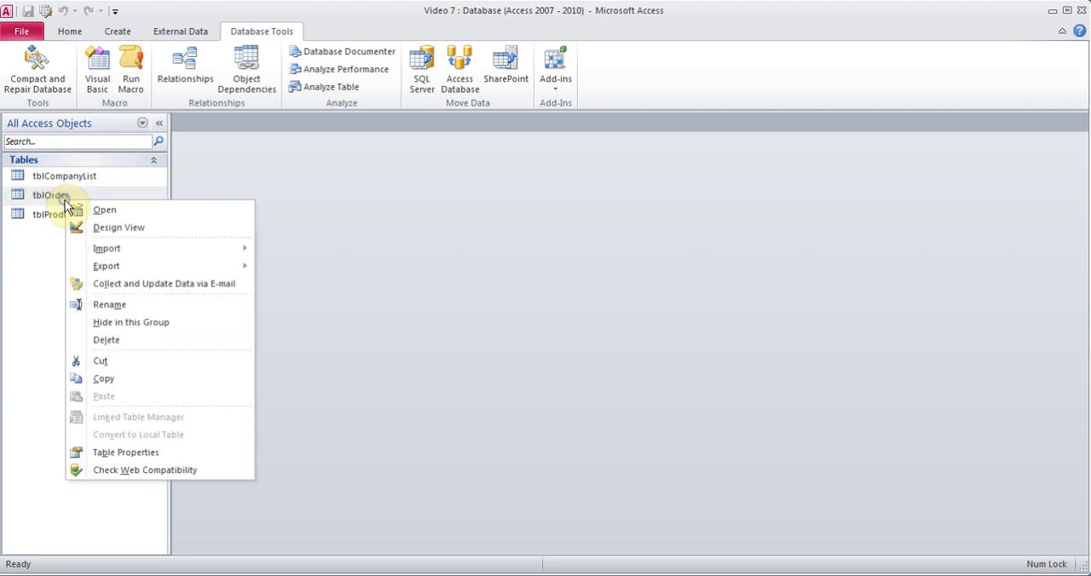
left_click(117, 227)
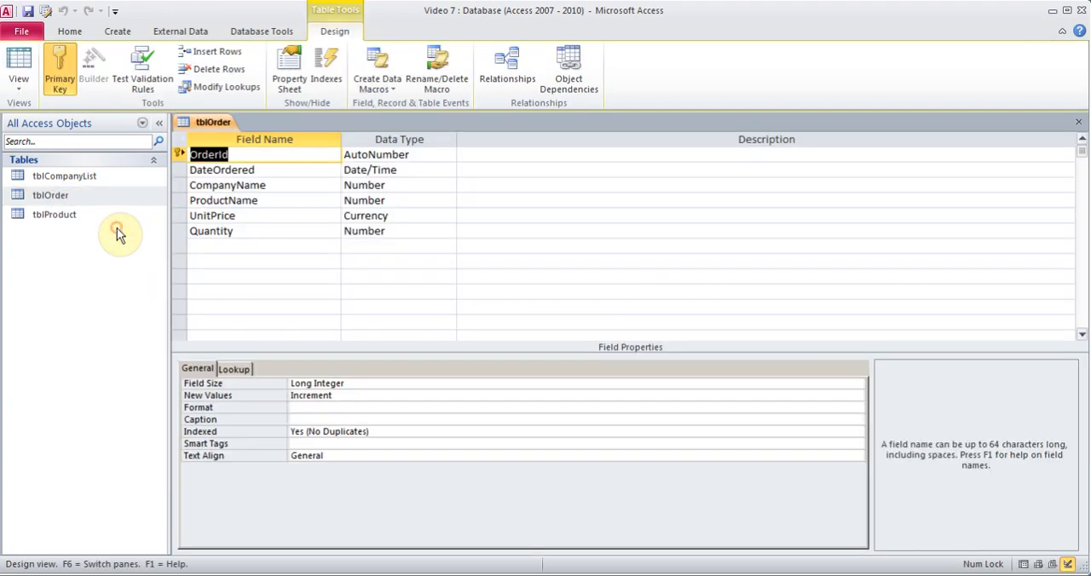
left_click(409, 200)
left_click(452, 201)
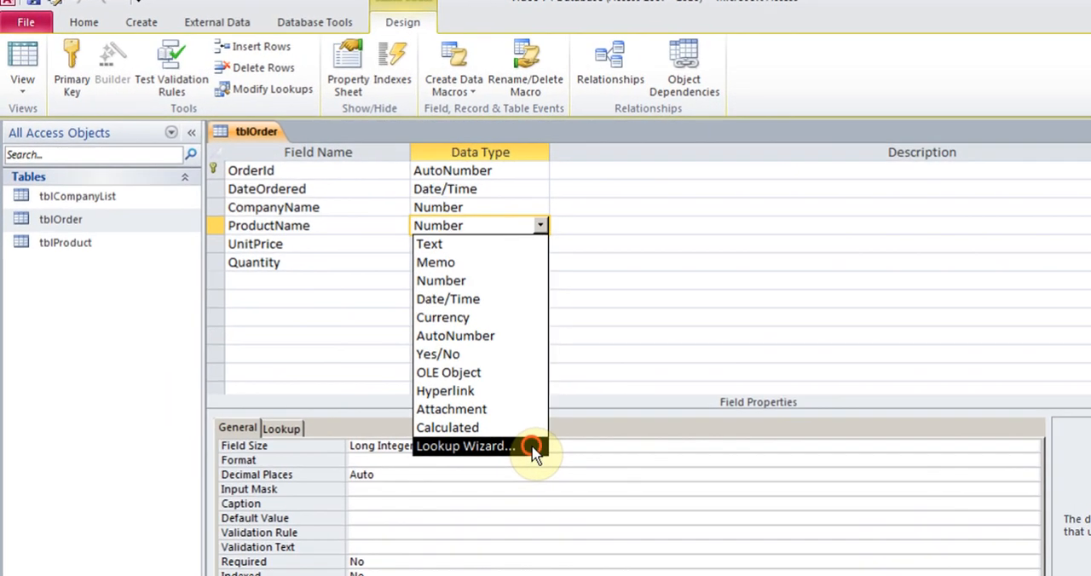
left_click(465, 399)
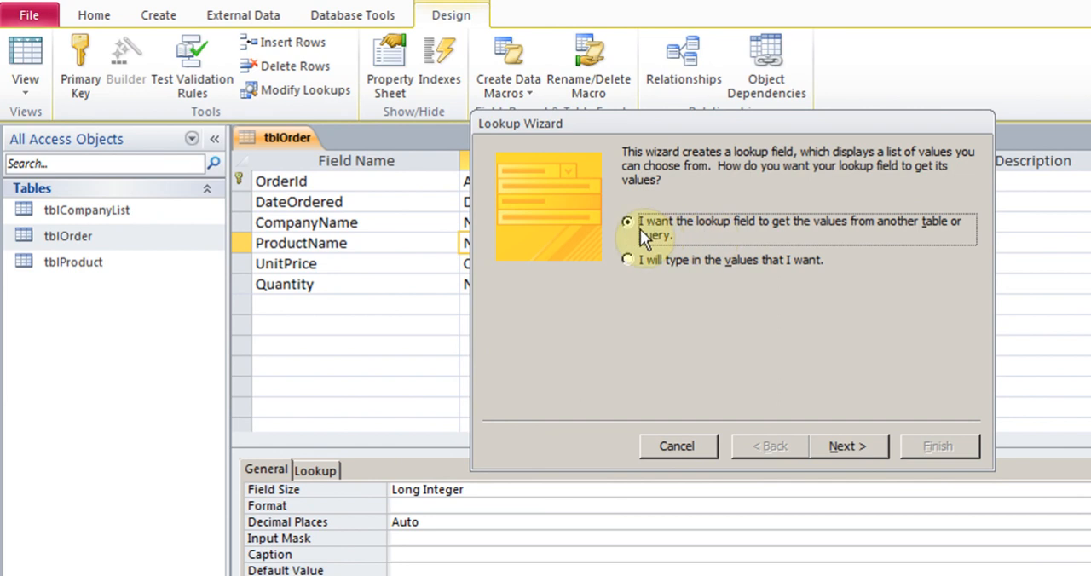
Have the lookup get its values from tblProduct, including the ProductId, ProductName and UnitPrice fields.
left_click(842, 446)
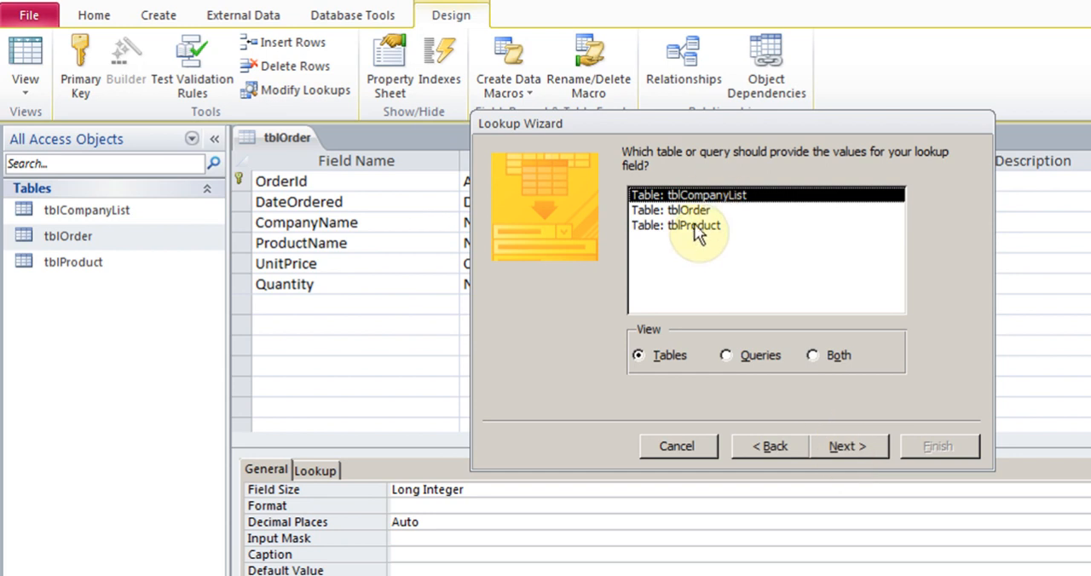
left_click(694, 226)
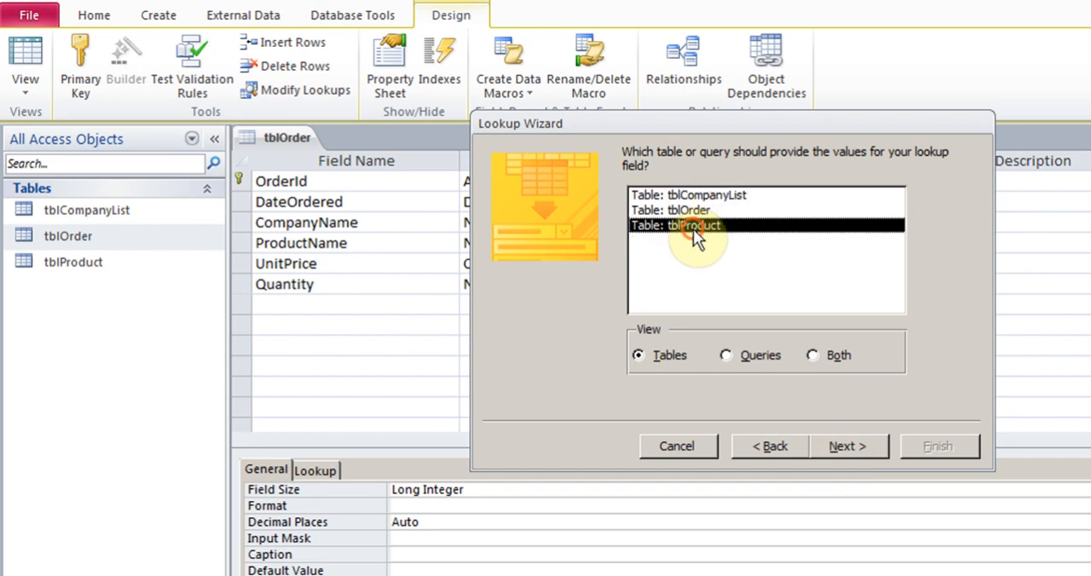
left_click(860, 456)
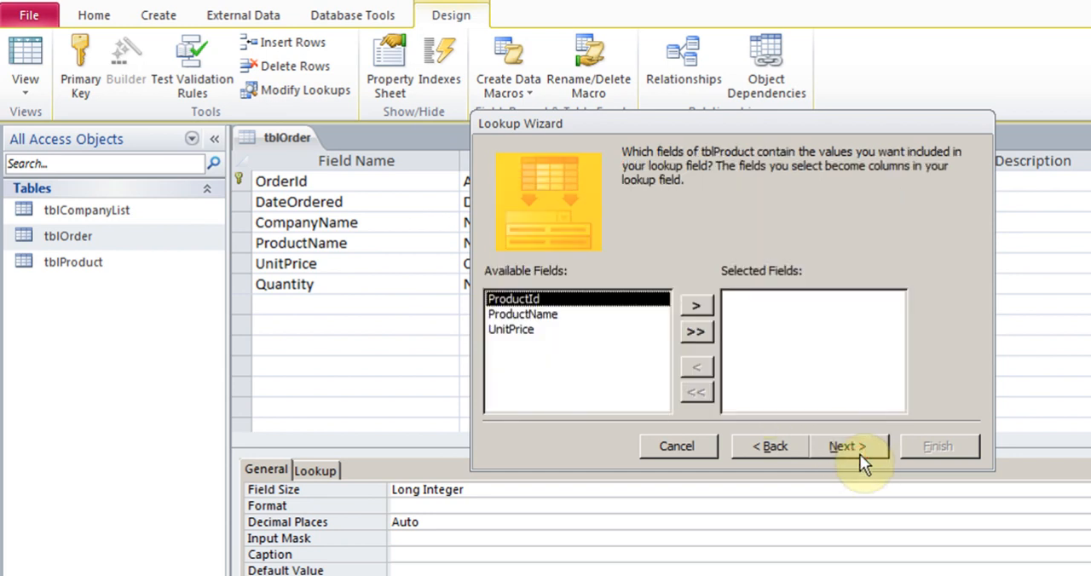
left_click(694, 309)
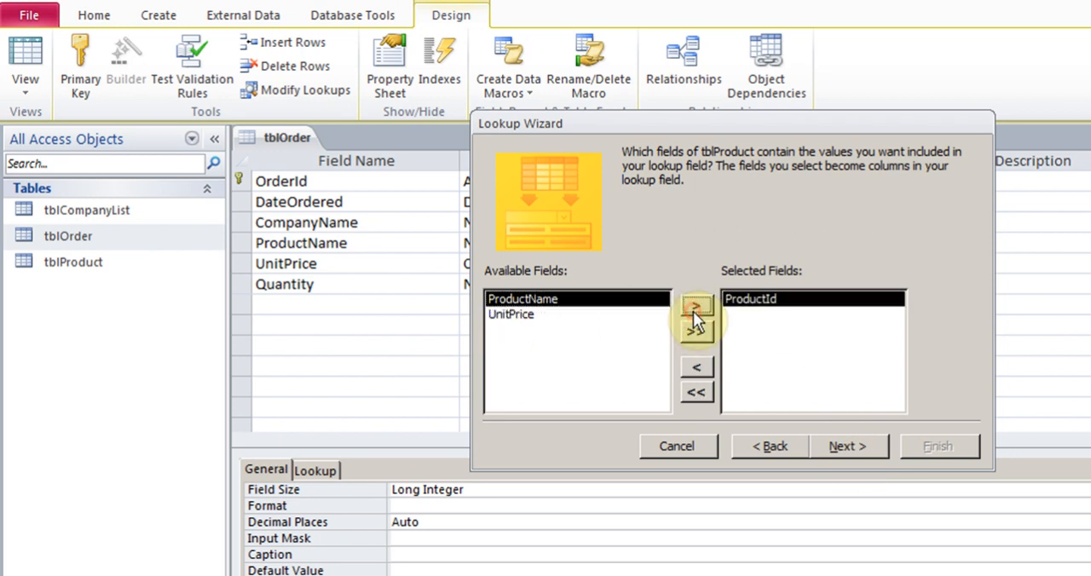
left_click(694, 309)
left_click(694, 308)
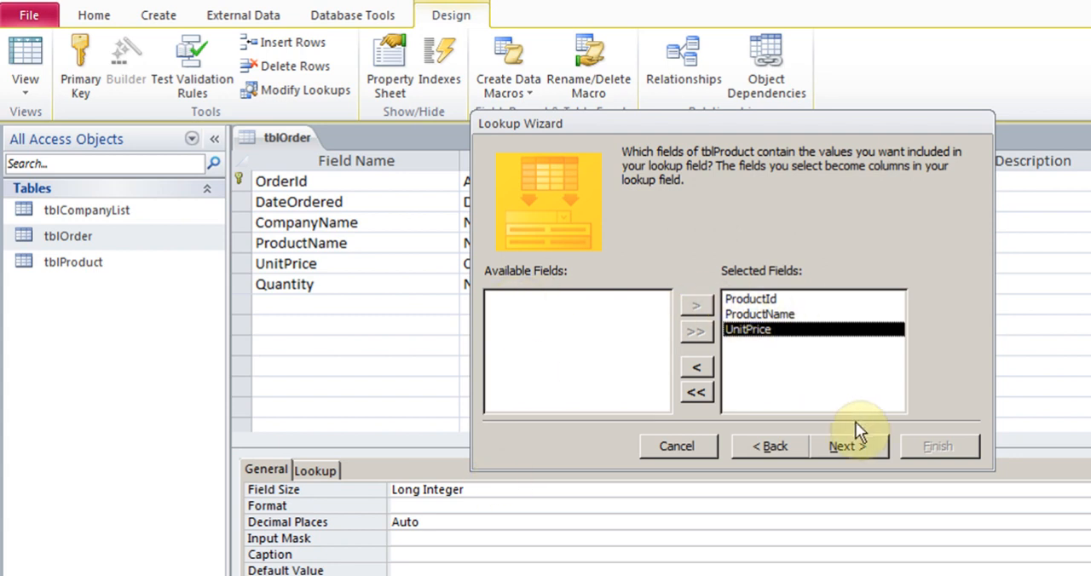
Preview the lookup columns with the key column shown, hide it again and finish the ProductName lookup.
left_click(848, 447)
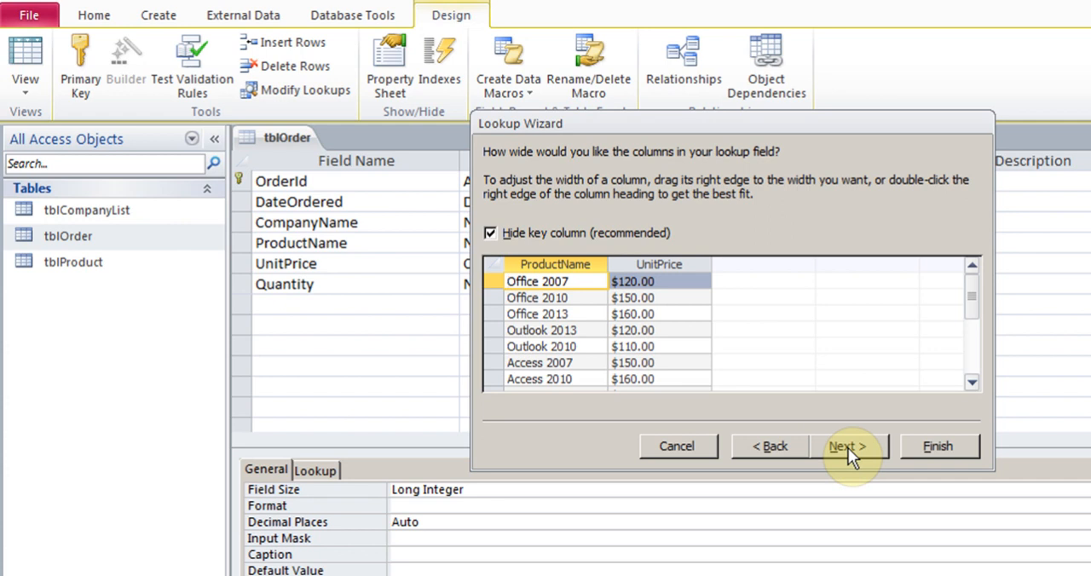
left_click(492, 233)
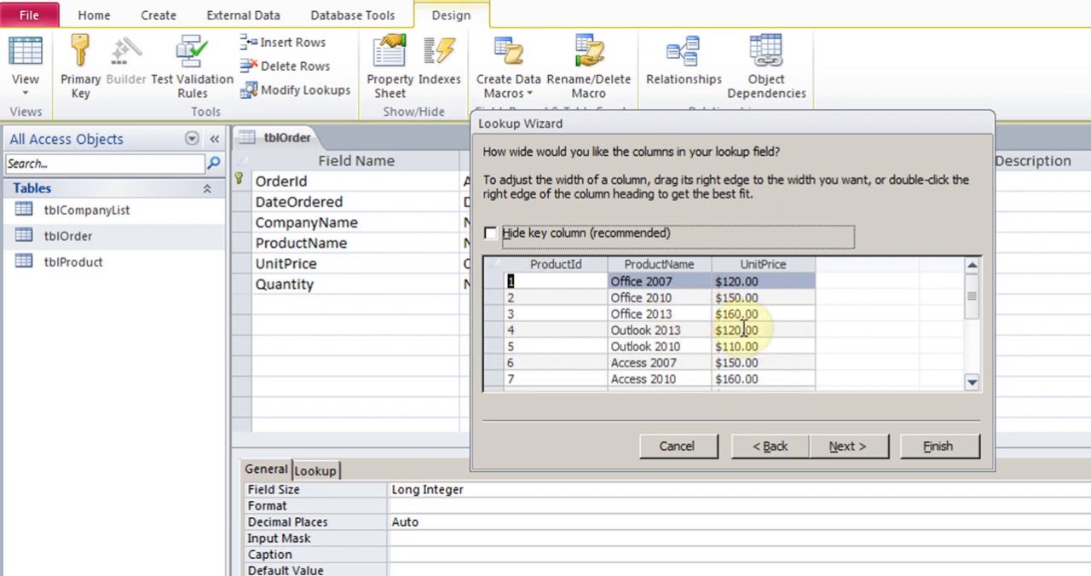
left_click(489, 234)
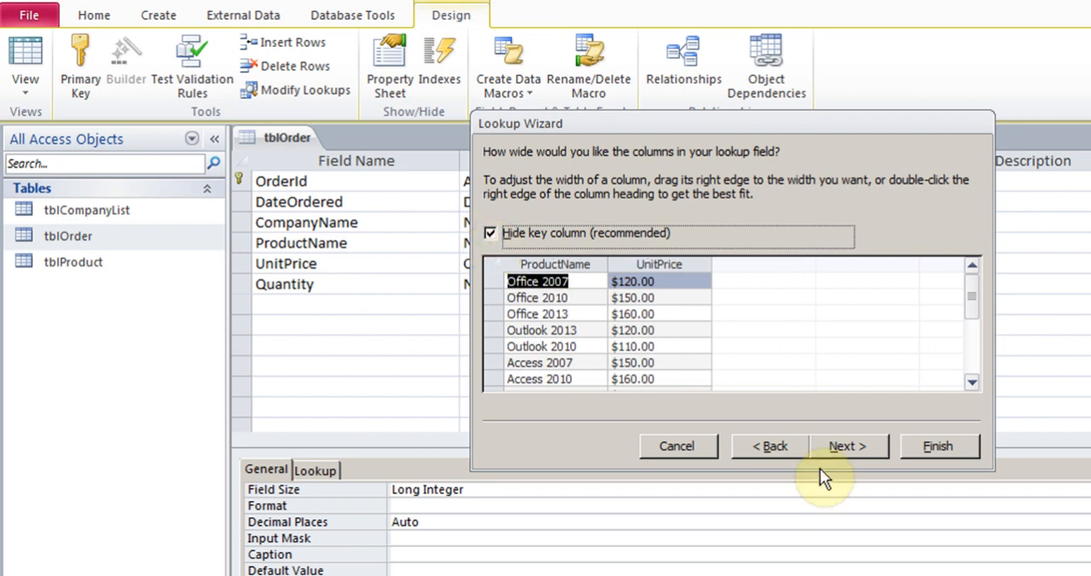
left_click(848, 448)
left_click(936, 446)
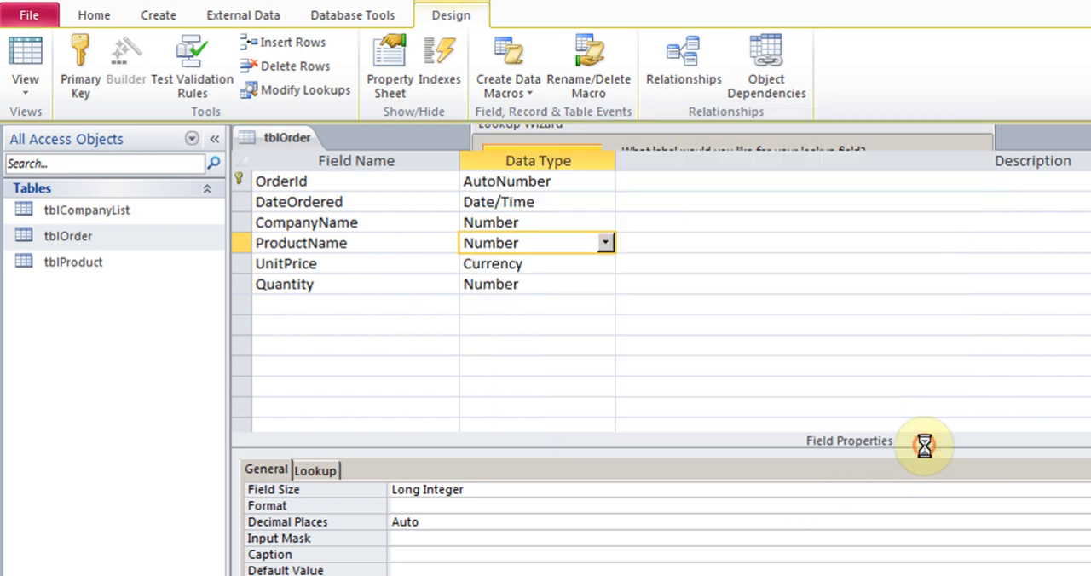
left_click(707, 426)
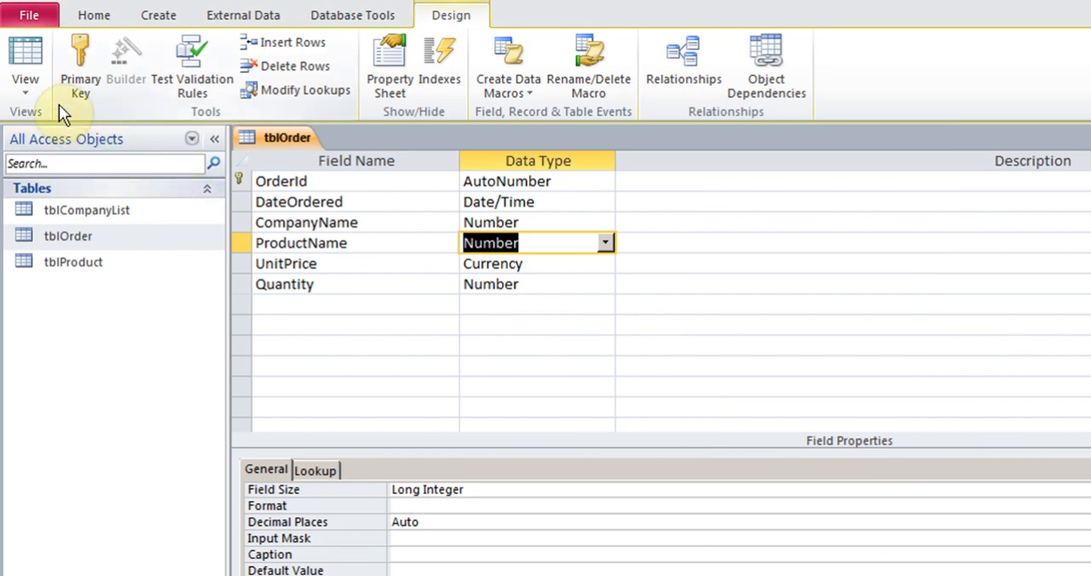
Switch tblOrder to Datasheet View and begin a new order record dated 10/15/2013.
left_click(30, 90)
left_click(86, 130)
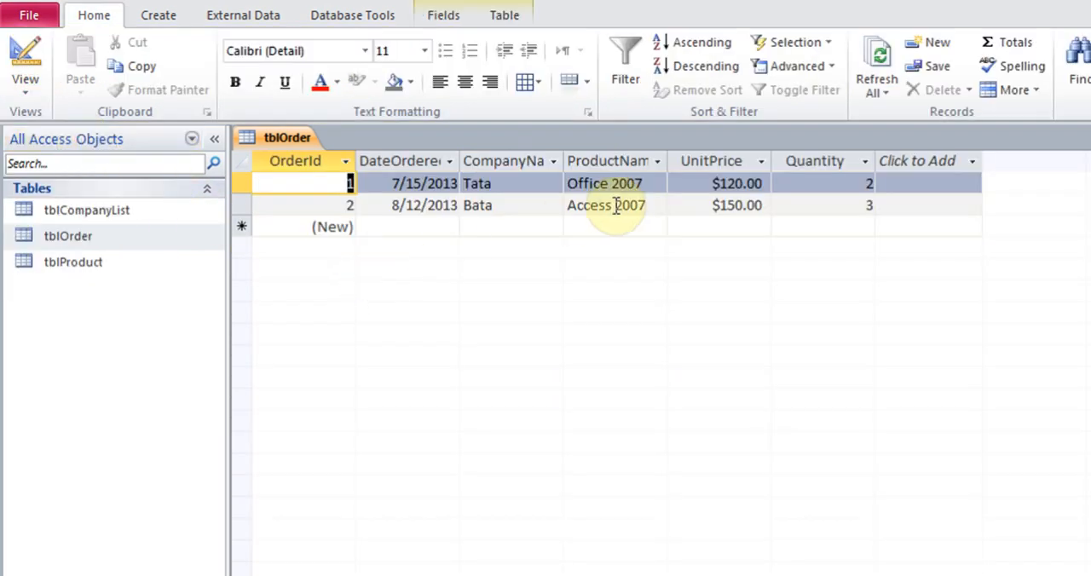
left_click(453, 225)
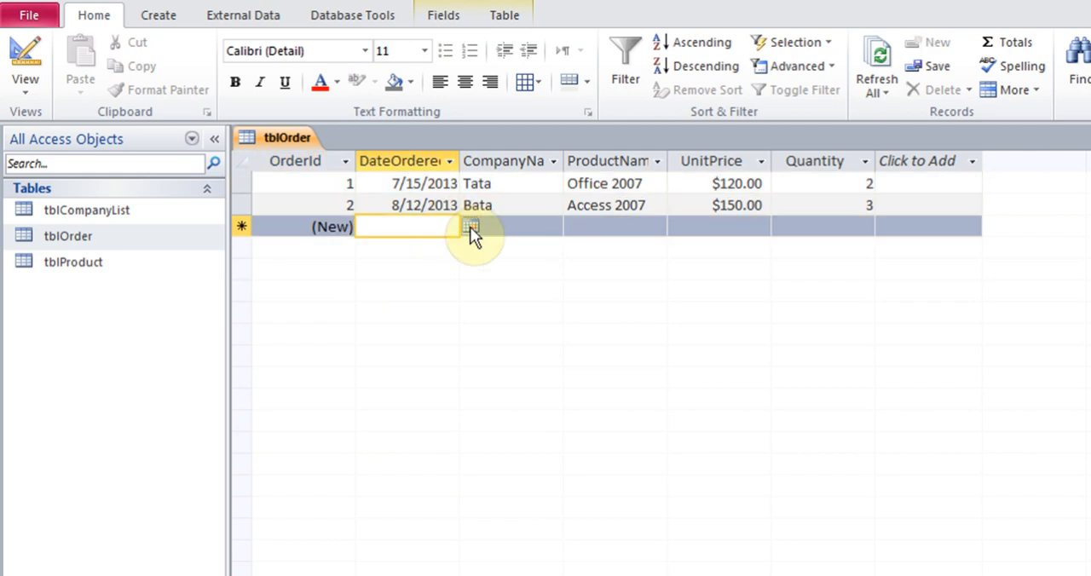
left_click(469, 226)
left_click(295, 249)
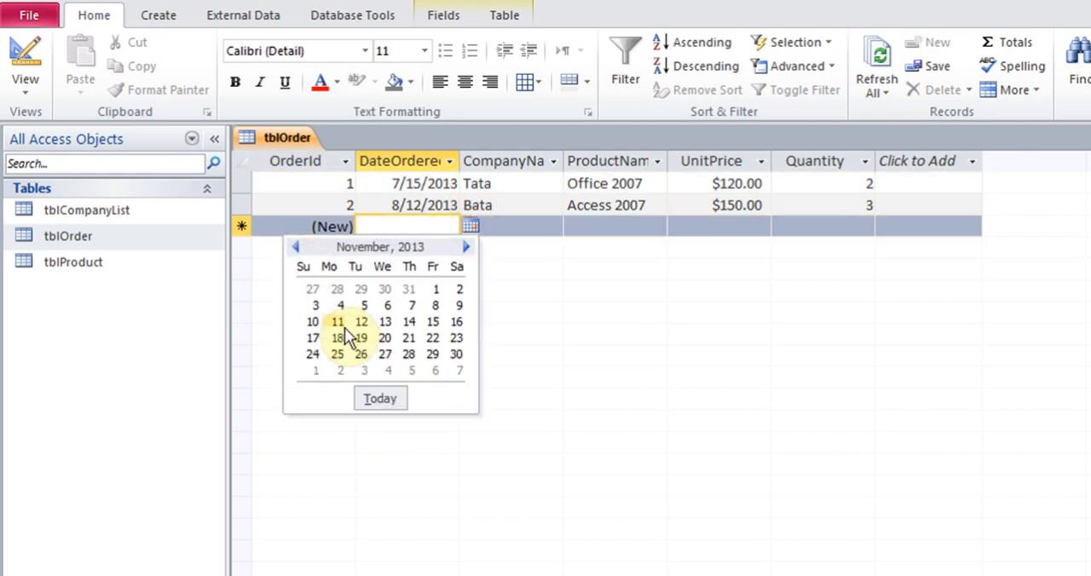
left_click(292, 249)
left_click(362, 322)
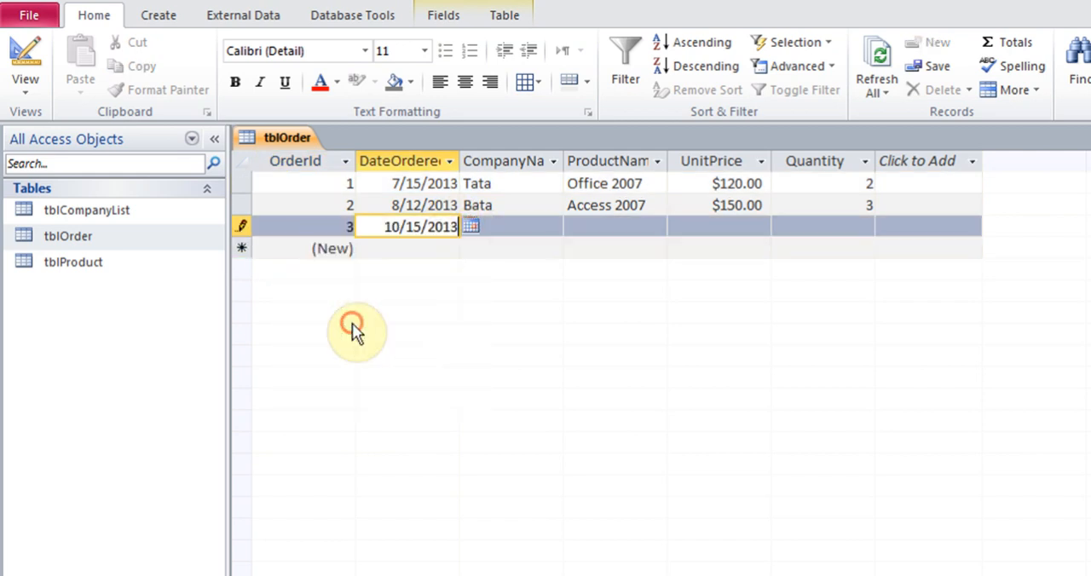
Choose Reliance as the company and Outlook 2010 as the product for the new order.
left_click(516, 228)
left_click(553, 227)
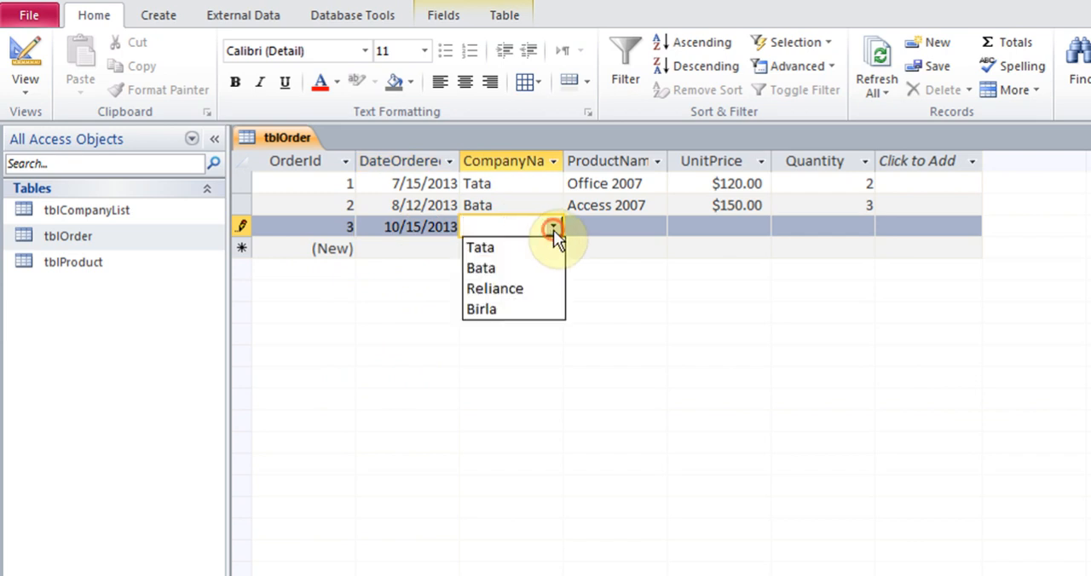
left_click(525, 284)
left_click(615, 231)
left_click(658, 226)
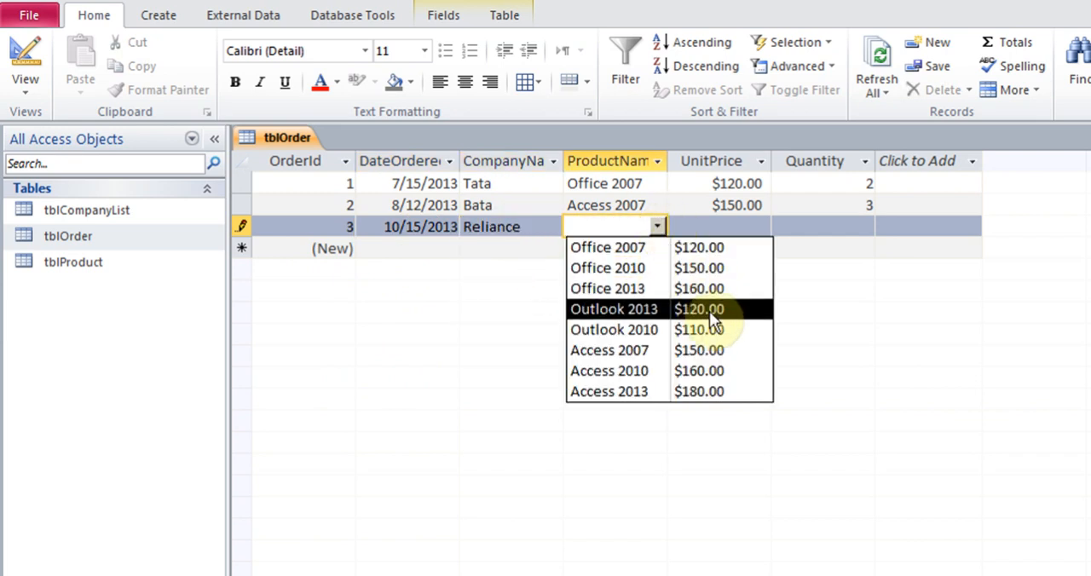
left_click(631, 332)
Enter a unit price of 110 and a quantity of 5 for the new order, and close tblOrder.
left_click(733, 228)
type("110")
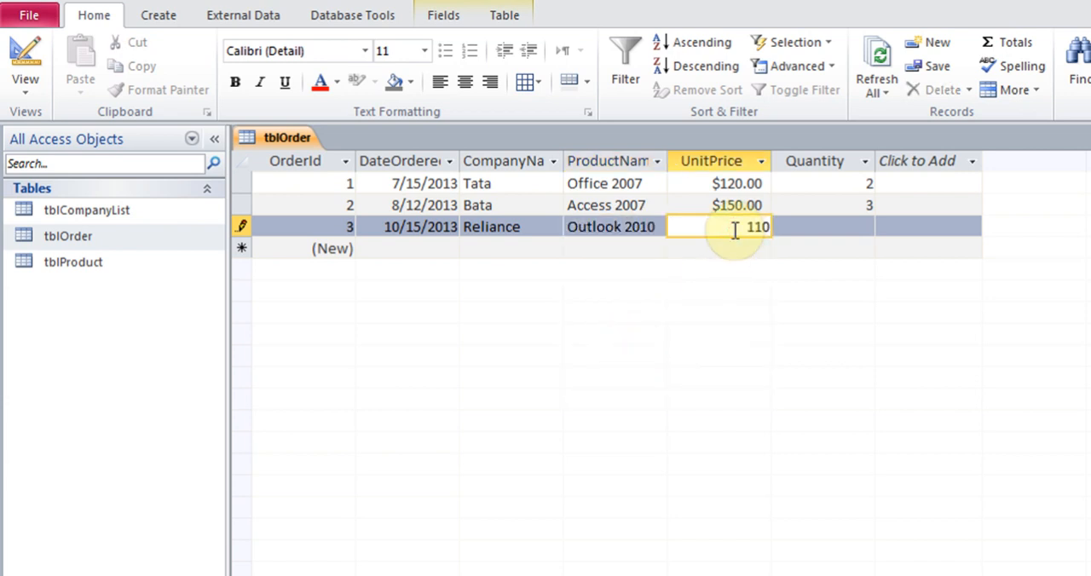
key("Tab")
type("5")
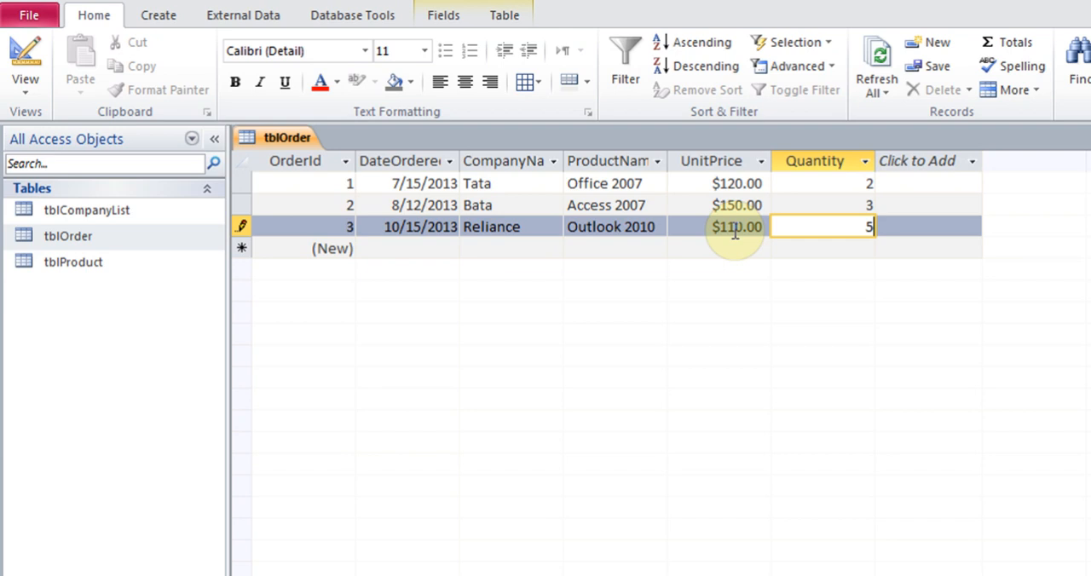
key("Tab")
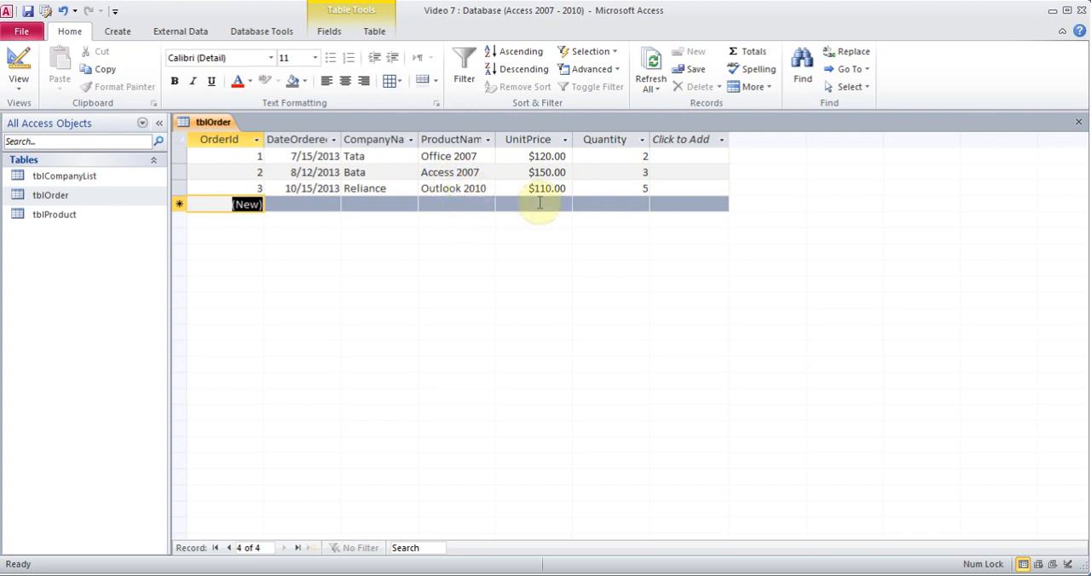
left_click(1078, 122)
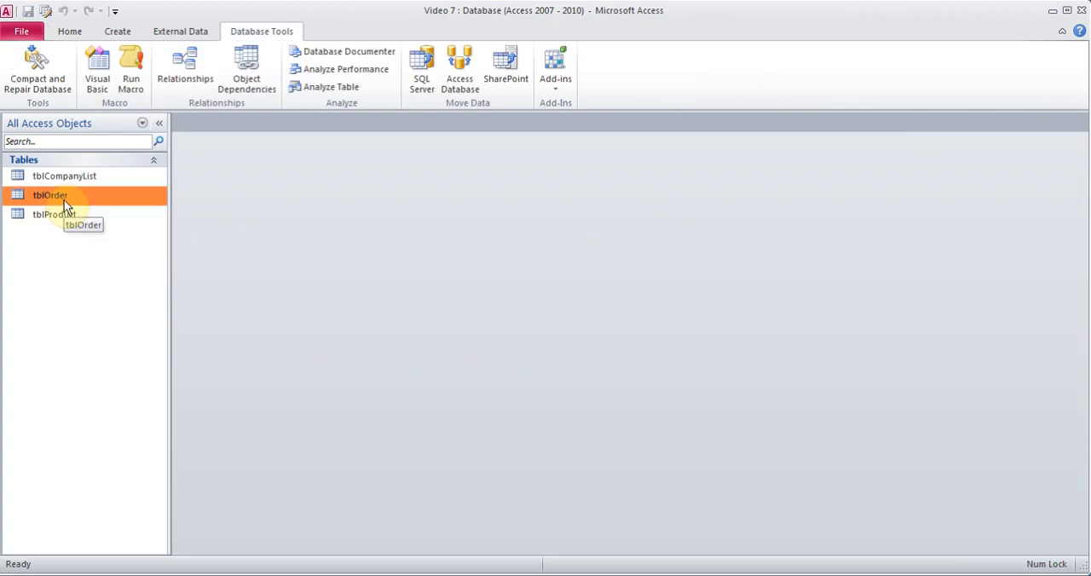
Start a form with the Form Wizard using all fields of tblOrder in a Columnar layout.
left_click(117, 31)
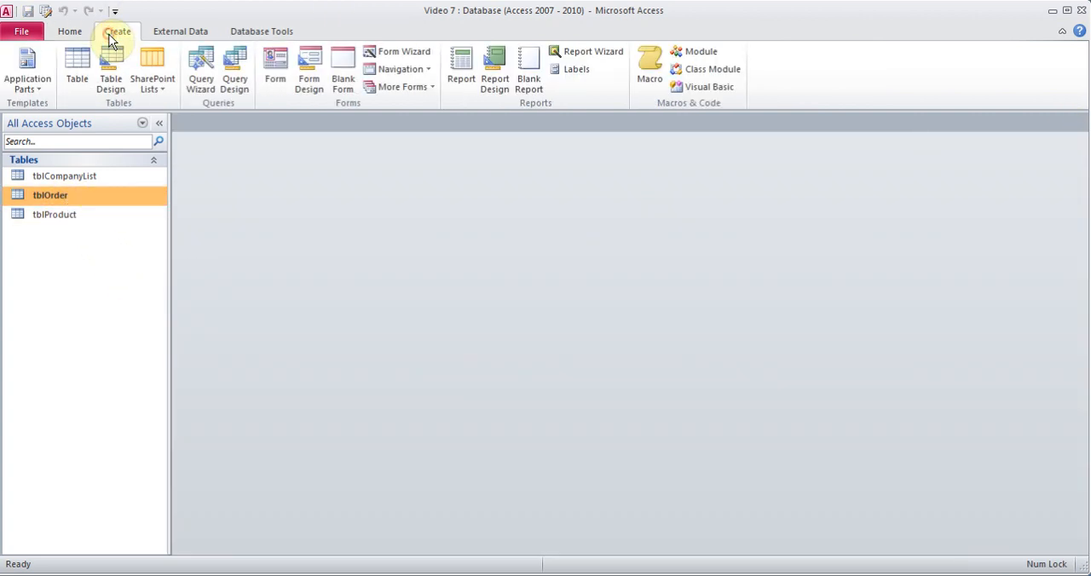
left_click(404, 53)
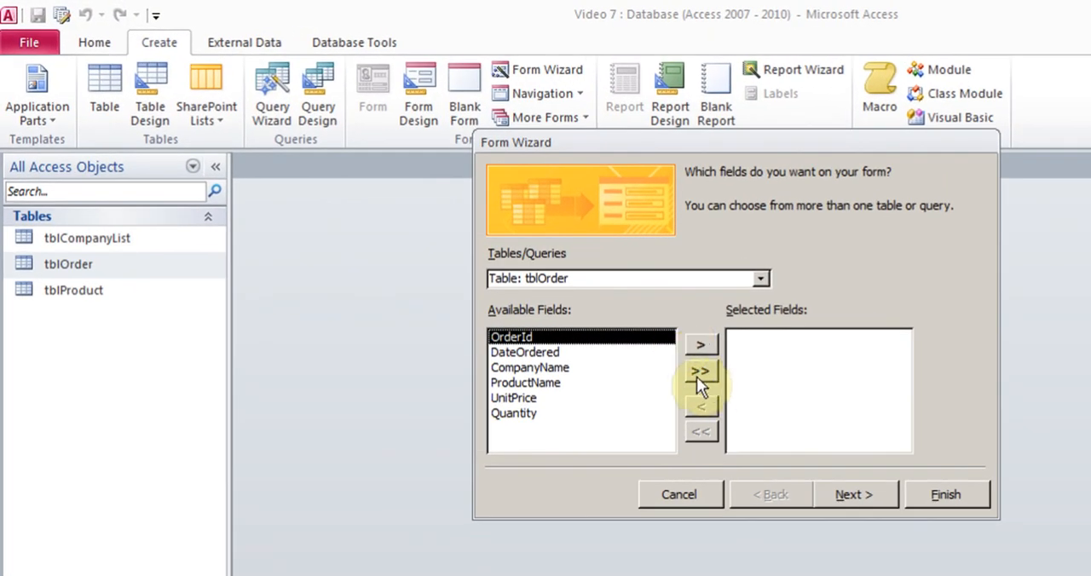
left_click(697, 375)
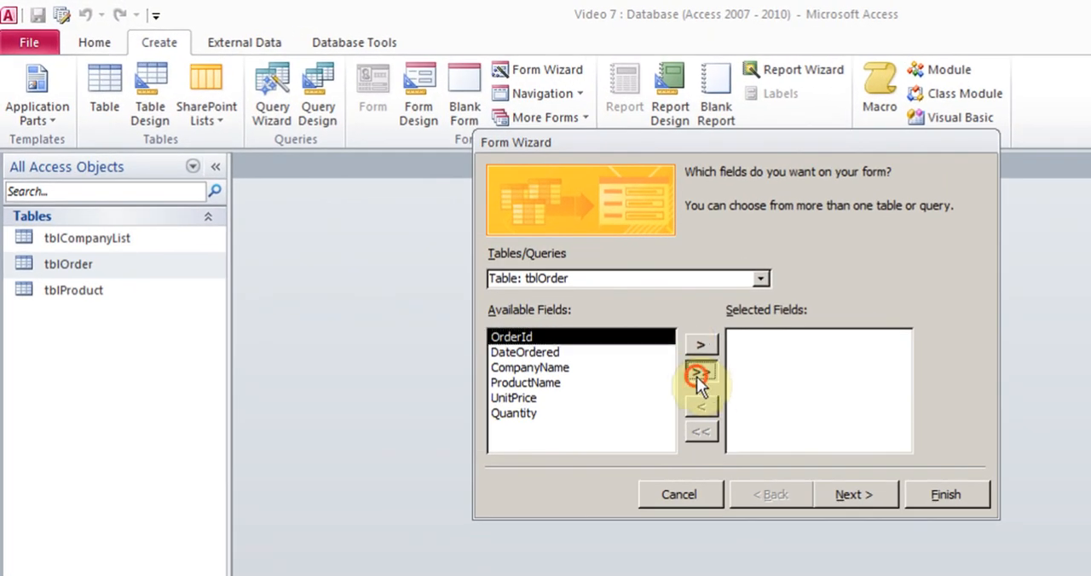
left_click(856, 494)
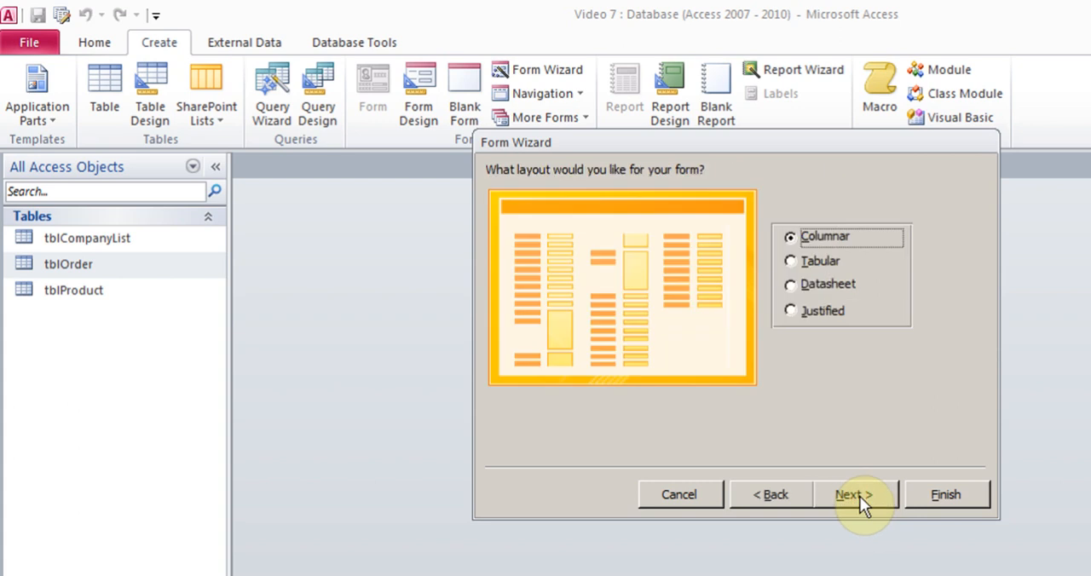
left_click(859, 496)
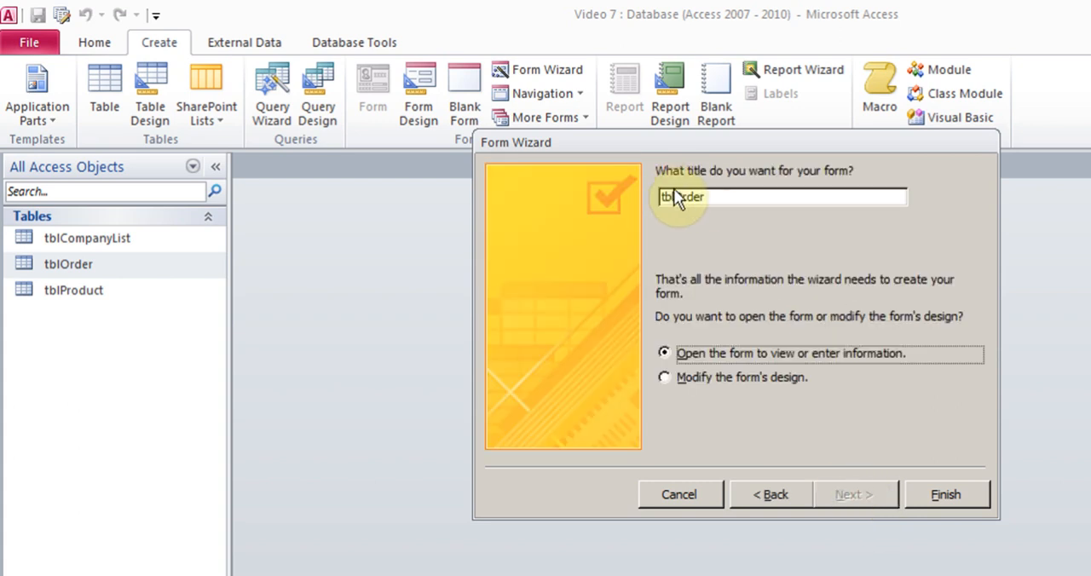
Title the form frmOrder and finish the wizard, opening the form to view or enter information.
left_click_drag(673, 197, 628, 198)
type("f")
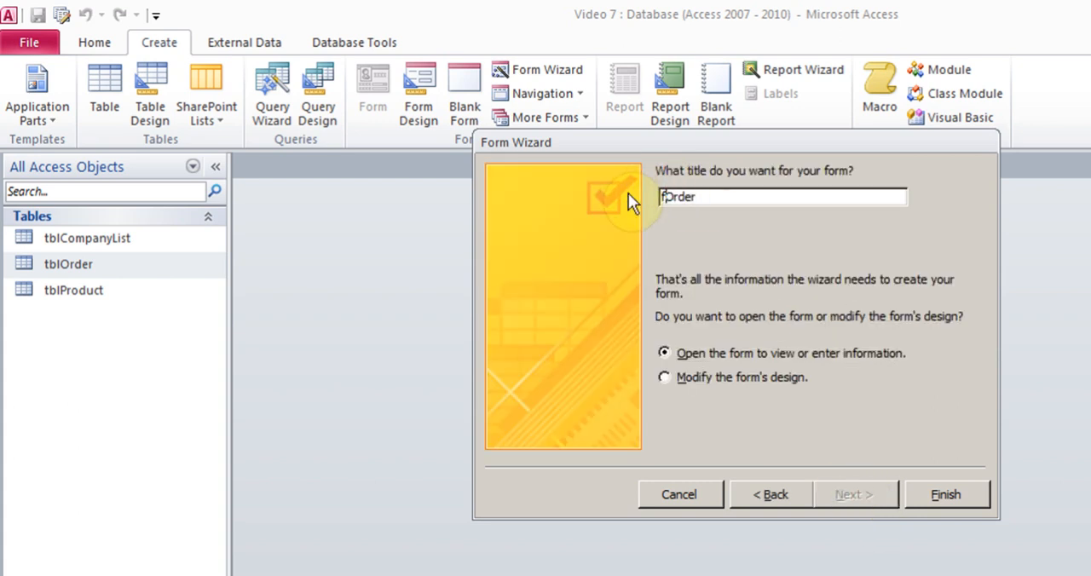
type("rm")
left_click(946, 496)
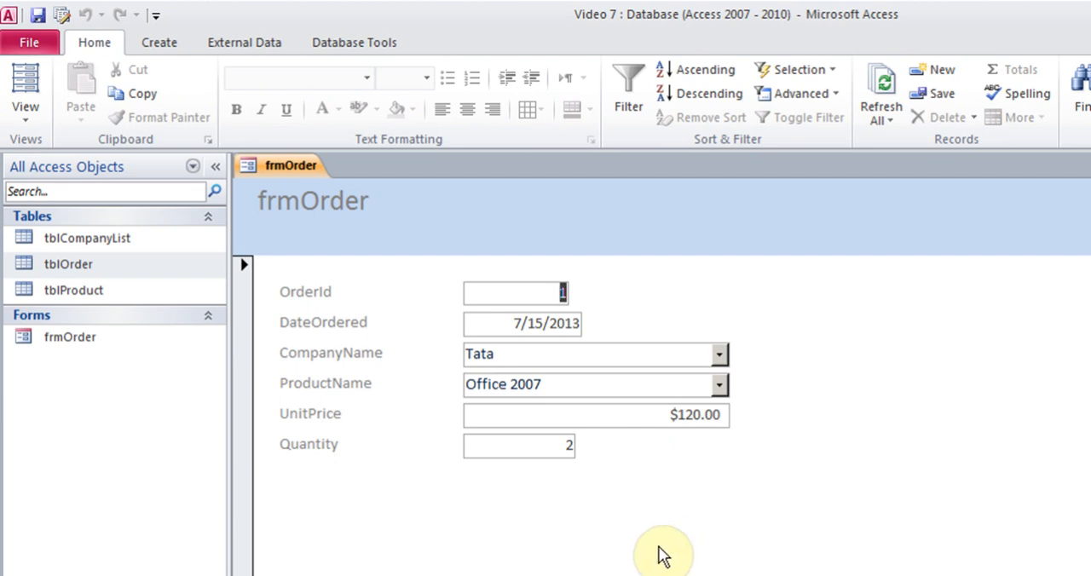
Start a new order record in frmOrder and set its order date to 11/25/2013.
left_click(936, 74)
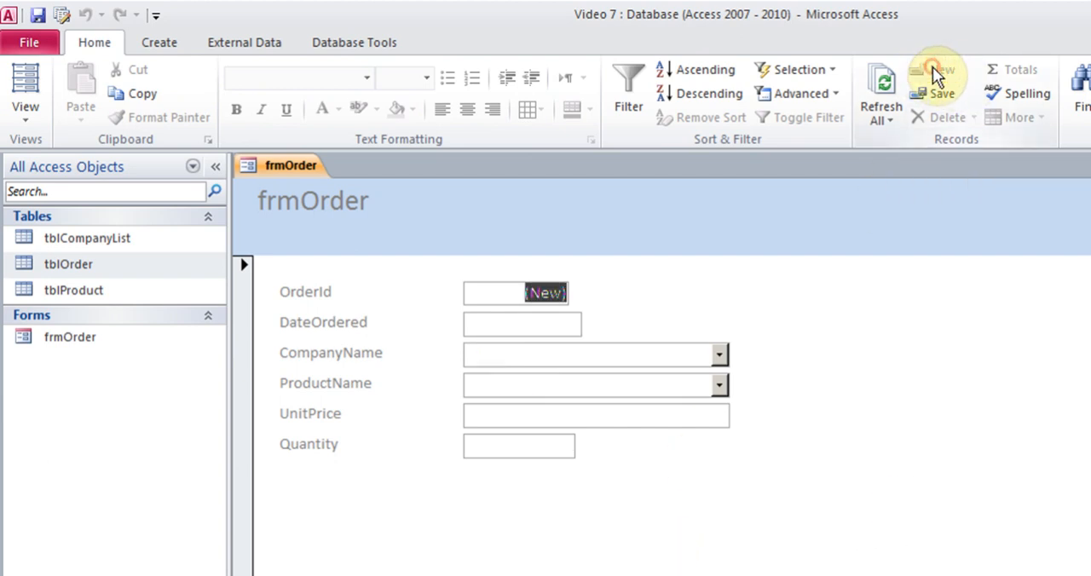
left_click(556, 324)
left_click(597, 322)
left_click(416, 343)
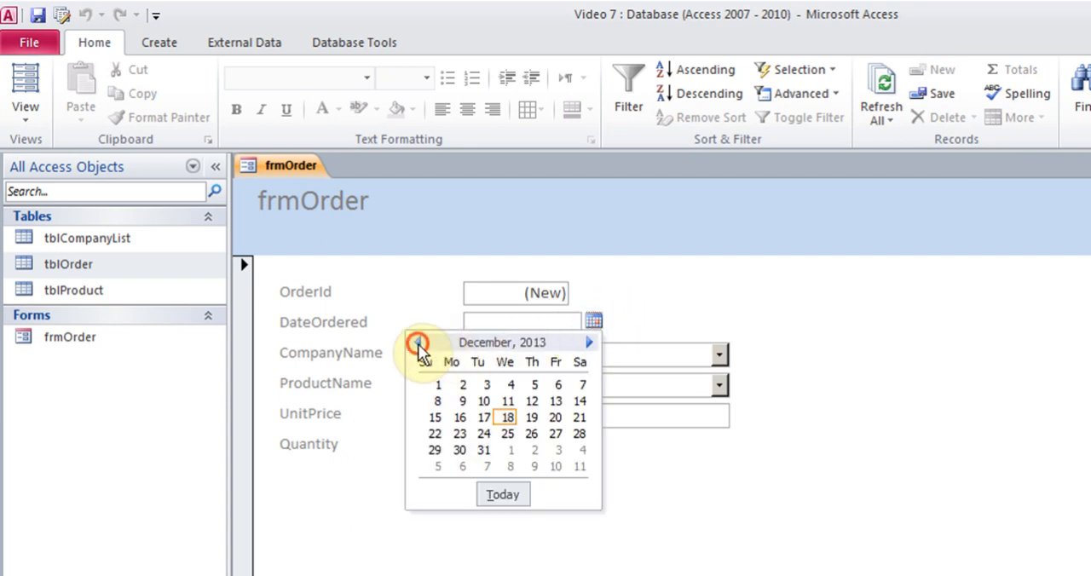
left_click(461, 443)
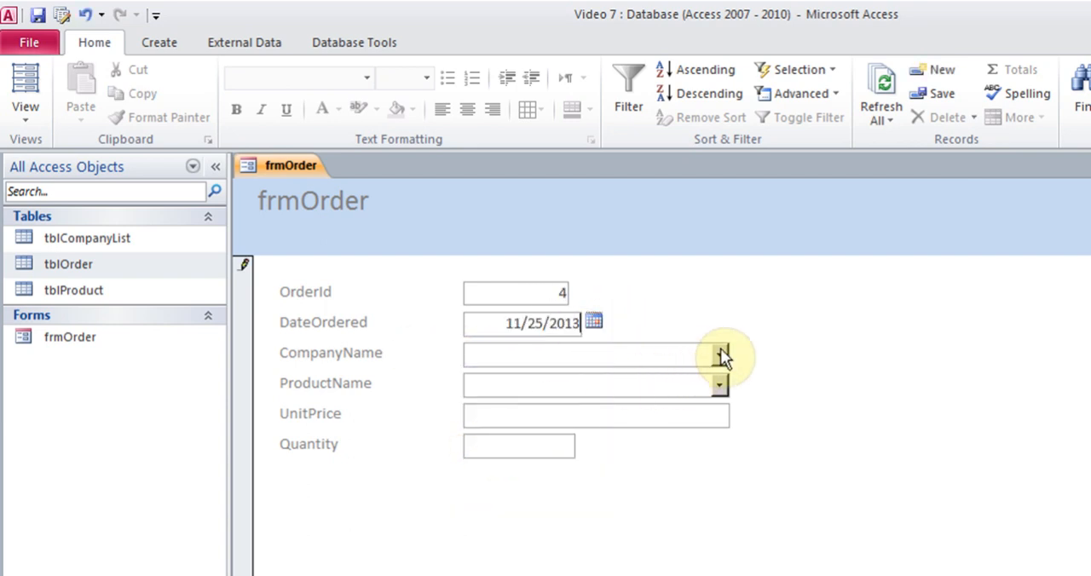
Choose Birla as the company and Office 2010 as the product for the order dated 11/25/2013.
left_click(720, 354)
left_click(486, 436)
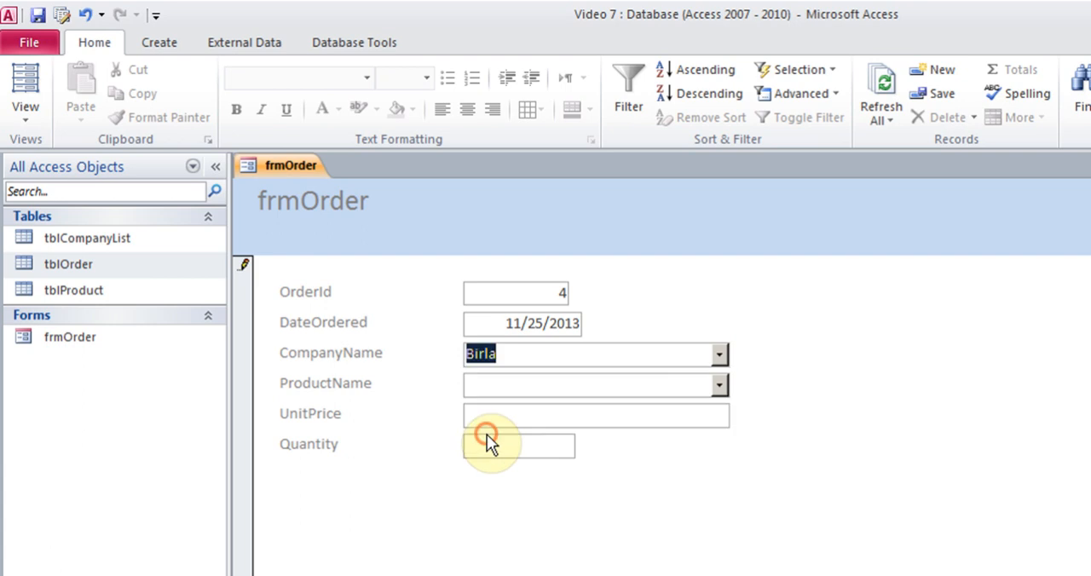
left_click(720, 388)
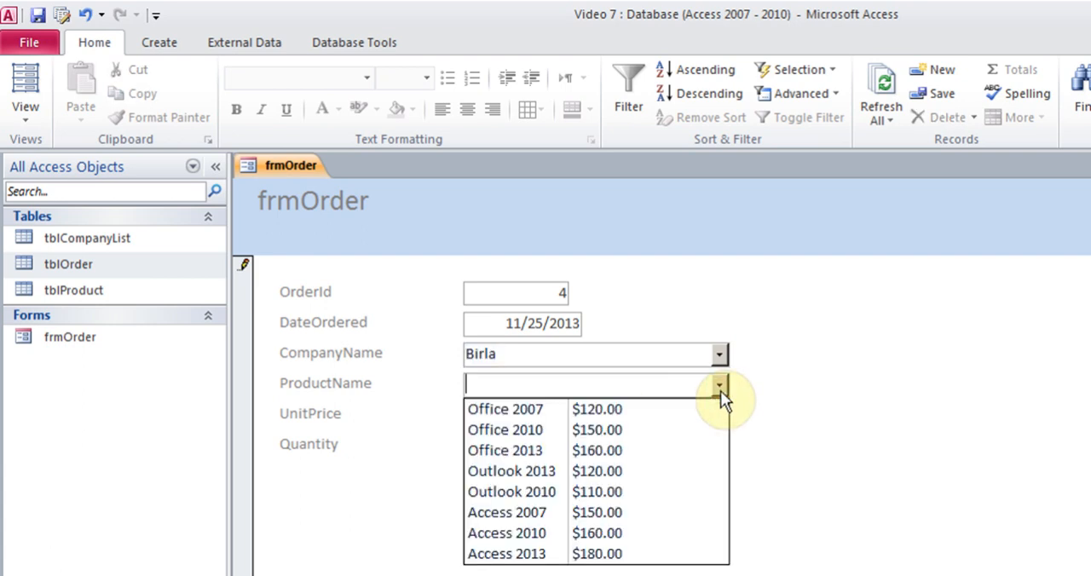
left_click(504, 433)
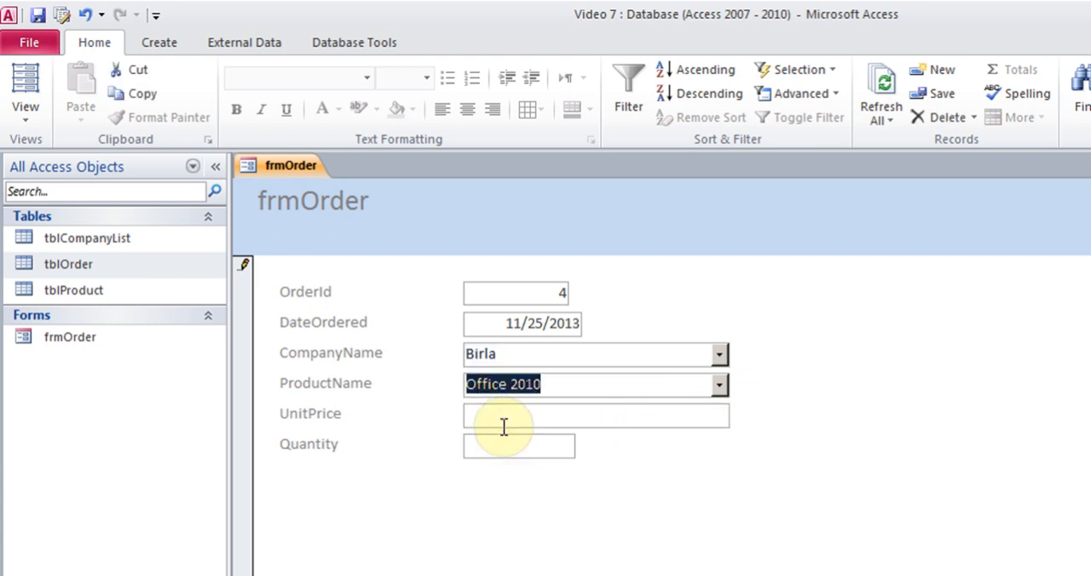
Enter a unit price of 150 and a quantity of 2, completing the Birla order record.
left_click(504, 423)
type("150")
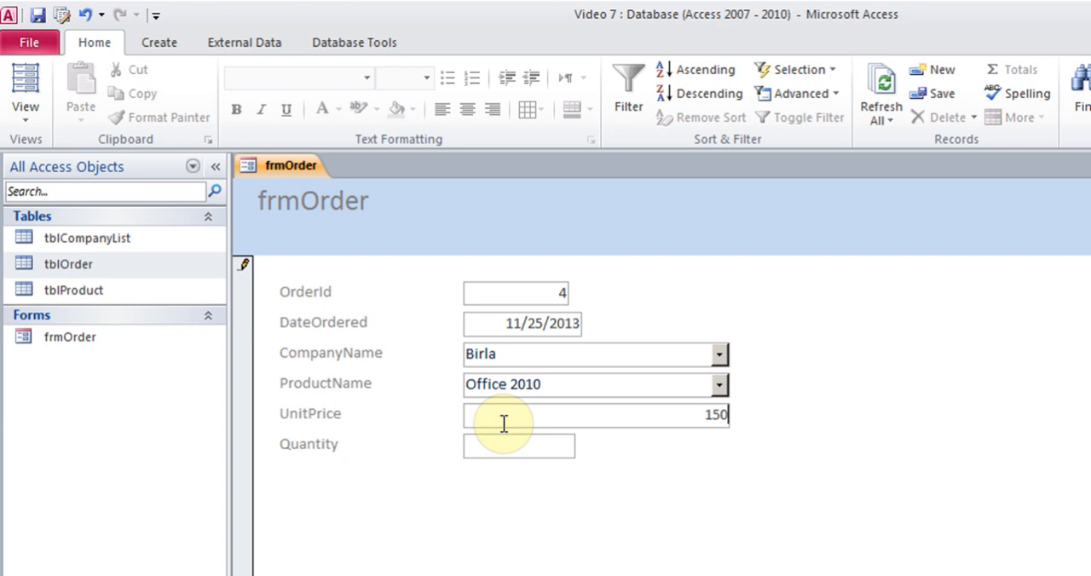
key("Tab")
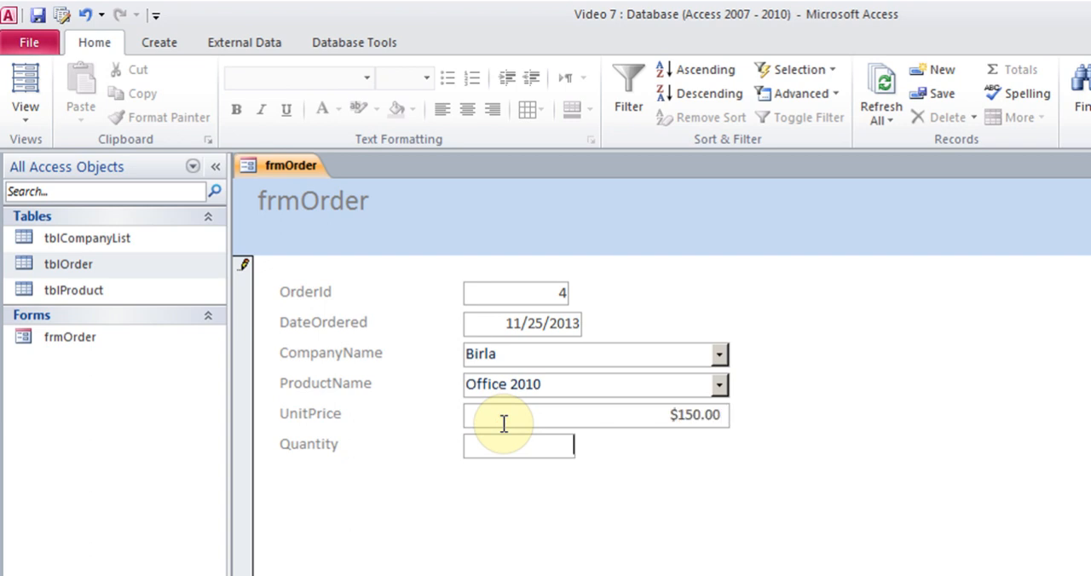
type("2")
key("Tab")
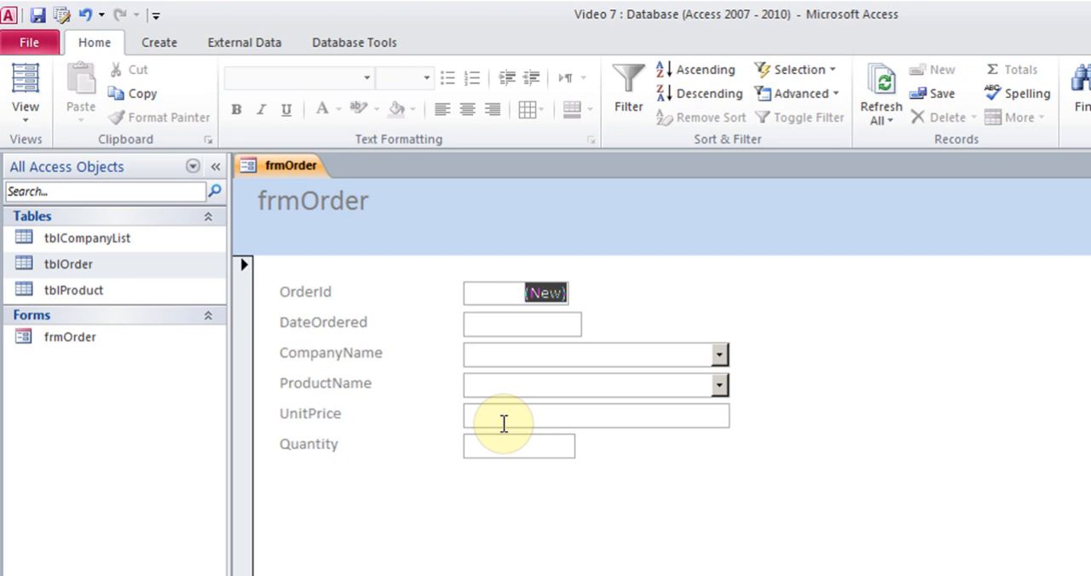
Open frmOrder in Design View and check the Name properties of the ProductName combo box and the UnitPrice text box.
left_click(29, 118)
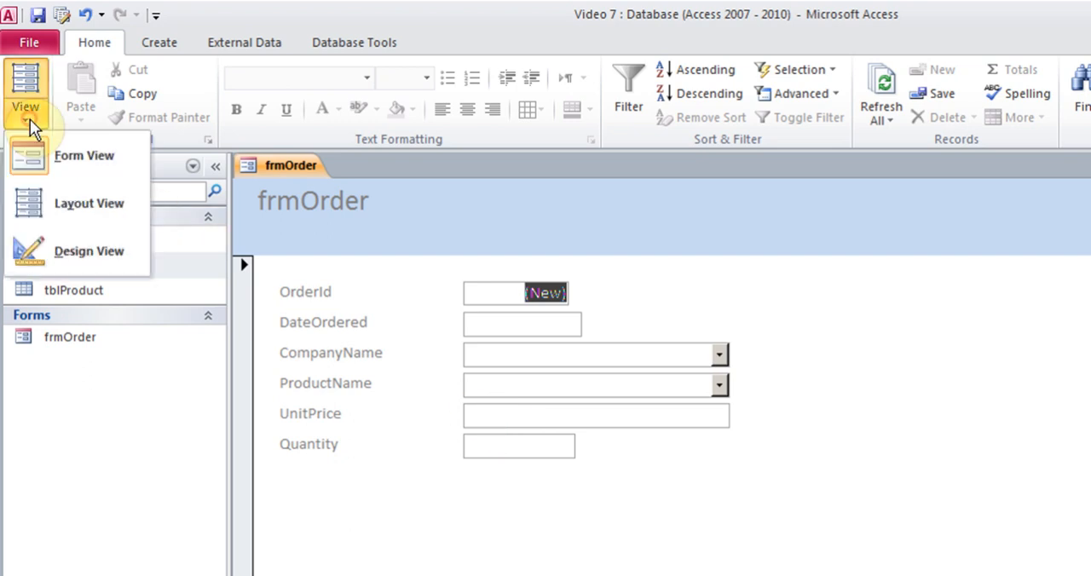
left_click(90, 244)
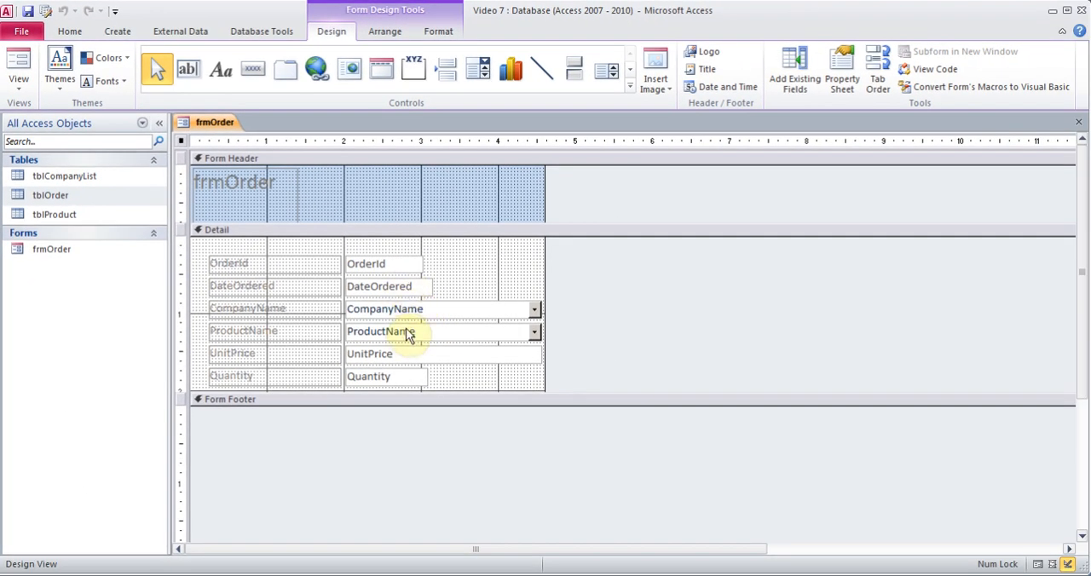
left_click(412, 334)
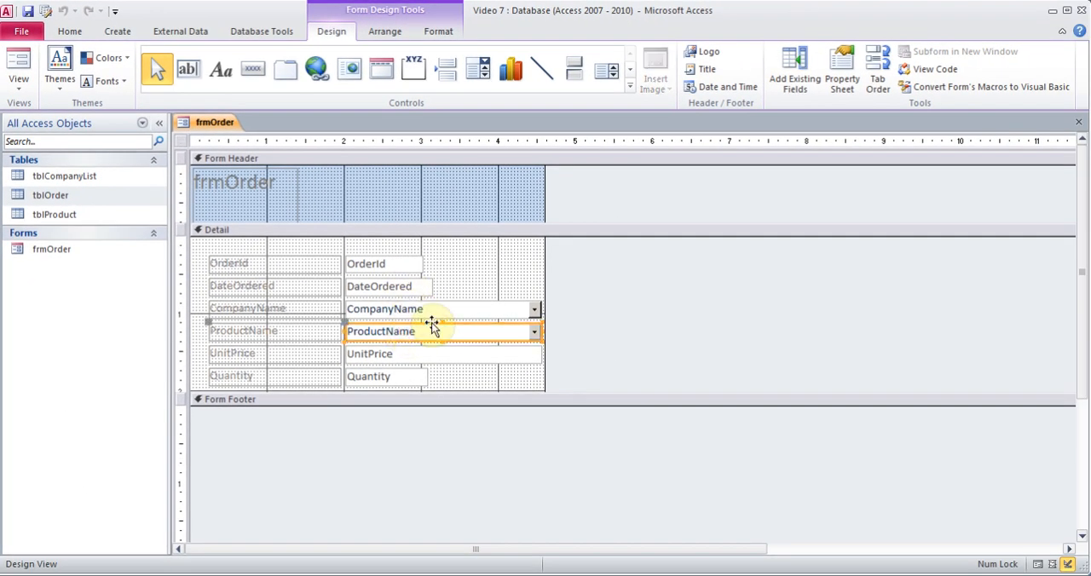
right_click(432, 328)
left_click(479, 570)
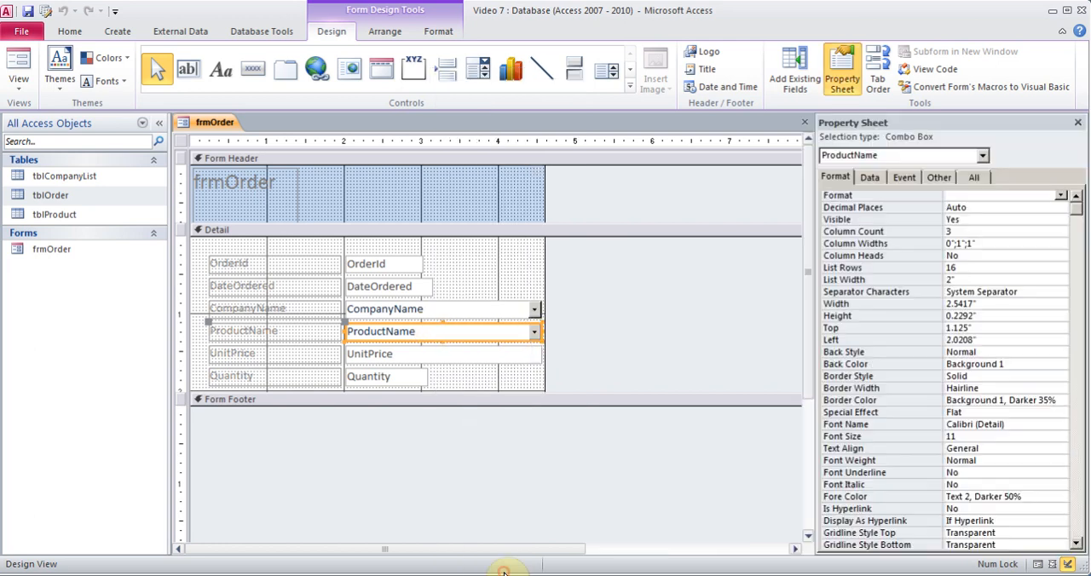
left_click(942, 181)
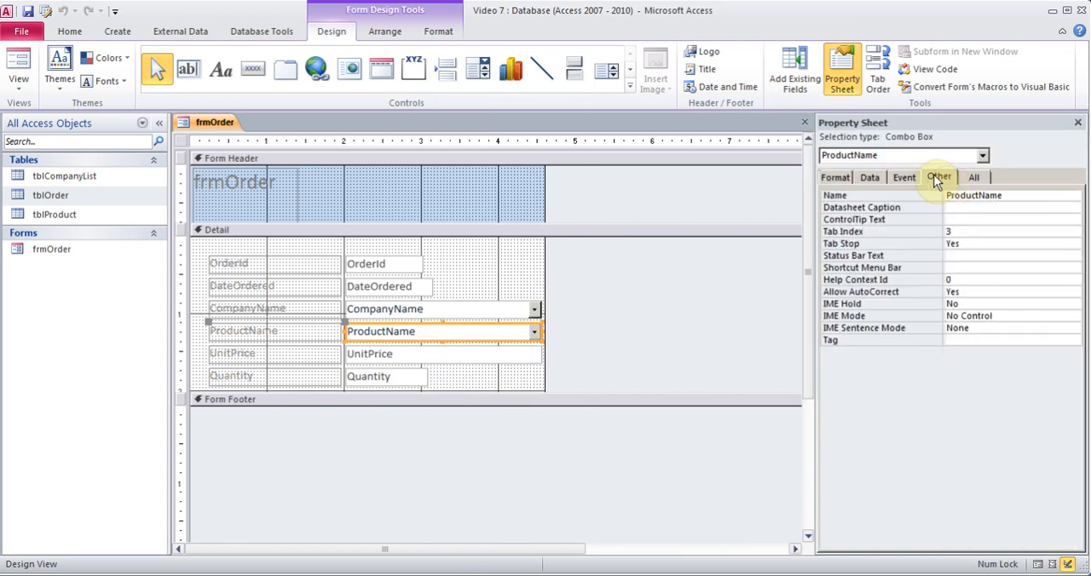
left_click(1014, 196)
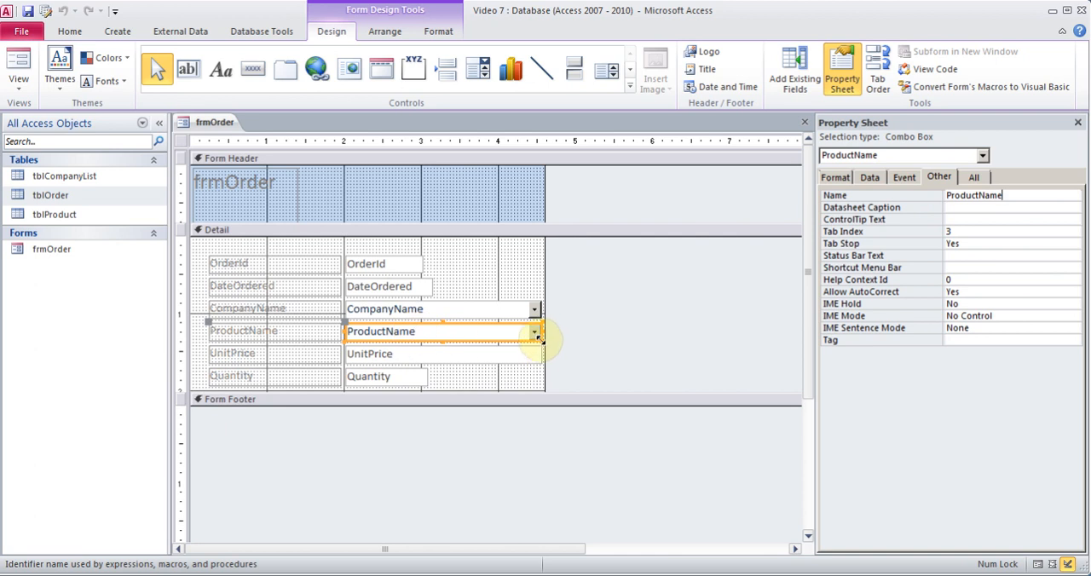
left_click(447, 355)
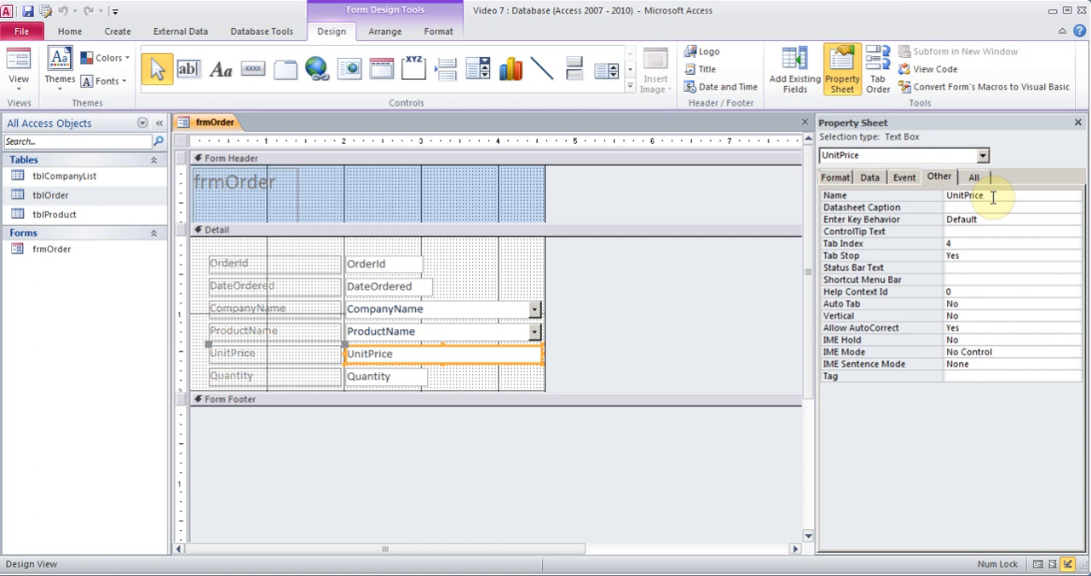
key("shift+Tab")
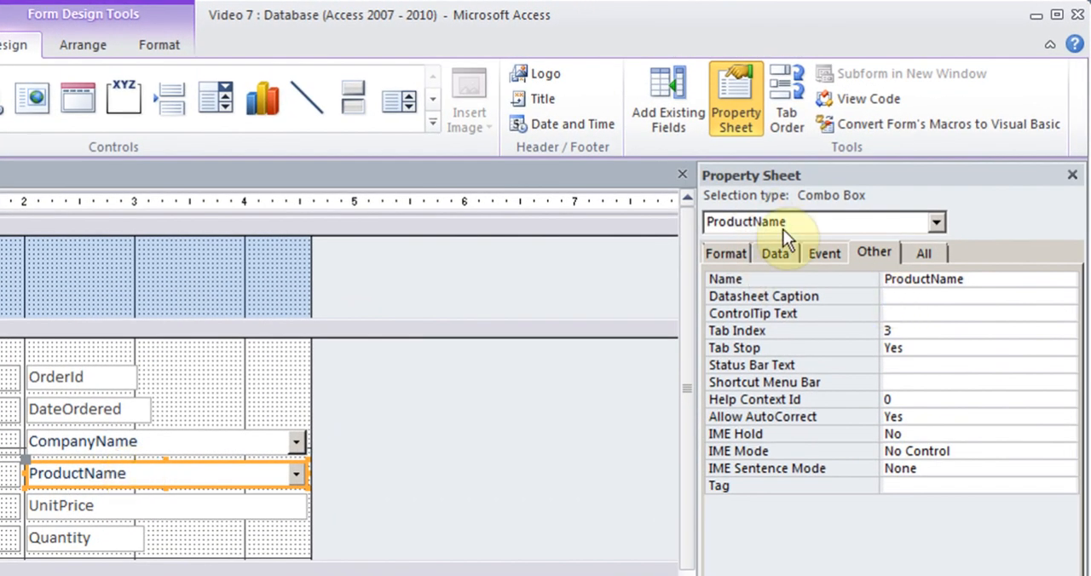
Create an After Update event procedure for the ProductName combo box with the Code Builder.
left_click(823, 256)
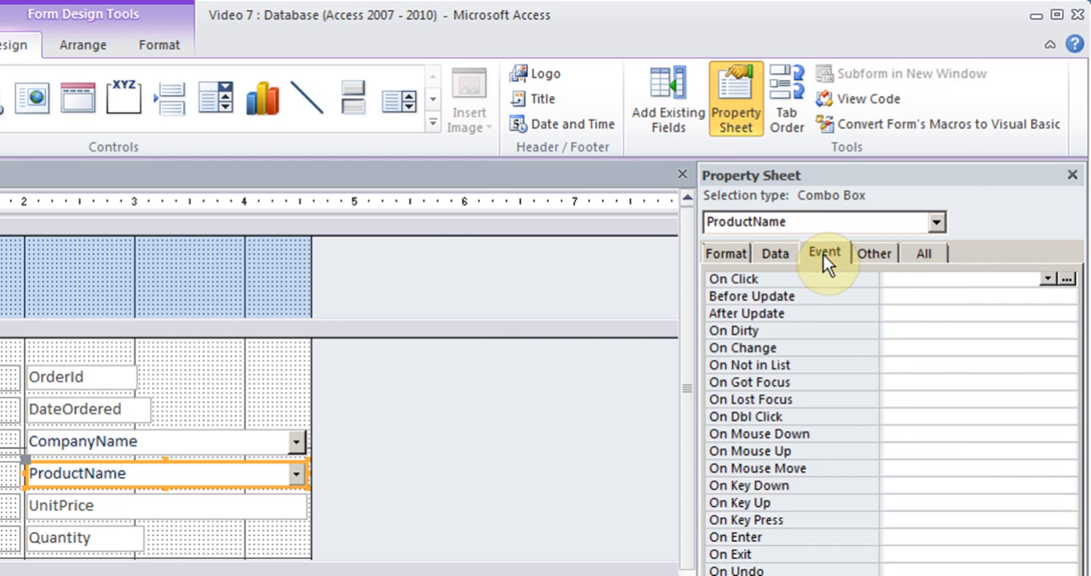
left_click(901, 313)
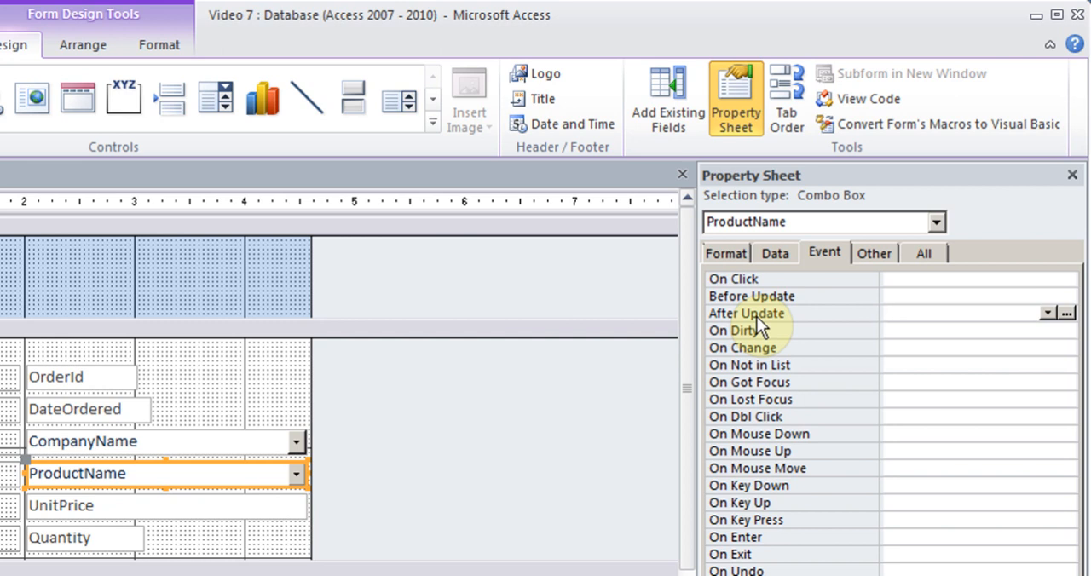
left_click(1068, 313)
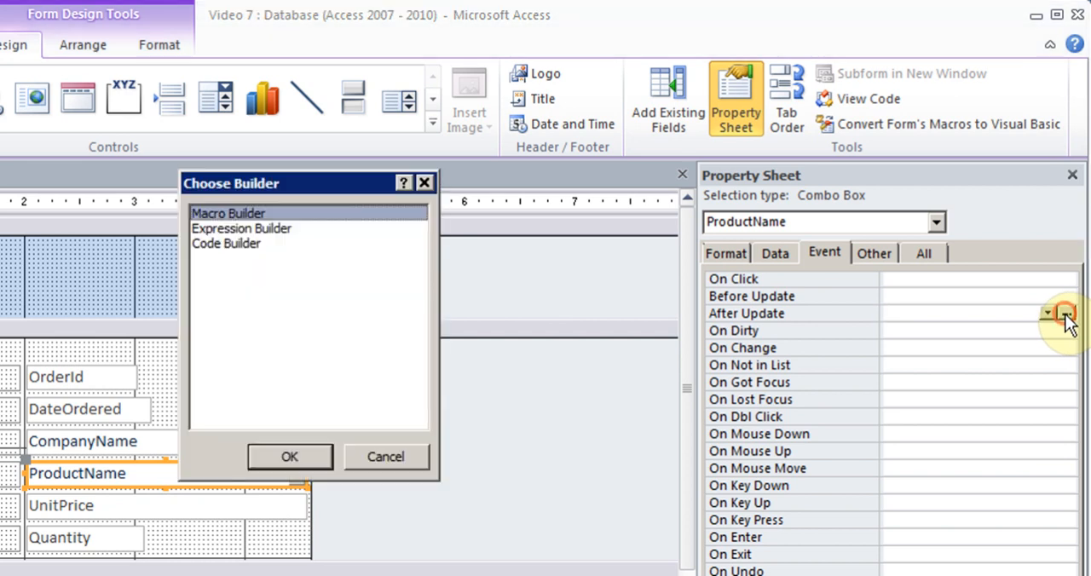
left_click(236, 252)
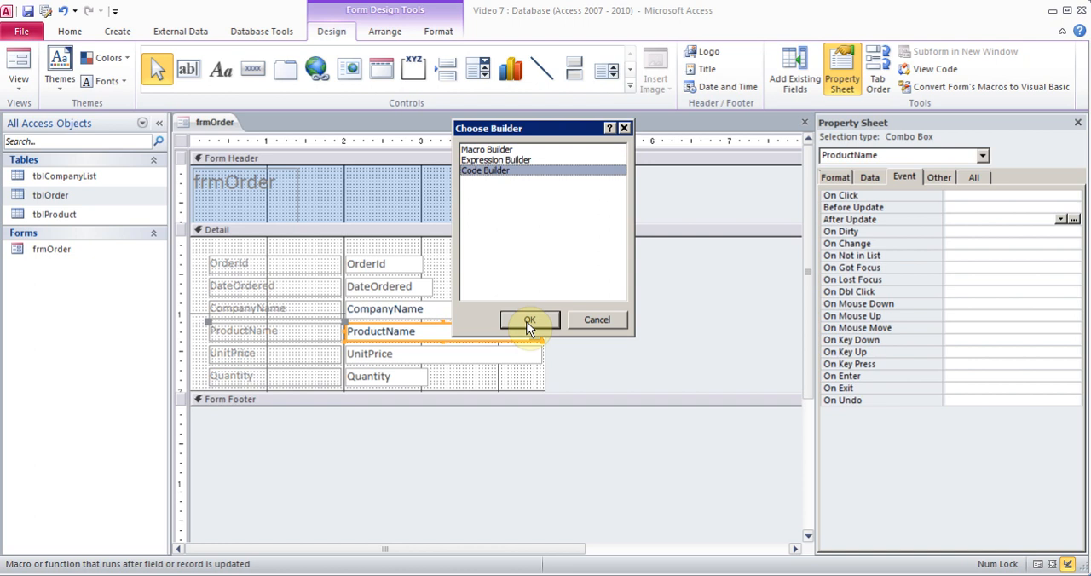
left_click(529, 324)
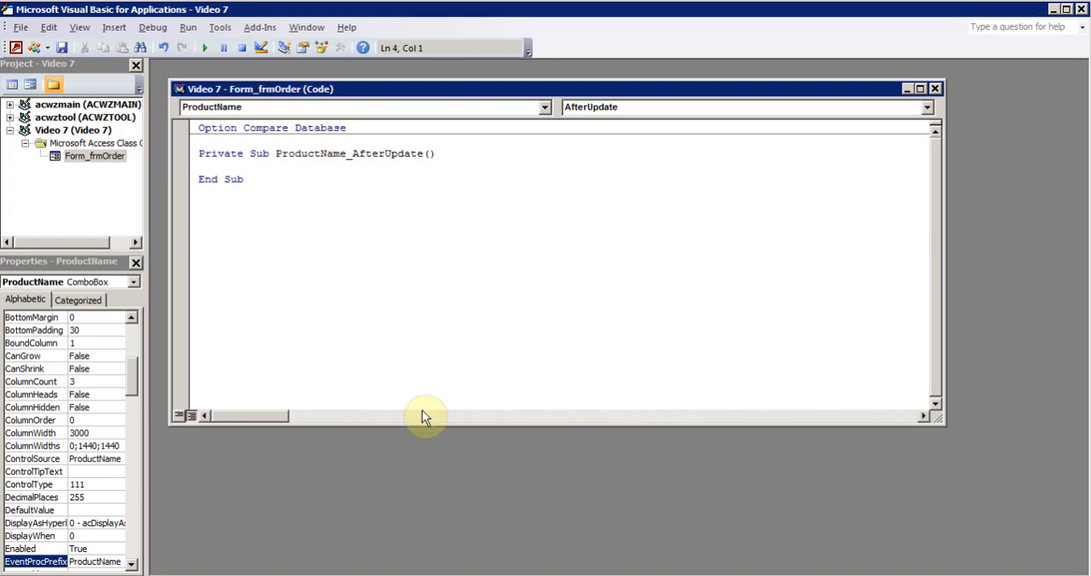
Copy the line UnitPrice = ProductName.Column(2) from the Notepad note into the ProductName_AfterUpdate procedure and close the code editor.
left_click(613, 575)
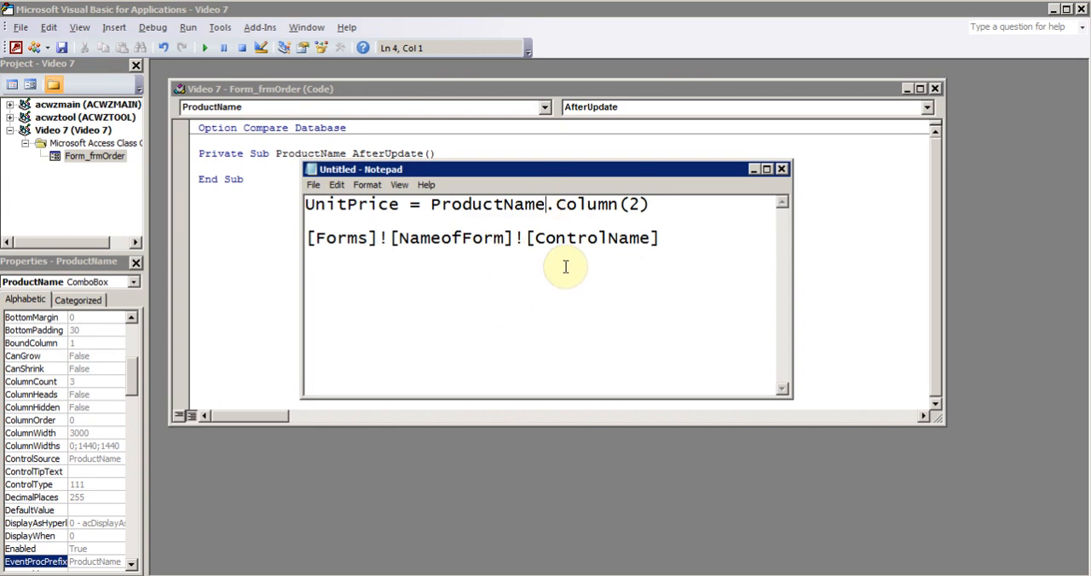
left_click_drag(653, 205, 278, 201)
key("ctrl+c")
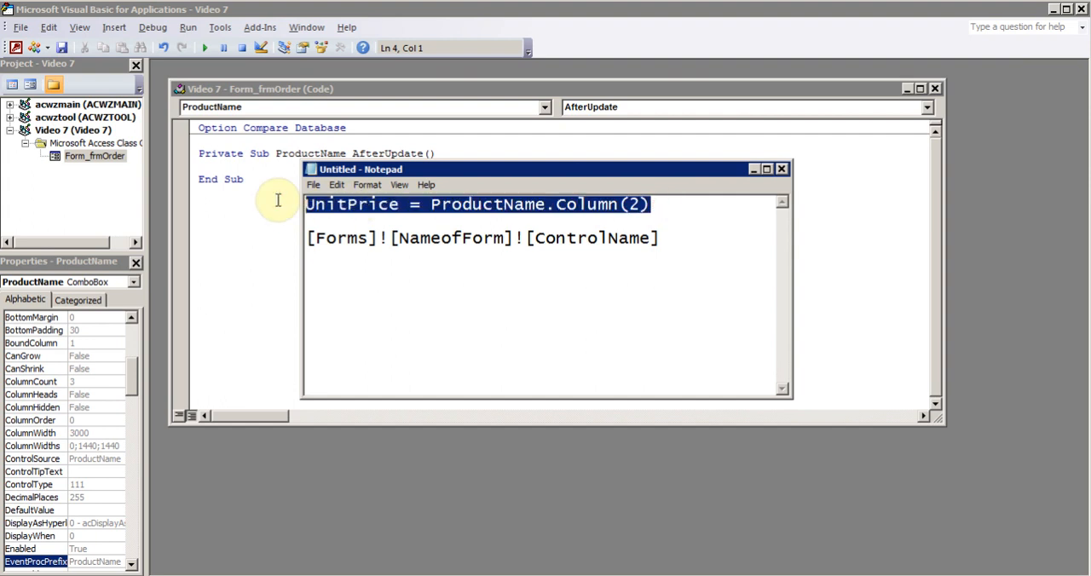
left_click(750, 167)
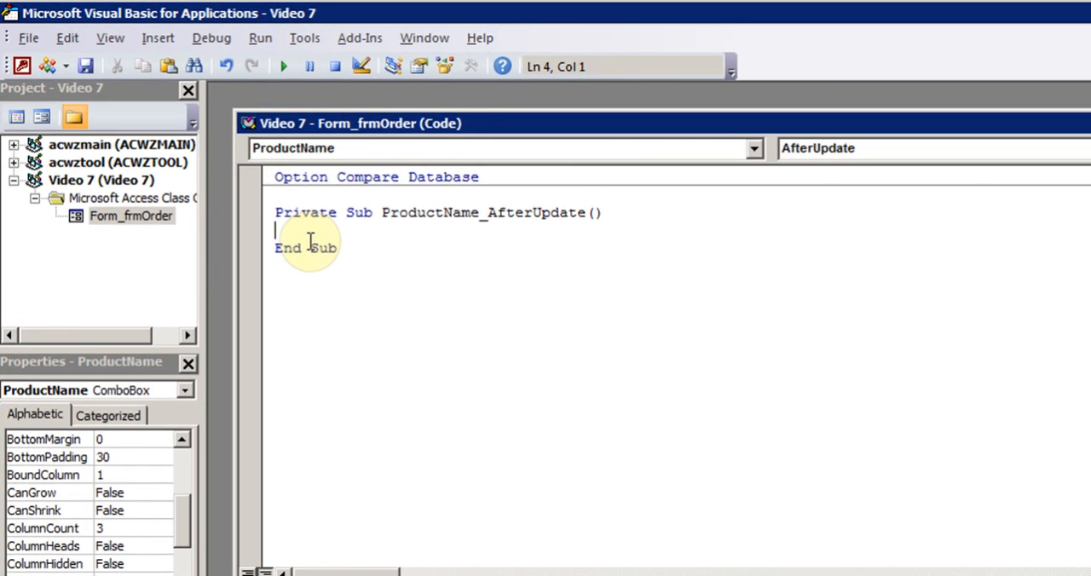
key("ctrl+v")
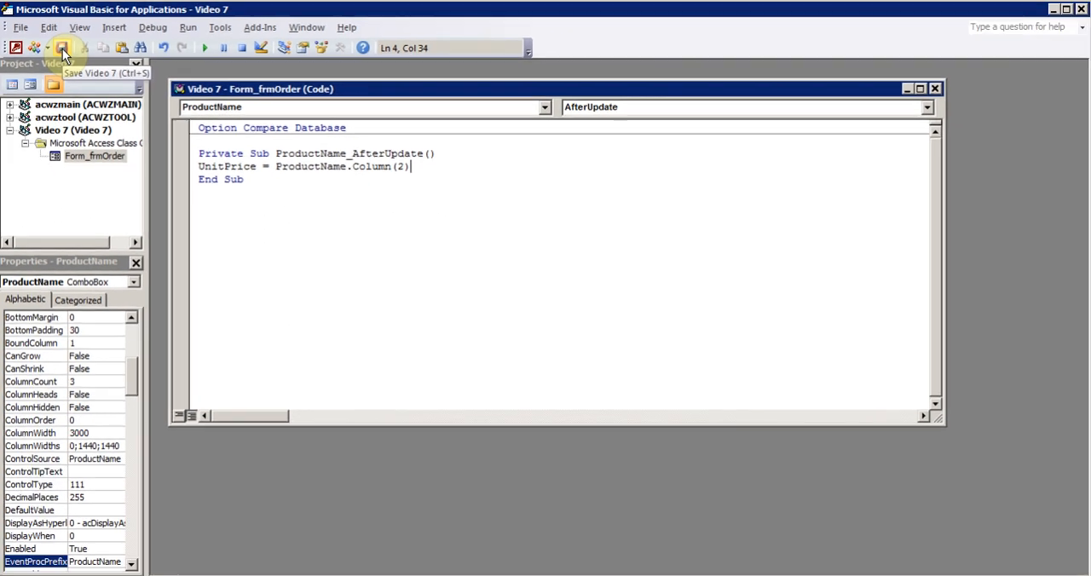
left_click(1079, 8)
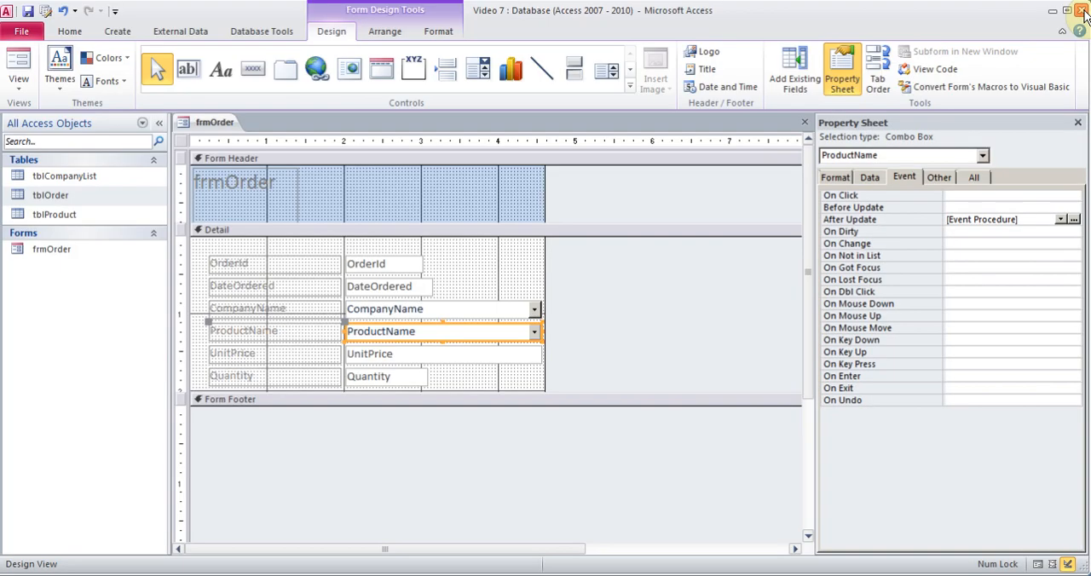
Save the frmOrder design and switch the form back to Form View.
left_click(30, 12)
left_click(19, 78)
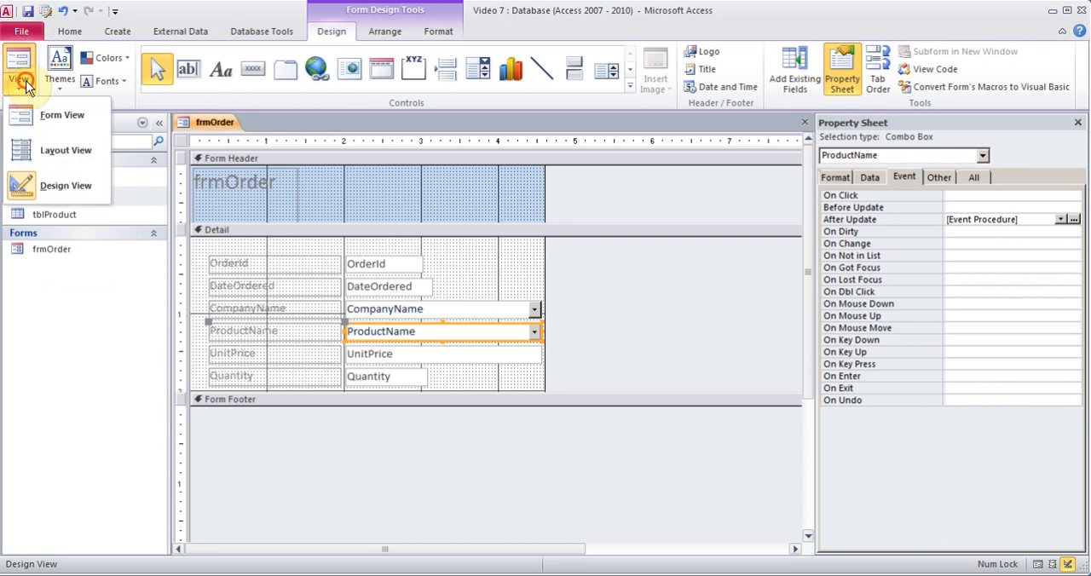
left_click(51, 122)
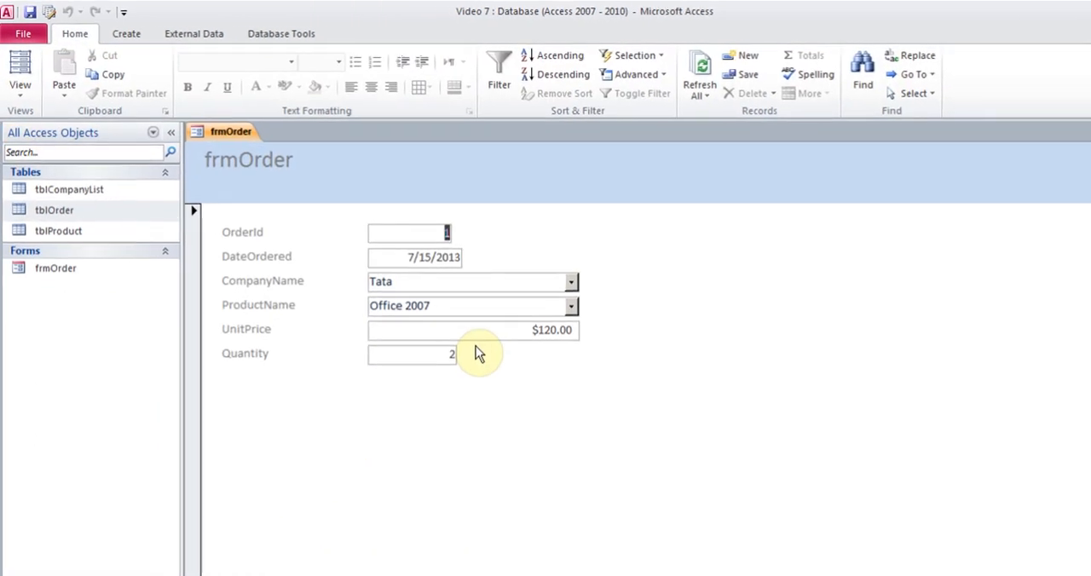
Add another new order record in frmOrder and set its order date to 12/2/2013.
left_click(742, 55)
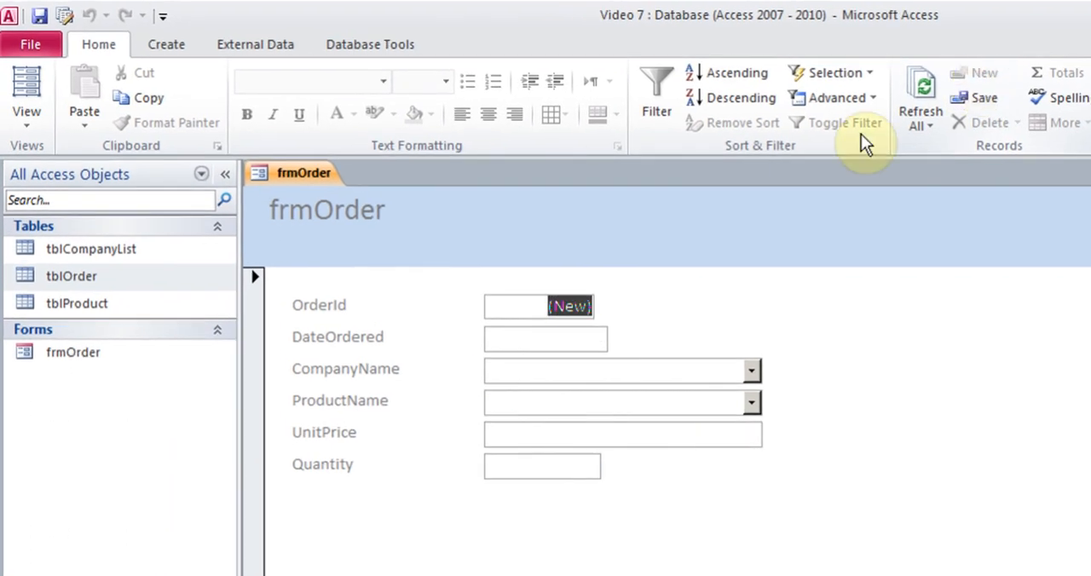
left_click(590, 339)
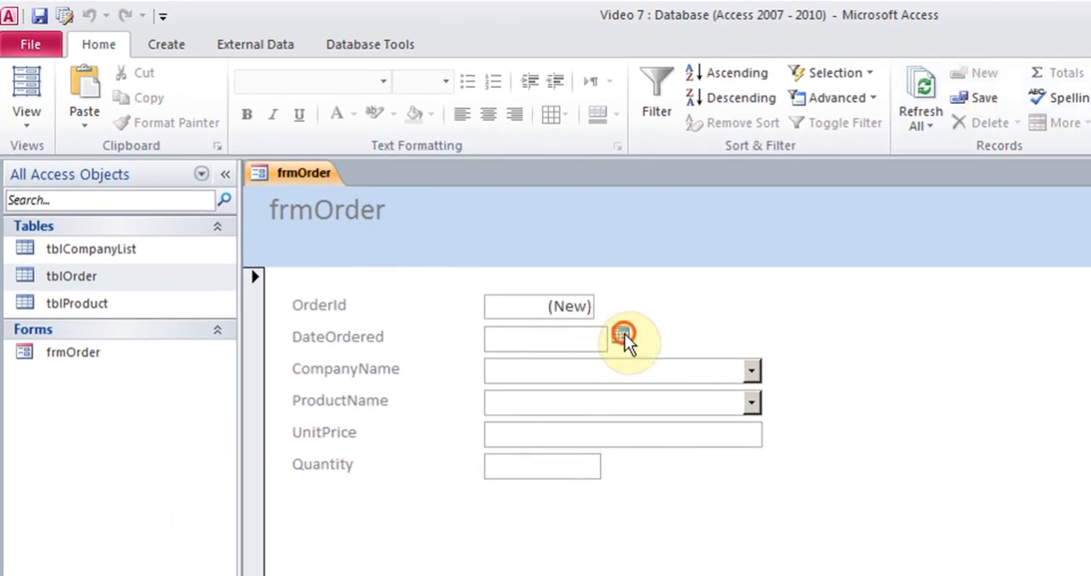
left_click(622, 335)
left_click(482, 404)
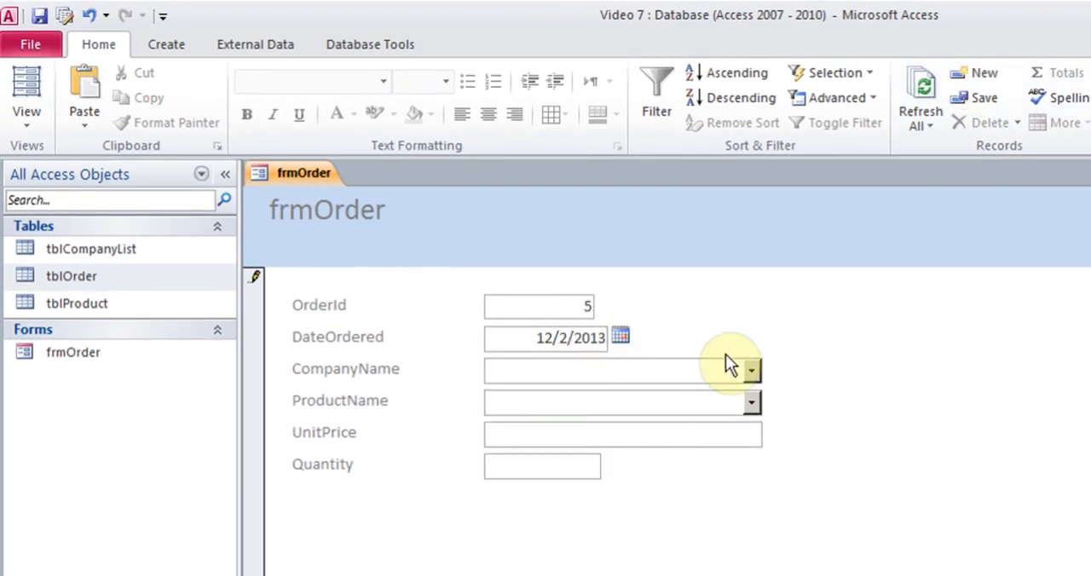
Choose Reliance as the company and Outlook 2010 as the product for the order dated 12/2/2013.
left_click(751, 369)
left_click(558, 439)
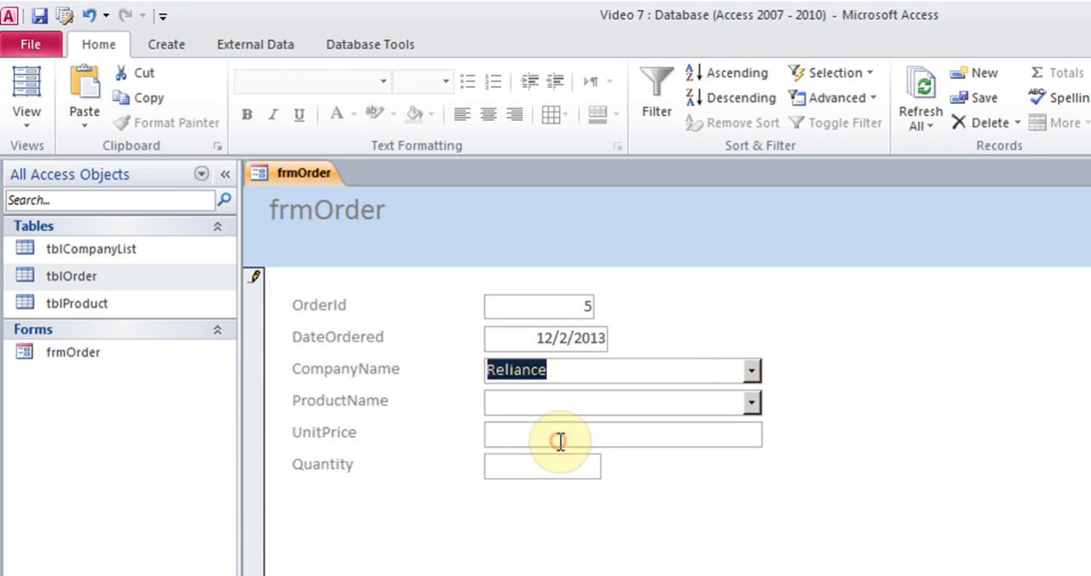
left_click(749, 401)
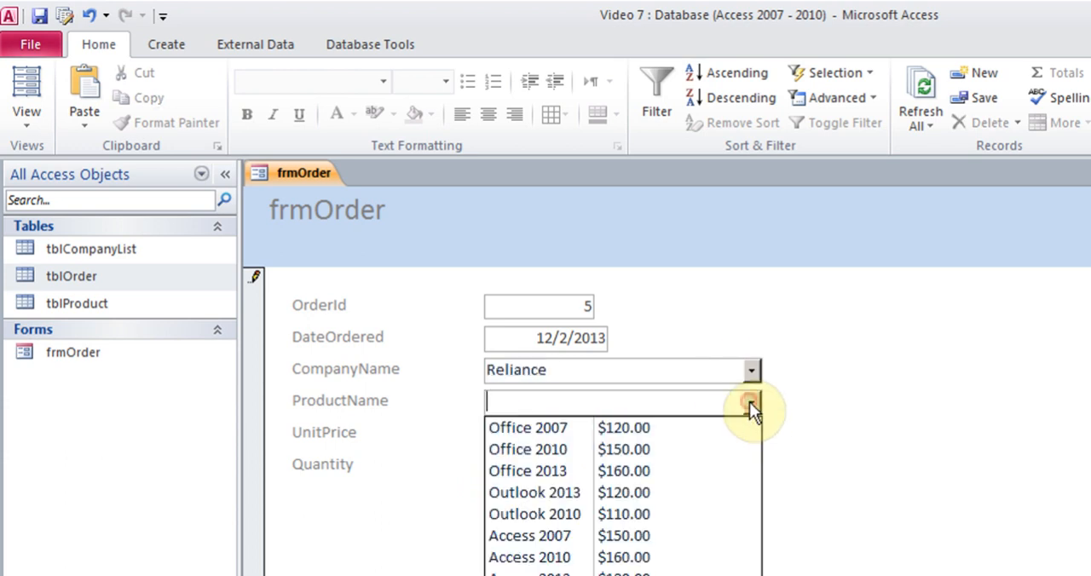
left_click(561, 514)
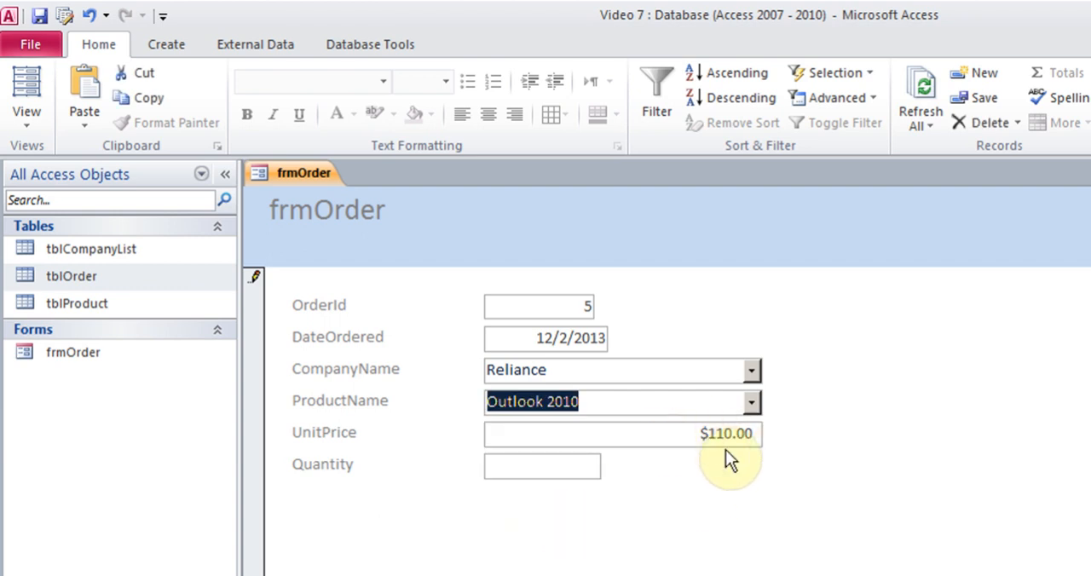
Set the quantity of the Reliance order for Outlook 2010 to 8, leaving the Notepad note minimized.
left_click(567, 474)
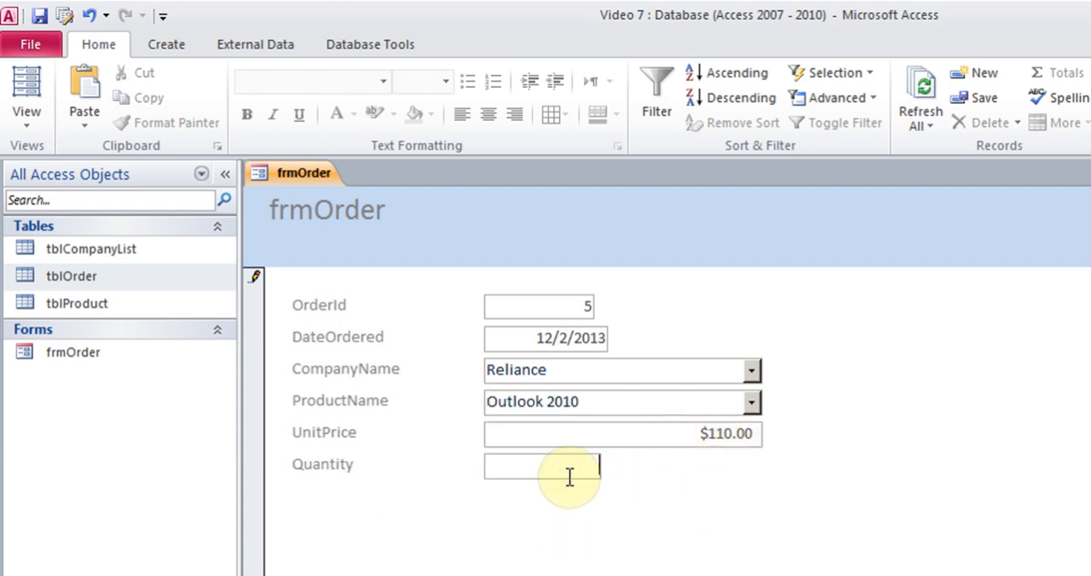
type("8")
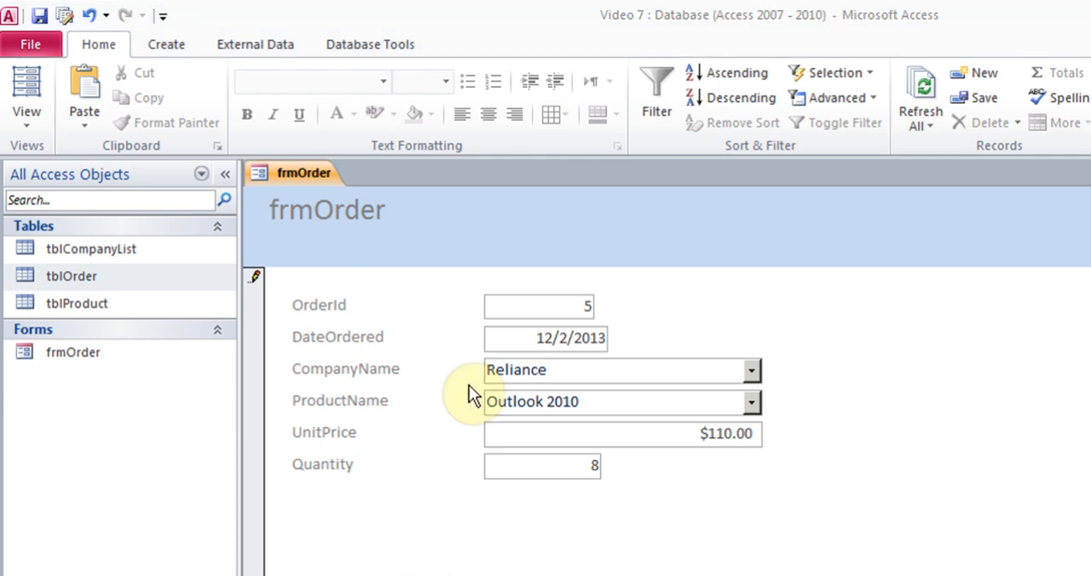
key("alt+Tab")
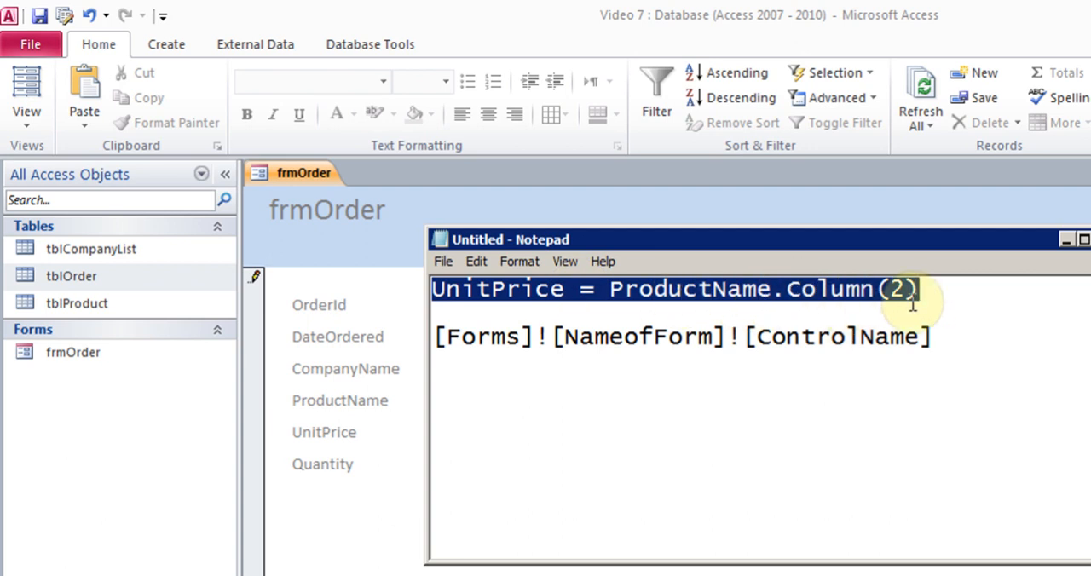
left_click(1067, 240)
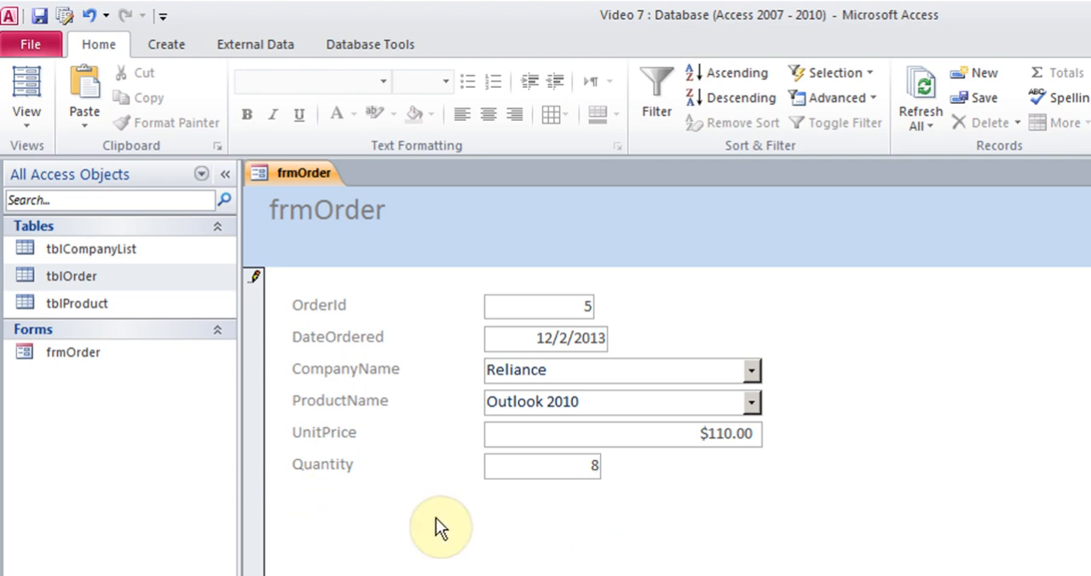
In Design View, extend the Detail section of frmOrder and add an unbound text box below Quantity.
left_click(19, 120)
left_click(91, 264)
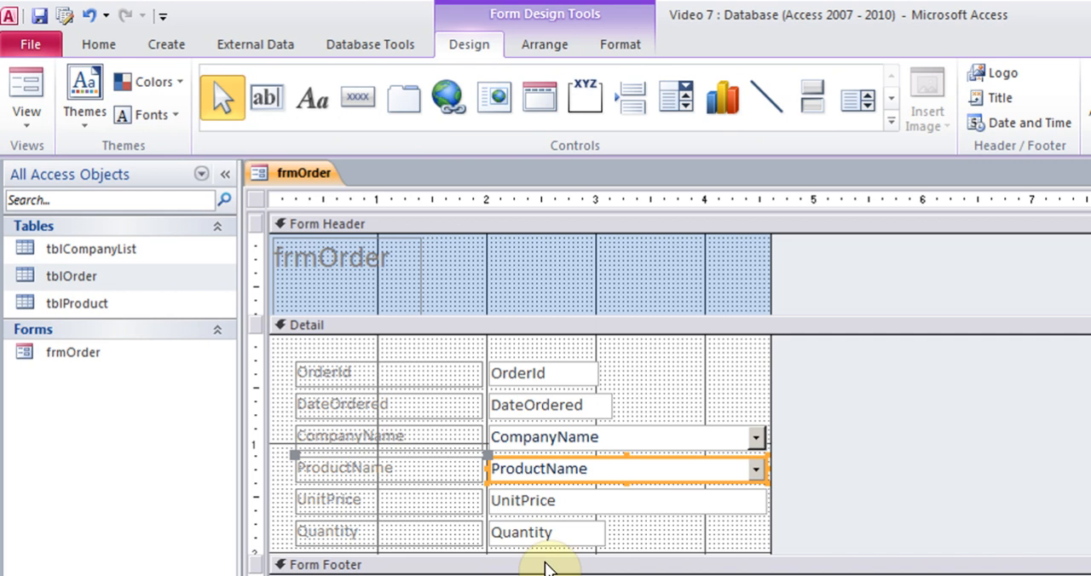
left_click(607, 556)
left_click_drag(607, 556, 607, 575)
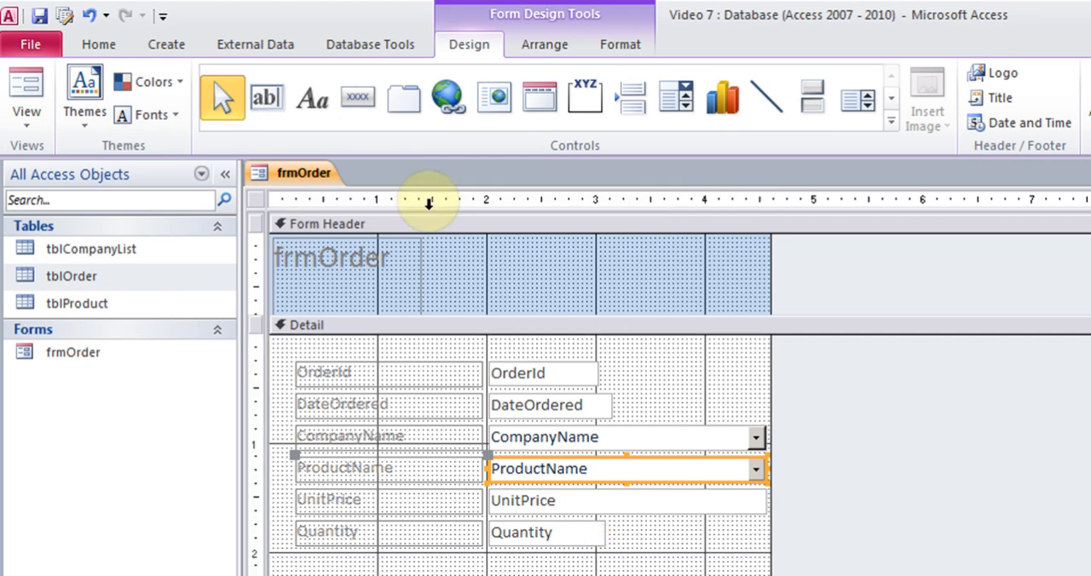
left_click(267, 102)
left_click_drag(488, 552, 616, 569)
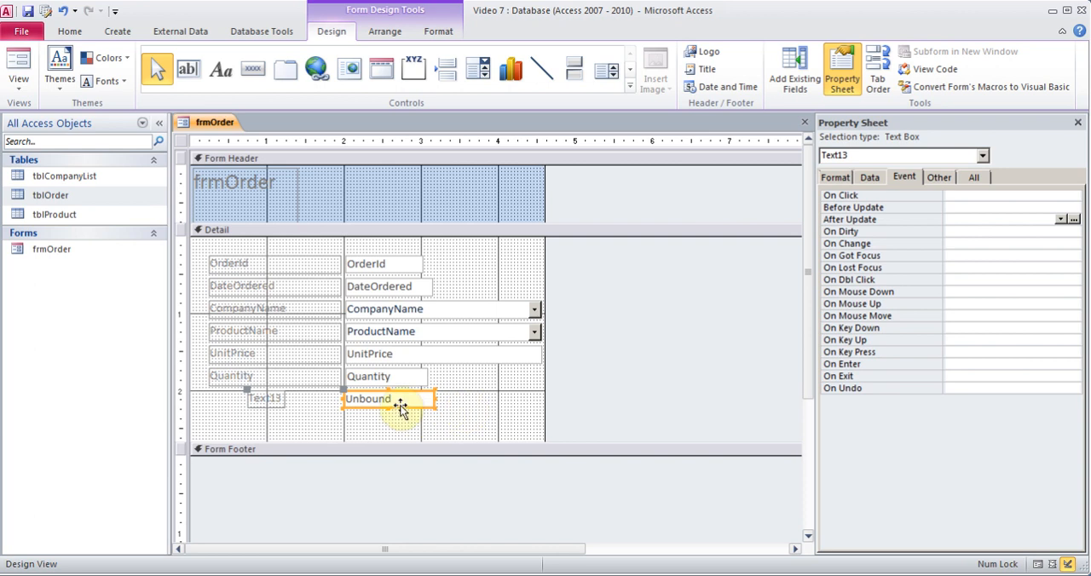
Build the expression = [Quantity]*[UnitPrice] as the control source of the new text box.
left_click(866, 181)
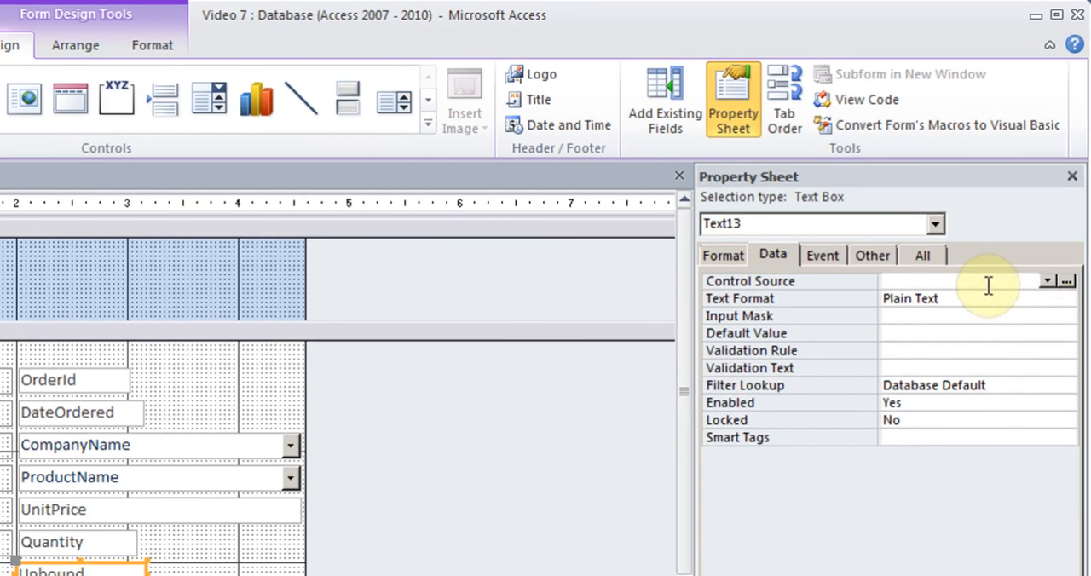
left_click(1066, 281)
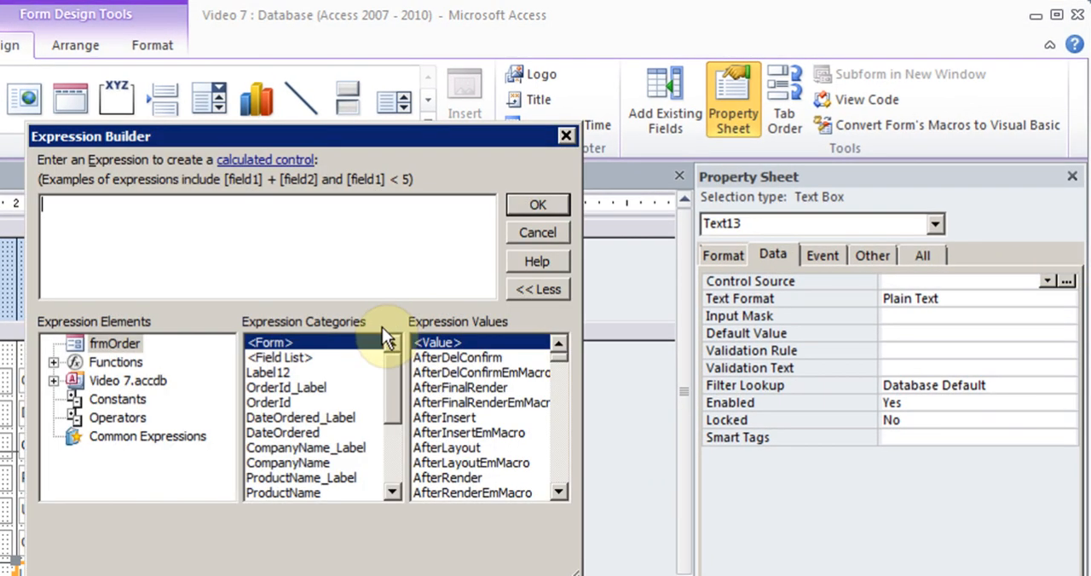
type("= Quan")
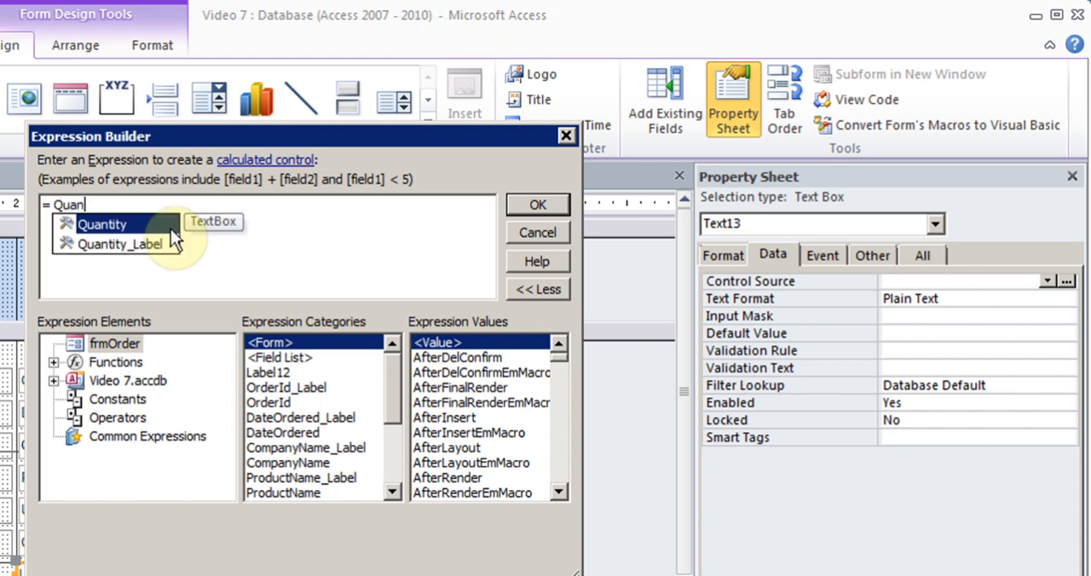
double_click(171, 229)
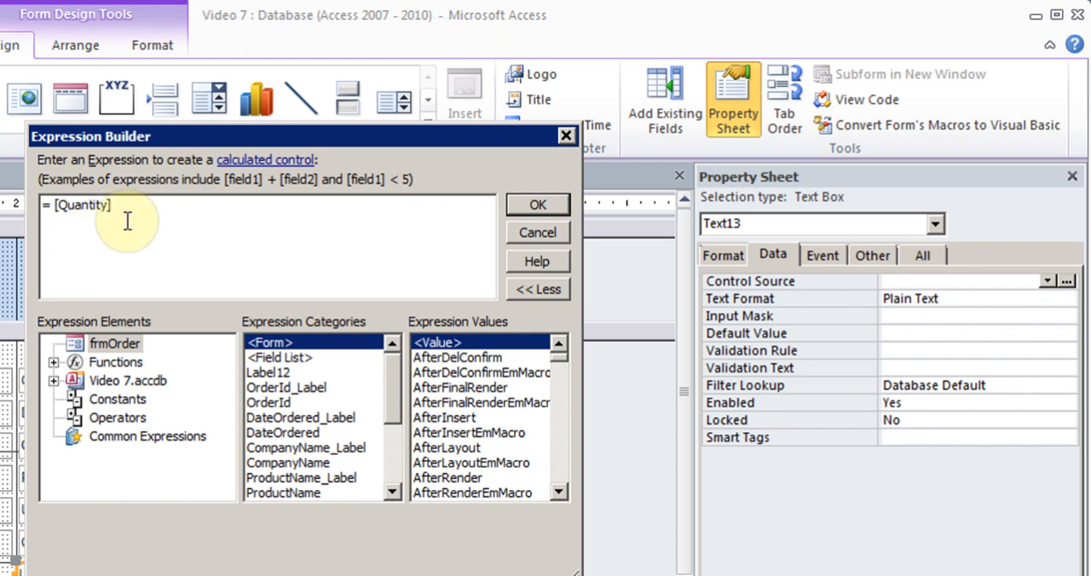
type("*")
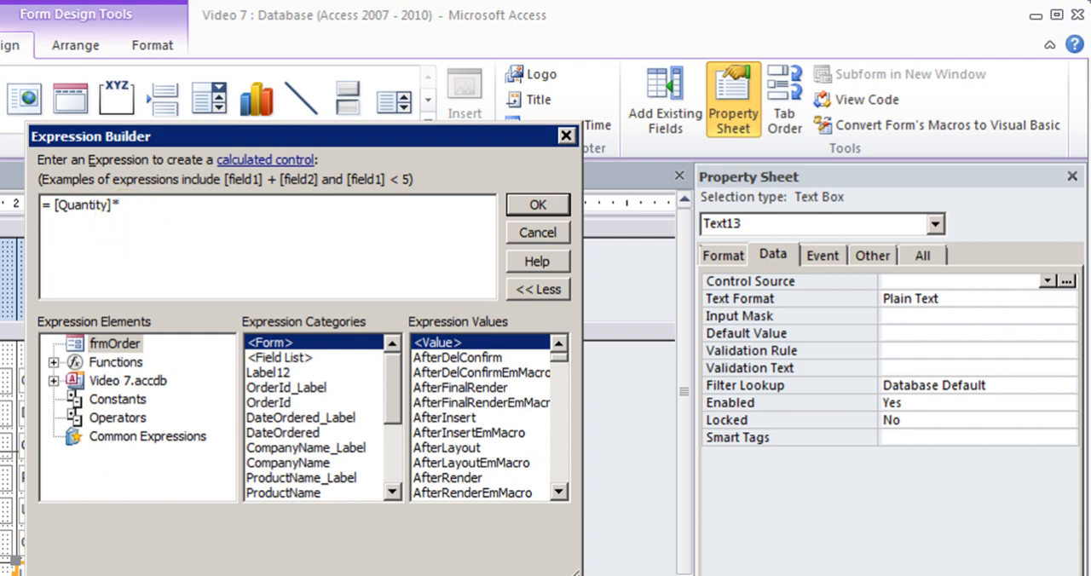
type("Uni")
double_click(153, 225)
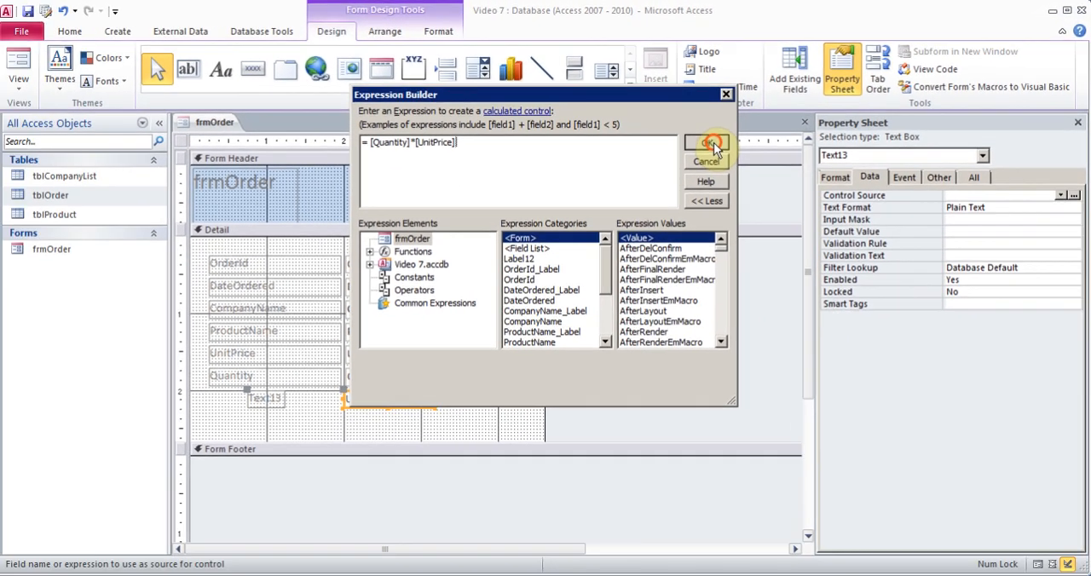
left_click(714, 142)
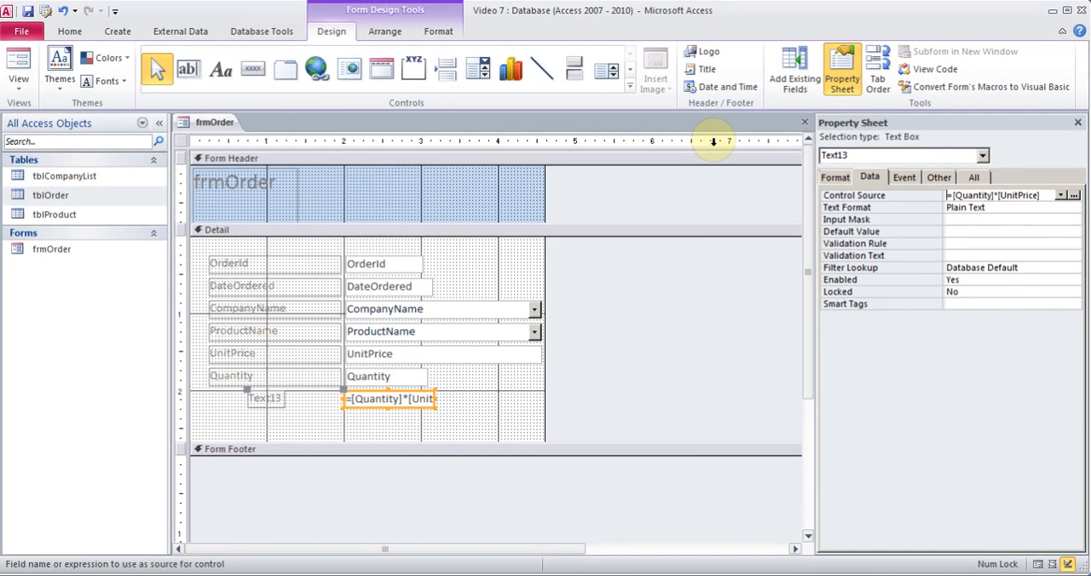
Set the caption of the calculated text box's label to Subtotal and close the property sheet.
left_click(266, 399)
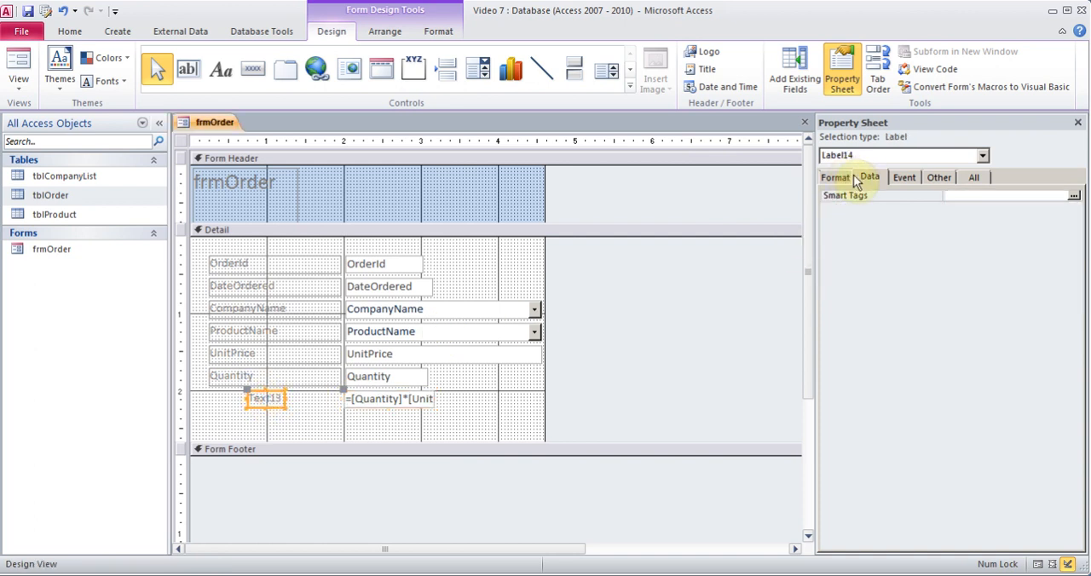
left_click(941, 181)
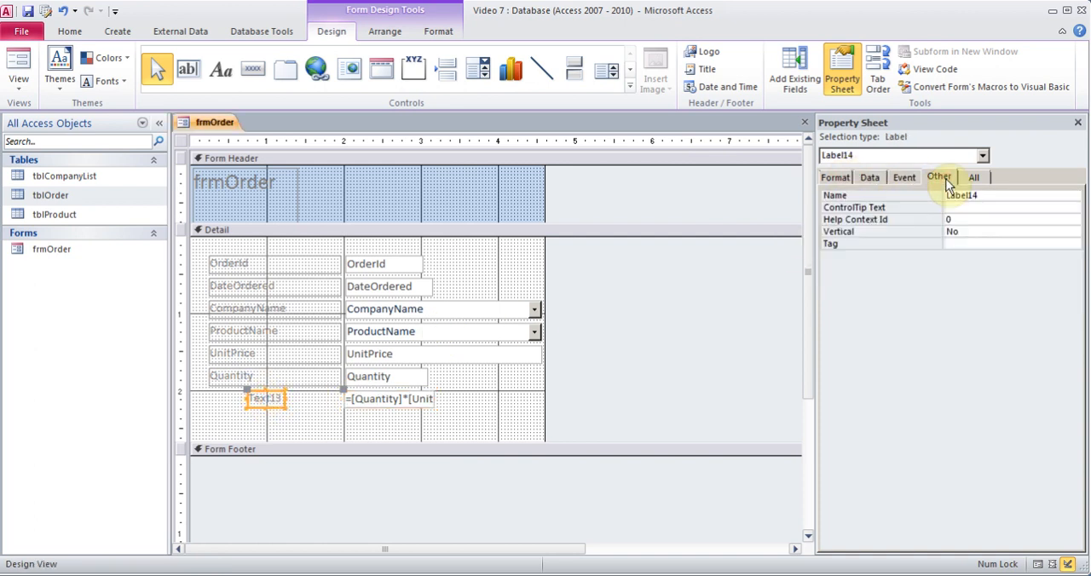
left_click(835, 177)
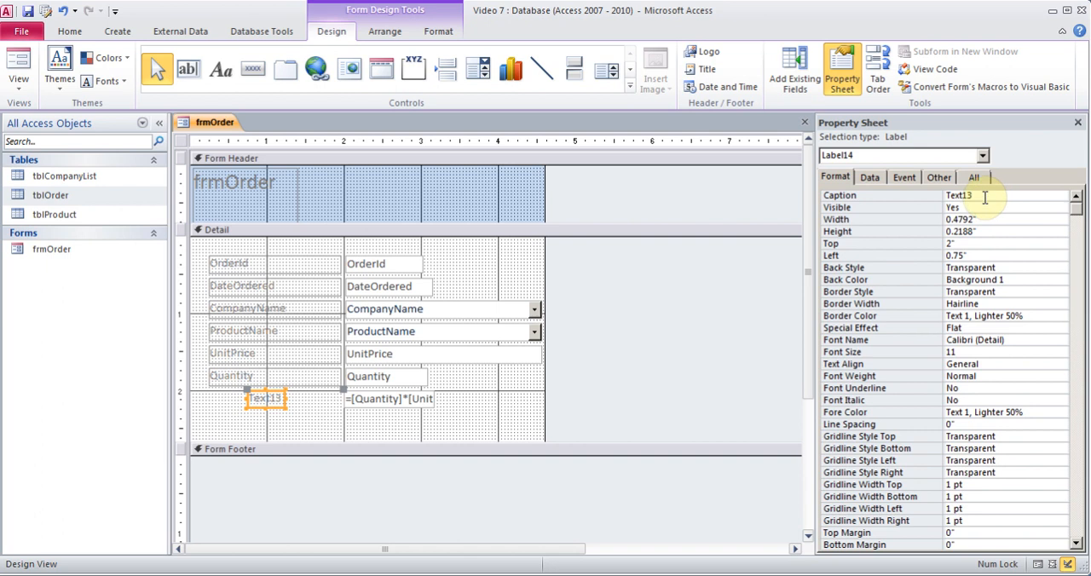
left_click(943, 195)
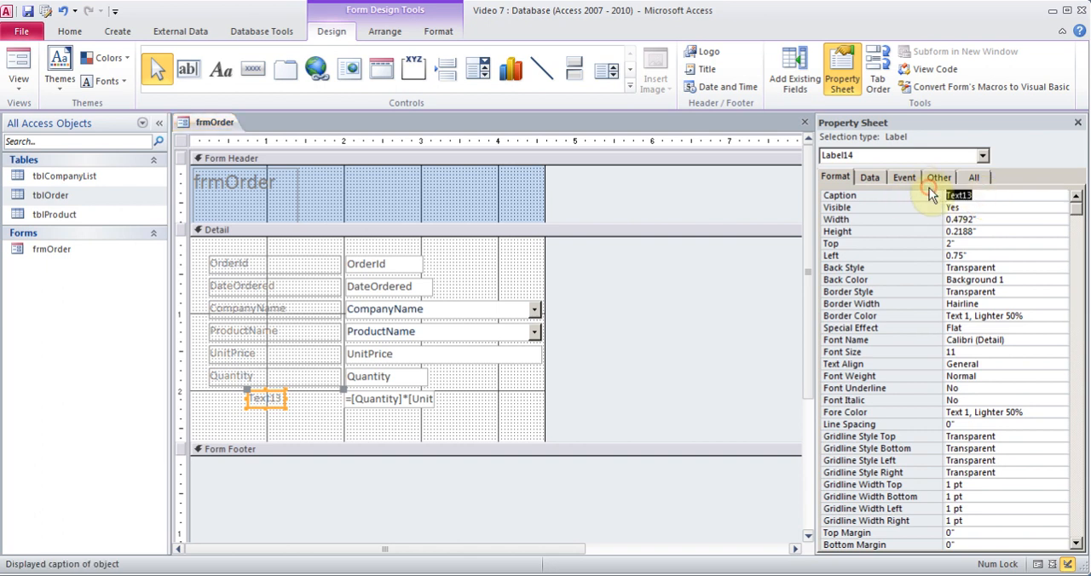
type("Subtotal")
left_click(1078, 124)
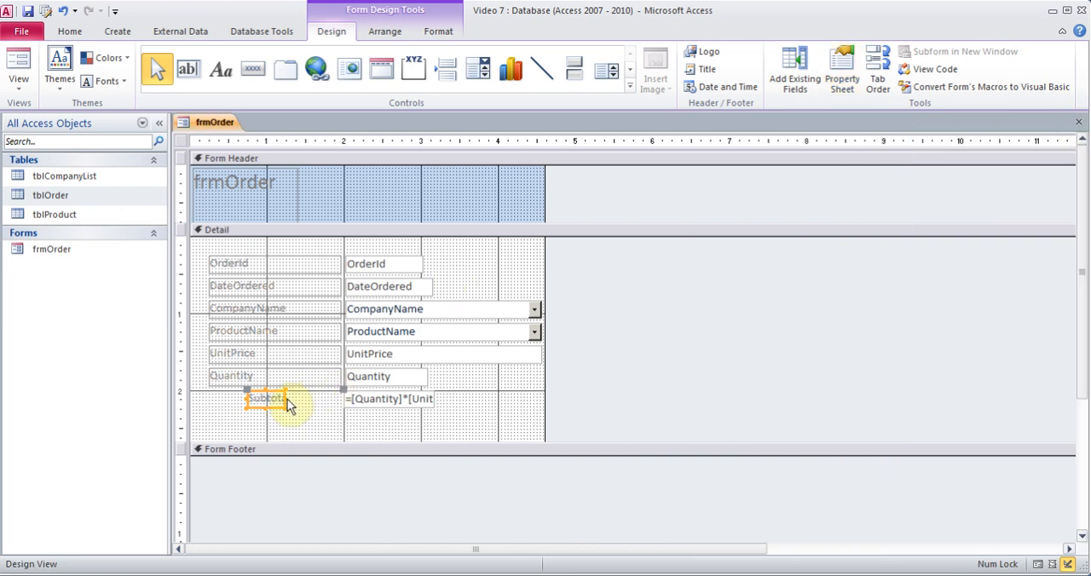
Stretch the Subtotal label on both sides to match the labels above and show the form in Form View.
left_click_drag(284, 399, 340, 400)
left_click_drag(248, 398, 210, 397)
left_click(20, 69)
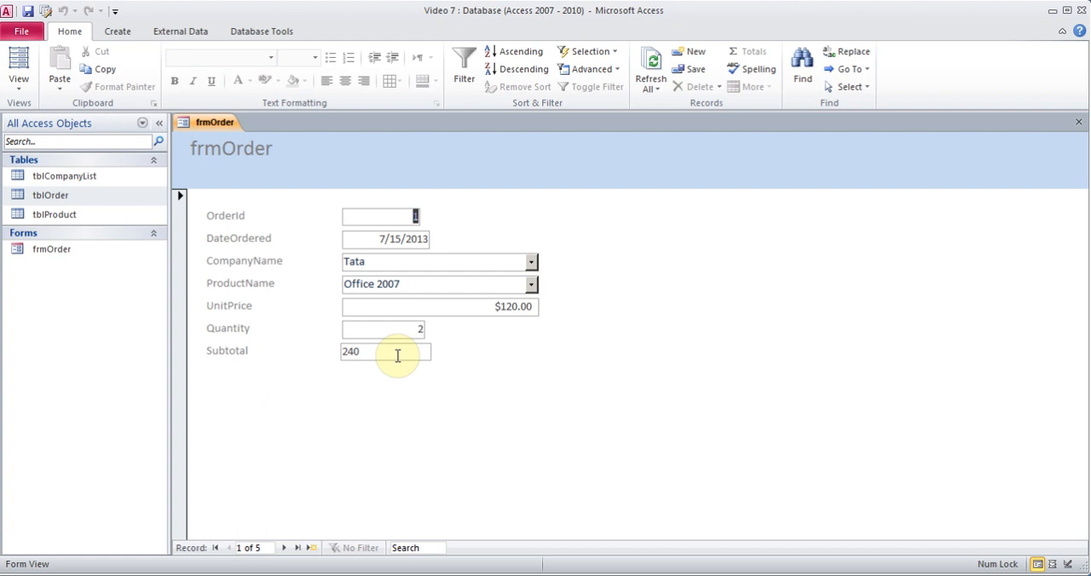
Return to Design View and set the format of the Subtotal text box to Currency.
left_click(19, 89)
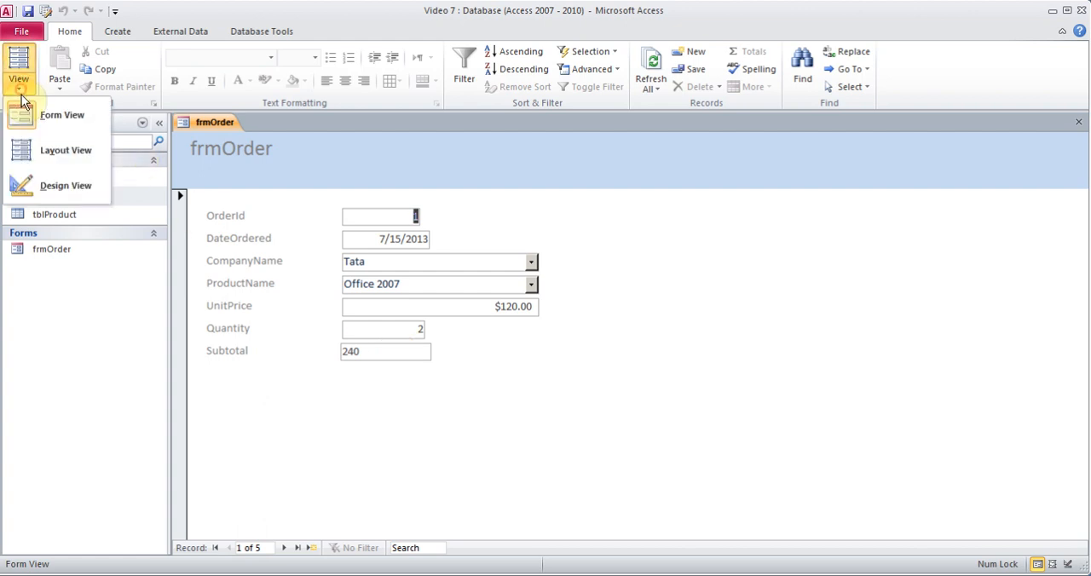
left_click(49, 193)
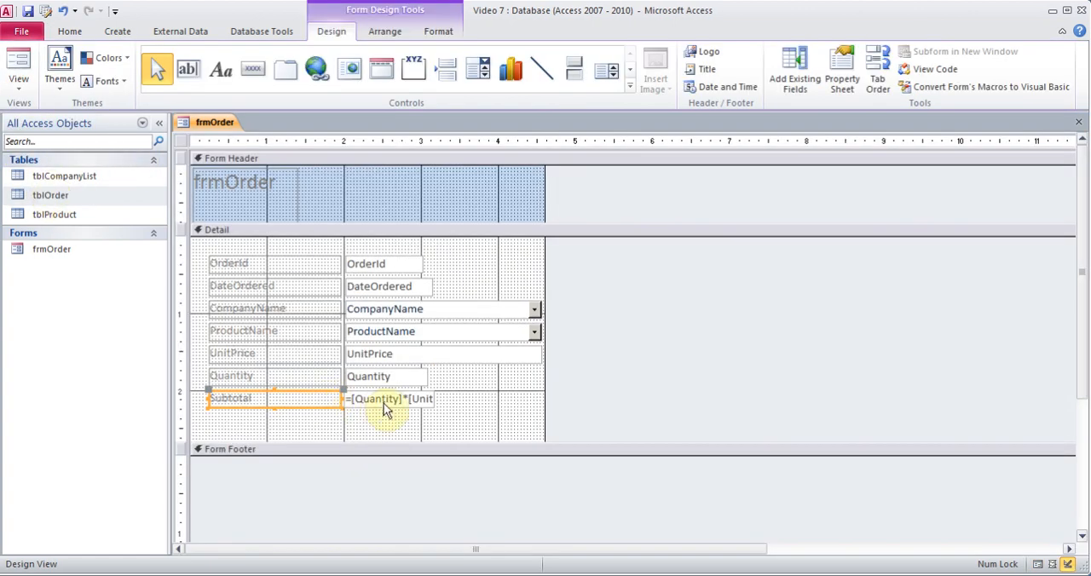
left_click(386, 400)
right_click(386, 401)
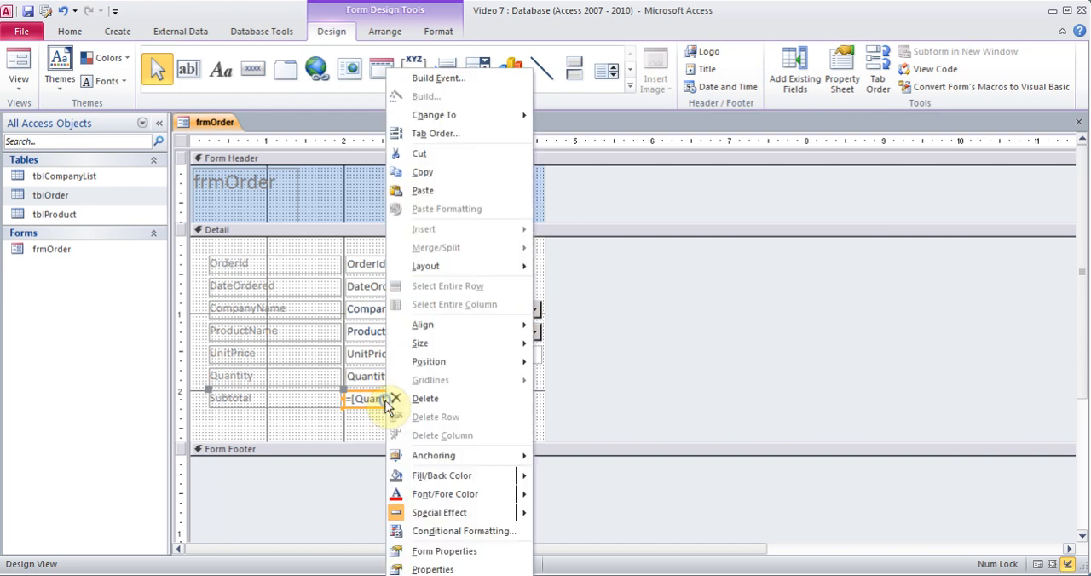
left_click(423, 568)
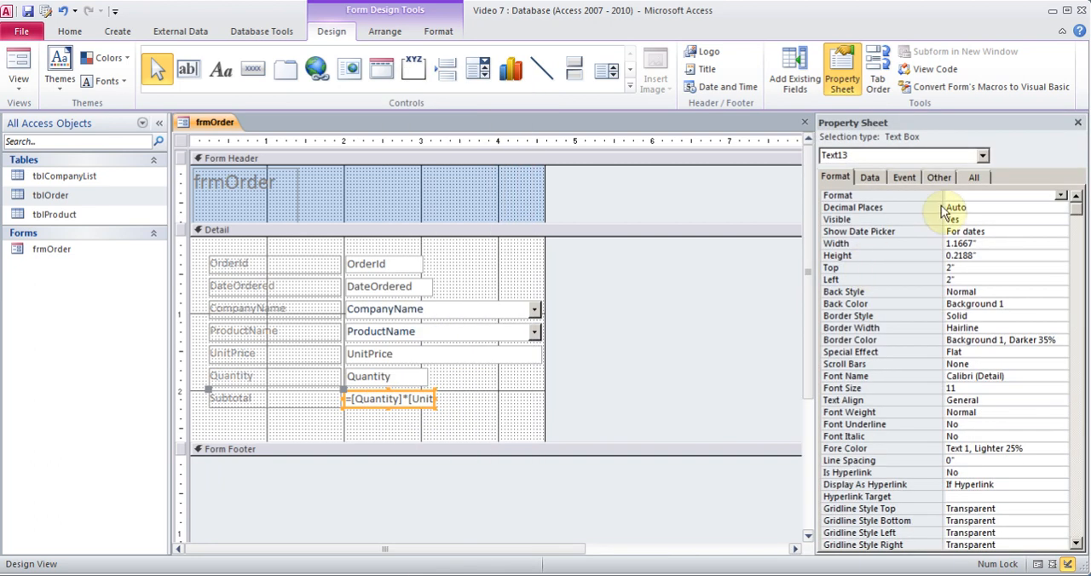
left_click(1062, 196)
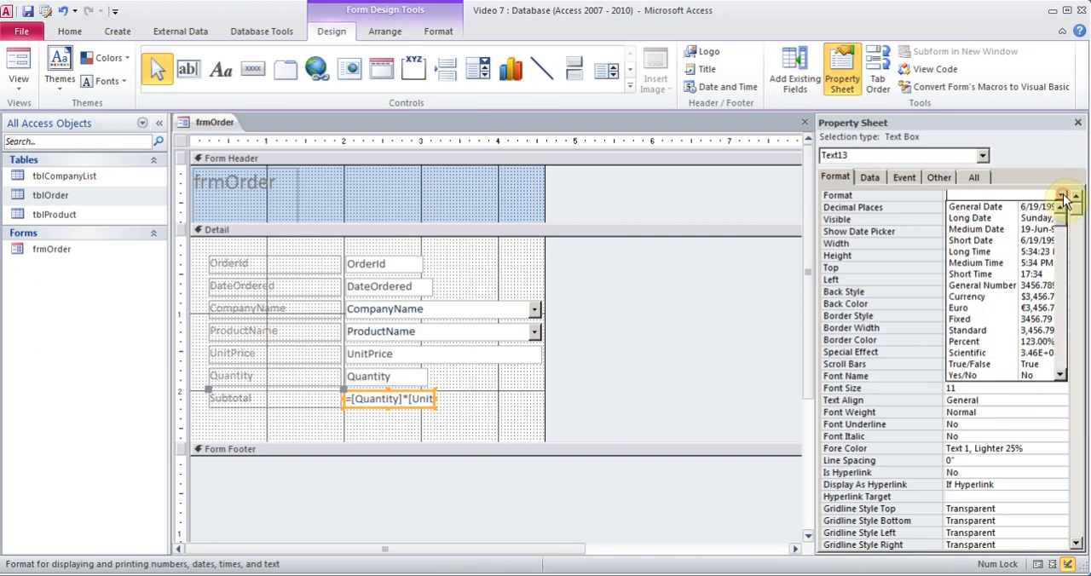
left_click(980, 303)
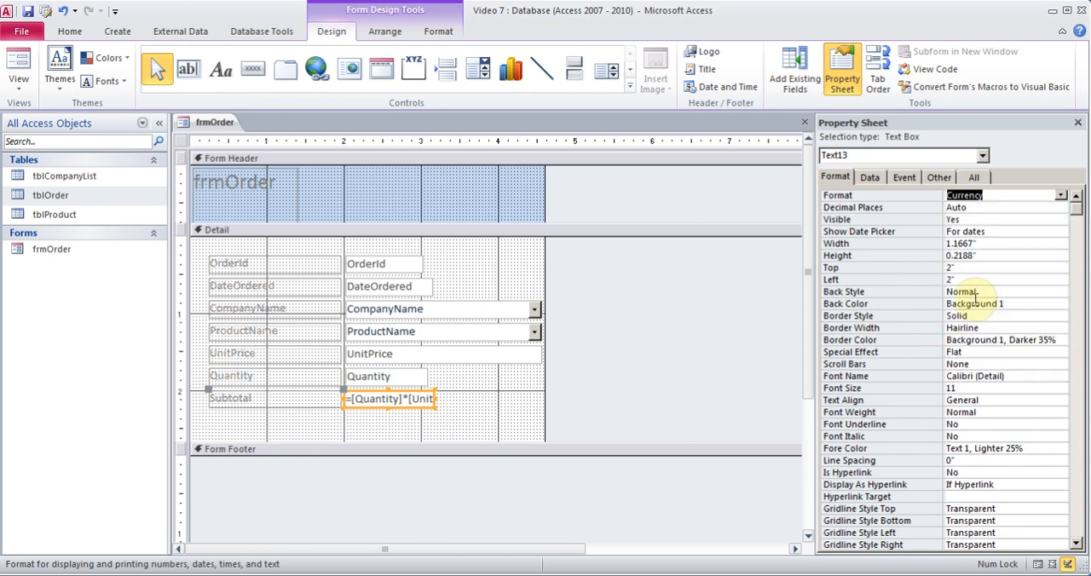
Widen the OrderId text box slightly to 1.0208" and check which layout options it offers.
left_click(415, 264)
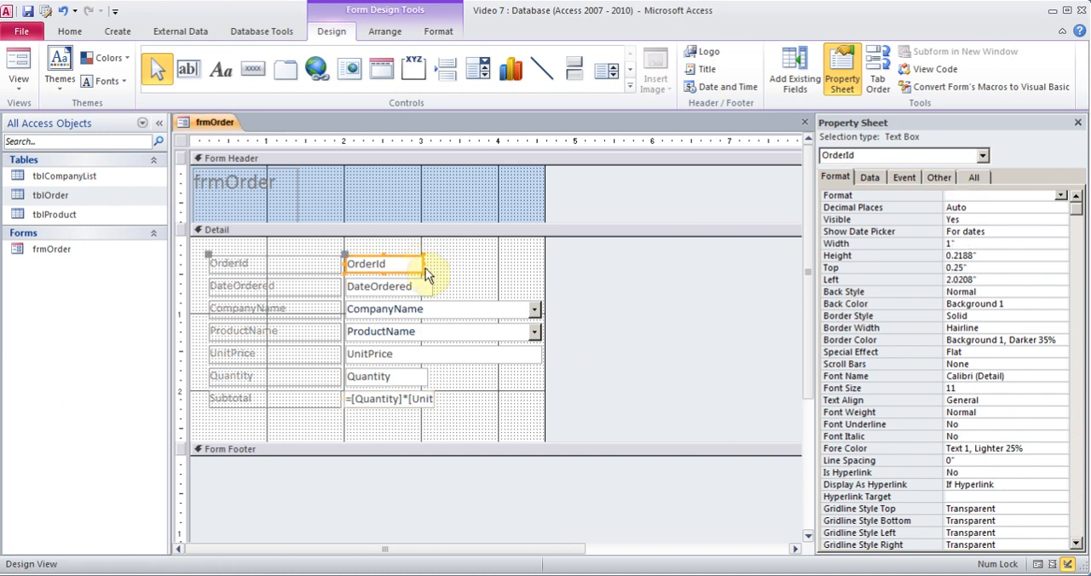
mouse_move(422, 264)
left_mouse_down()
mouse_move(482, 253)
mouse_move(423, 259)
left_mouse_up()
right_click(410, 272)
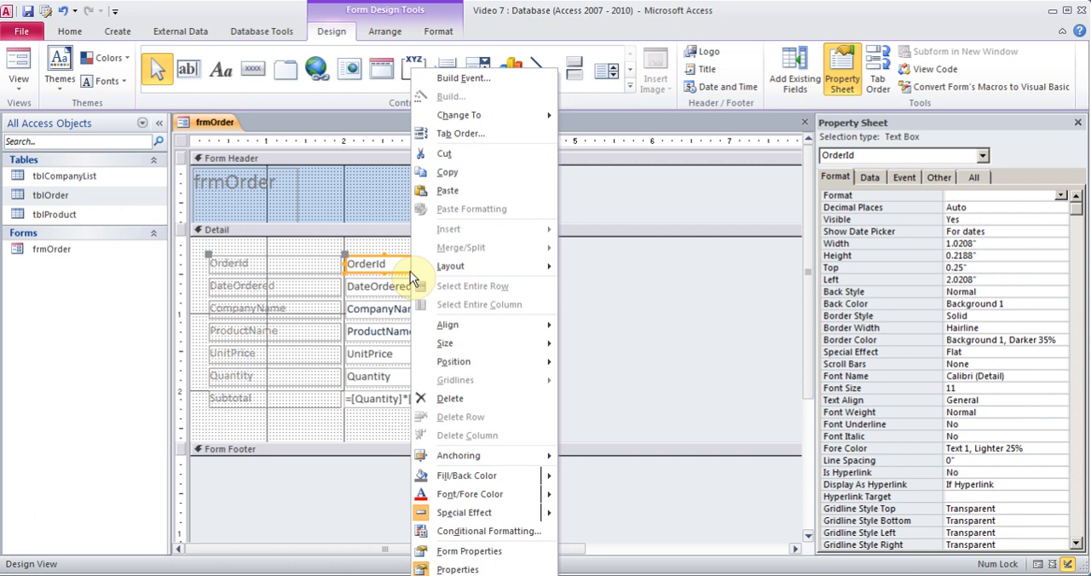
mouse_move(490, 267)
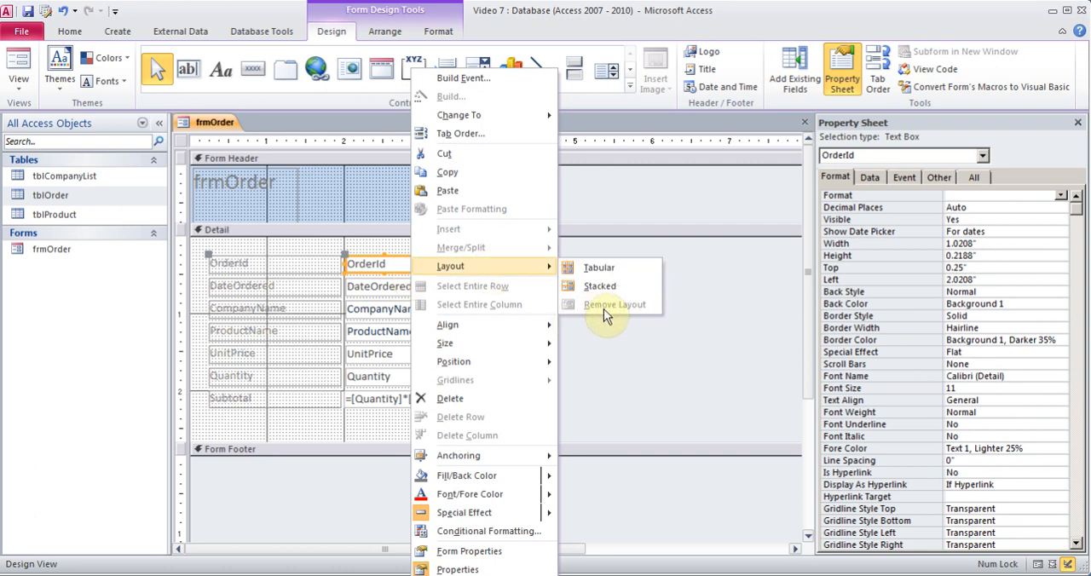
left_click(384, 245)
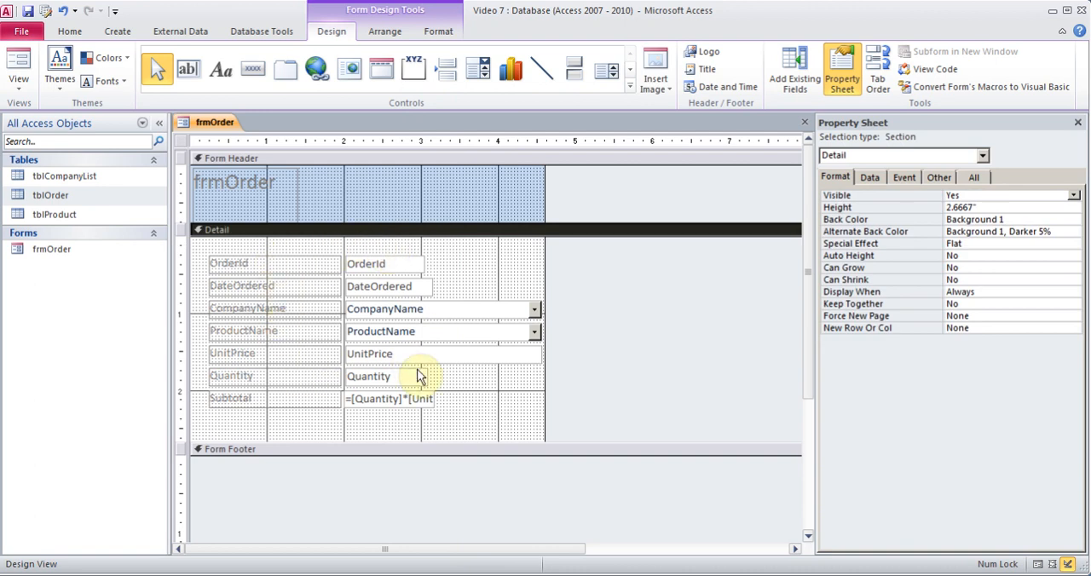
Check the layout options for all controls from OrderId to Quantity together, then close the property sheet.
left_click_drag(202, 249, 492, 382)
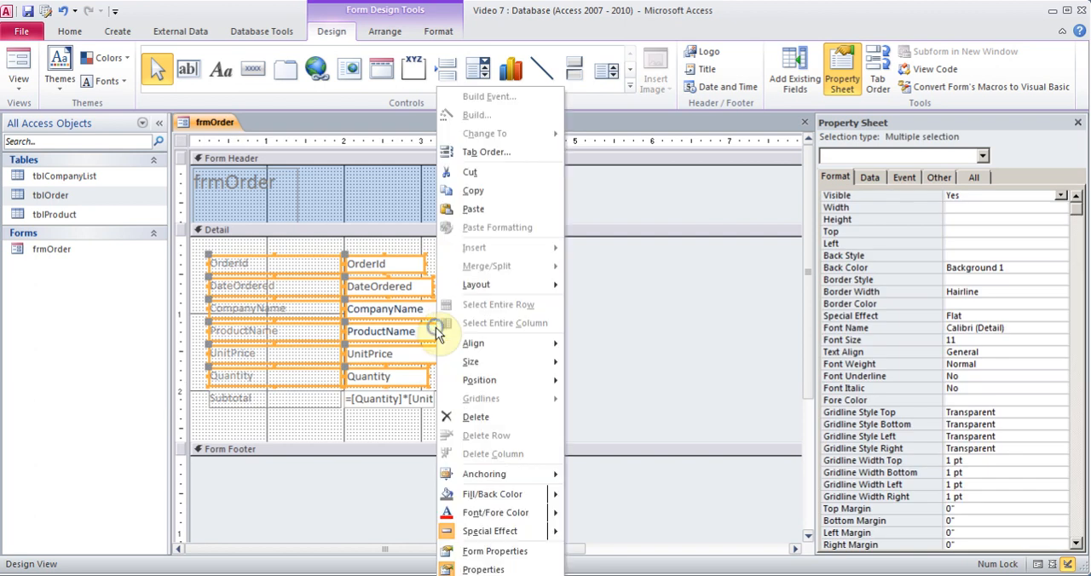
right_click(436, 327)
mouse_move(512, 285)
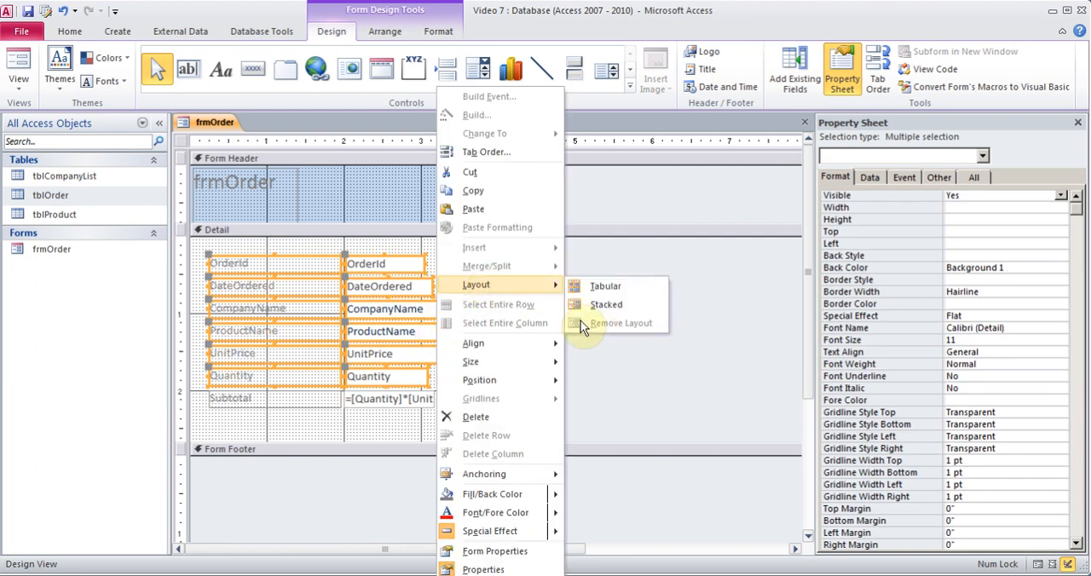
left_click(405, 434)
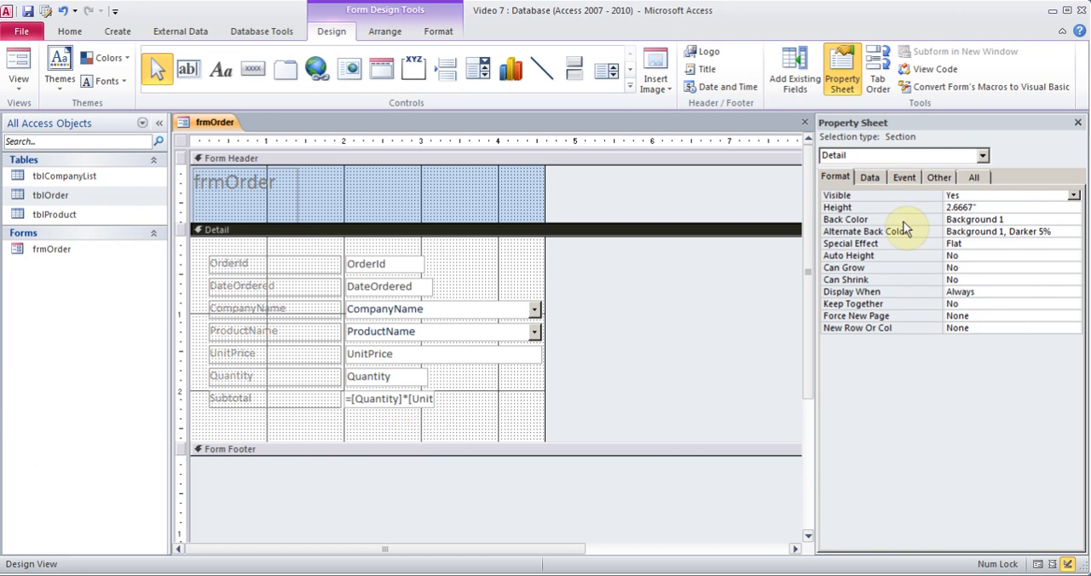
left_click(1077, 123)
left_click(1079, 126)
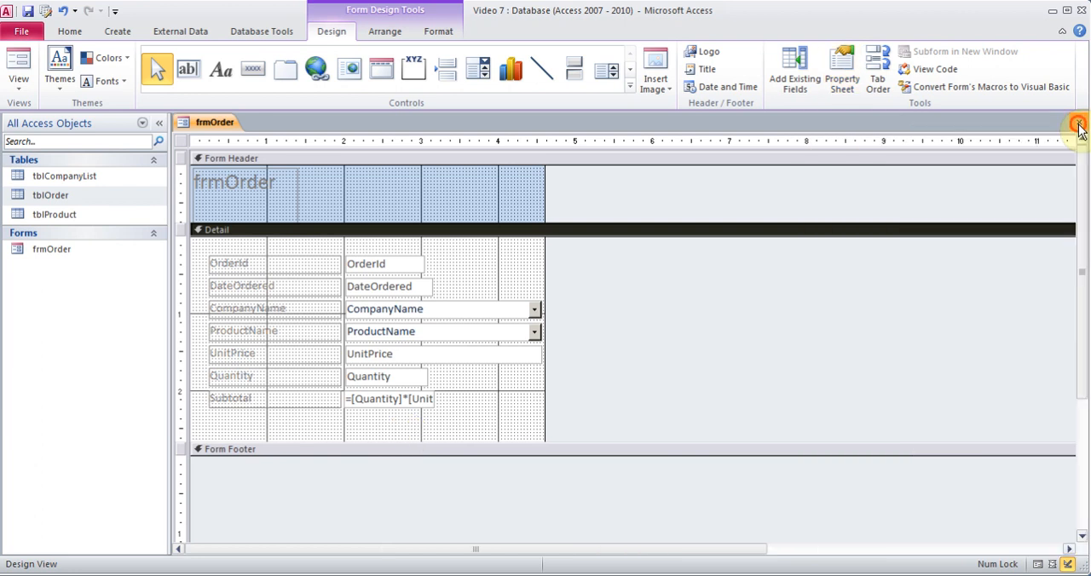
Close the order form and start a Simple Query Wizard query with OrderId and DateOrdered from tblOrder.
left_click(471, 339)
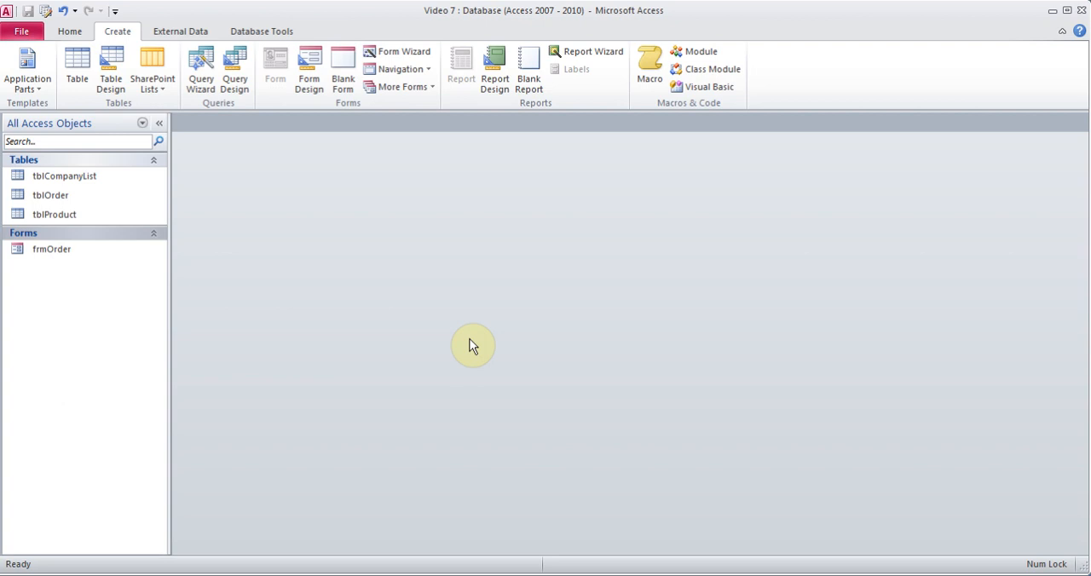
left_click(47, 194)
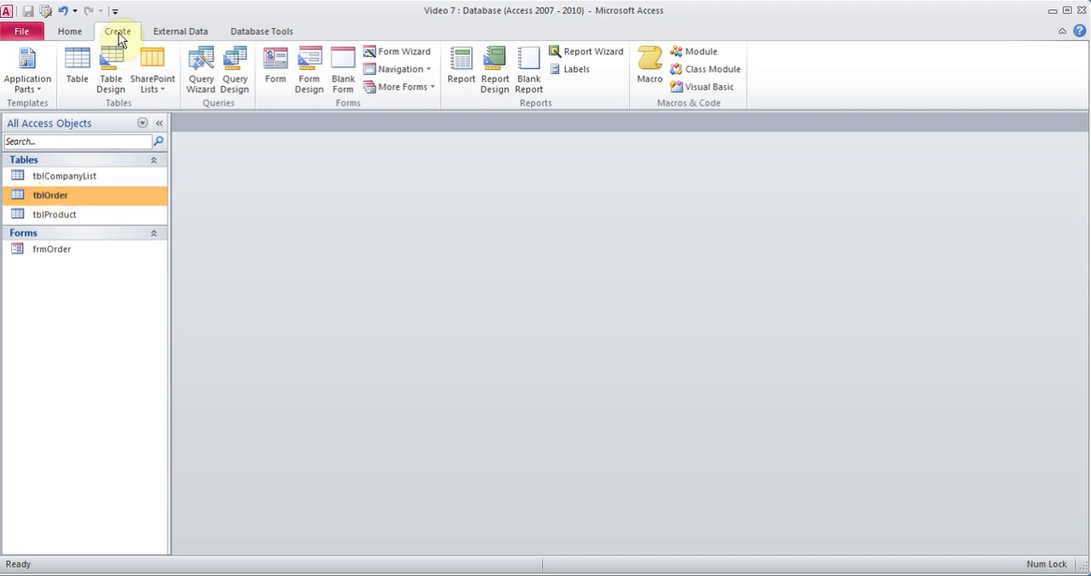
left_click(203, 77)
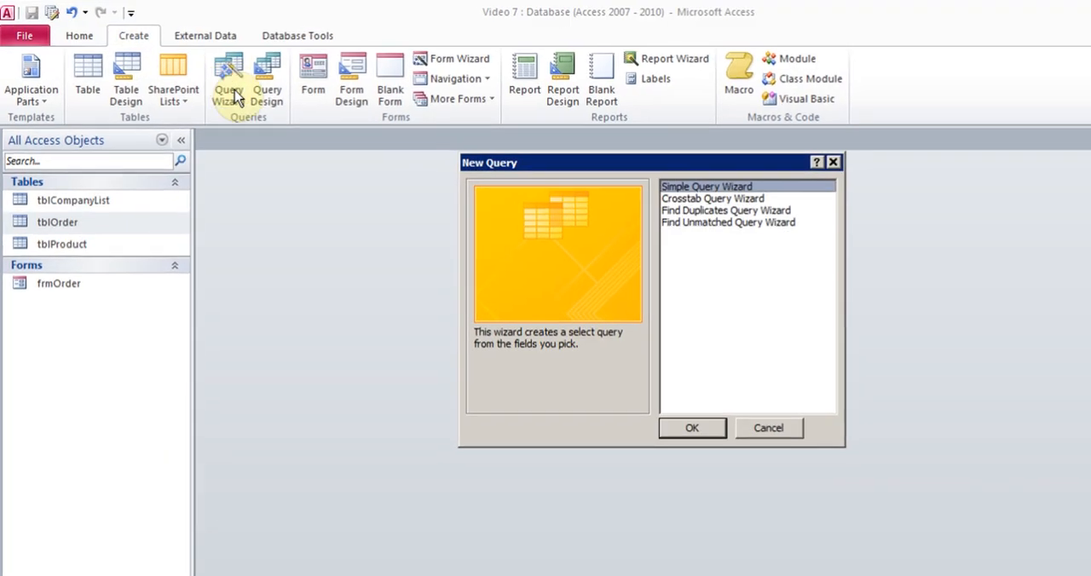
left_click(761, 471)
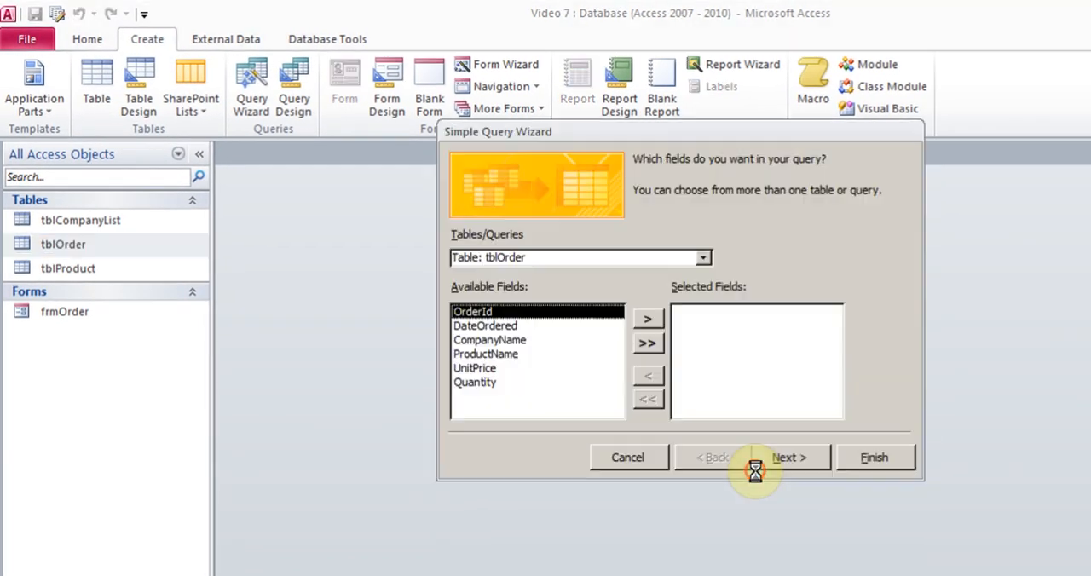
left_click(646, 320)
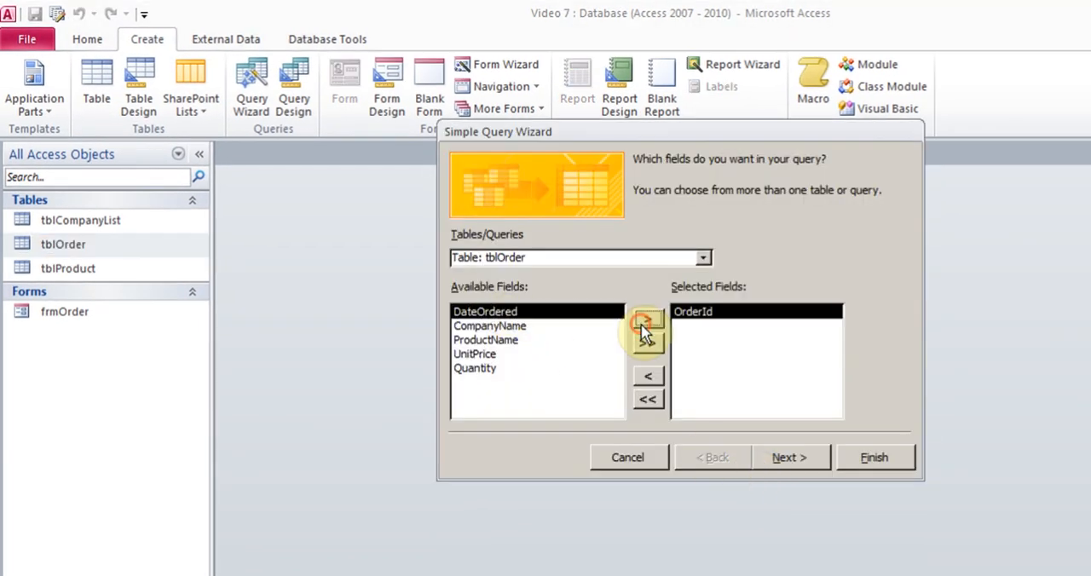
left_click(644, 322)
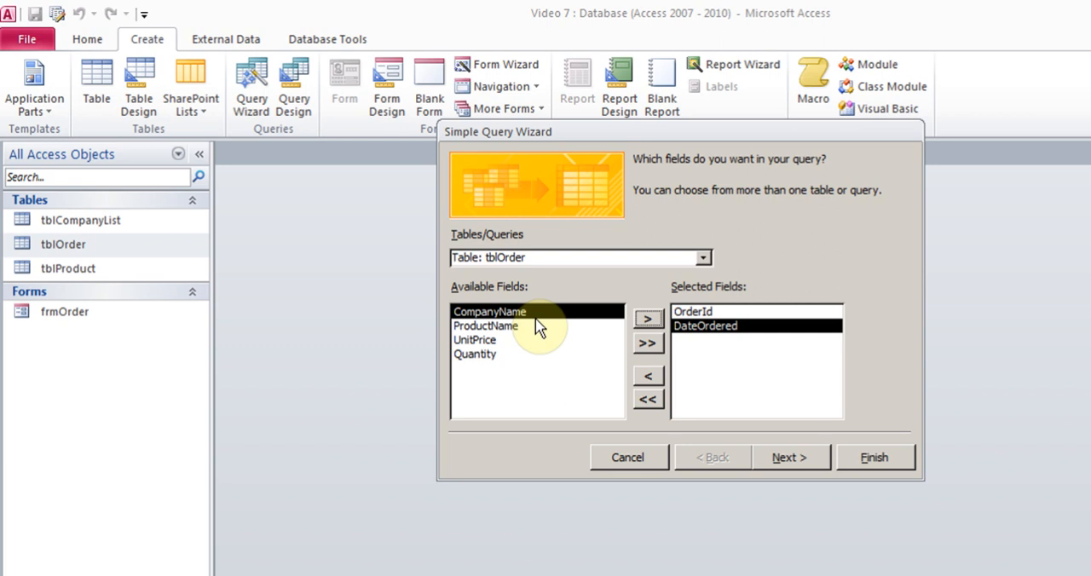
Add the CompanyName field from tblCompanyList to the query's selected fields.
left_click(704, 258)
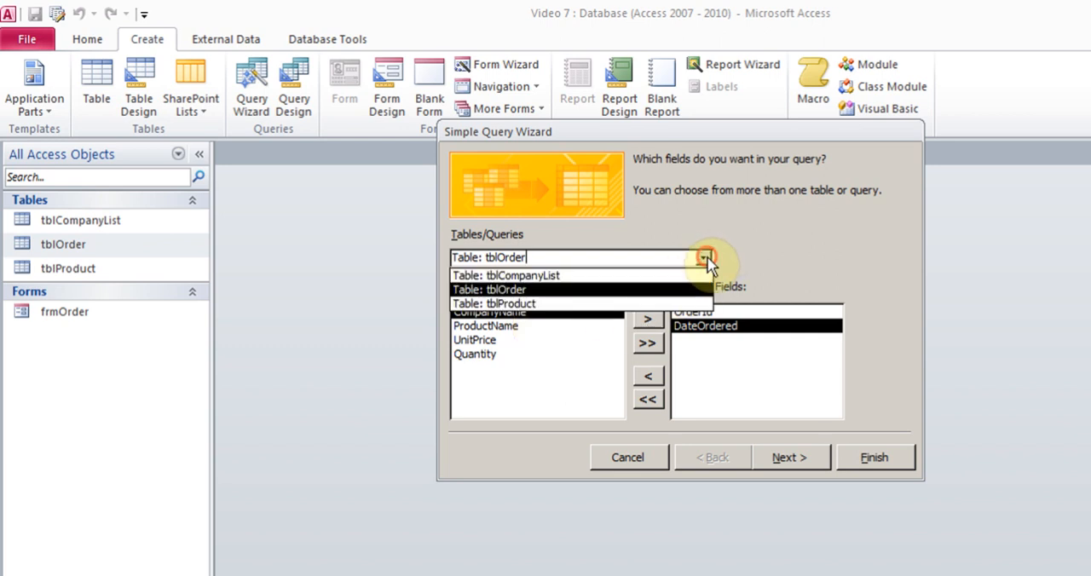
left_click(628, 276)
left_click(518, 329)
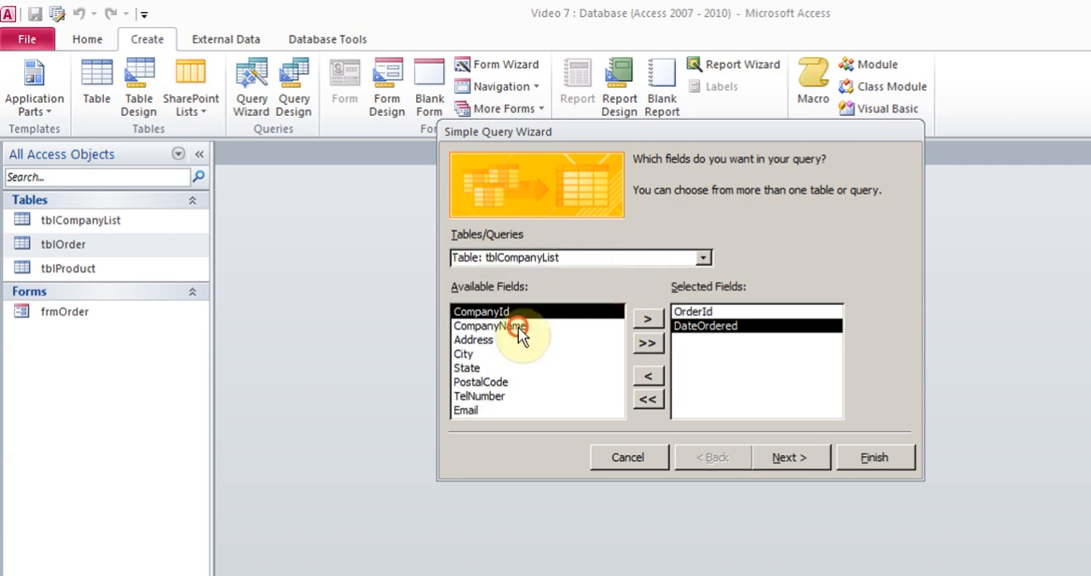
left_click(648, 321)
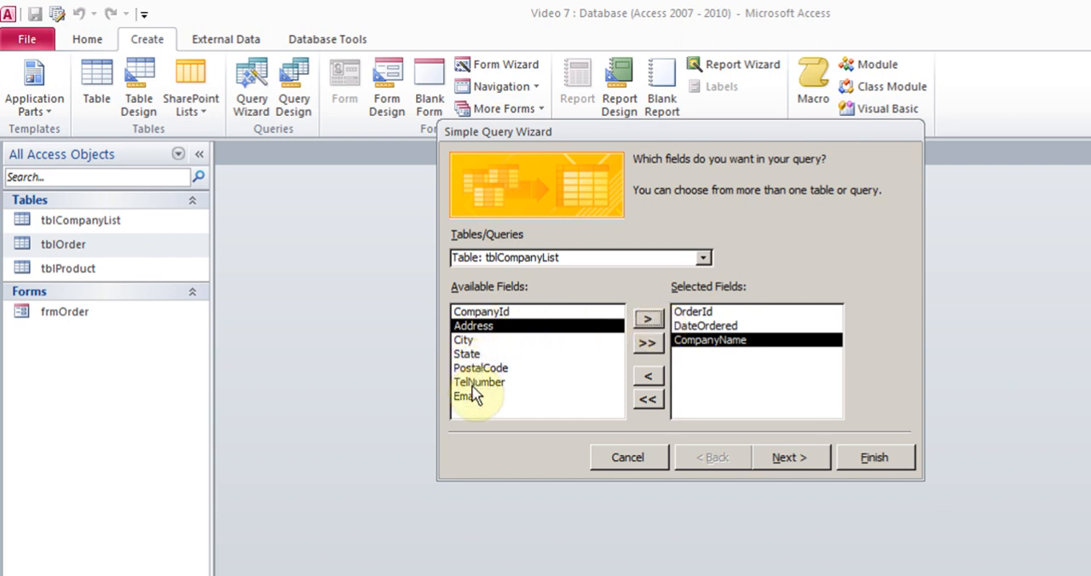
Add the ProductName, UnitPrice and Quantity fields from tblOrder to the query's selected fields.
left_click(702, 258)
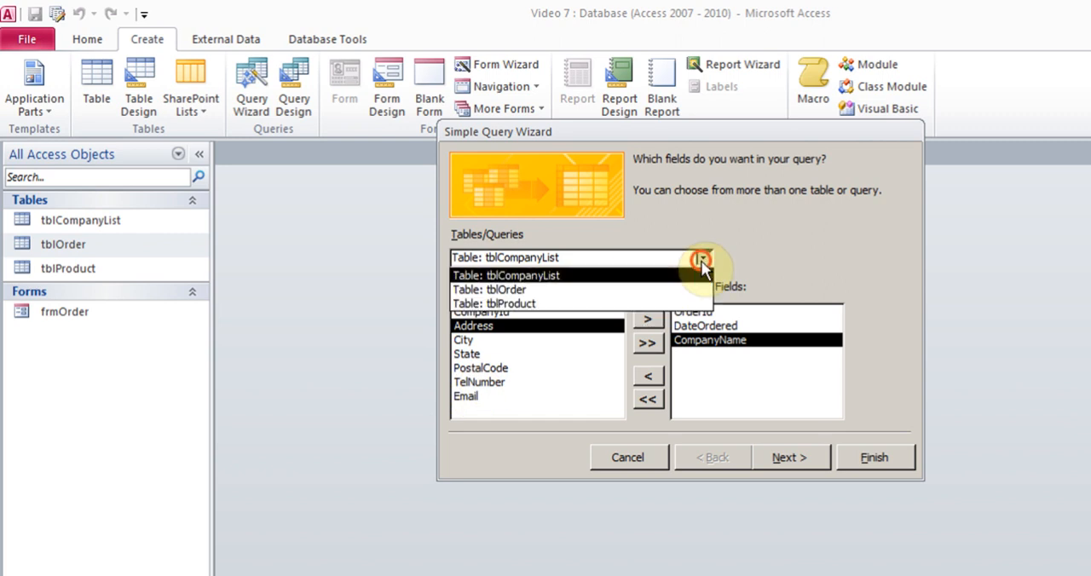
left_click(576, 291)
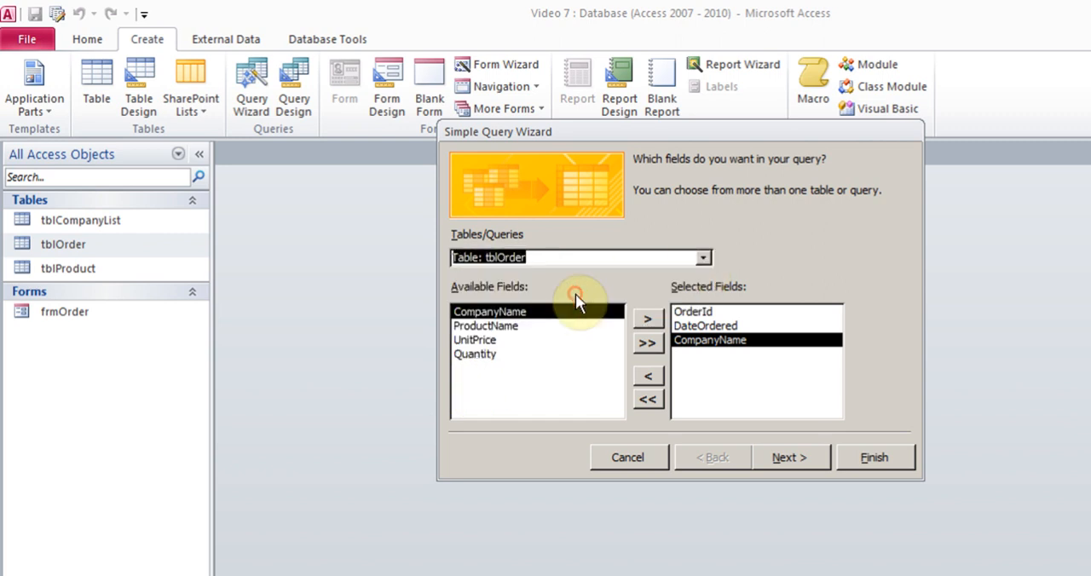
left_click(508, 326)
left_click(648, 319)
left_click(648, 319)
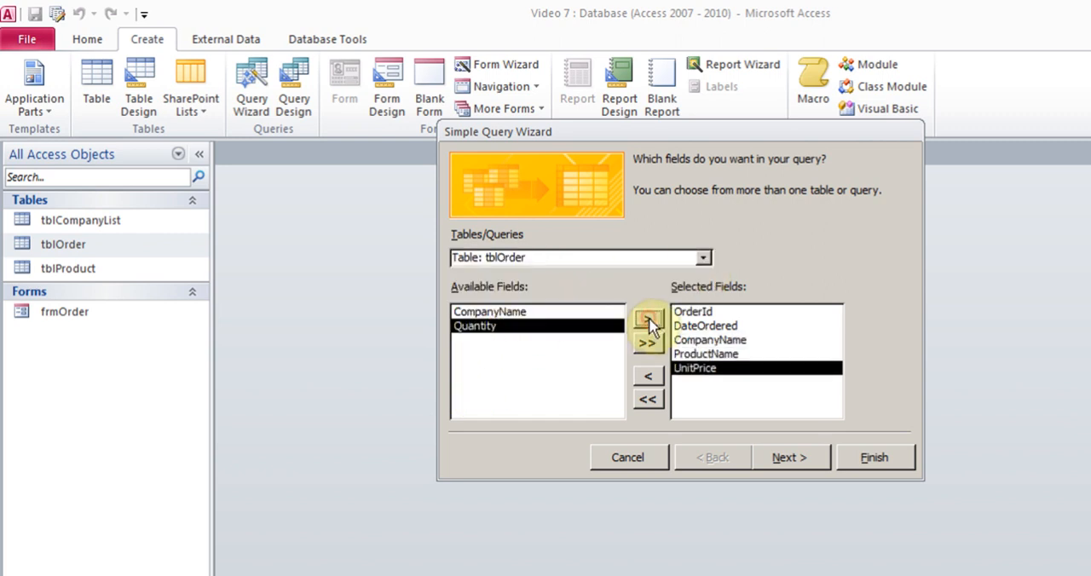
left_click(649, 319)
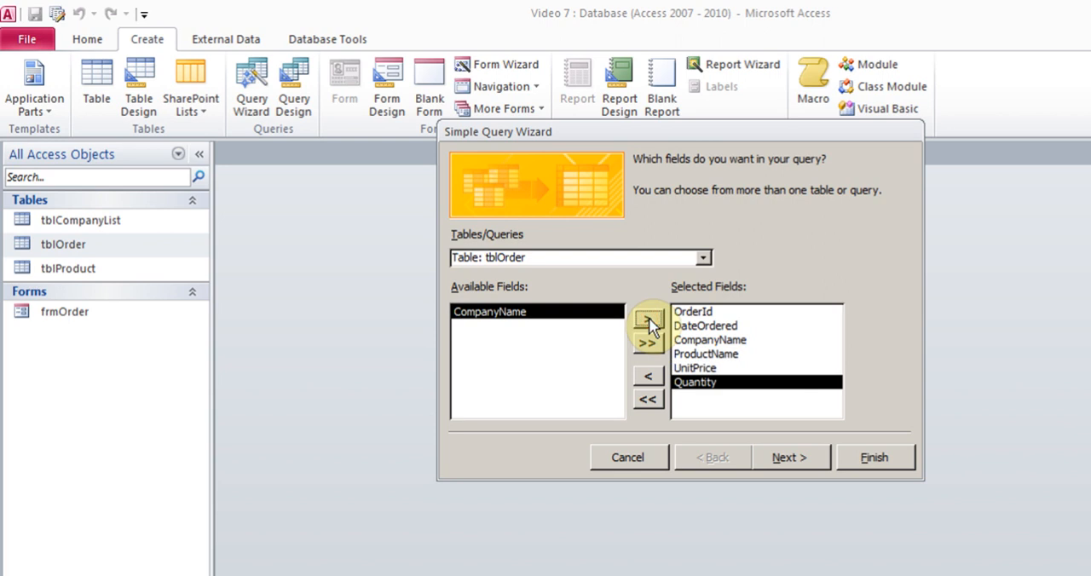
Keep the query as a detail query, title it qryReport and finish the wizard with the option to modify the design.
left_click(789, 457)
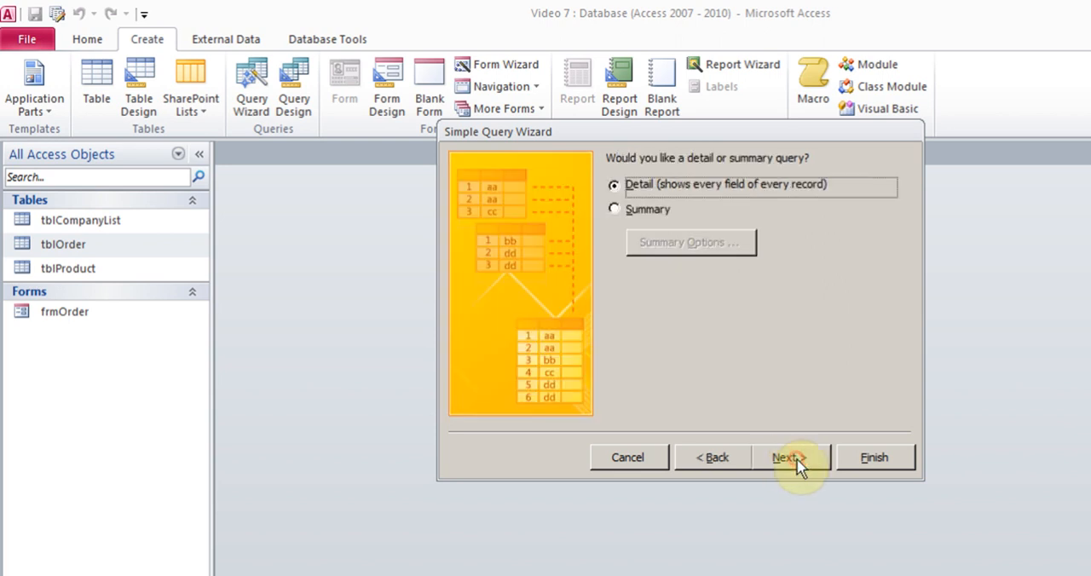
left_click(796, 461)
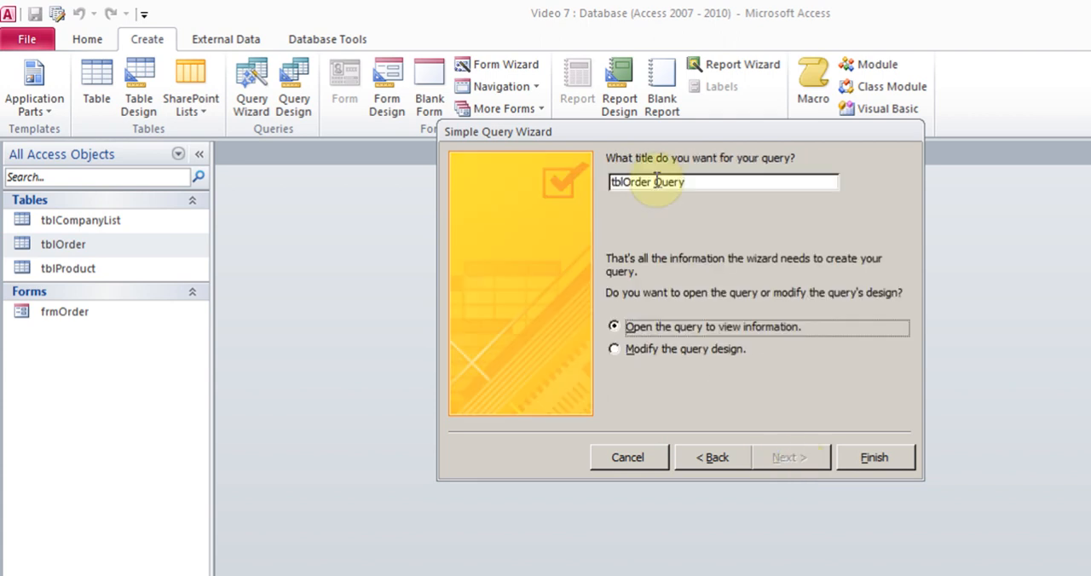
left_click_drag(687, 182, 608, 180)
key("BackSpace")
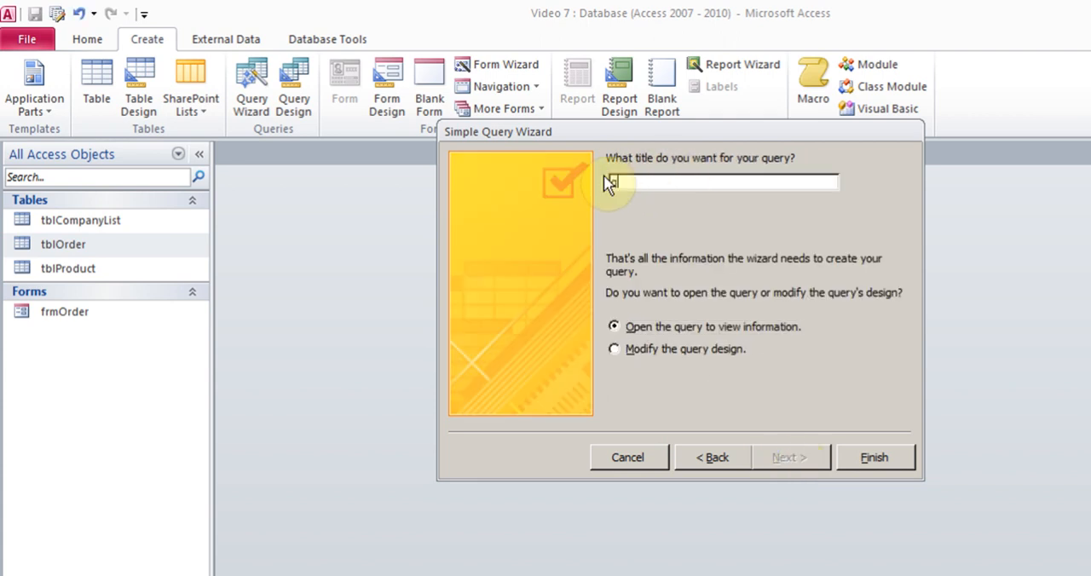
type("qryReport")
left_click(615, 349)
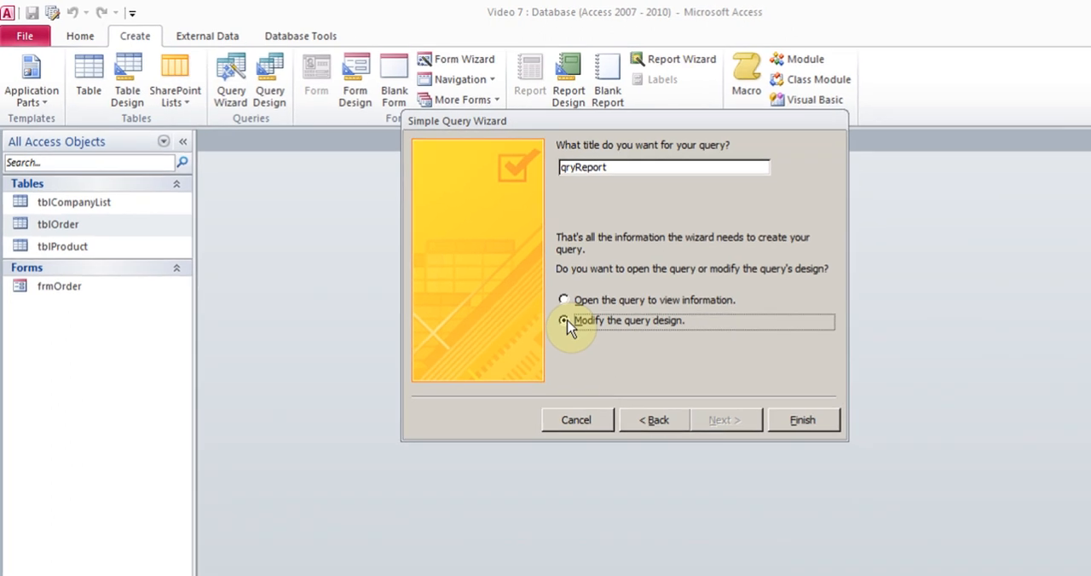
left_click(687, 368)
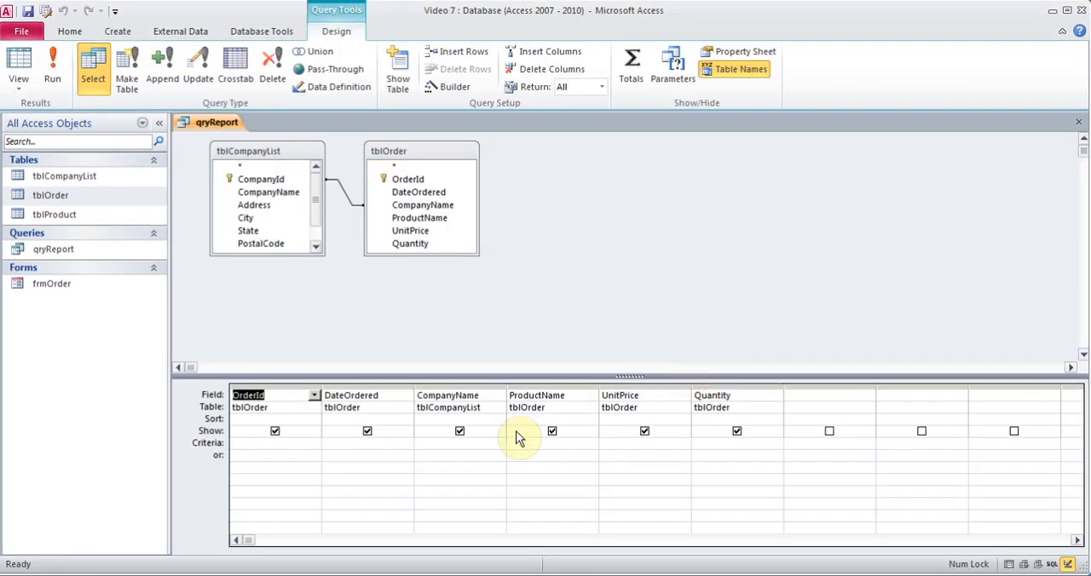
Enter the parameter criterion [Type a name of Company] for the CompanyName field.
left_click(444, 443)
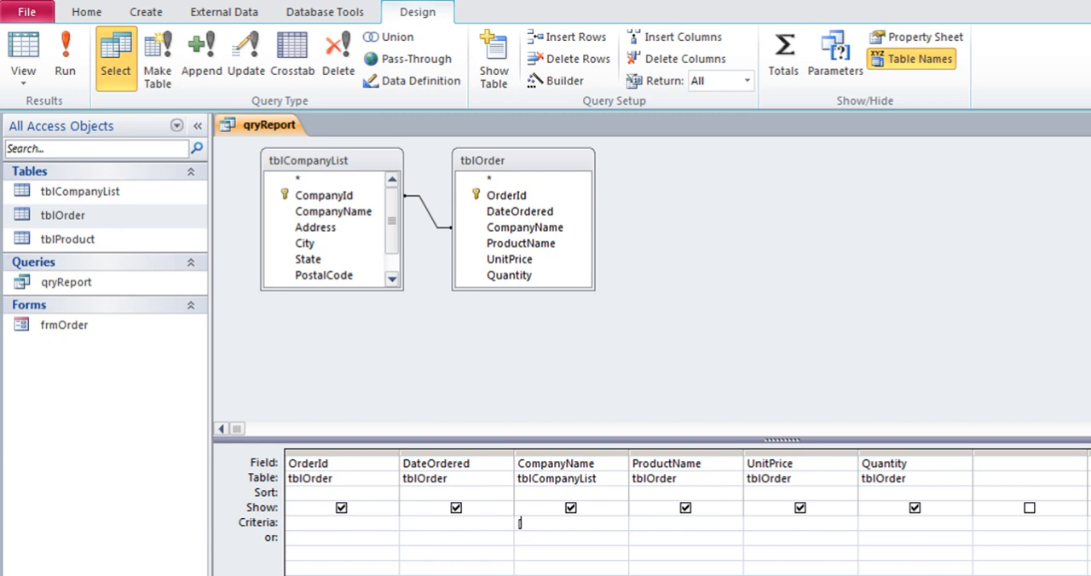
type("[Type a name of C")
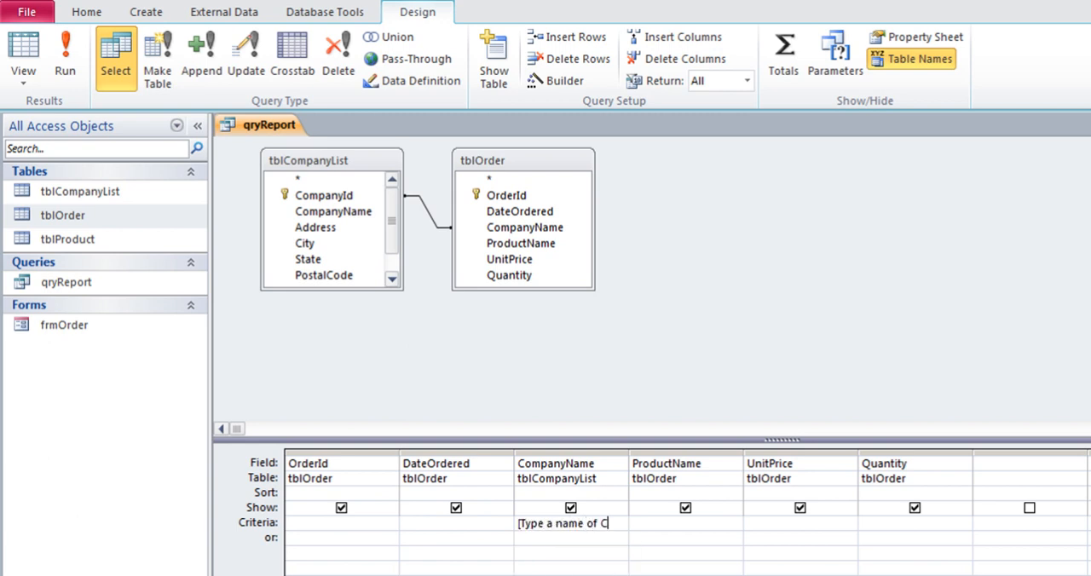
type("ompany]")
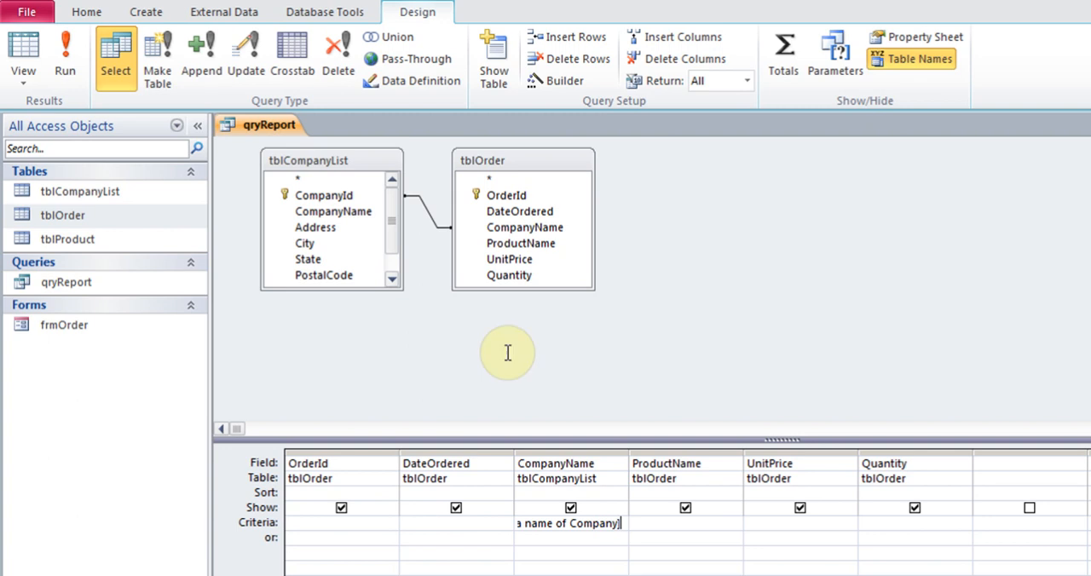
Run the query with Reliance as the company name, then return to Design View.
left_click(66, 73)
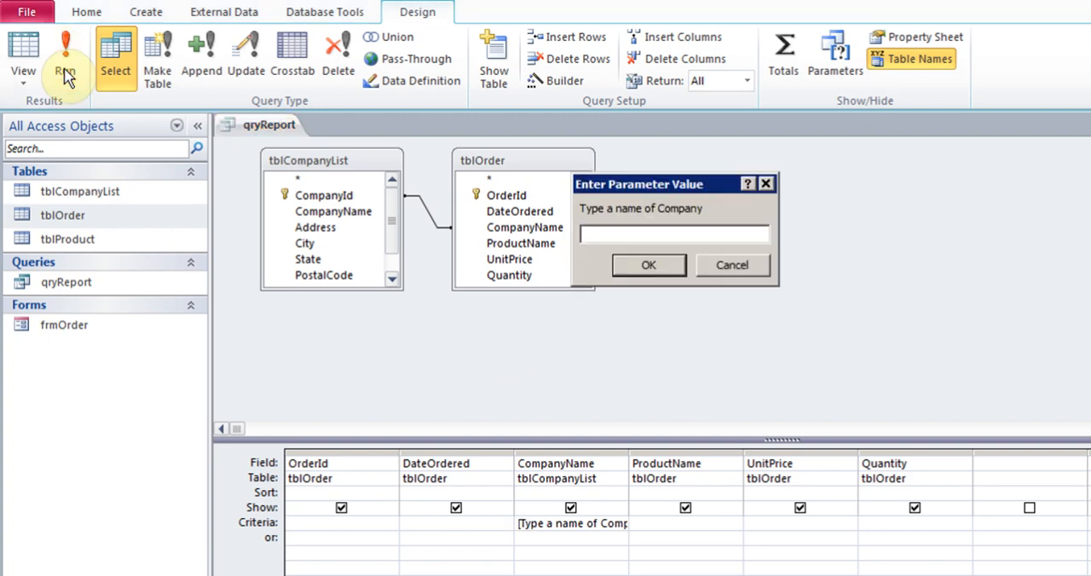
type("Reliance")
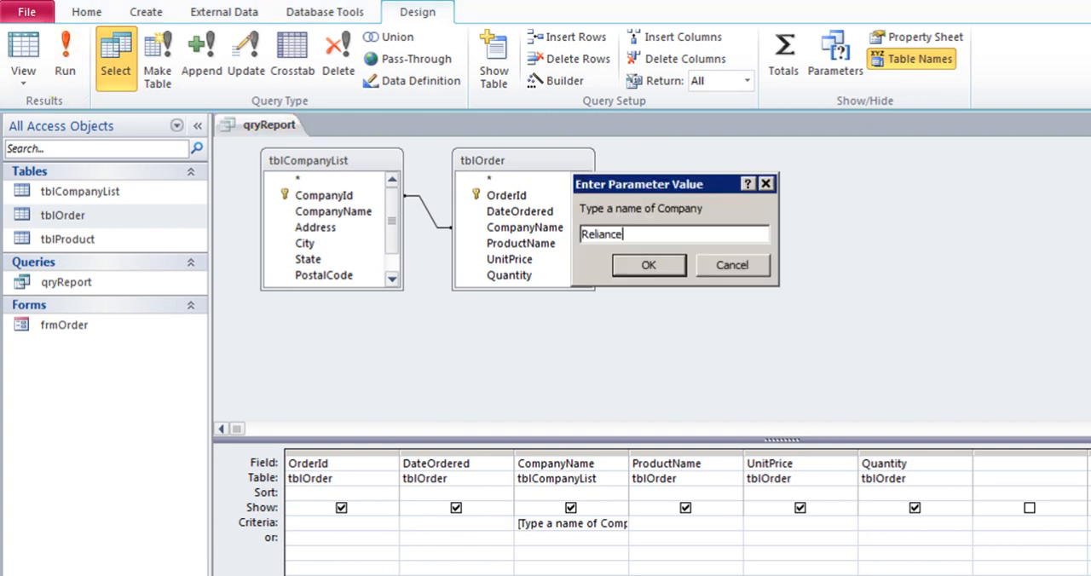
left_click(648, 265)
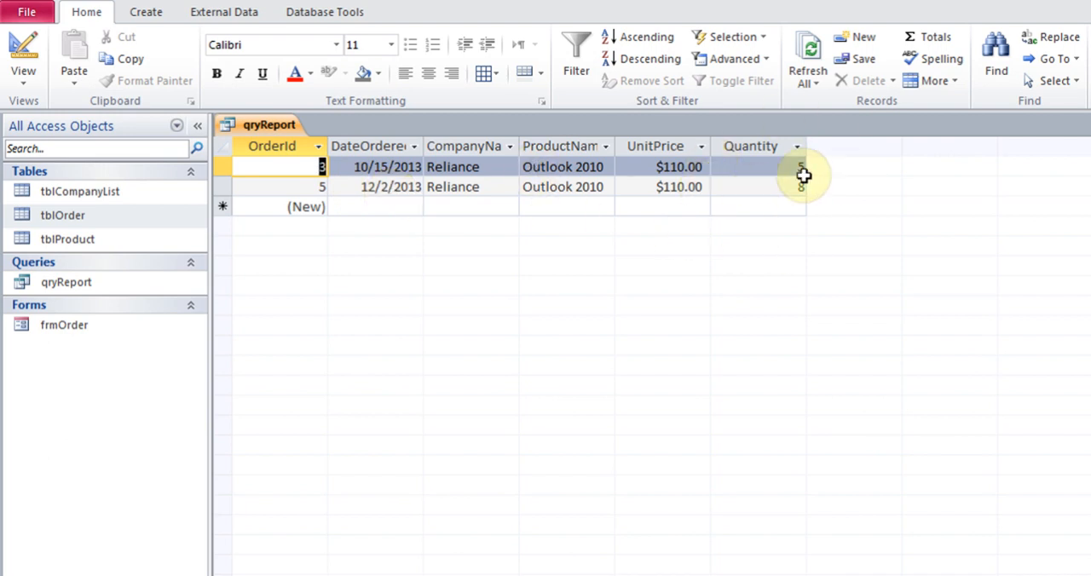
left_click(23, 75)
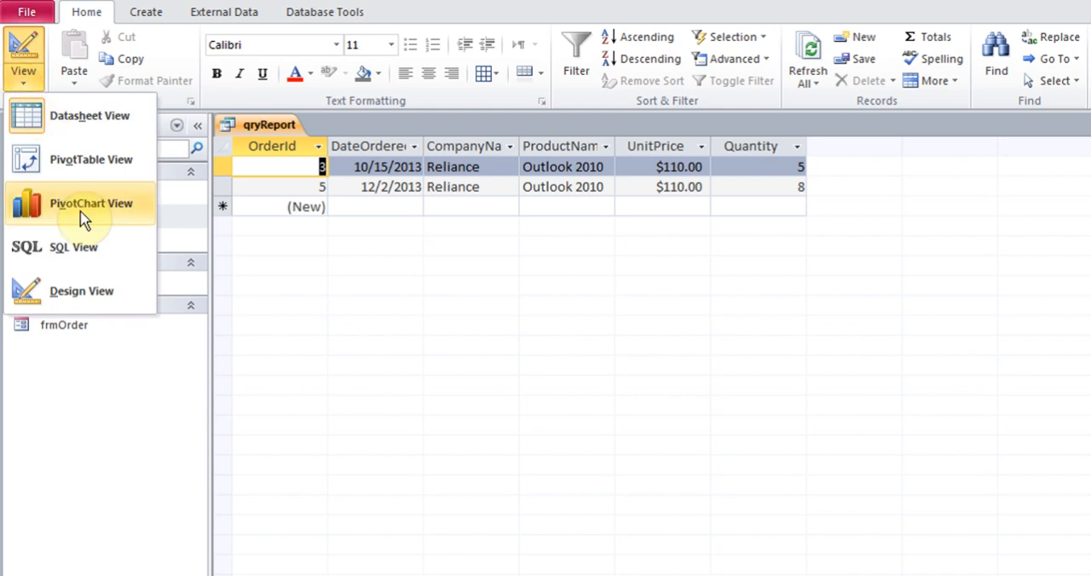
left_click(68, 298)
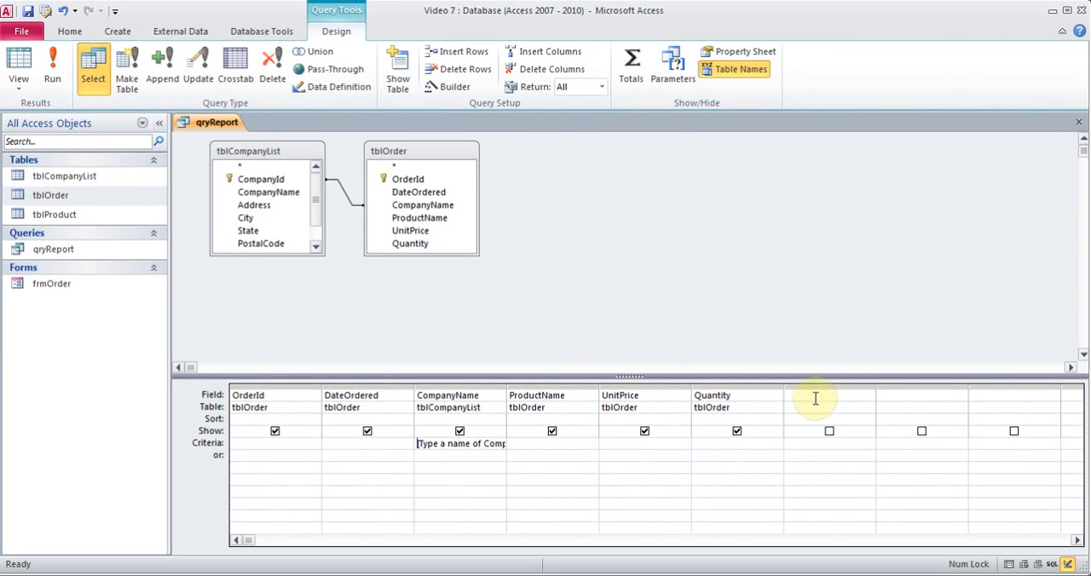
Build a calculated field in the first empty query column with the expression Subtotal: [Quantity]*[UnitPrice].
left_click(813, 396)
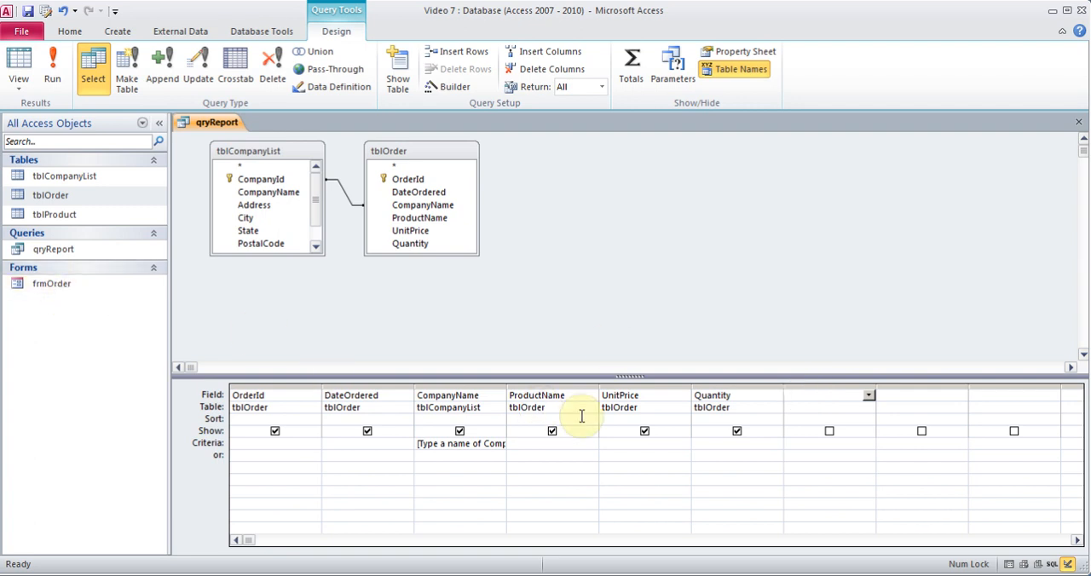
right_click(804, 399)
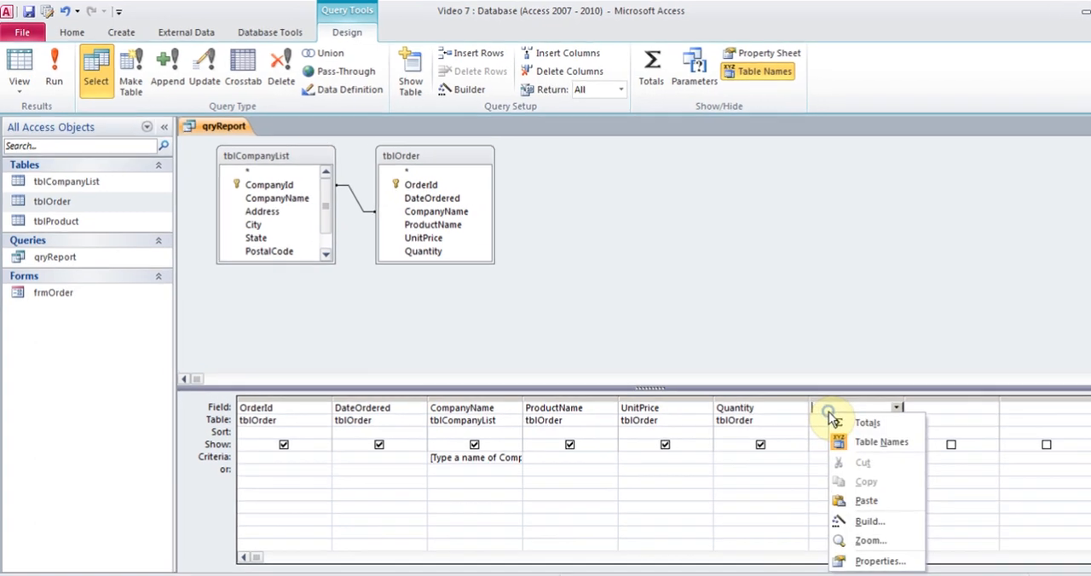
left_click(839, 497)
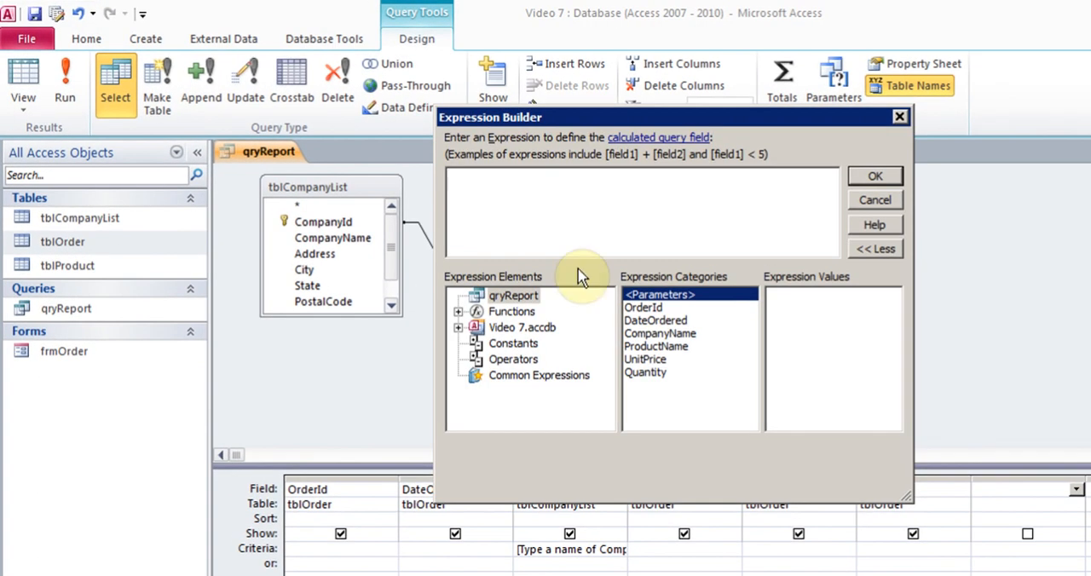
type("Subtotal")
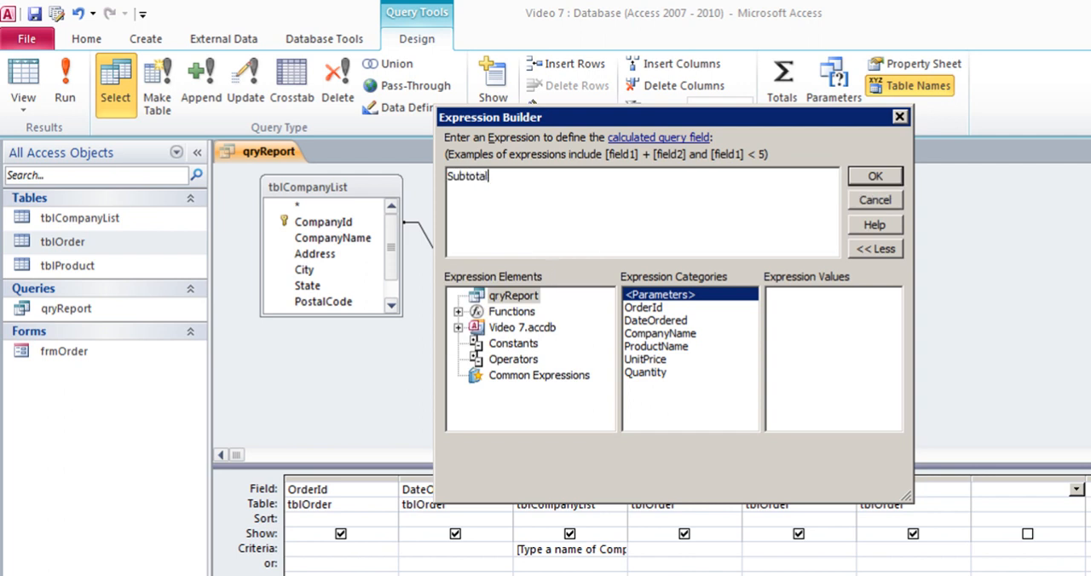
type(": Qua")
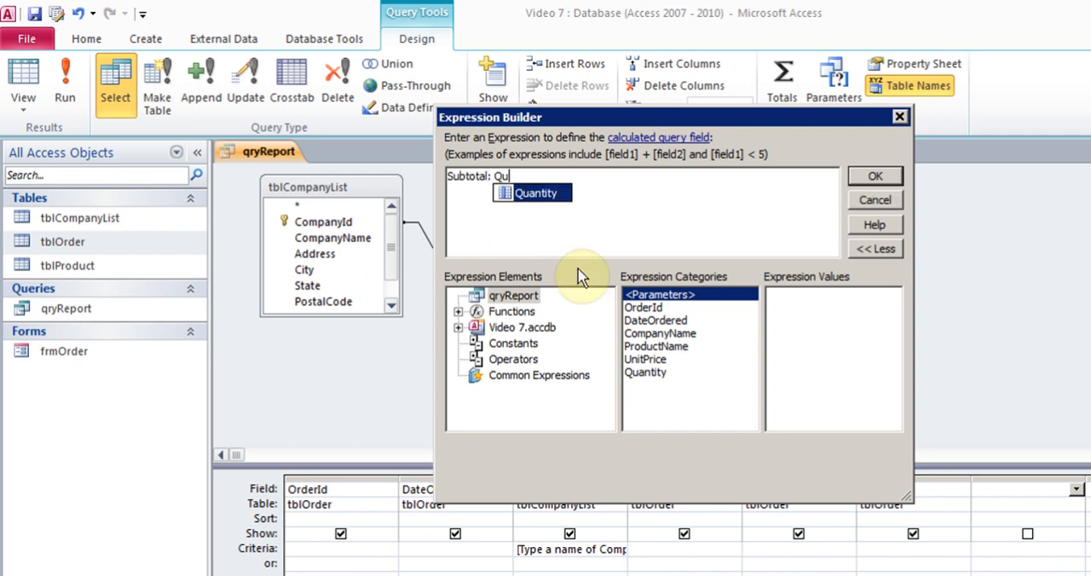
double_click(545, 193)
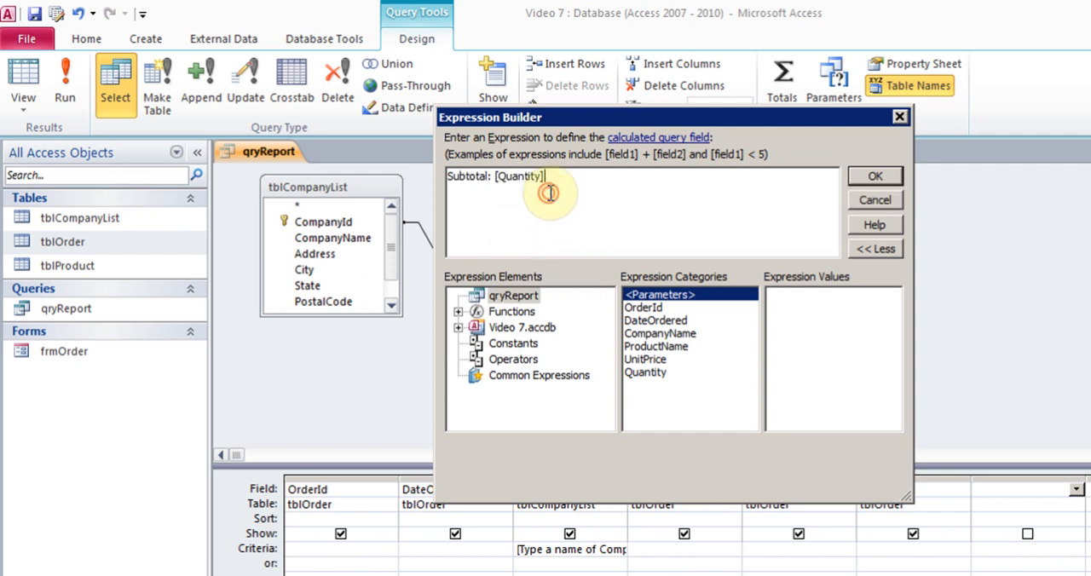
type("*Uni")
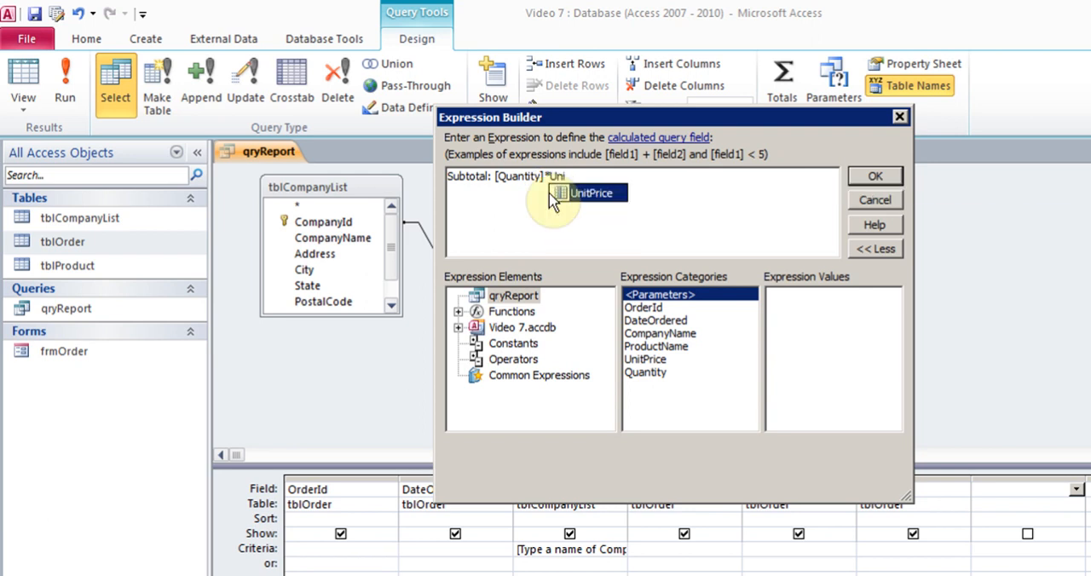
double_click(578, 194)
left_click_drag(624, 111, 598, 81)
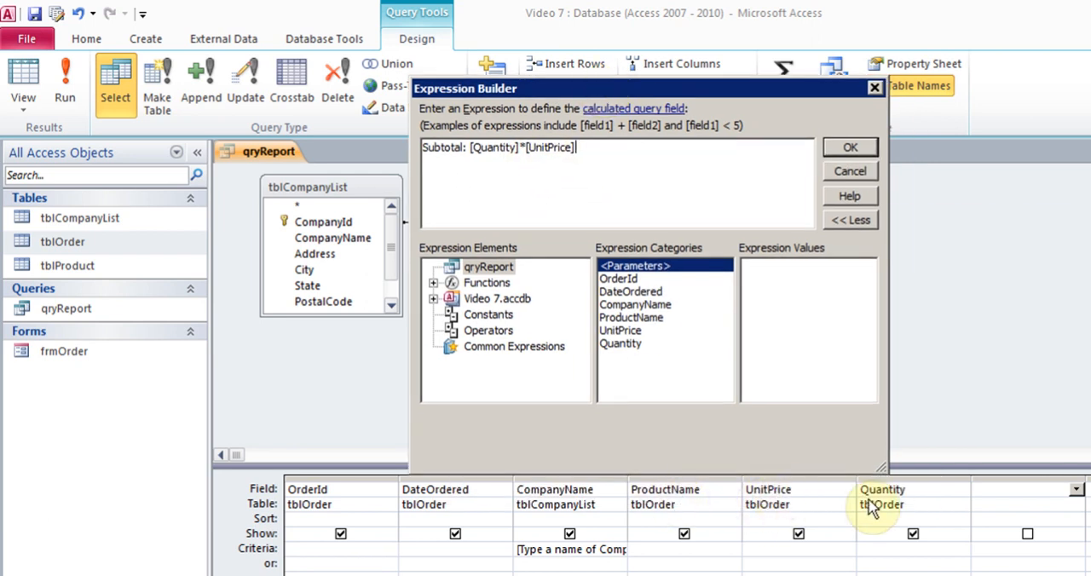
left_click(851, 147)
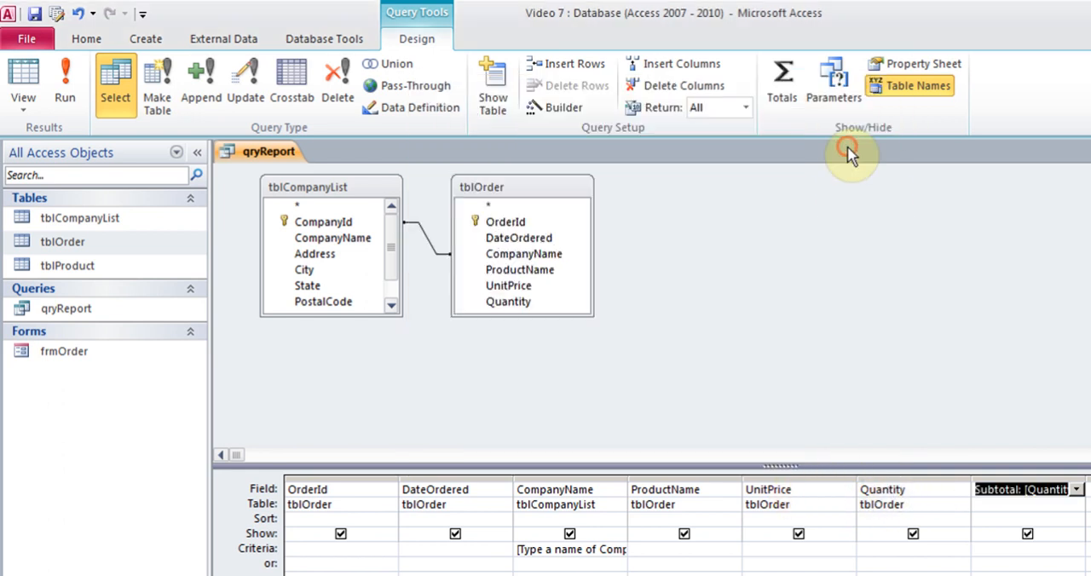
Run the query with Birla as the company name and return to Design View.
left_click(66, 101)
type("Birla")
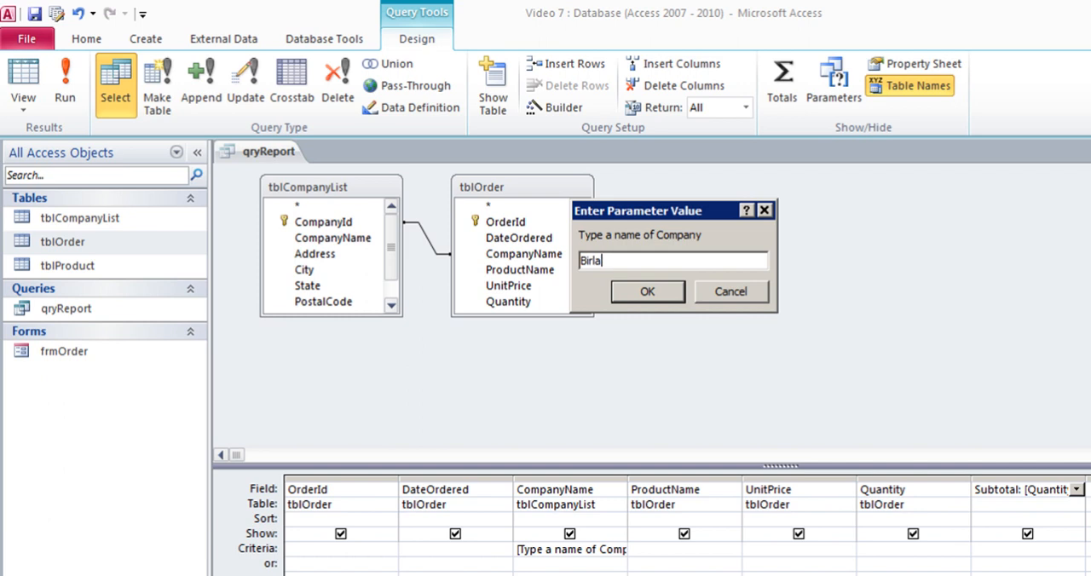
key("Return")
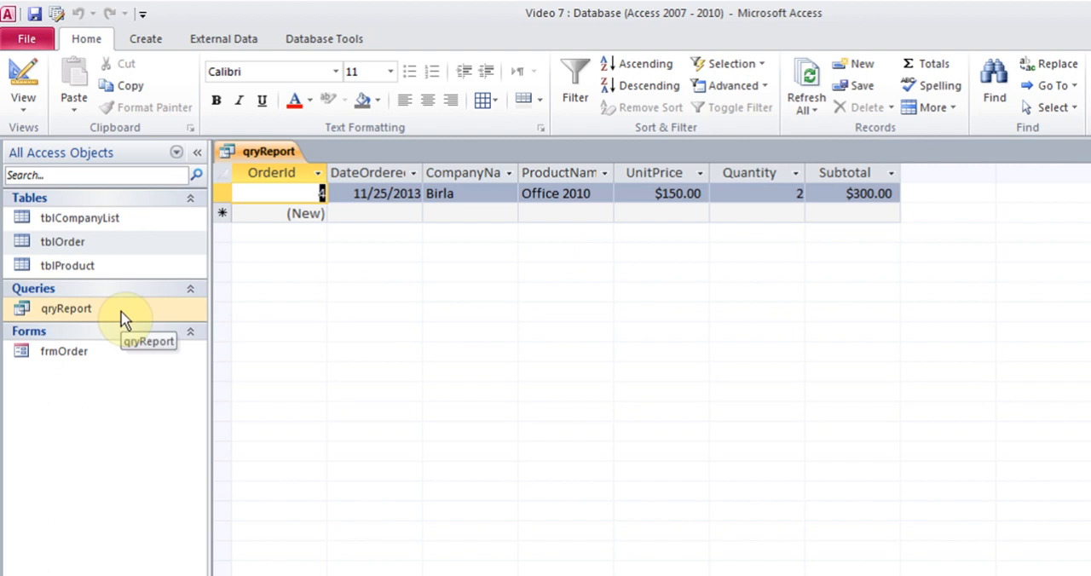
left_click(26, 111)
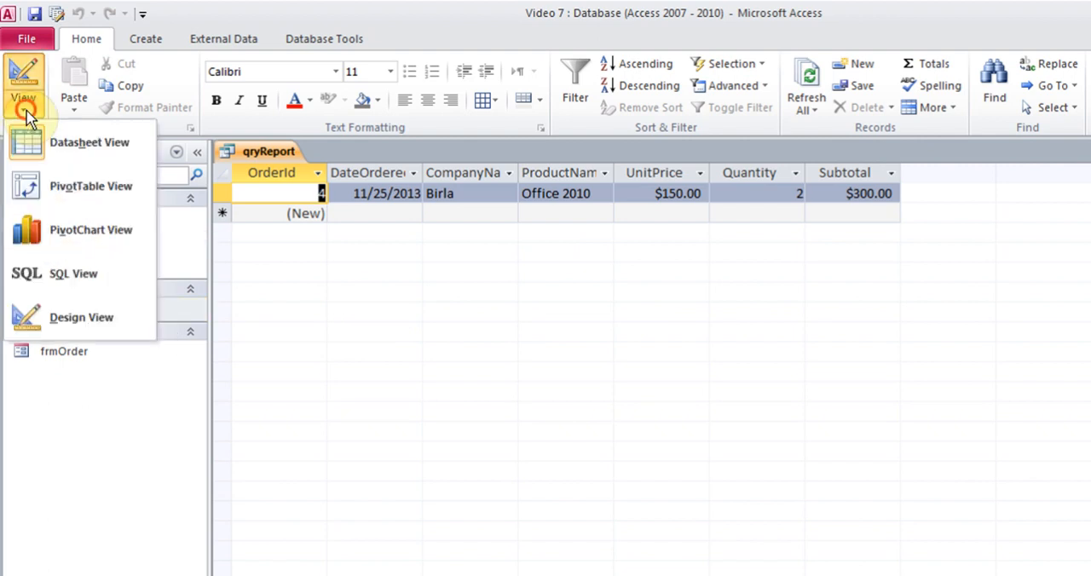
left_click(81, 317)
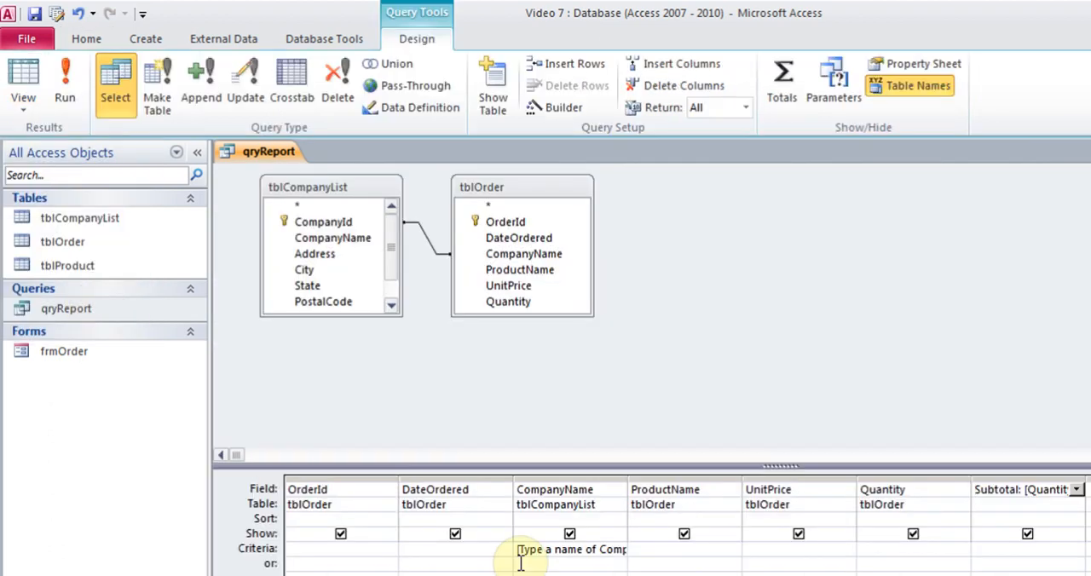
Remove the parameter criterion from the CompanyName field and widen the DateOrdered column in the design grid.
left_click_drag(518, 550, 661, 549)
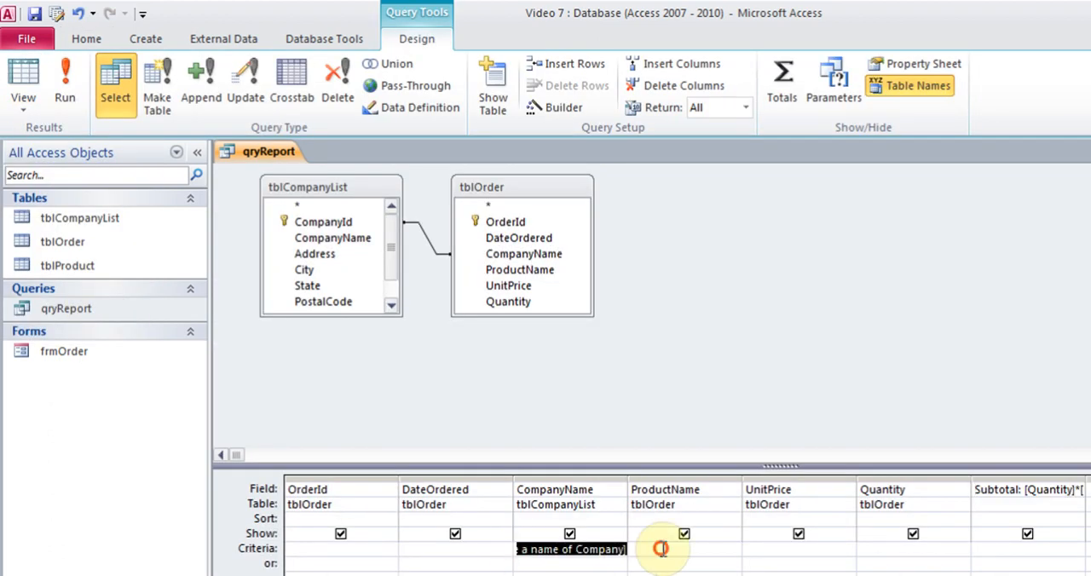
key("Delete")
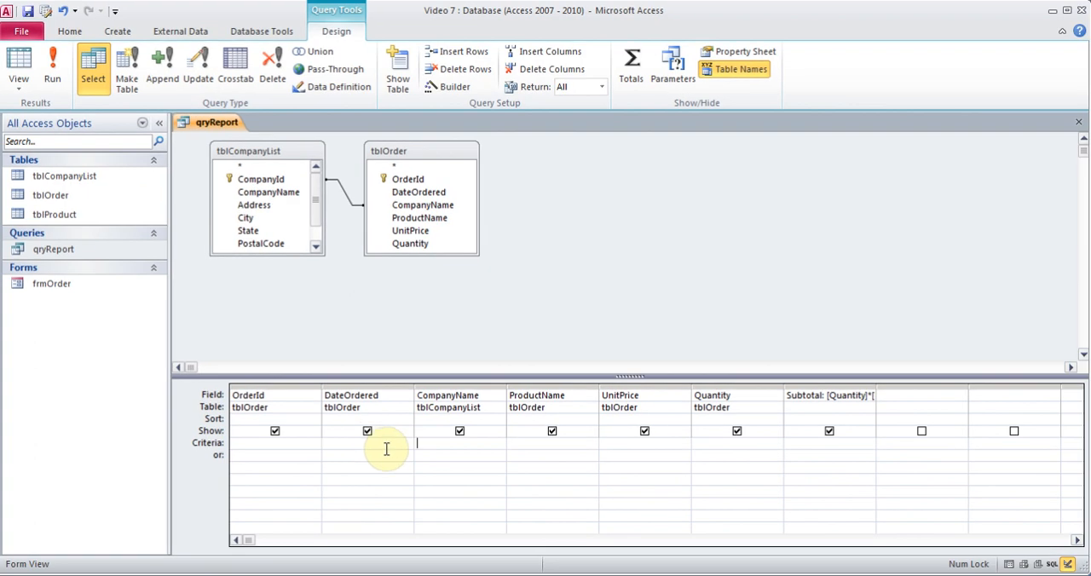
left_click(395, 472)
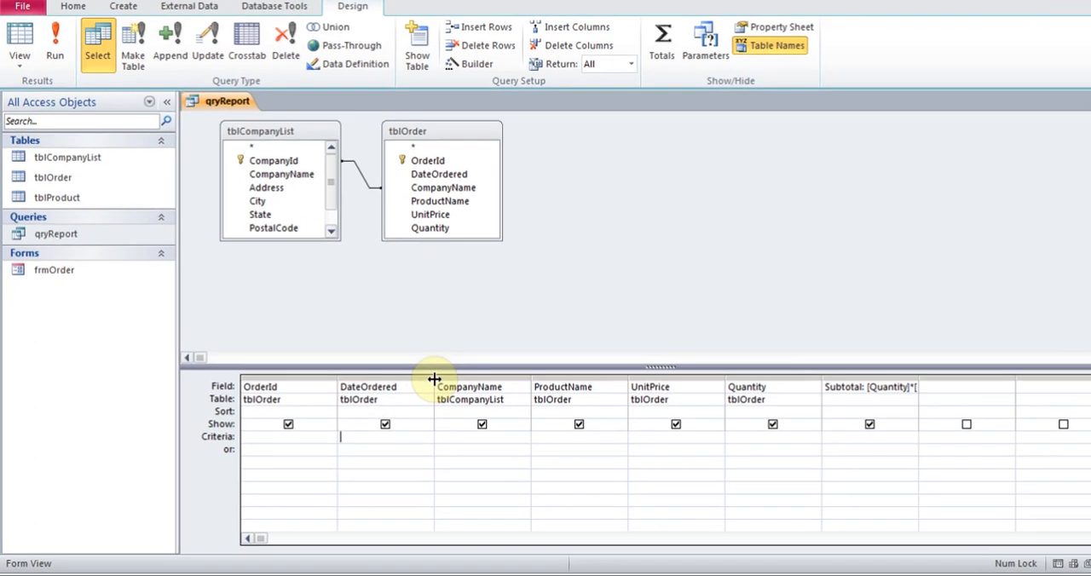
left_click_drag(414, 388, 414, 387)
left_click_drag(490, 353, 572, 353)
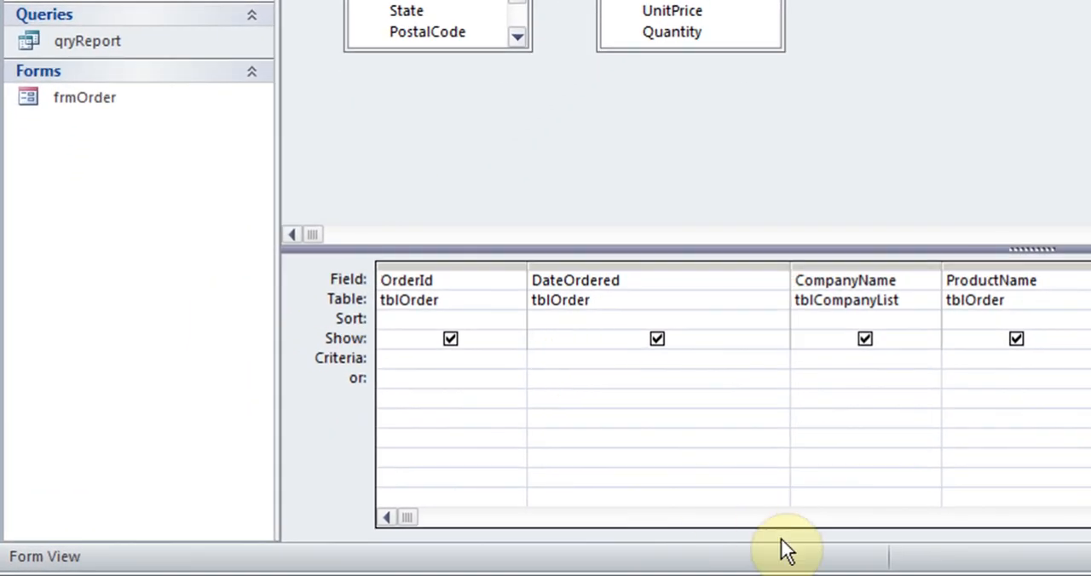
Enter the criterion Between [Enter Start Date] And [Enter End date] for the DateOrdered field.
type("Between [")
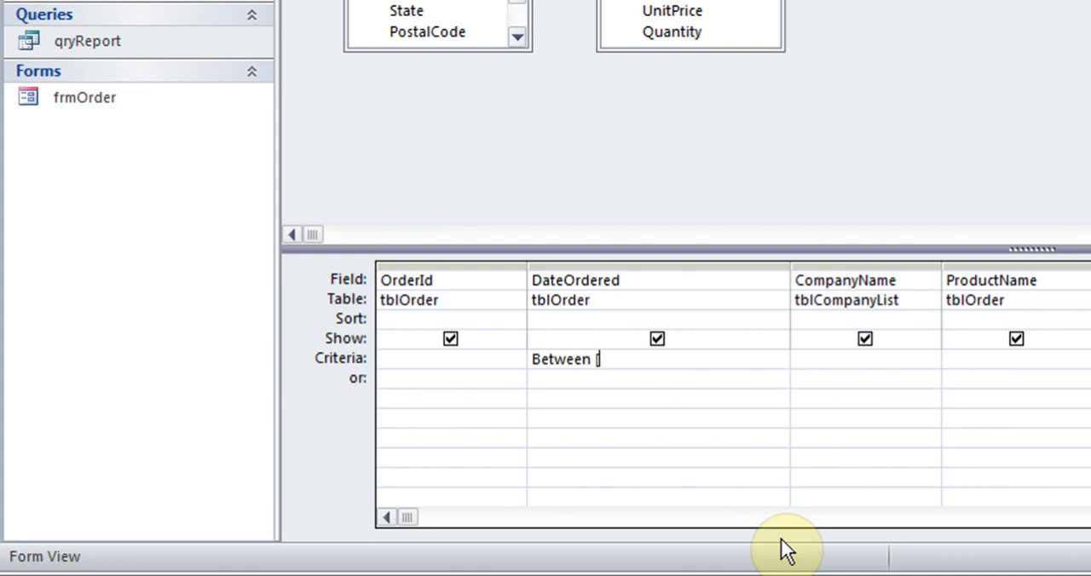
type("Enter Start ")
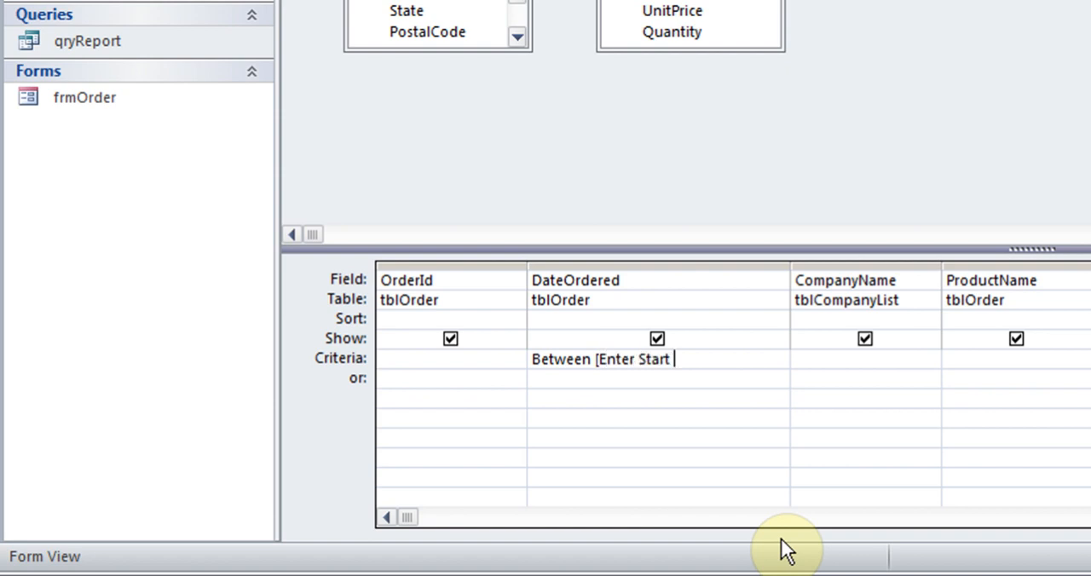
type("Date]")
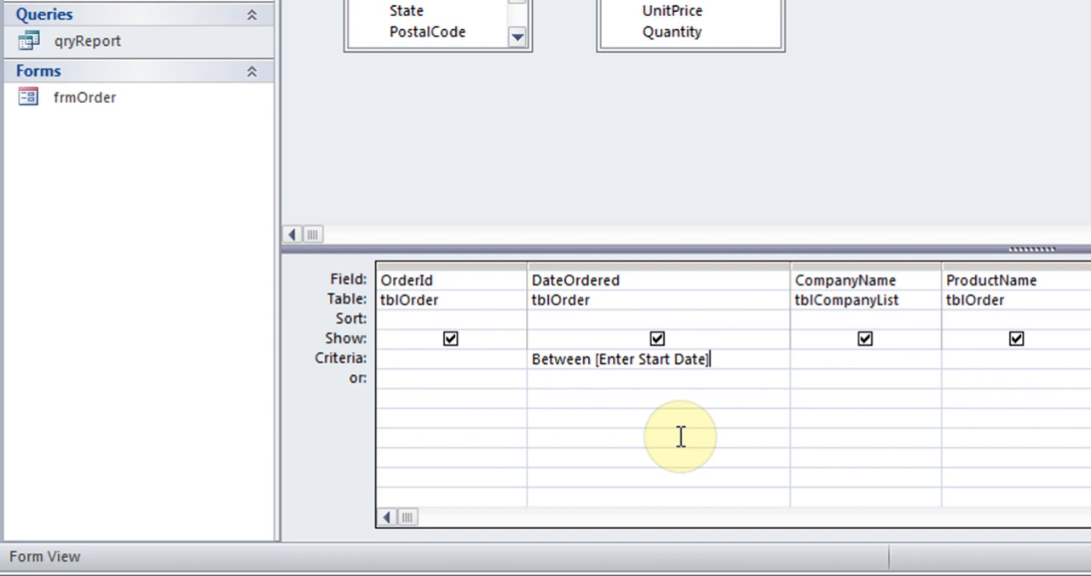
type("And [Enter End dat")
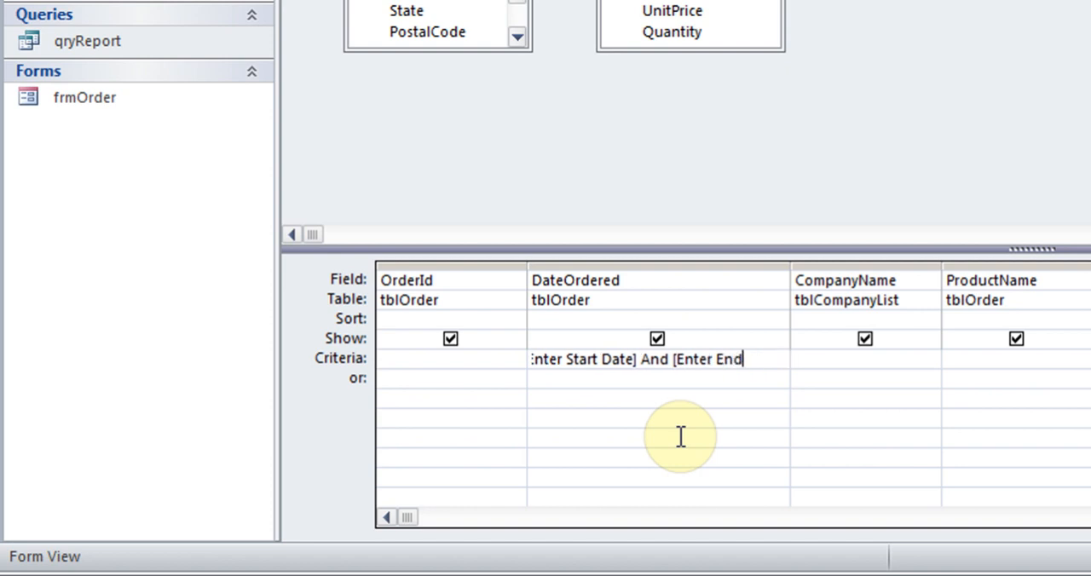
type("e]")
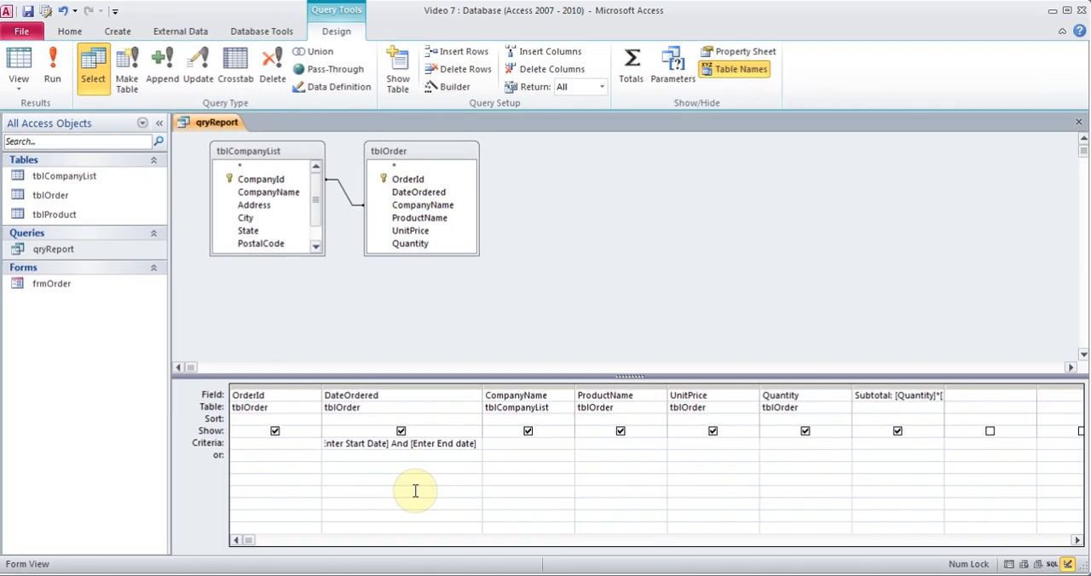
Run the query with start date 01 jan 2013 and end date 10 october 2013, and return to Design View.
left_click(52, 75)
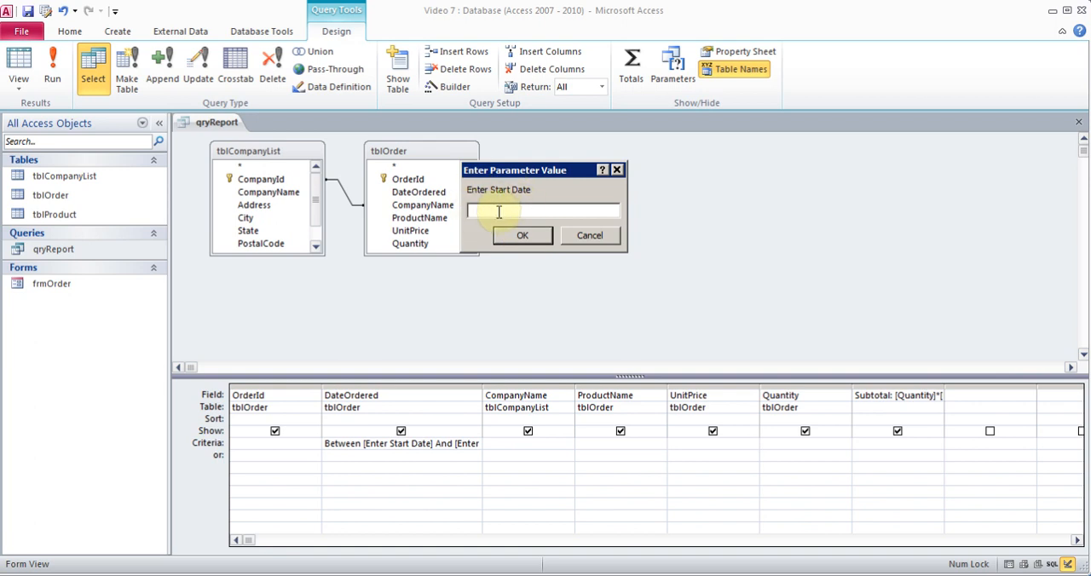
type("01 ja")
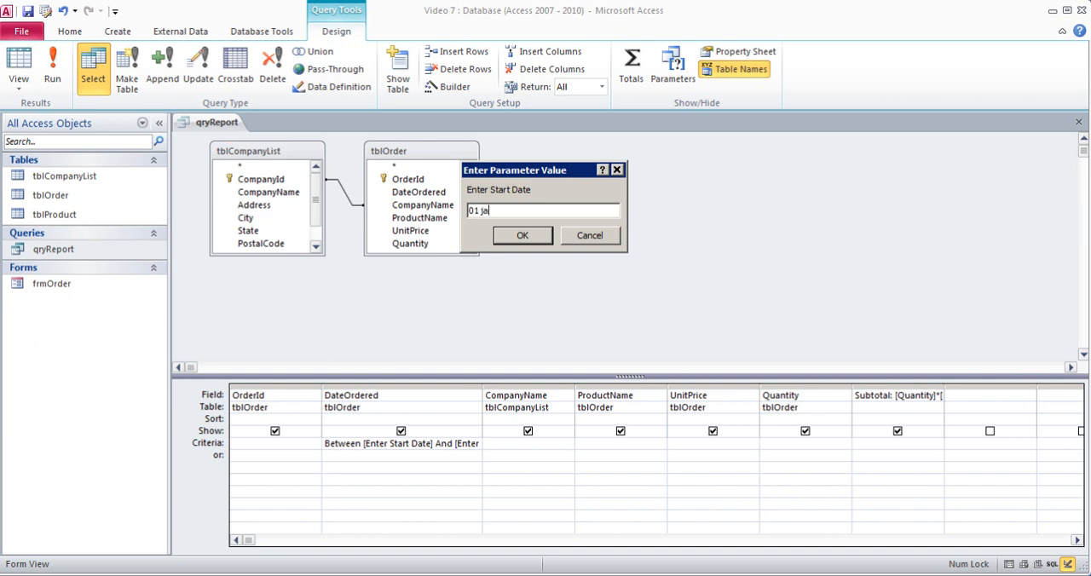
type("n 2013")
left_click(529, 241)
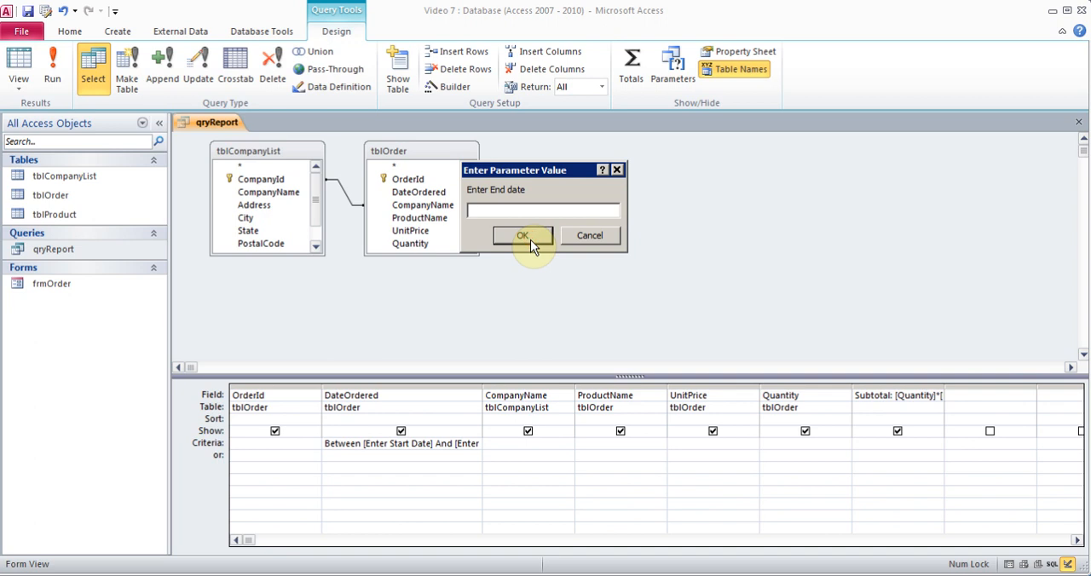
type("1")
key("BackSpace")
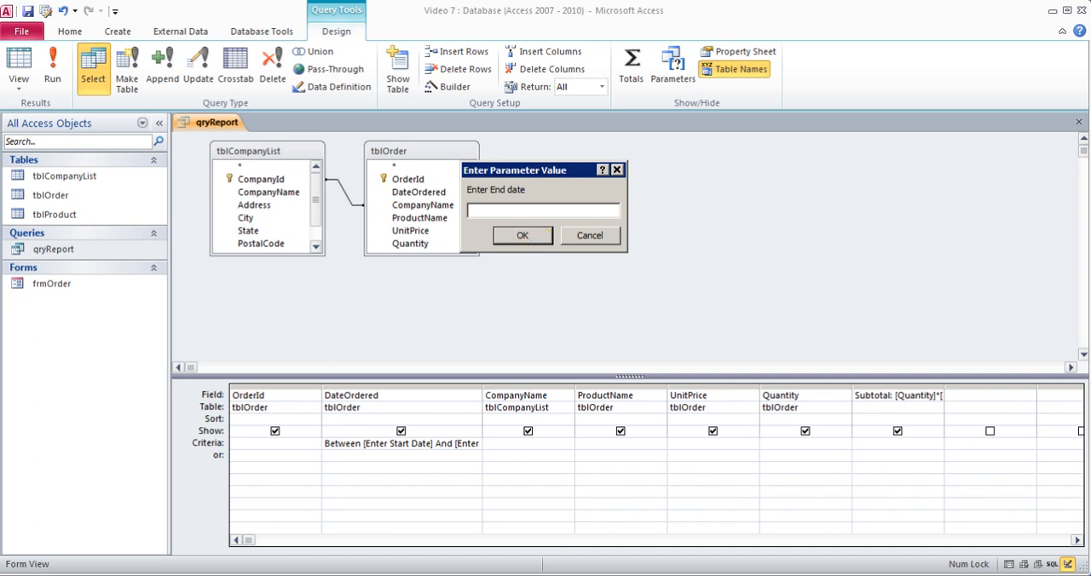
type("10 october 2013")
left_click(522, 235)
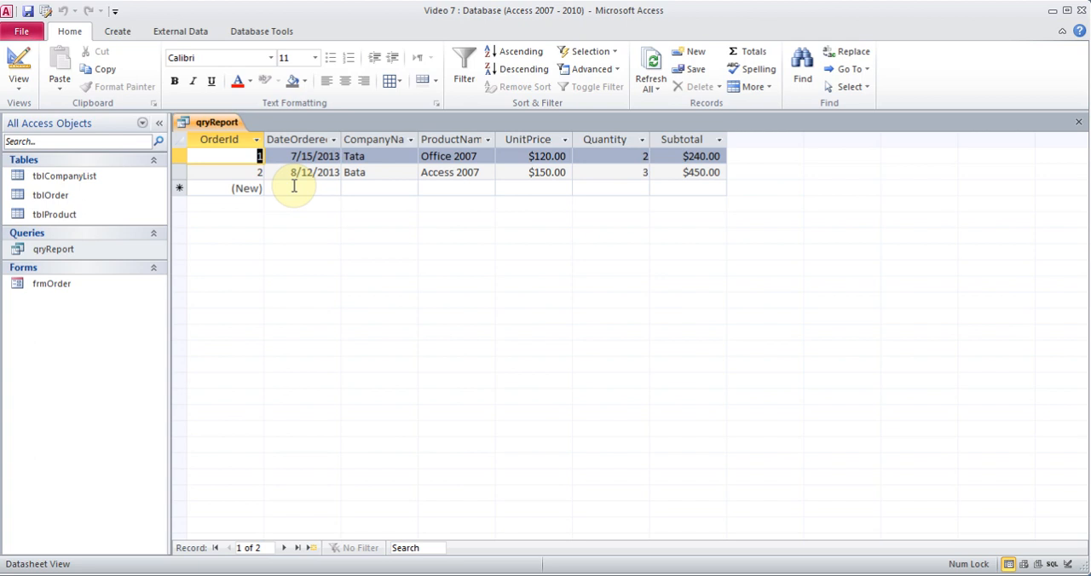
left_click(19, 83)
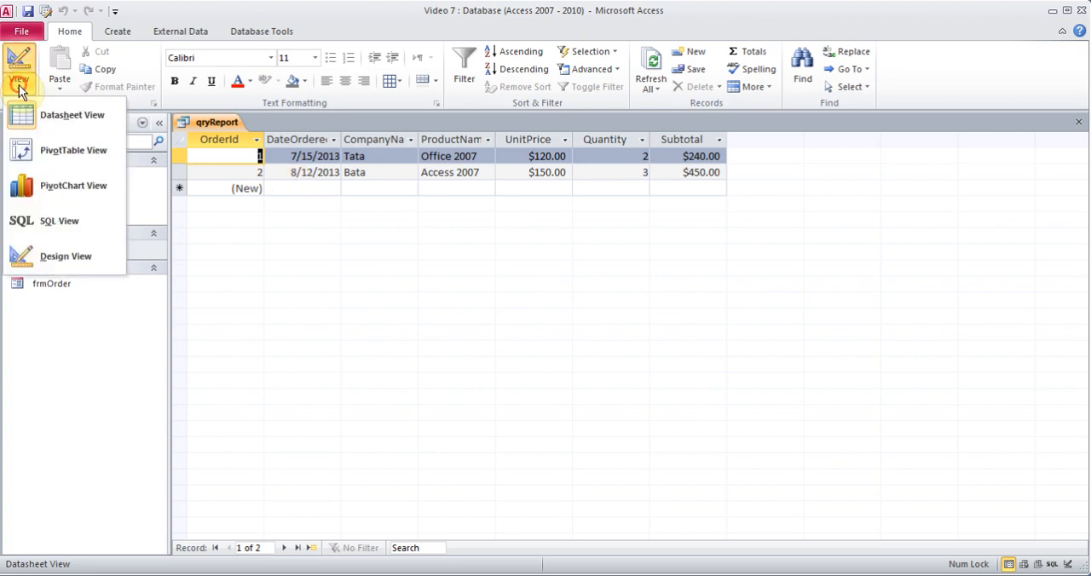
left_click(63, 265)
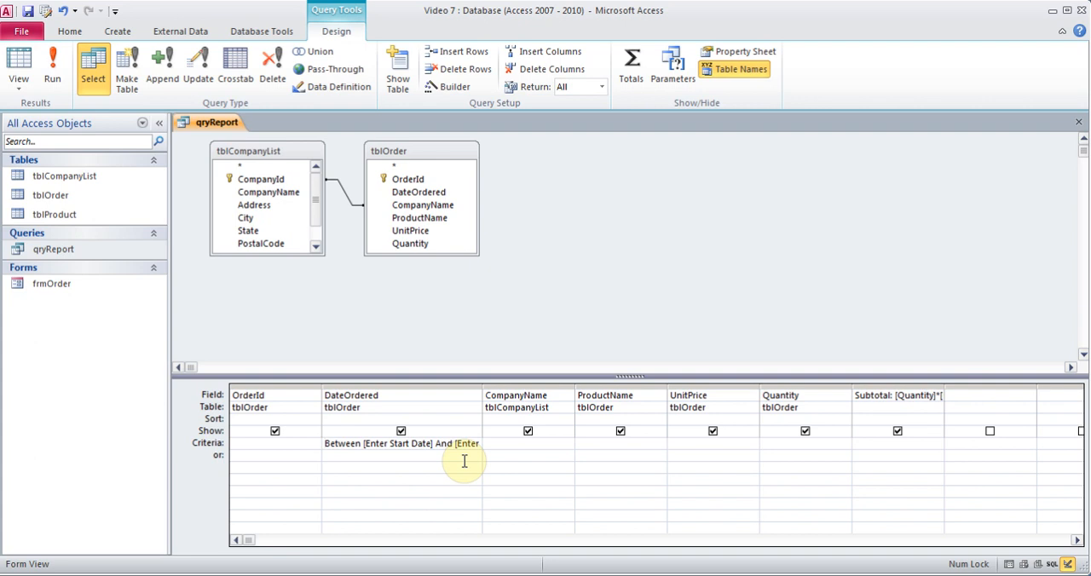
Delete the date range criterion from the DateOrdered field and close the qryReport query.
left_click_drag(324, 443, 497, 446)
key("Delete")
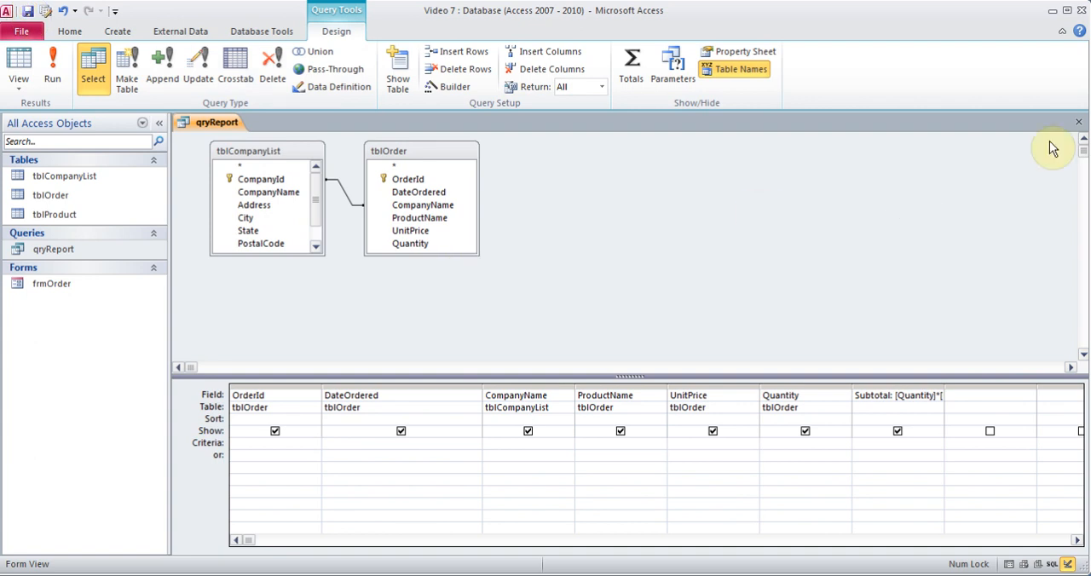
left_click(1078, 122)
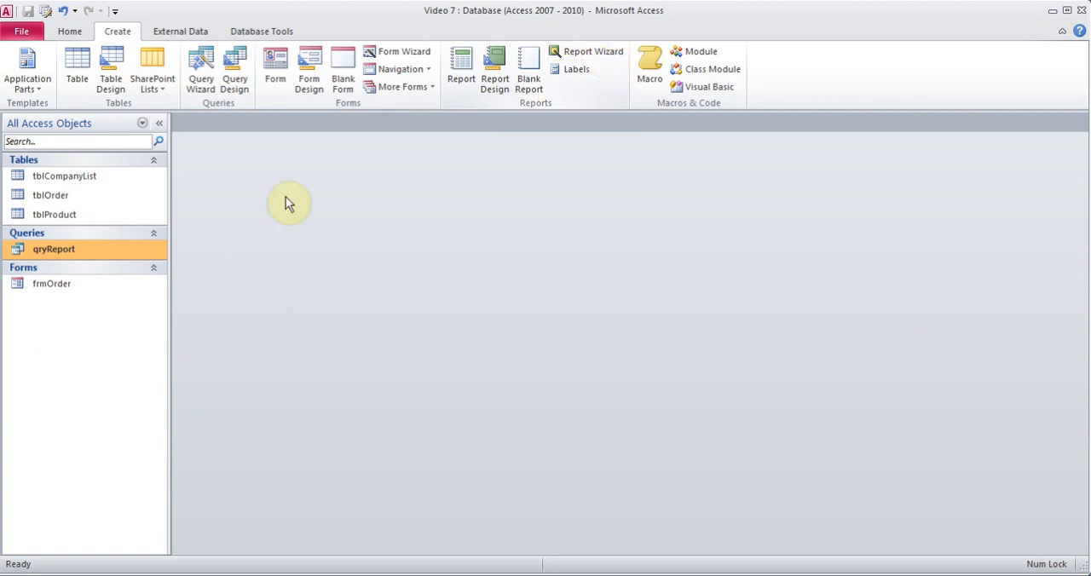
Set up a Report Wizard report with all qryReport fields, viewed by tblOrder, without grouping or sorting, in tabular layout and portrait orientation.
left_click(575, 53)
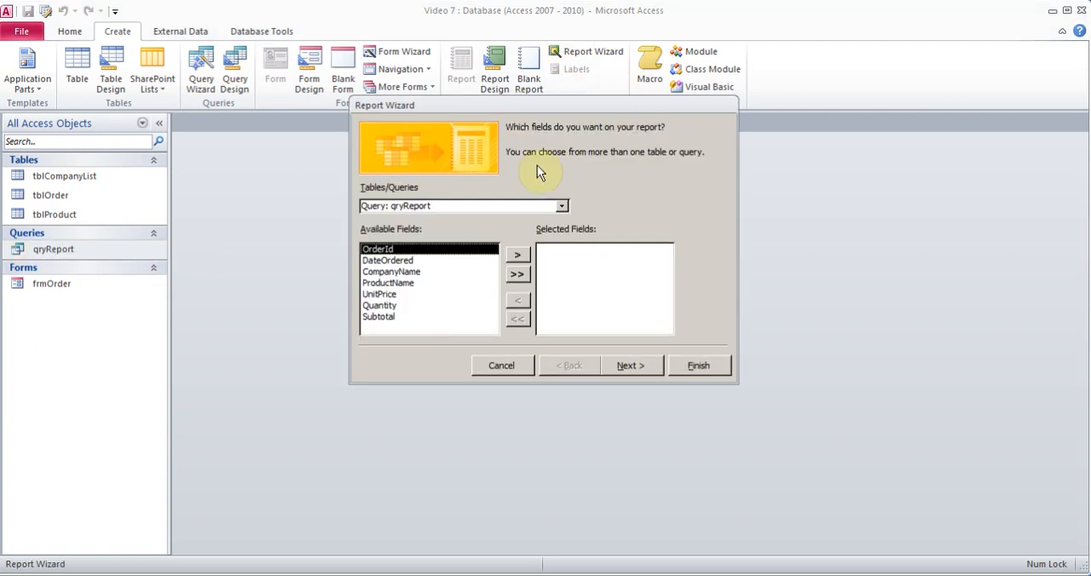
left_click(518, 274)
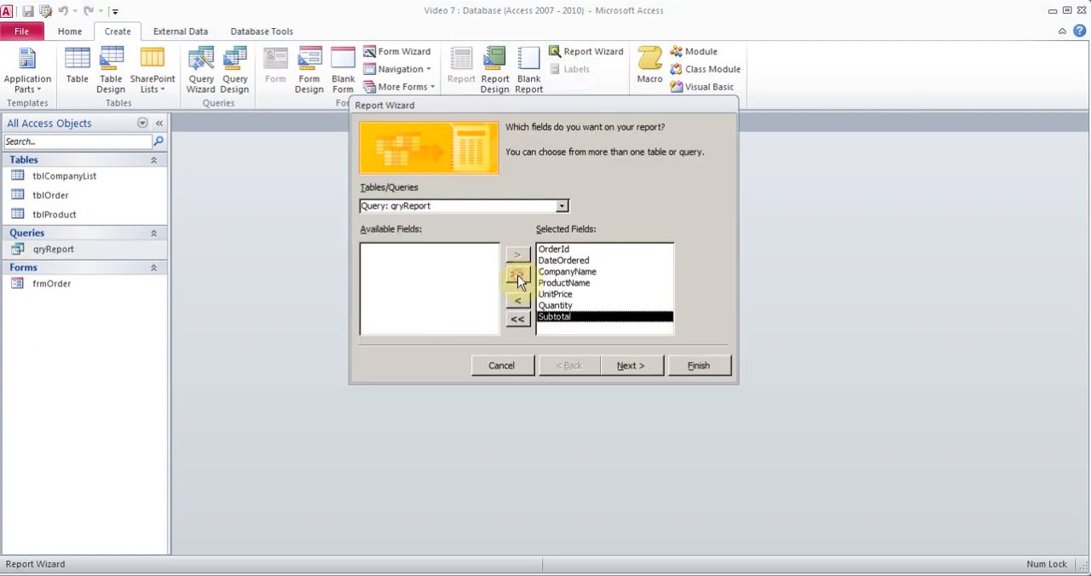
left_click(652, 364)
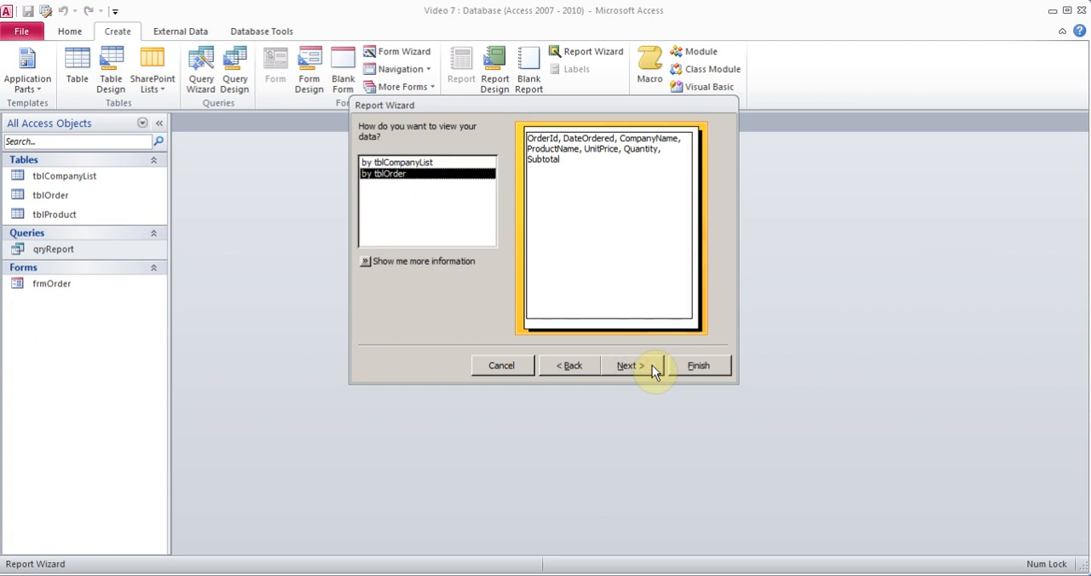
left_click(652, 365)
left_click(652, 365)
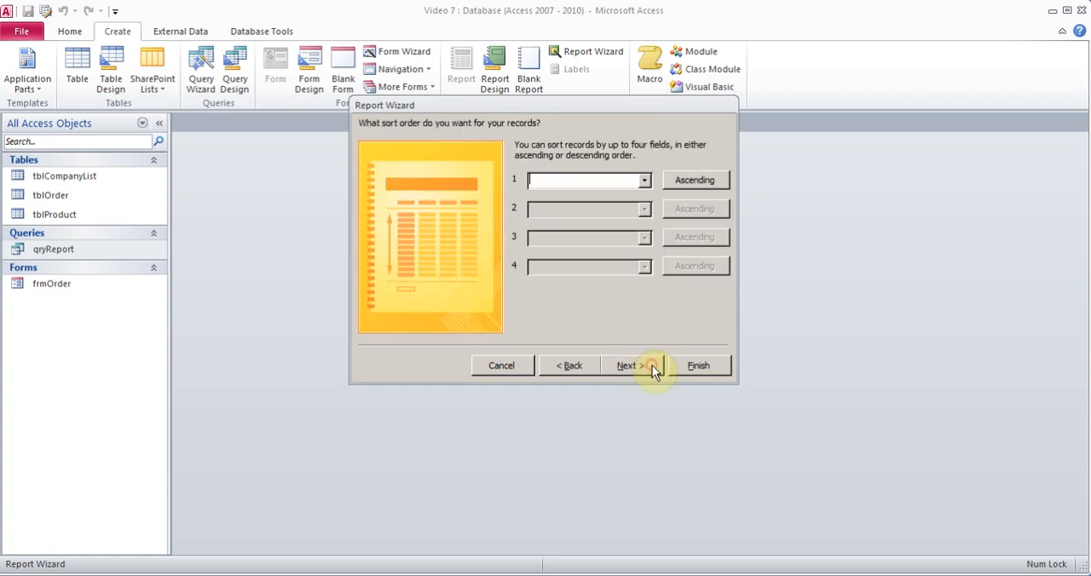
left_click(652, 364)
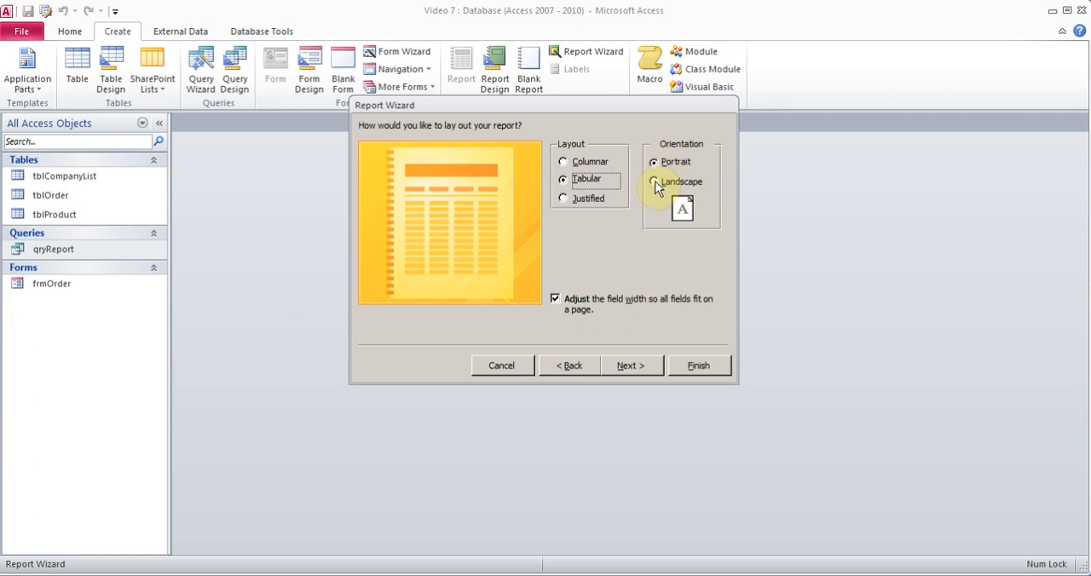
left_click(628, 367)
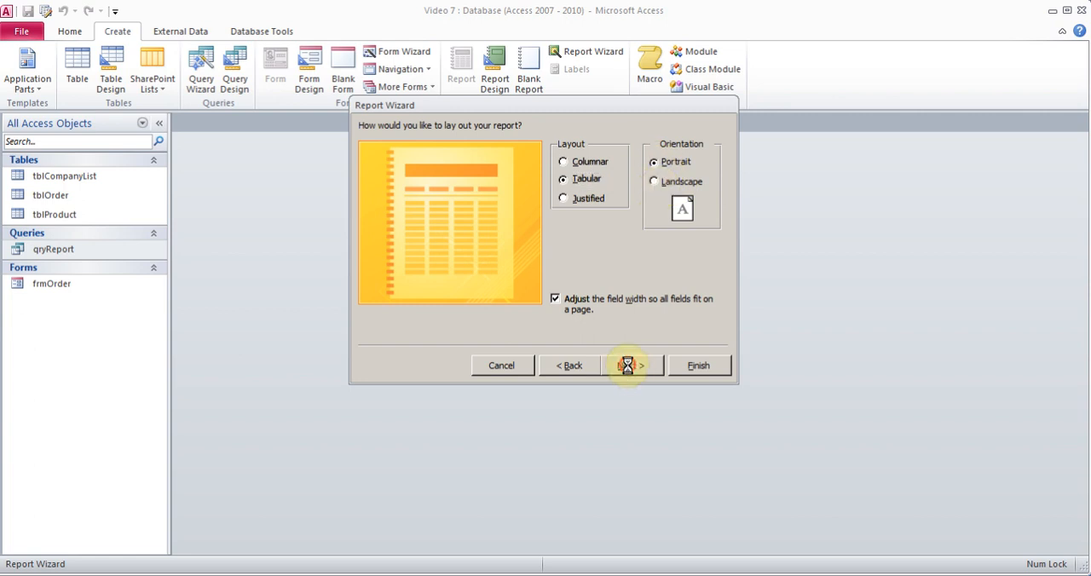
Title the report rptOrder and finish the wizard with the option to preview the report.
left_click(525, 145)
left_click_drag(526, 145, 460, 157)
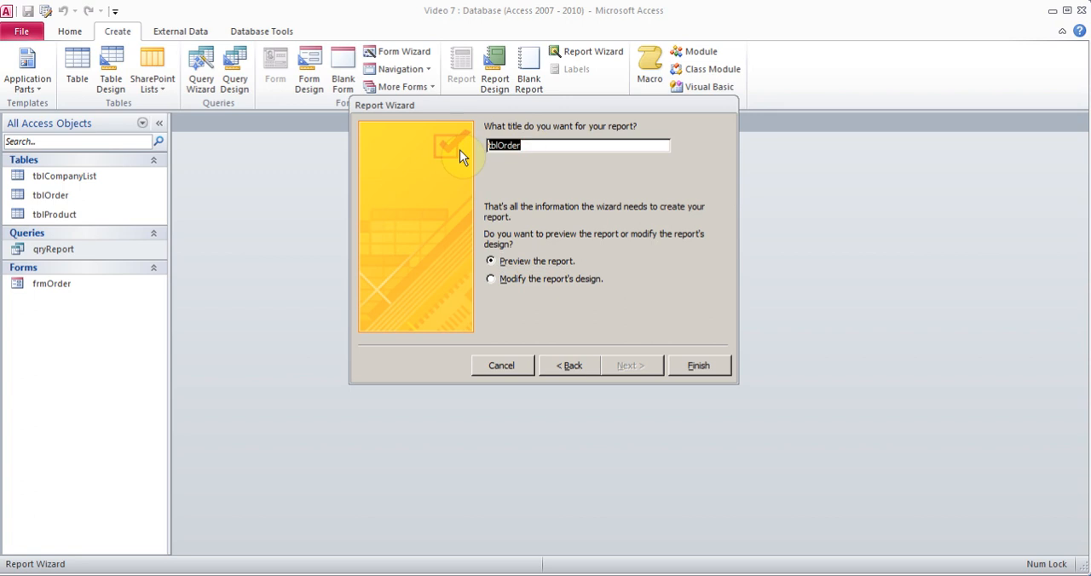
type("rptOrder")
left_click(697, 366)
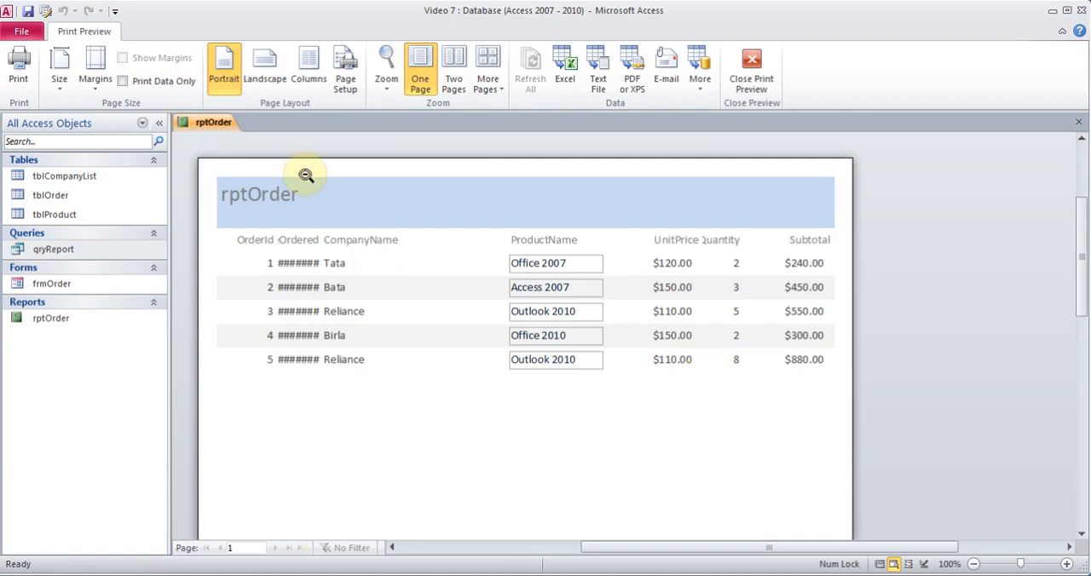
Leave the print preview and switch the rptOrder report to Layout View.
left_click(752, 72)
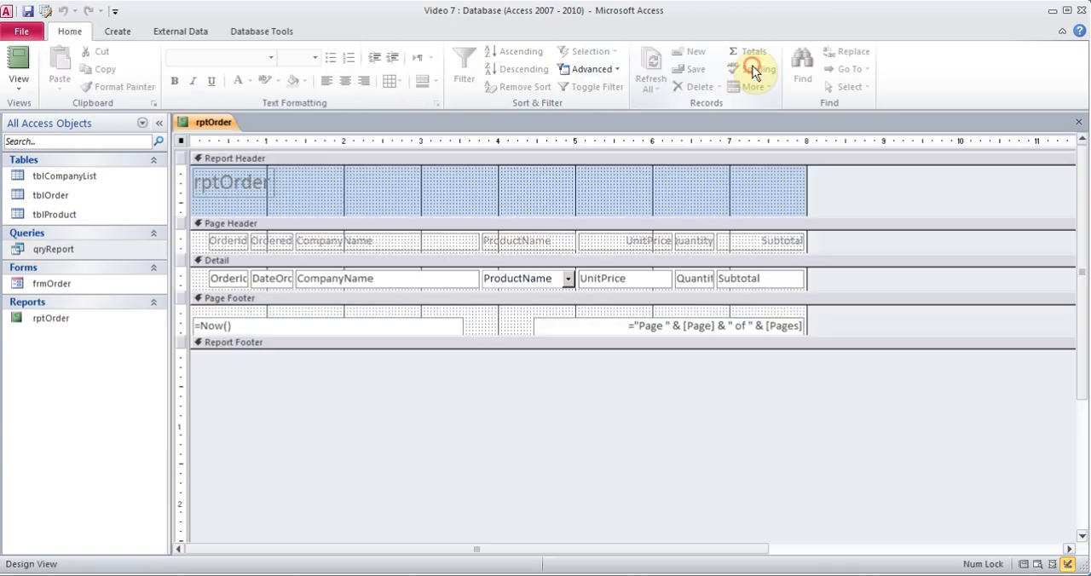
left_click(15, 92)
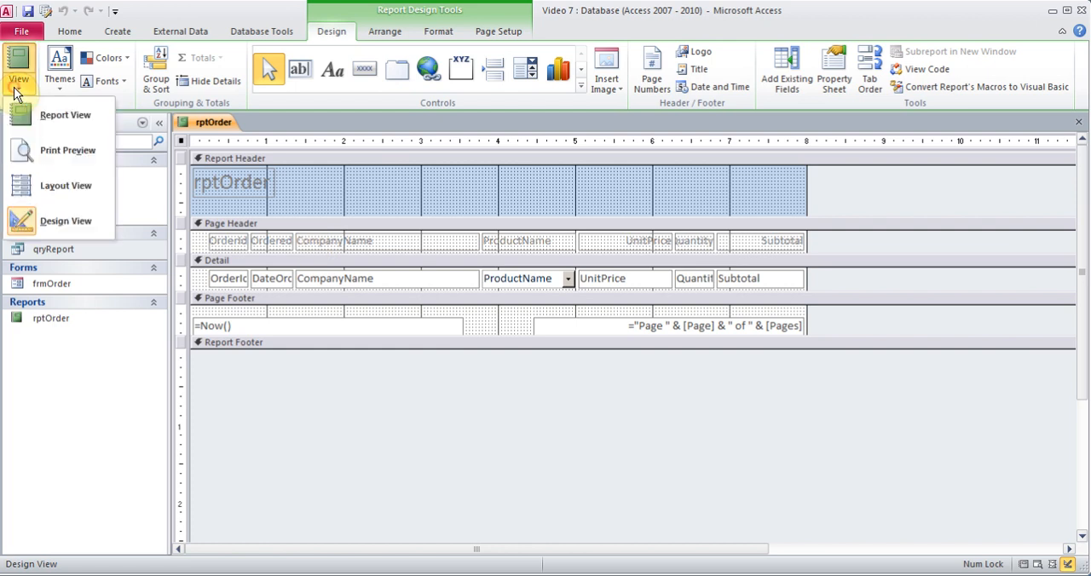
left_click(59, 188)
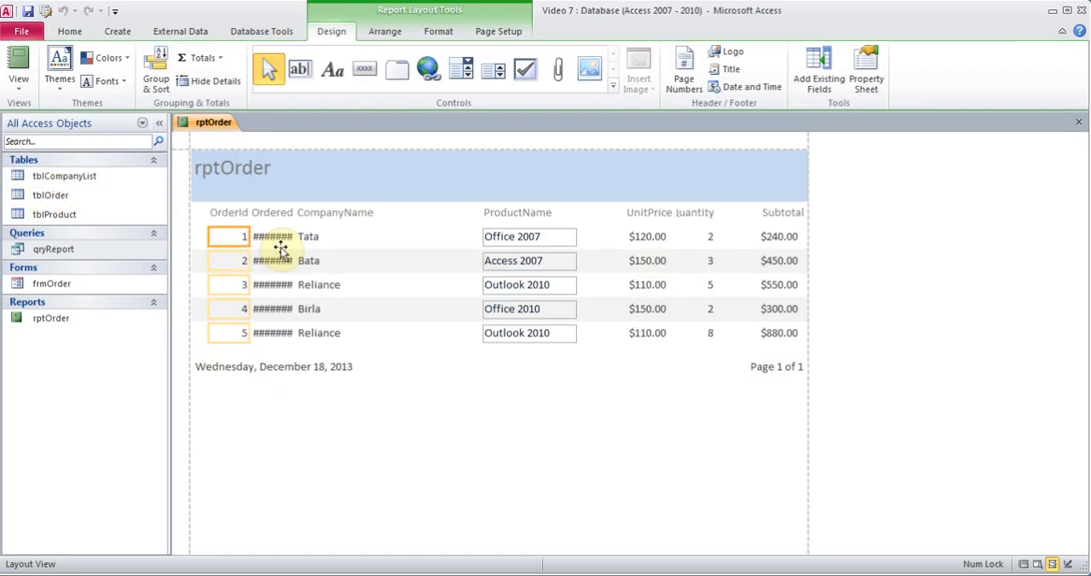
Widen the DateOrdered column and narrow the CompanyName heading and values from their left edge to make room for it.
left_click(280, 215)
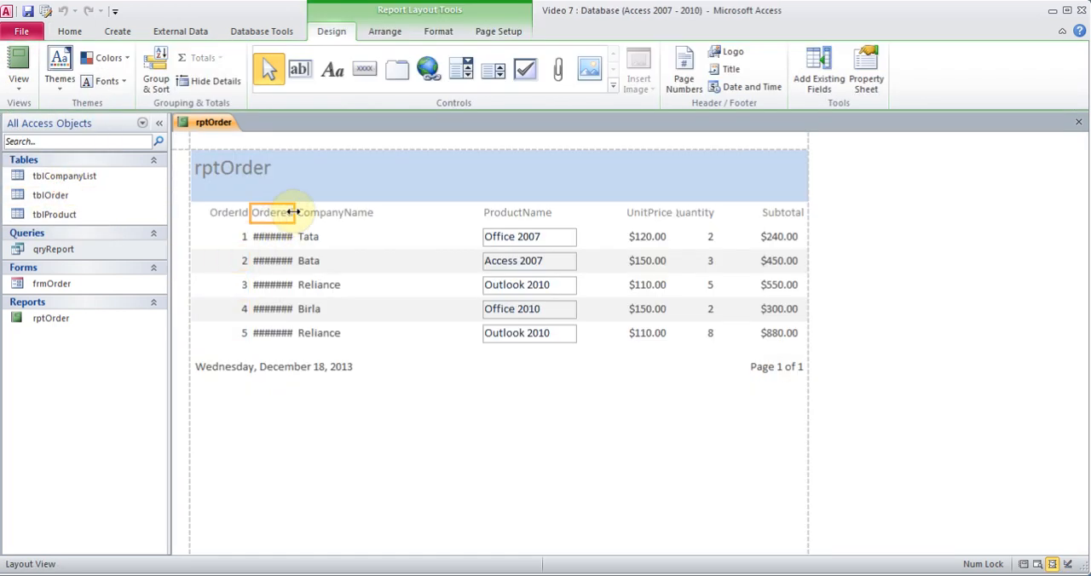
left_click_drag(294, 212, 315, 215)
left_click(277, 214)
left_click(346, 194)
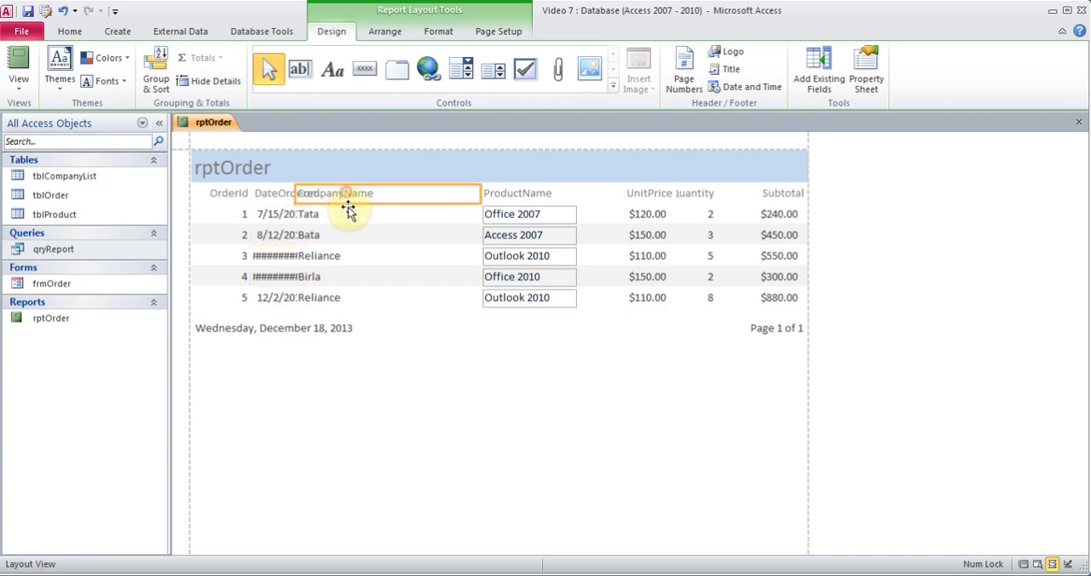
left_click(348, 213, "shift")
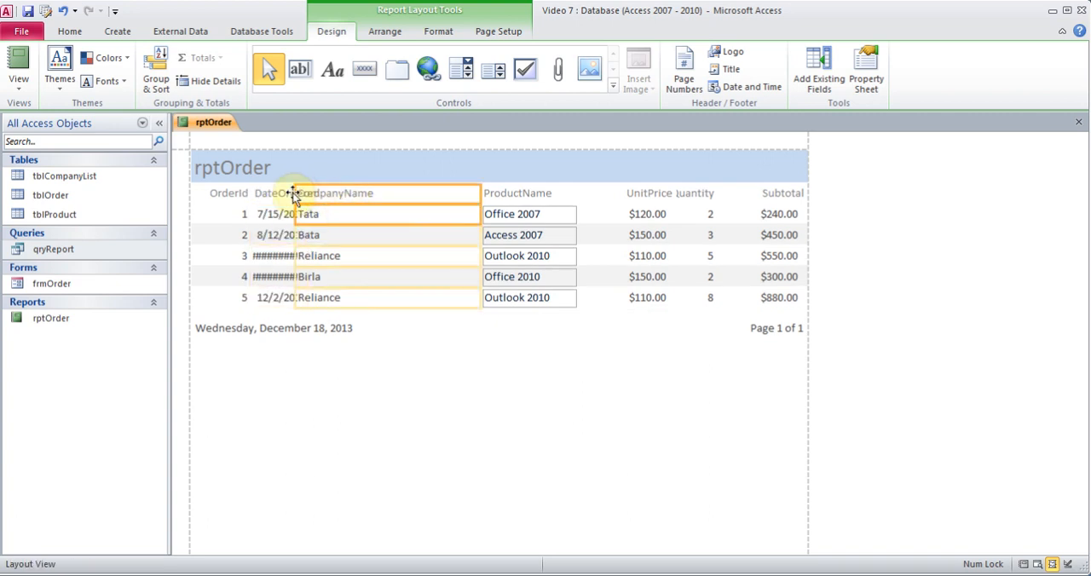
left_click_drag(293, 189, 362, 185)
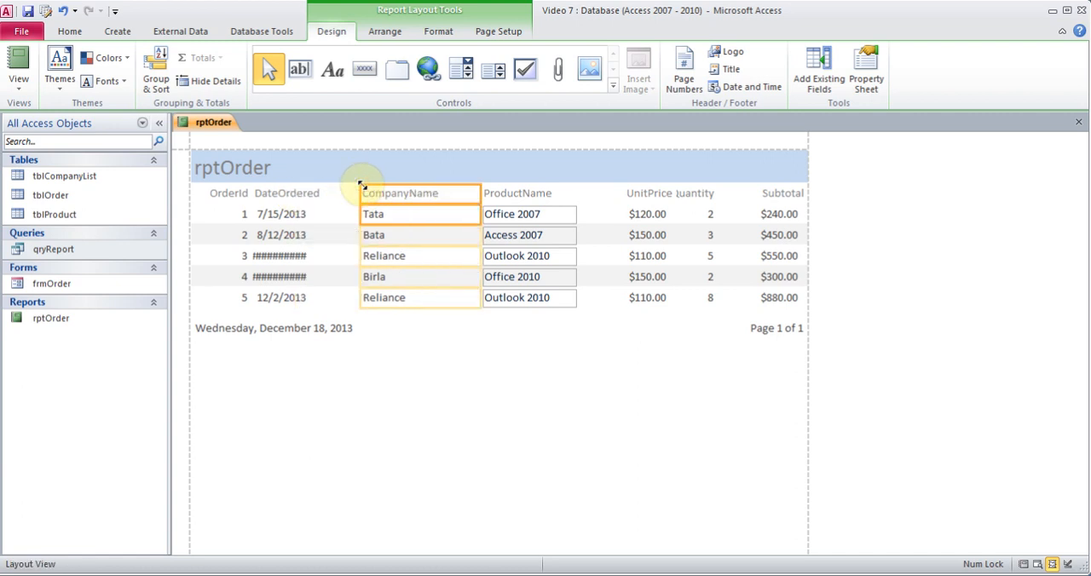
Widen the DateOrdered values further so every full date fits in the report.
left_click(292, 193)
left_click(283, 213)
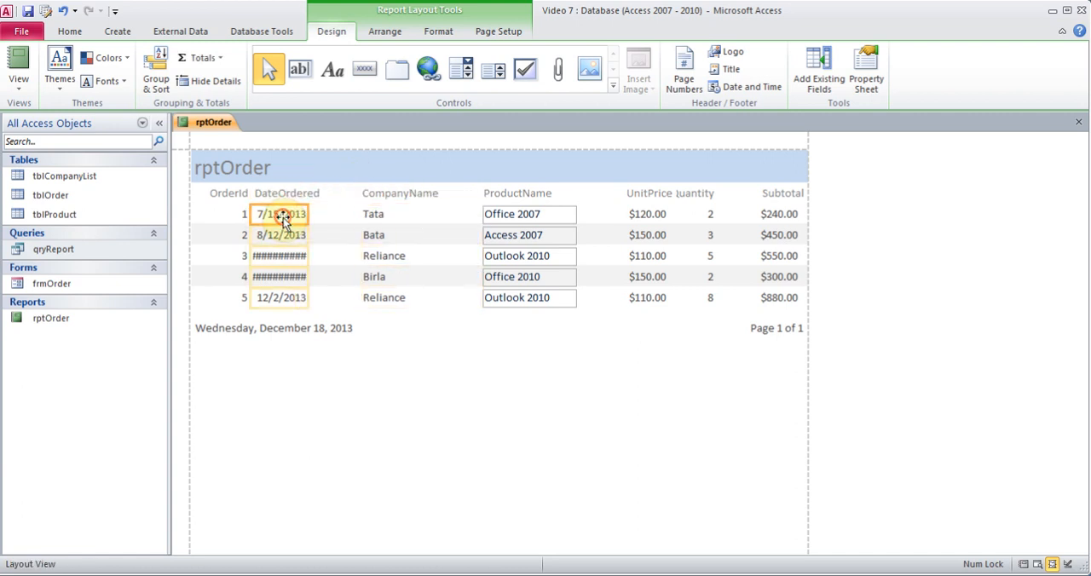
left_click_drag(308, 214, 324, 213)
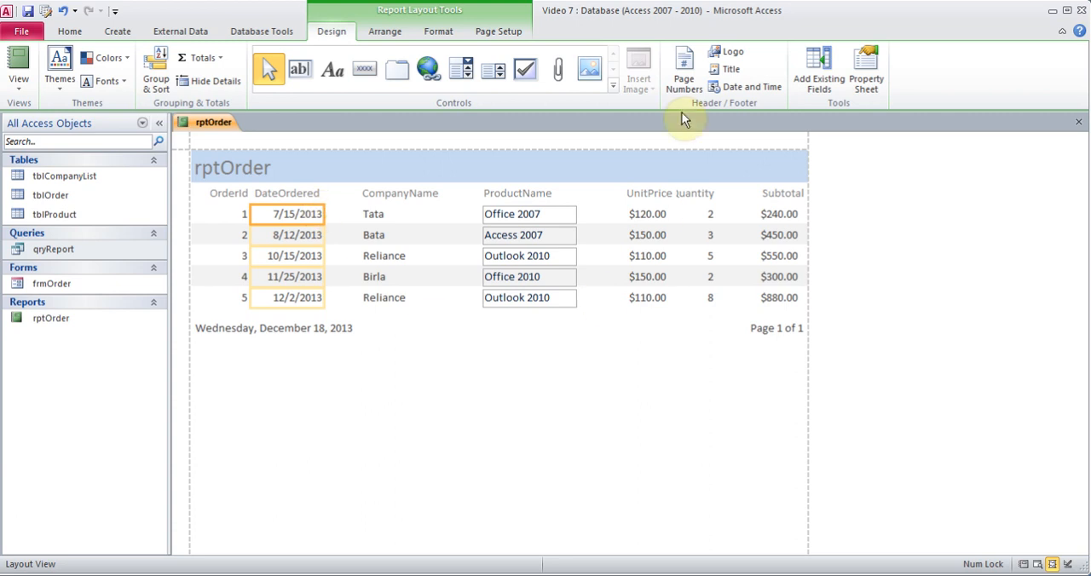
Widen the Quantity heading to fit its full text, and close the rptOrder report, saving the layout changes.
left_click(699, 192)
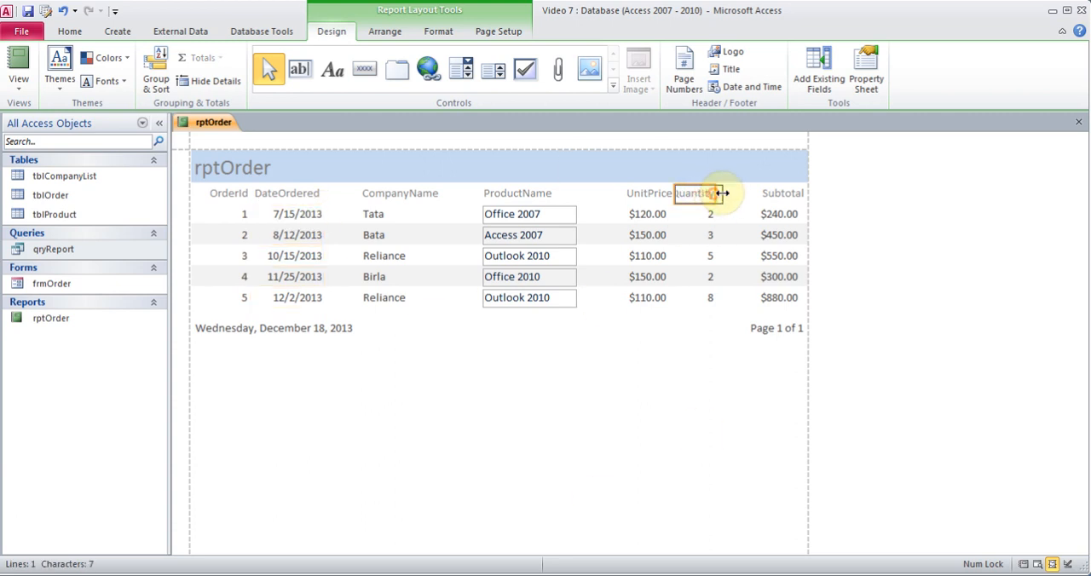
left_click_drag(722, 192, 730, 192)
left_click(674, 402)
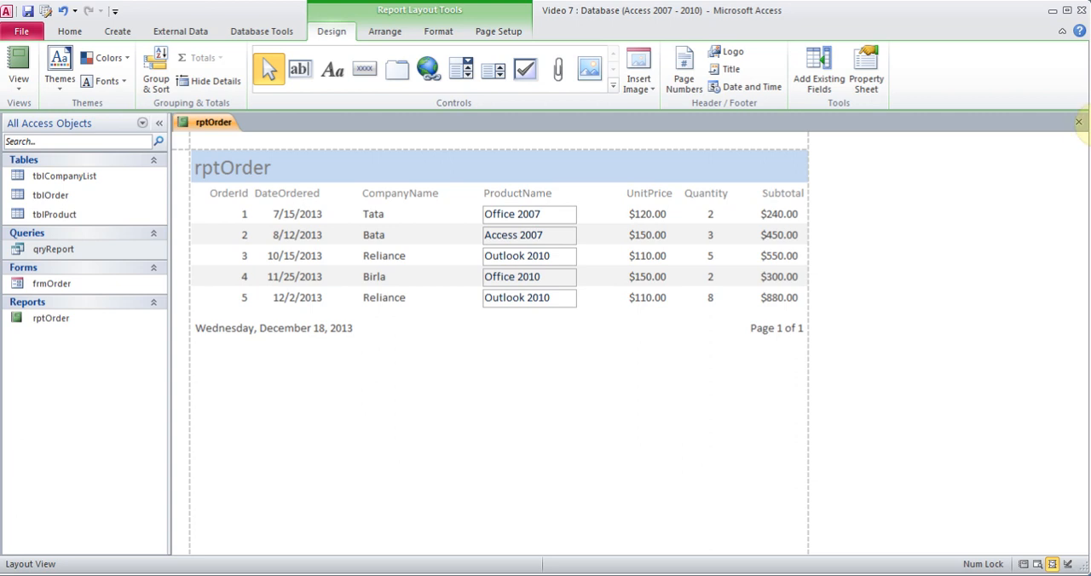
left_click(1079, 121)
left_click(482, 335)
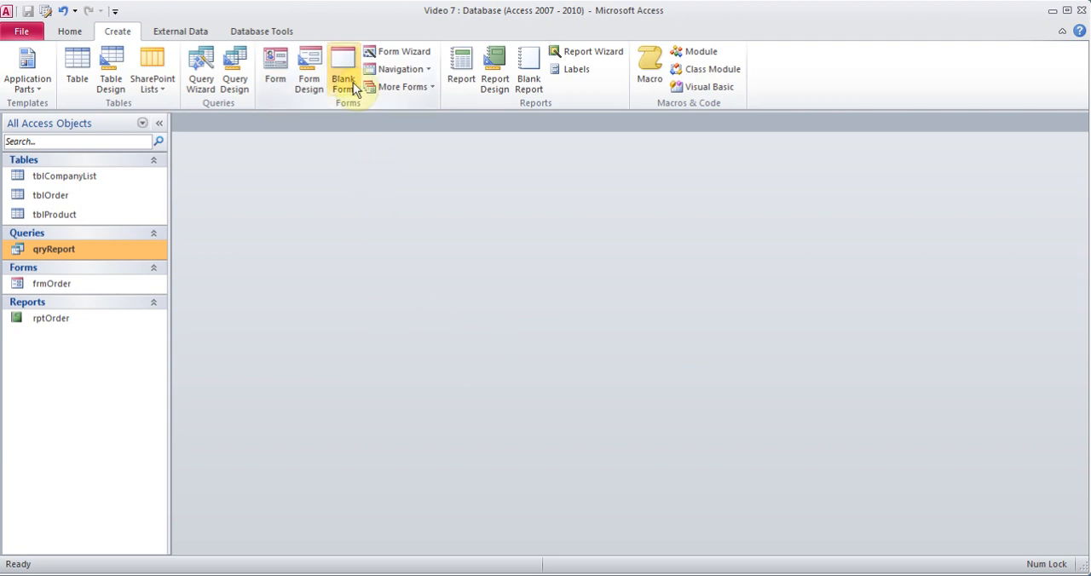
Create a new form in Design View and draw a text box about 1.29" wide and 0.41" high near the top of the Detail section.
left_click(306, 64)
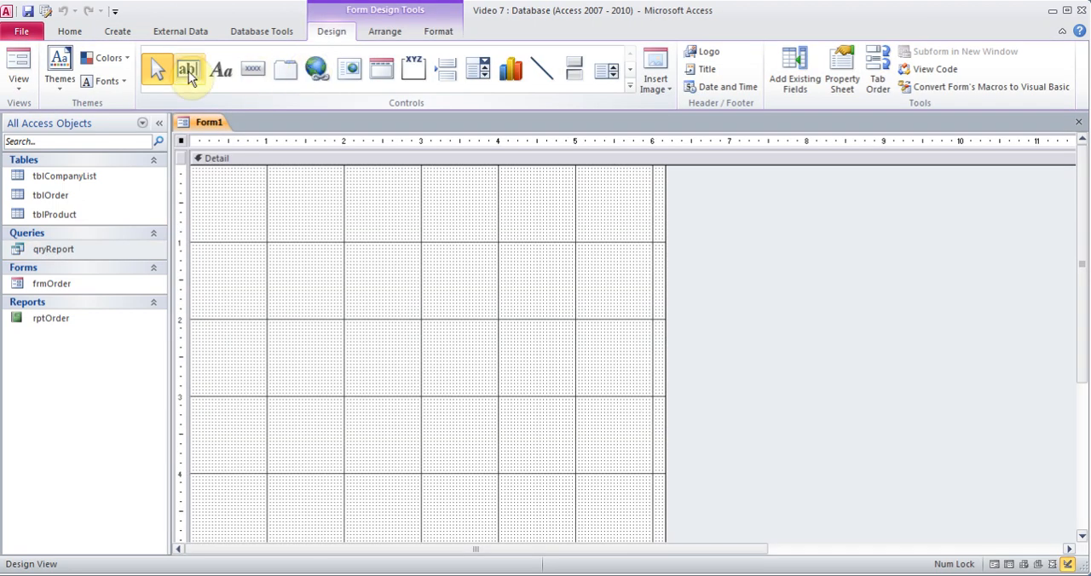
left_click(188, 71)
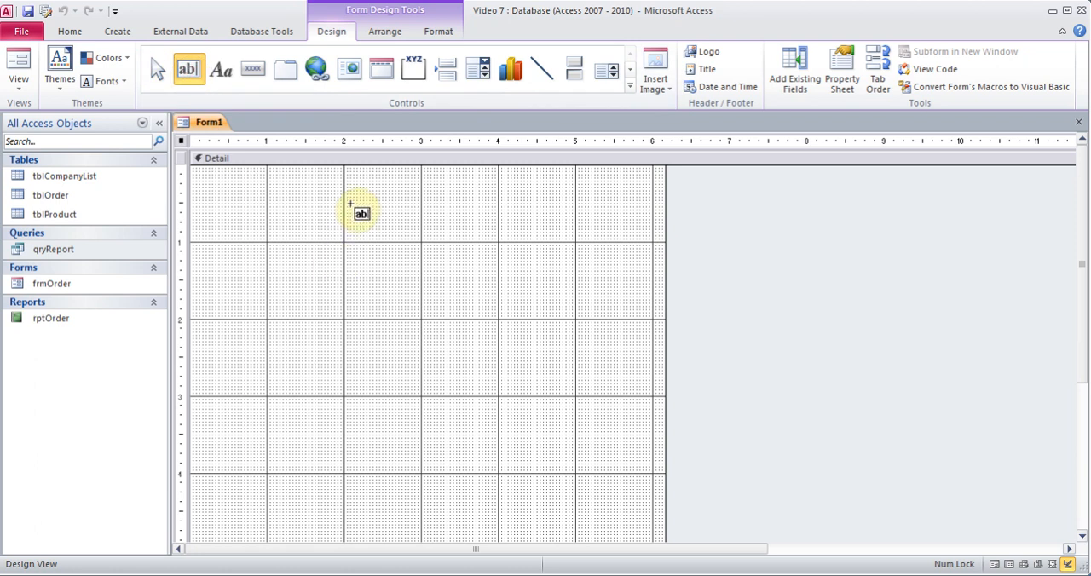
left_click_drag(352, 203, 454, 236)
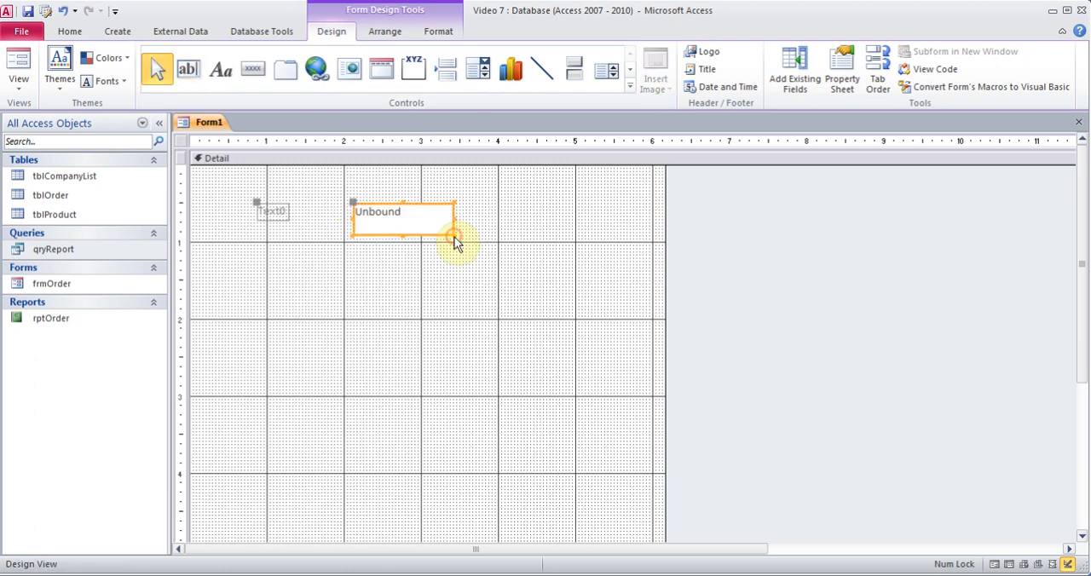
Rename the unbound text box as TypeCompany in its properties.
right_click(421, 202)
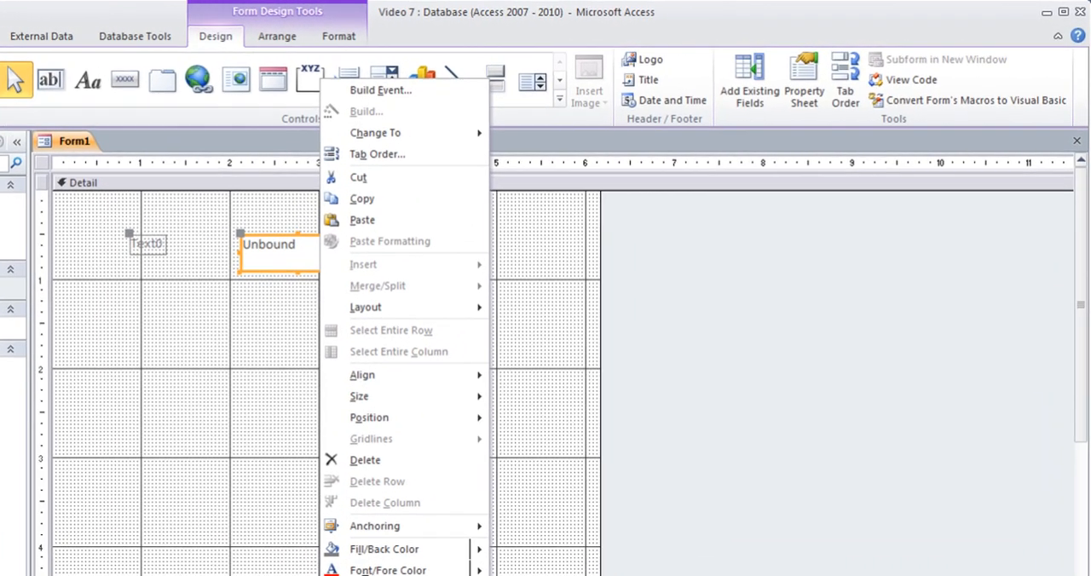
left_click(375, 575)
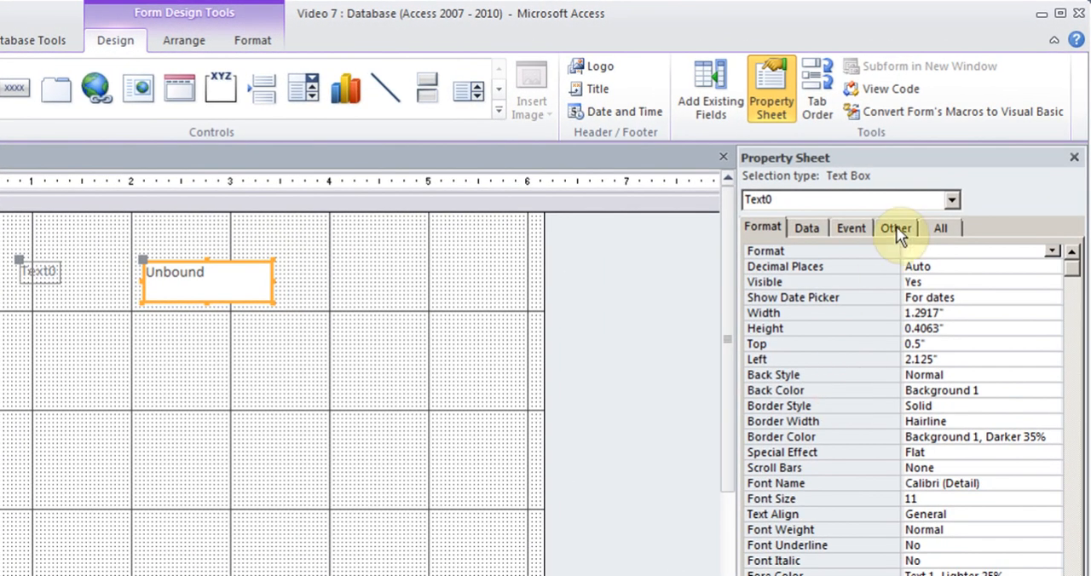
left_click(896, 227)
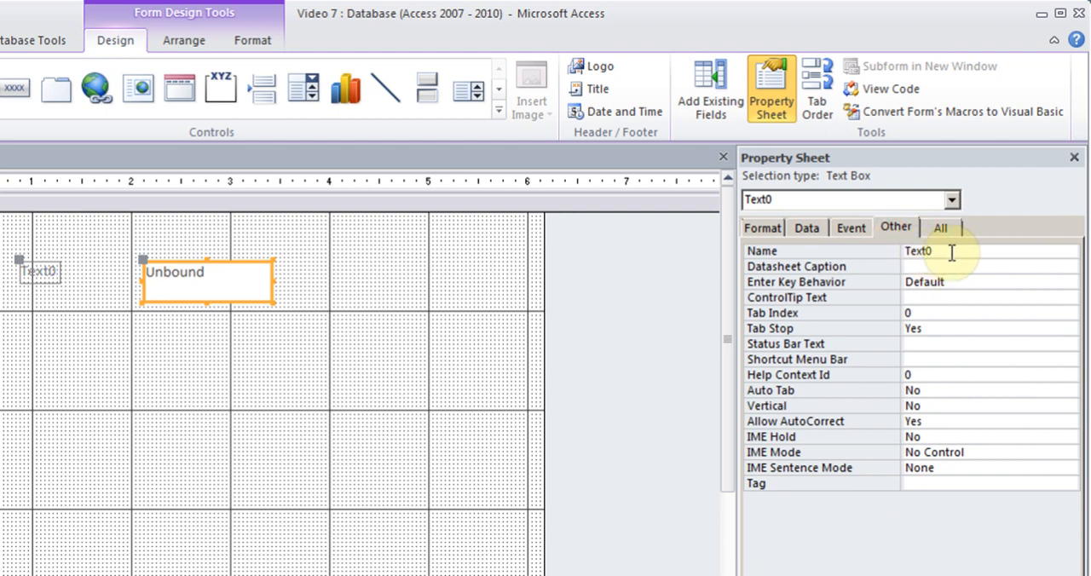
left_click(939, 252)
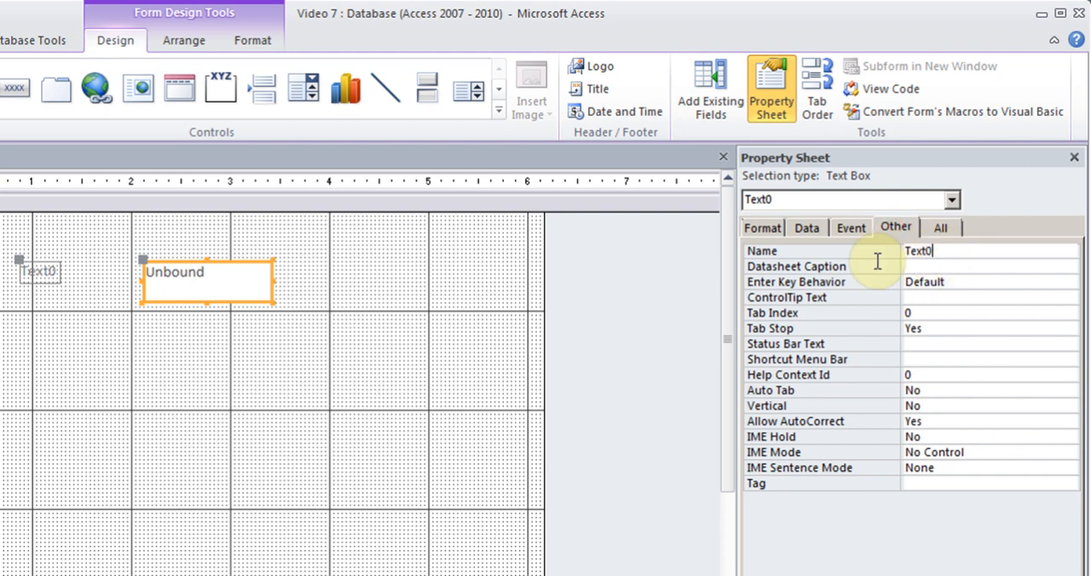
key("BackSpace")
key("BackSpace")
key("BackSpace")
key("BackSpace")
key("BackSpace")
type("TypeCompany")
Set the caption of the text box's label to Enter Company Name.
left_click(49, 273)
left_click(42, 277)
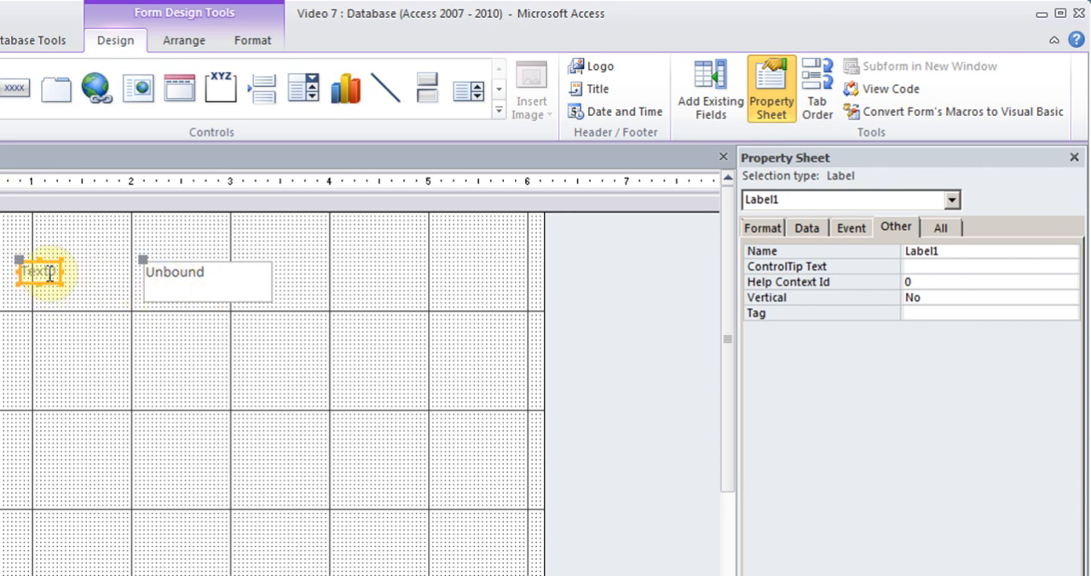
left_click(763, 228)
left_click_drag(981, 250, 891, 252)
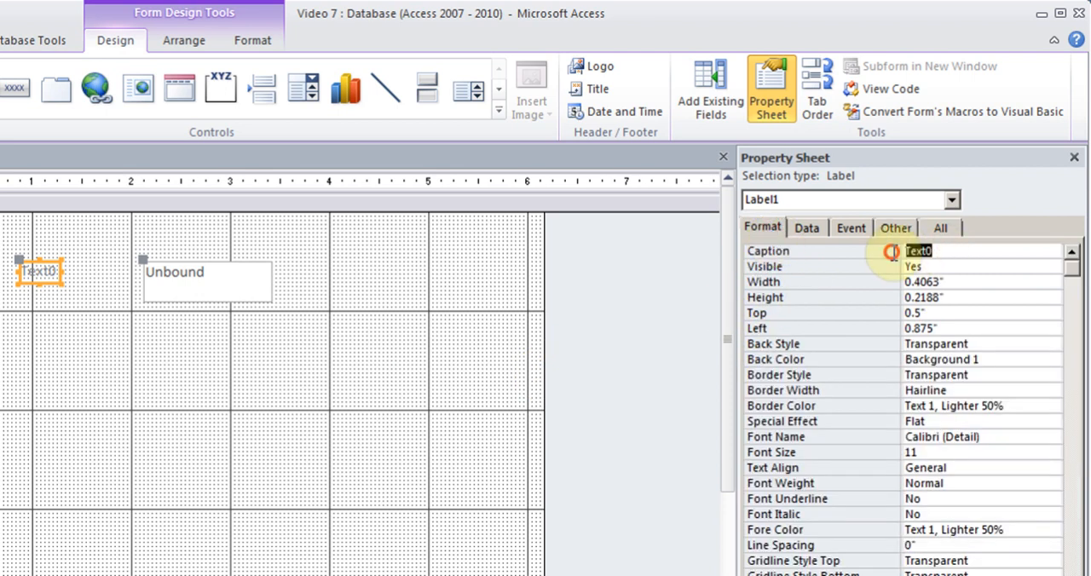
type("Enter Company Name")
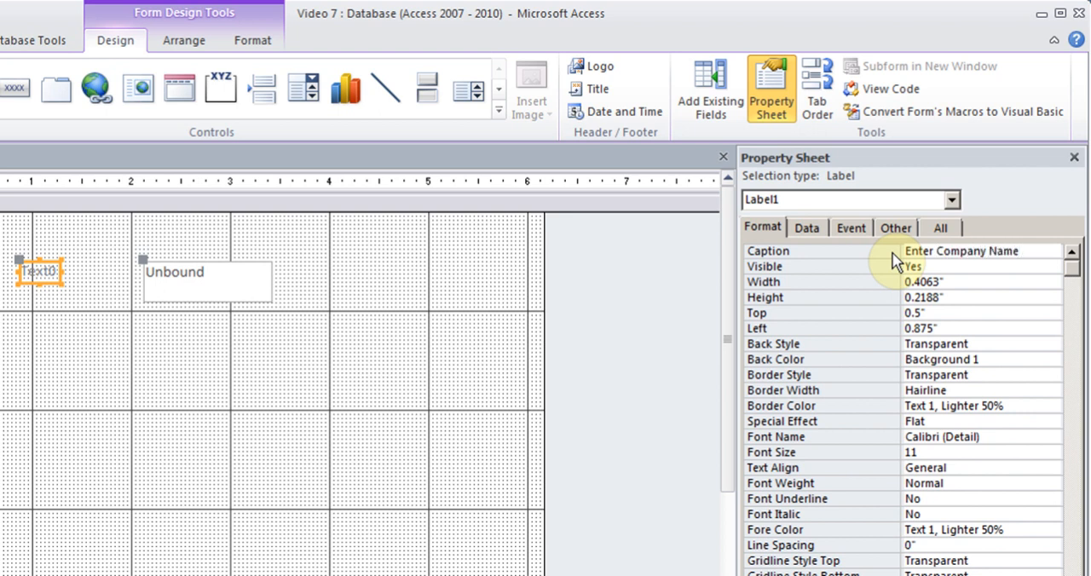
Close the properties and widen the label on both sides so the whole Enter Company Name caption fits.
left_click(1074, 157)
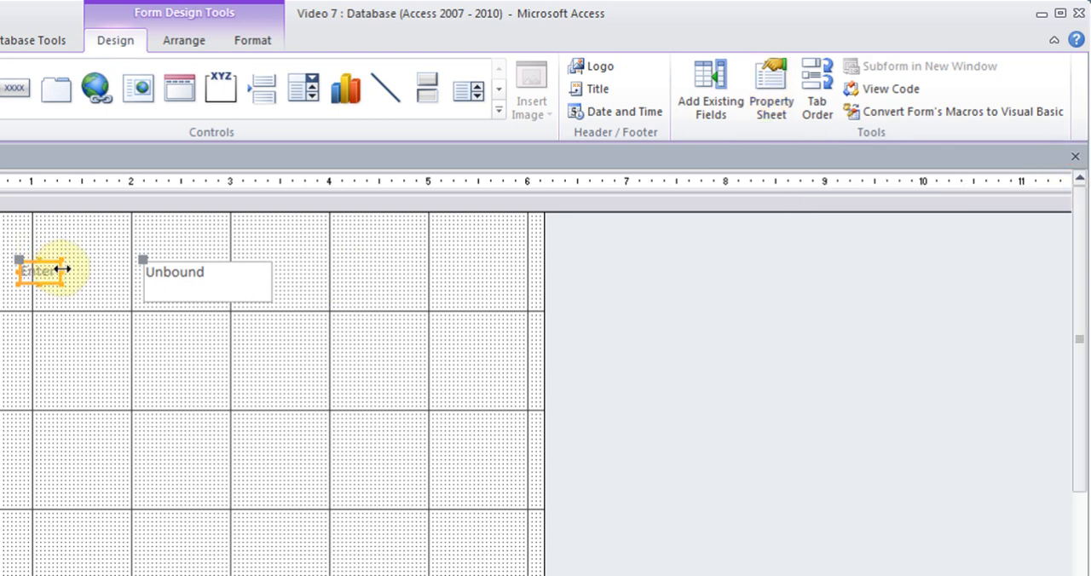
left_click_drag(62, 269, 121, 271)
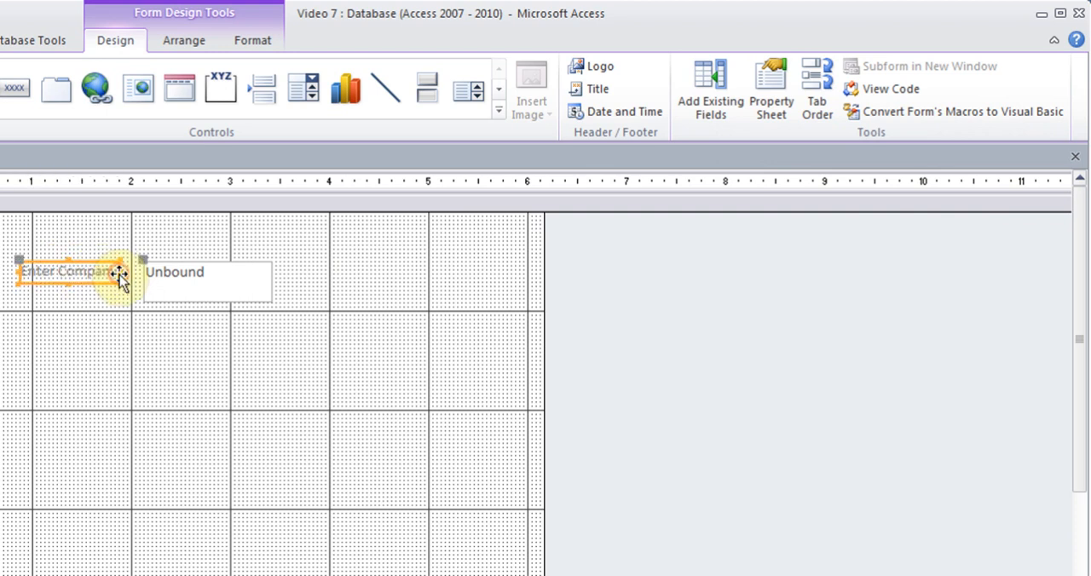
left_click_drag(19, 271, 1, 272)
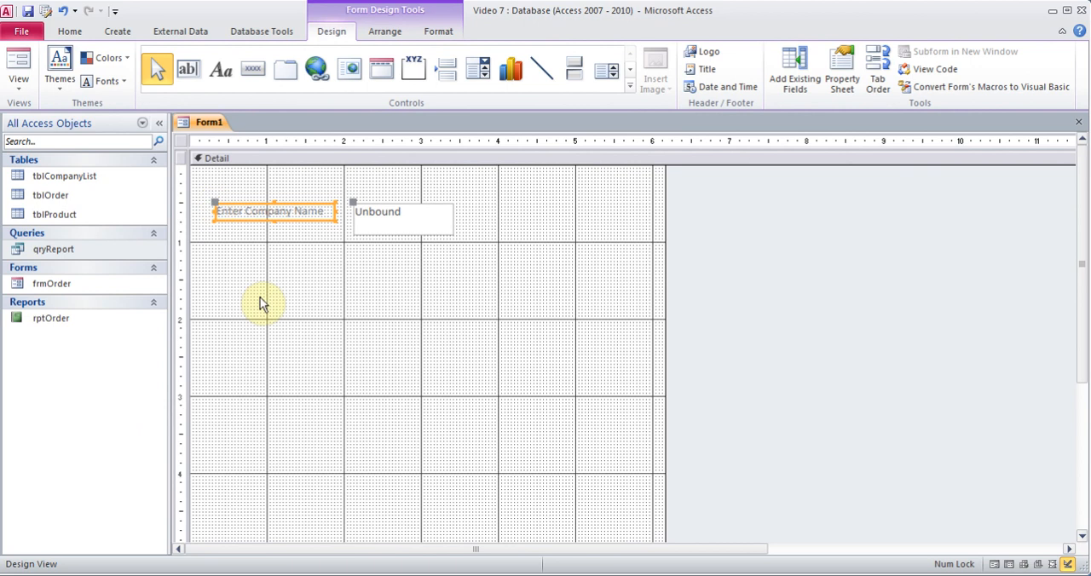
Save the new form under the name Form1.
left_click(28, 11)
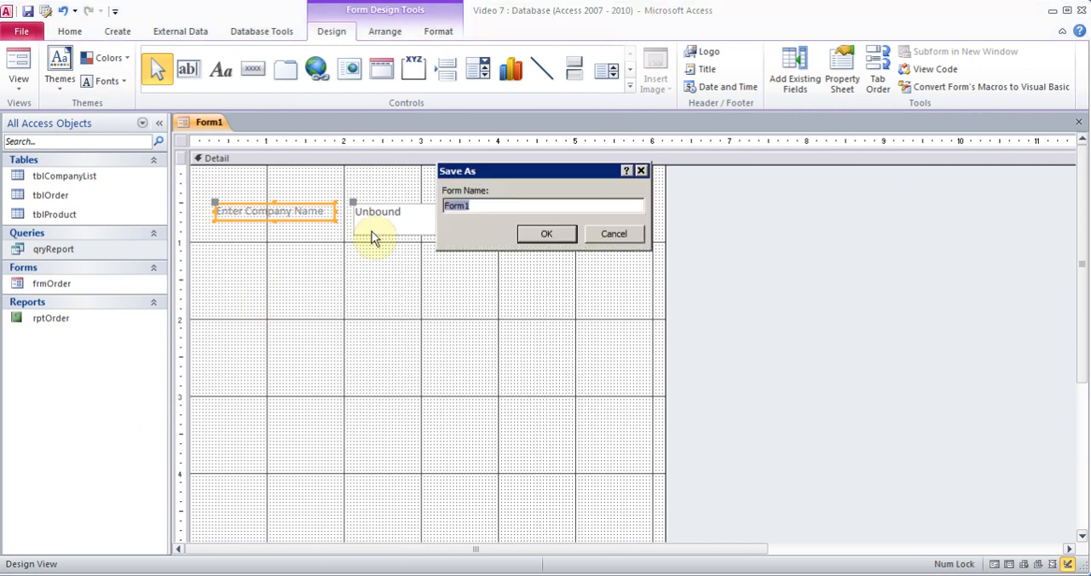
left_click(493, 207)
left_click(540, 236)
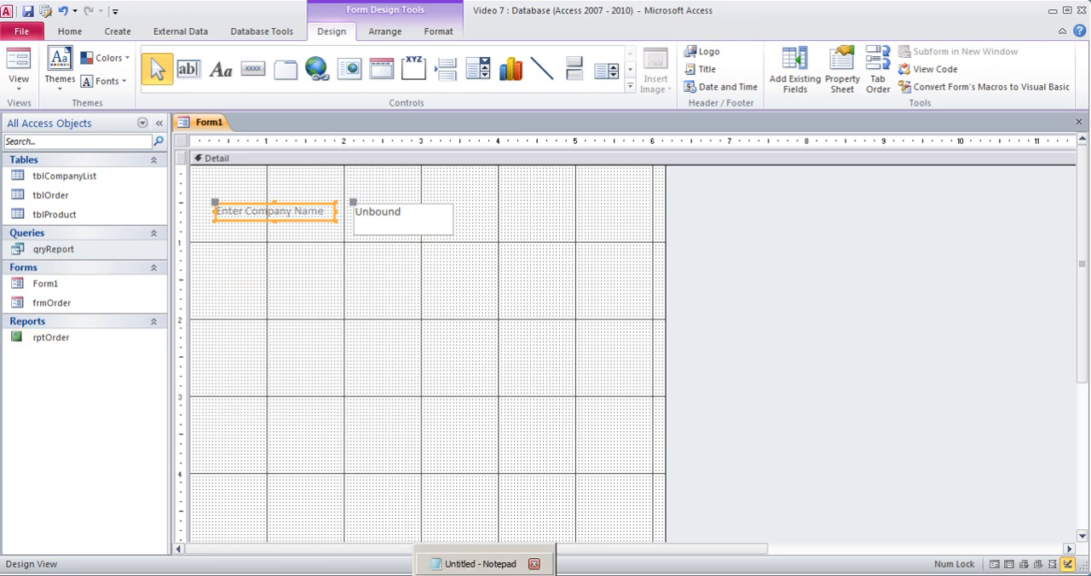
Switch to the Notepad notes, copy the expression [Forms]![NameofForm]![ControlName], and minimize Notepad to return to Access.
left_click(480, 564)
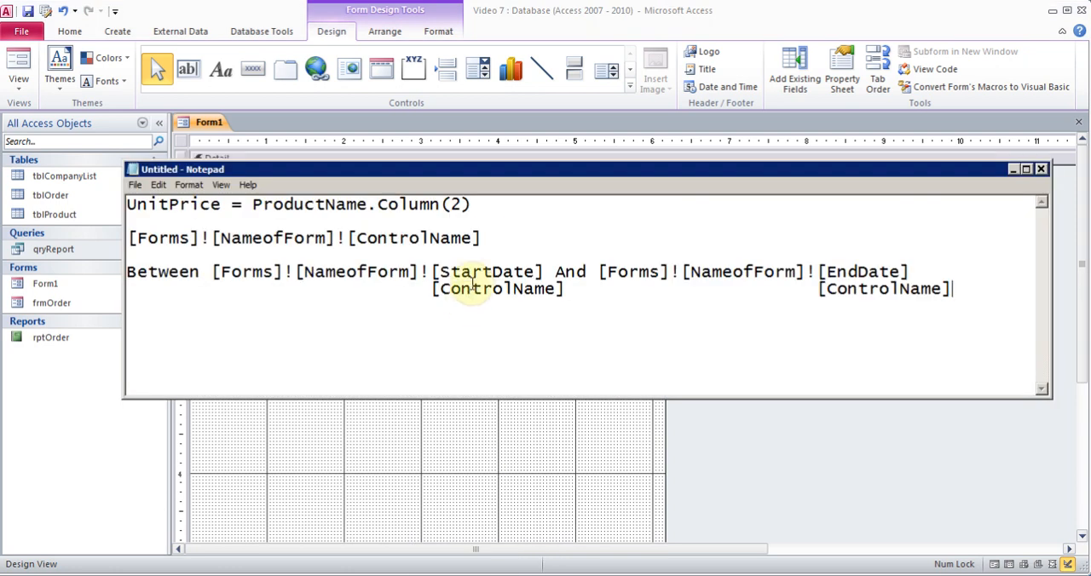
left_click_drag(489, 238, 126, 233)
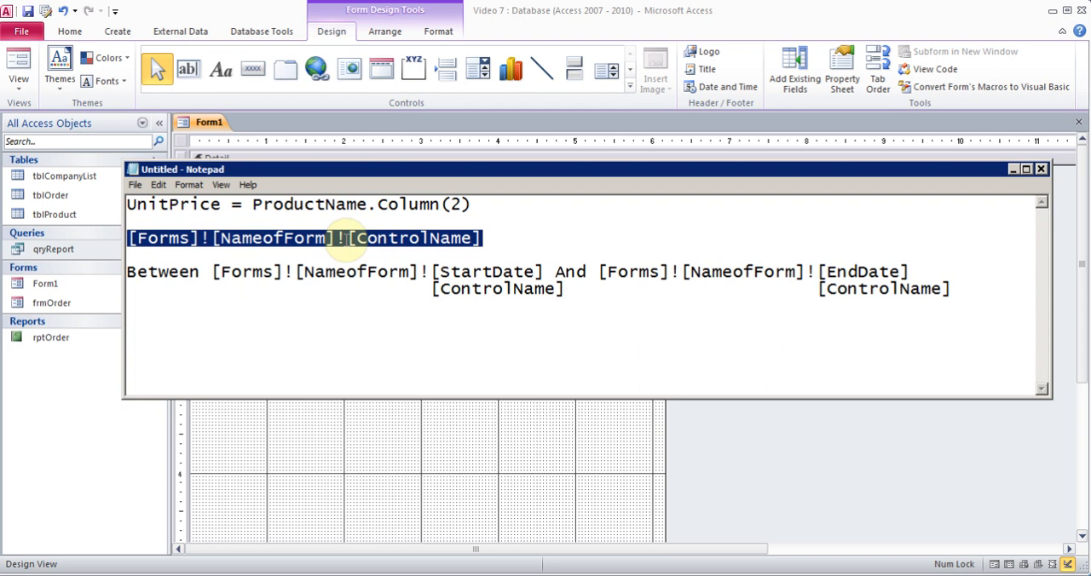
left_click(1014, 170)
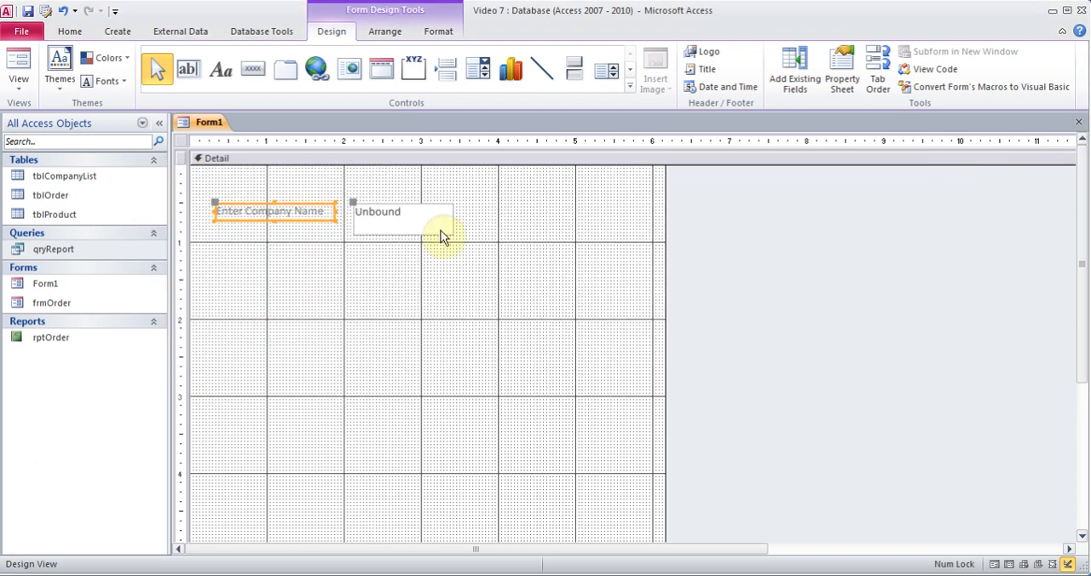
Open qryReport in Design View, widen the CompanyName column, and paste [Forms]![NameofForm]![ControlName] as its criterion.
right_click(63, 251)
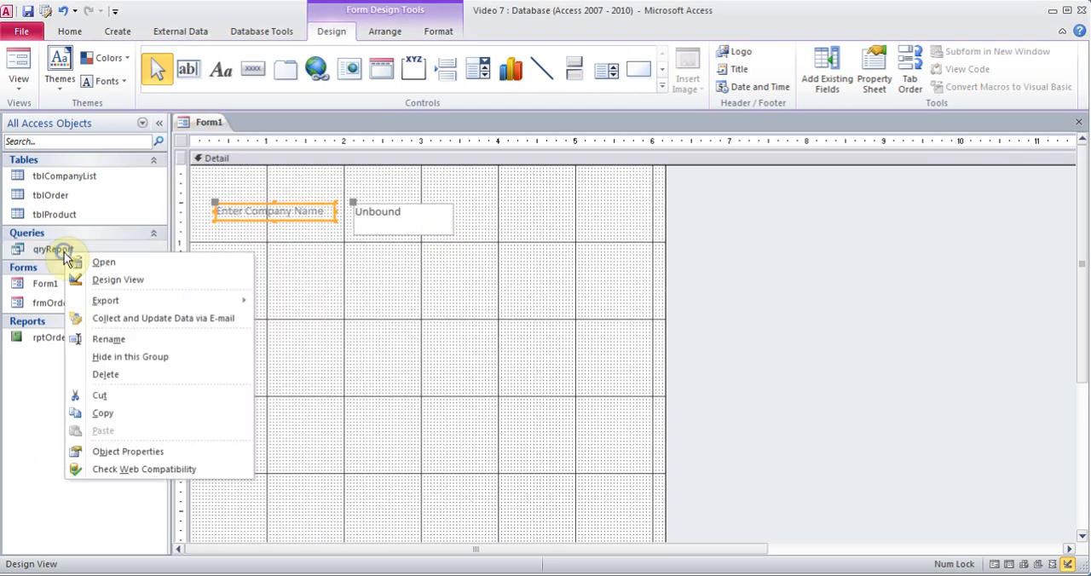
left_click(117, 278)
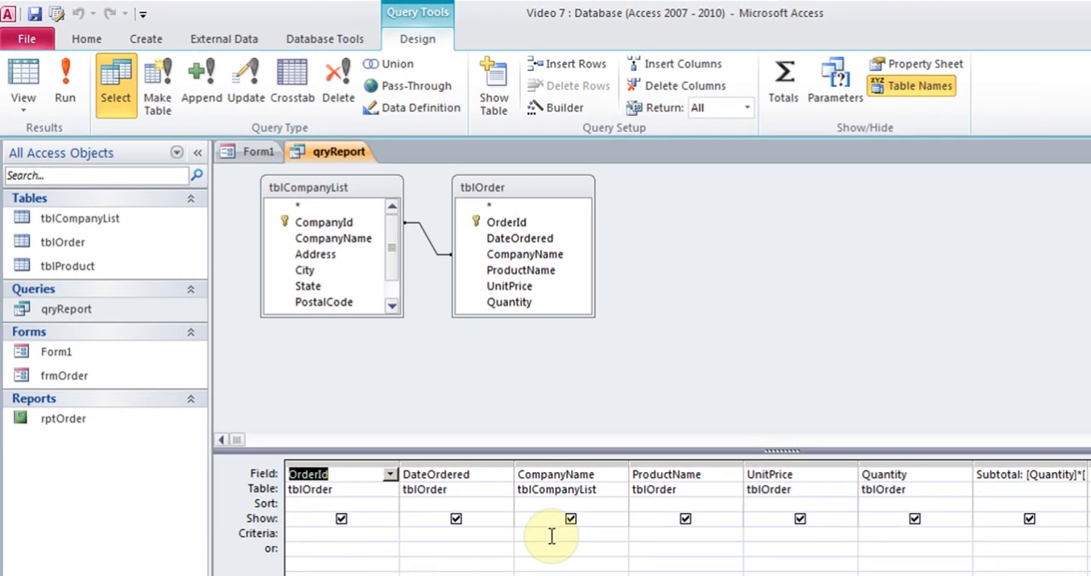
left_click(551, 535)
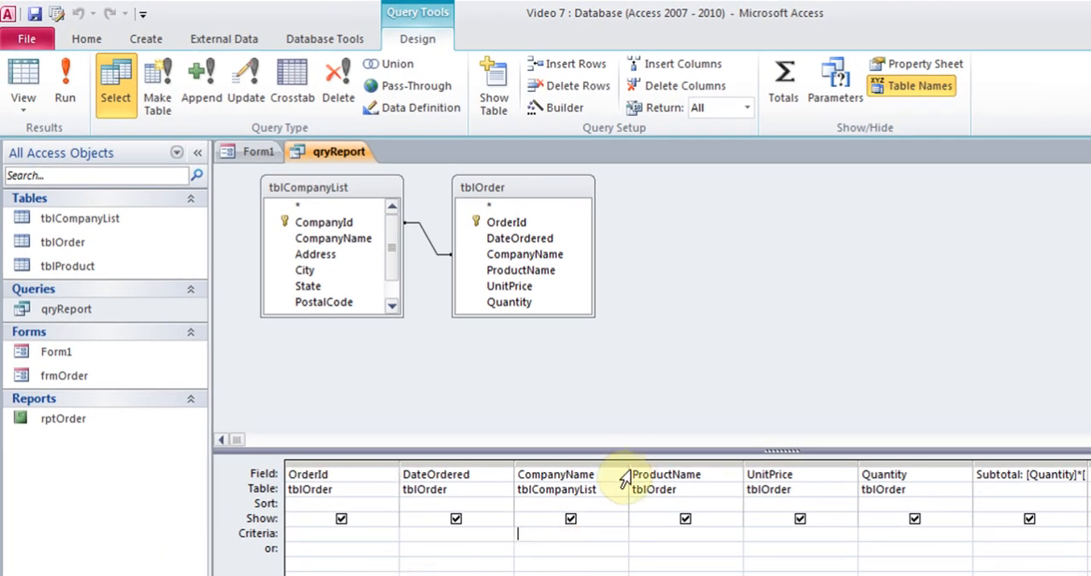
left_click_drag(628, 465, 698, 458)
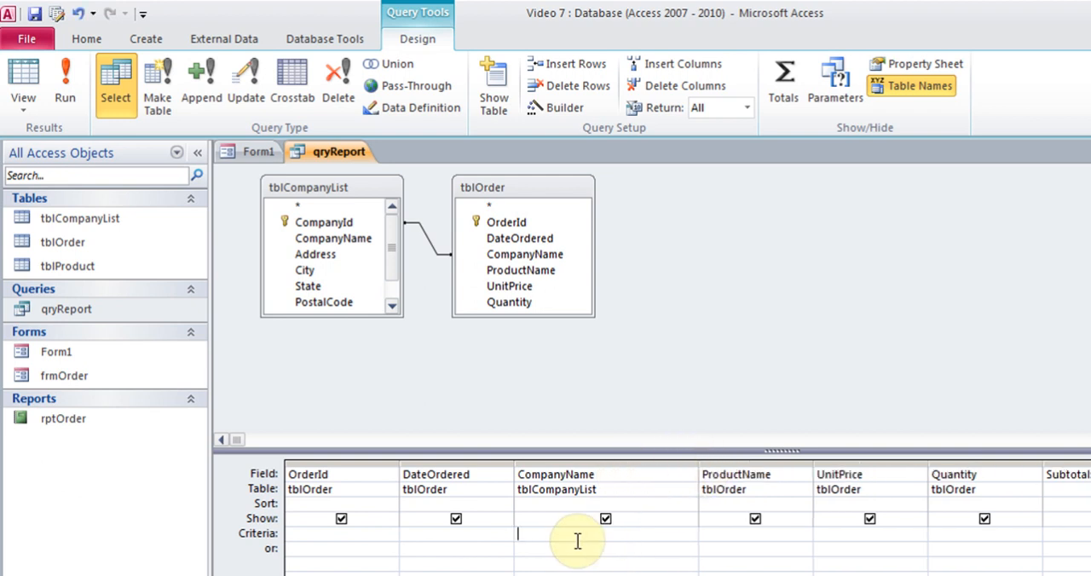
key("ctrl+v")
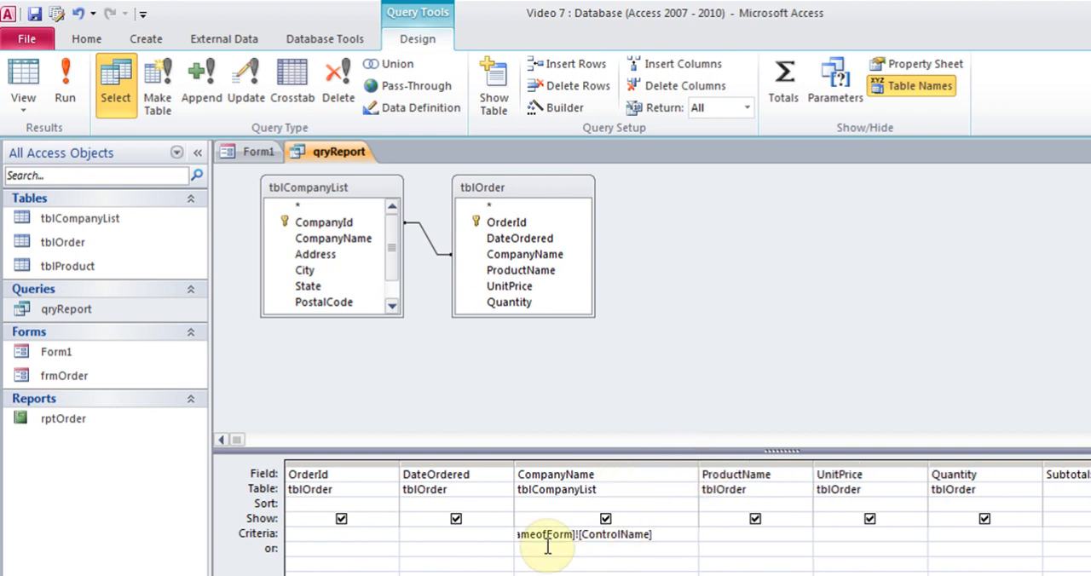
Widen the CompanyName column to fit the whole criterion and replace NameofForm in it with Form1.
key("Left")
key("Left")
key("Left")
key("Left")
key("Left")
key("Left")
key("Left")
key("Left")
key("Left")
key("Left")
key("Left")
key("Left")
key("Left")
key("Left")
key("Left")
key("Left")
key("Left")
key("Left")
key("Left")
key("Left")
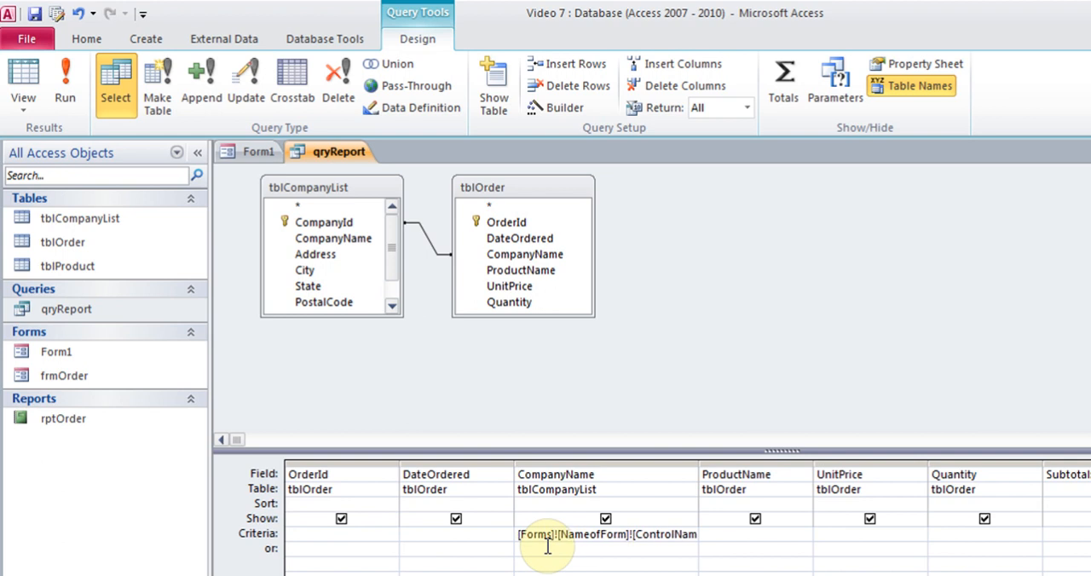
left_click_drag(698, 454, 766, 455)
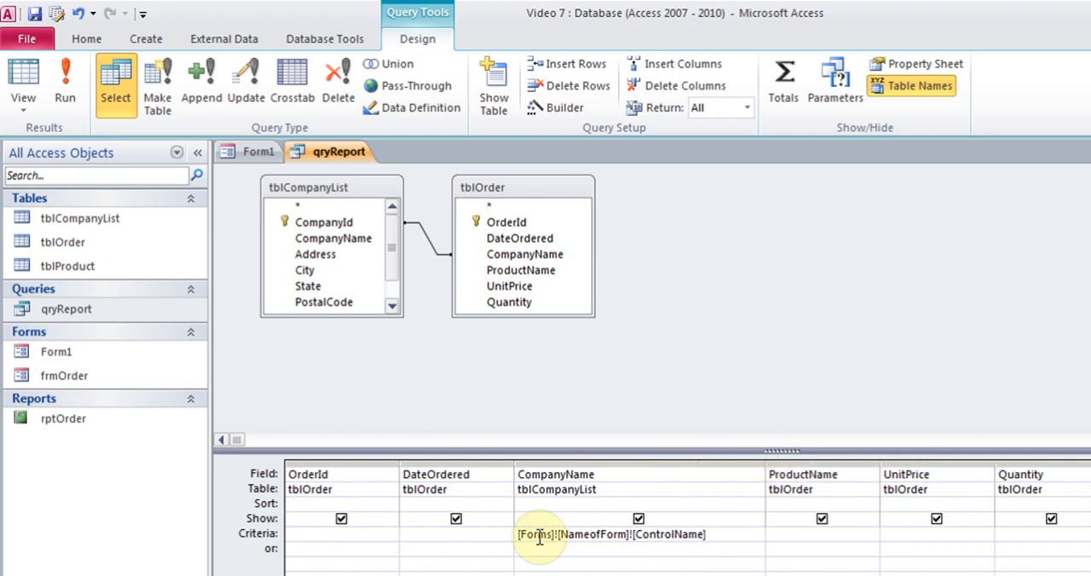
left_click(625, 537)
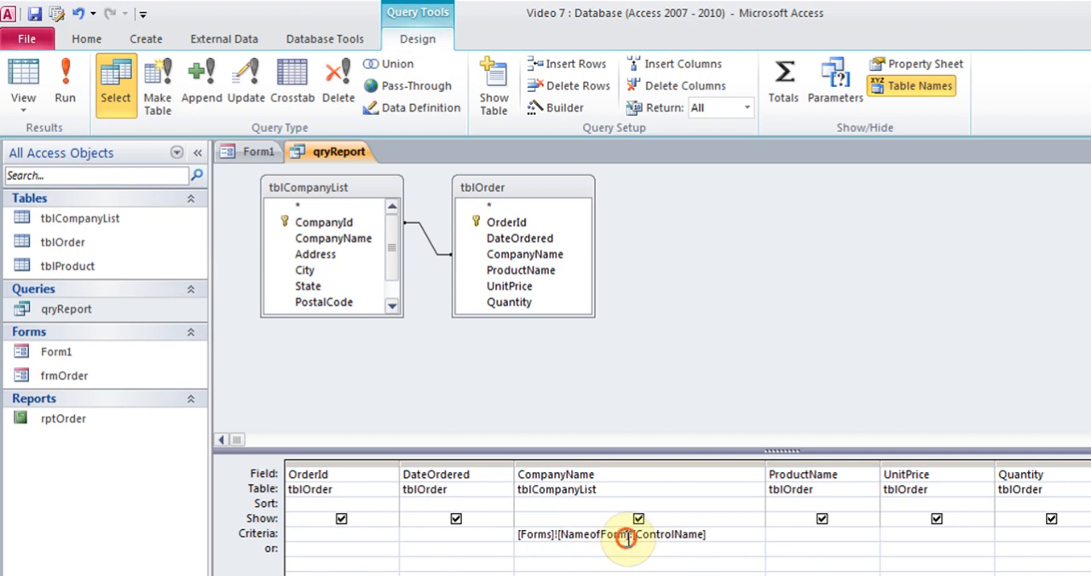
left_click_drag(625, 537, 558, 536)
type("Form1")
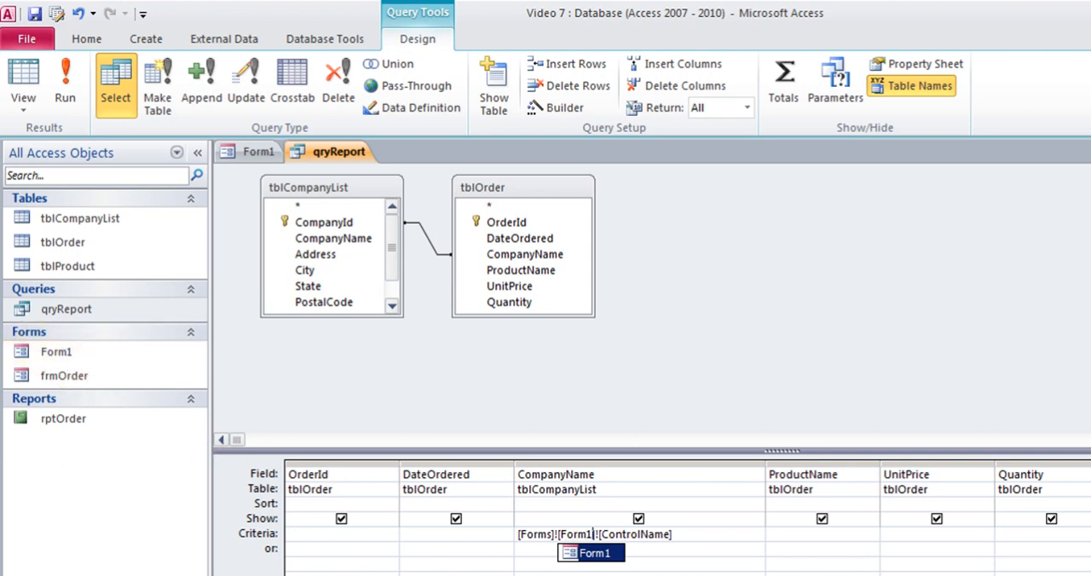
Replace ControlName in the criterion with TypeCompany, the name of Form1's text box, and close qryReport with its changes saved.
left_click(654, 533)
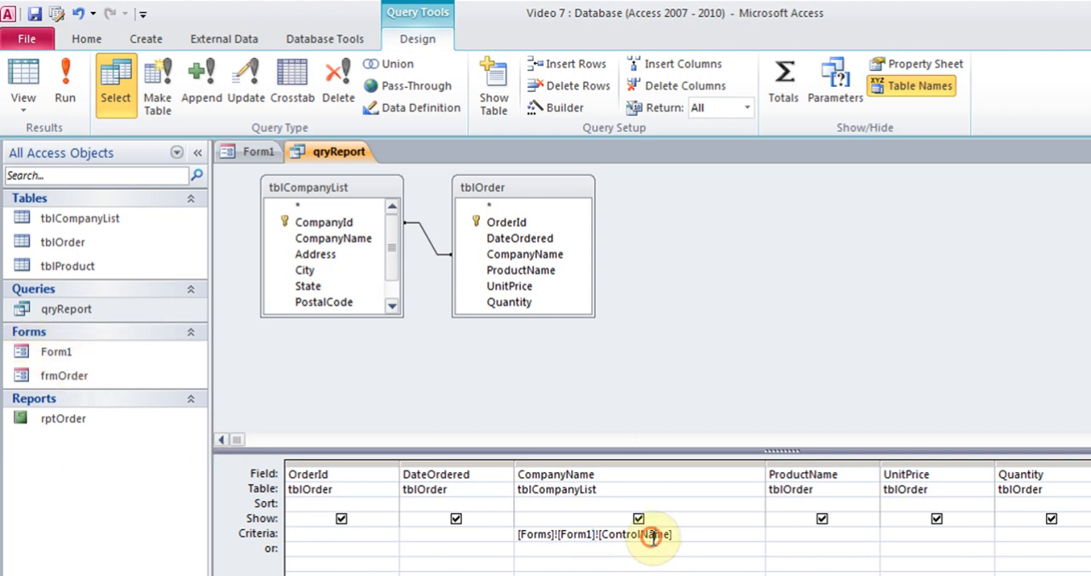
left_click_drag(669, 534, 604, 532)
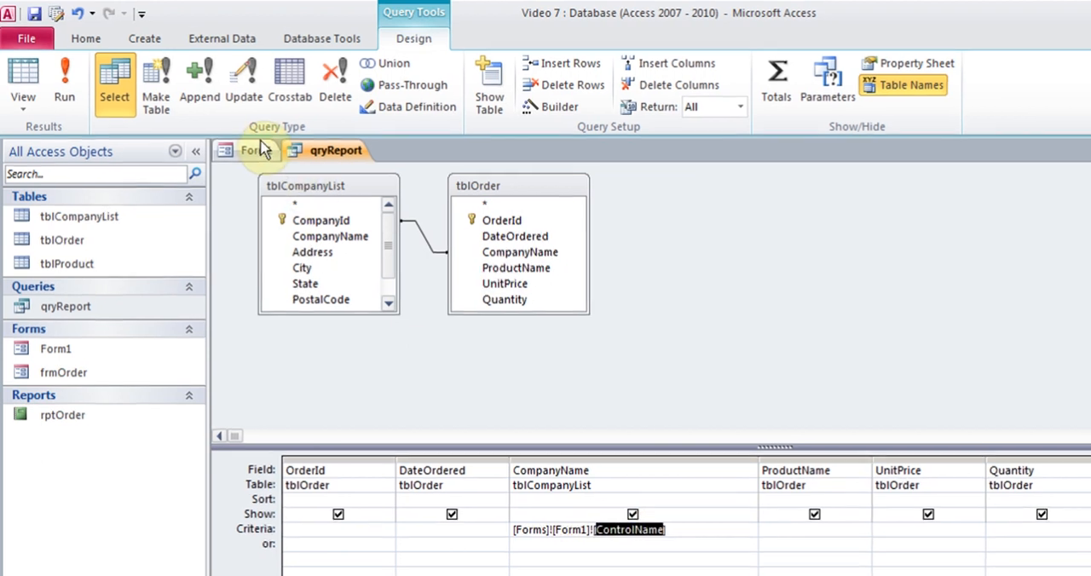
left_click(243, 151)
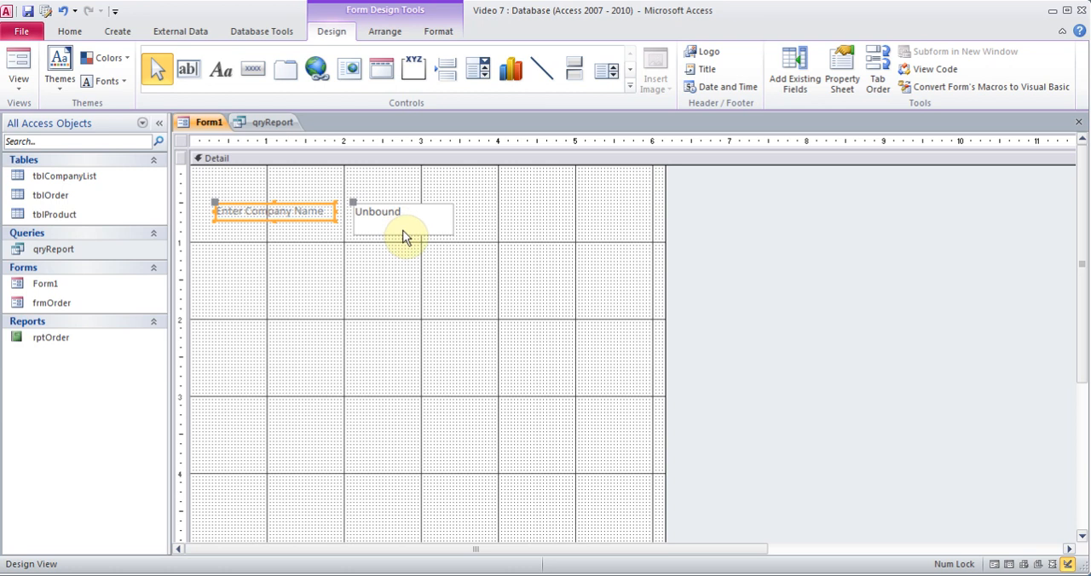
left_click(436, 249)
right_click(402, 229)
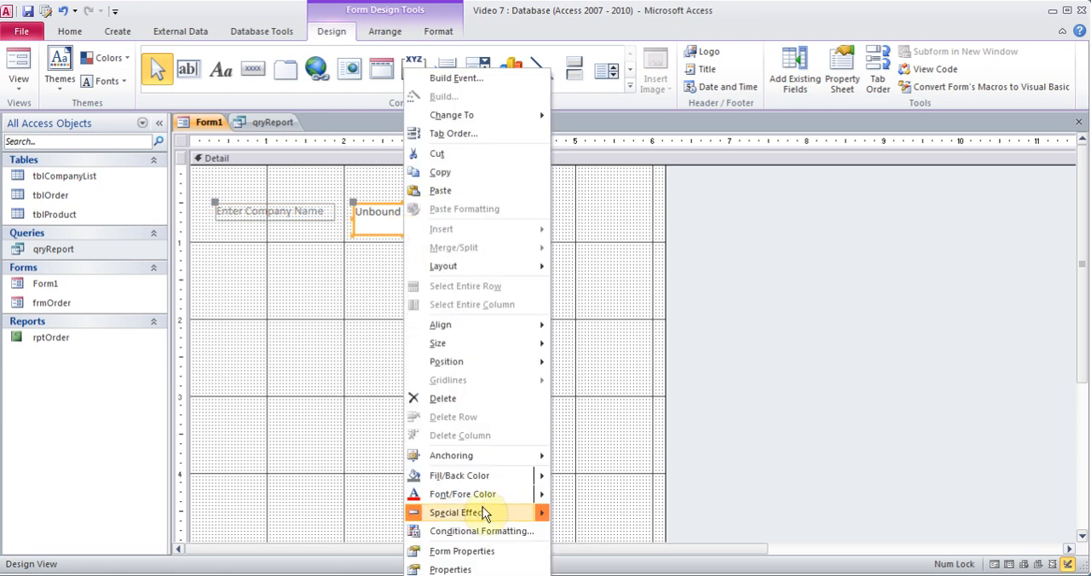
left_click(467, 565)
left_click(937, 179)
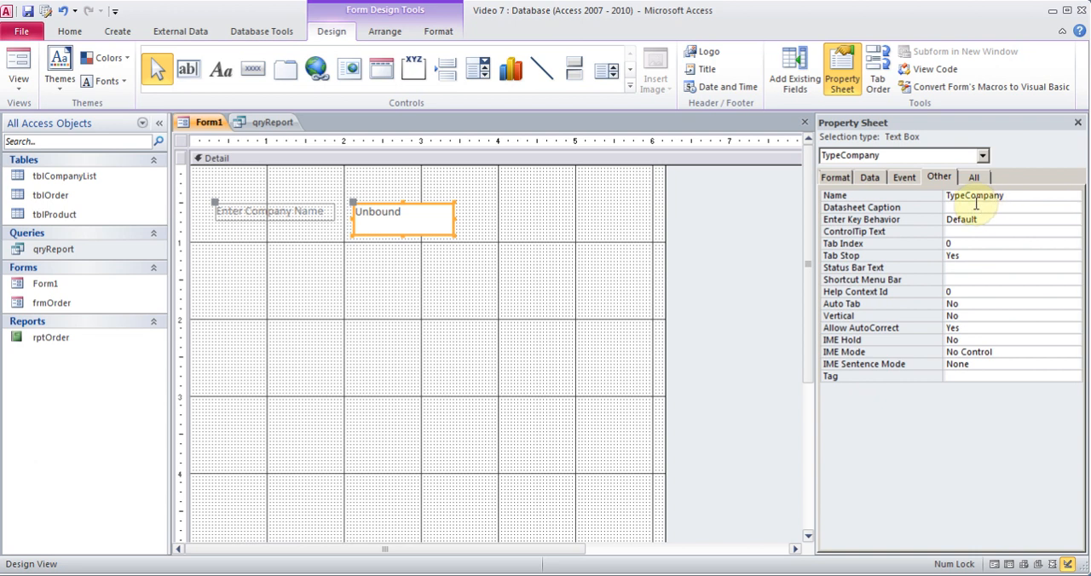
left_click(289, 125)
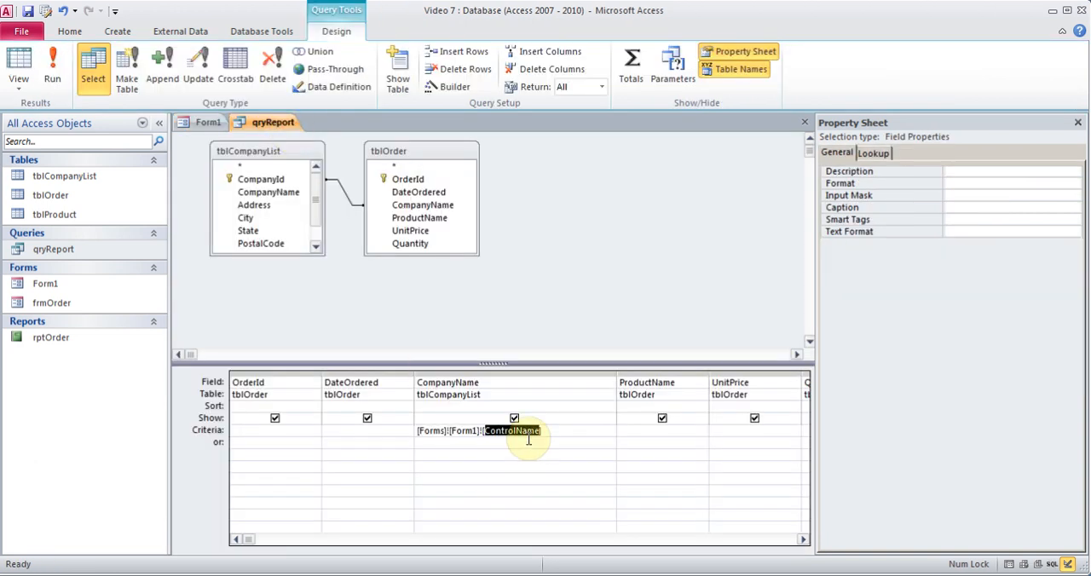
type("TypeCompany")
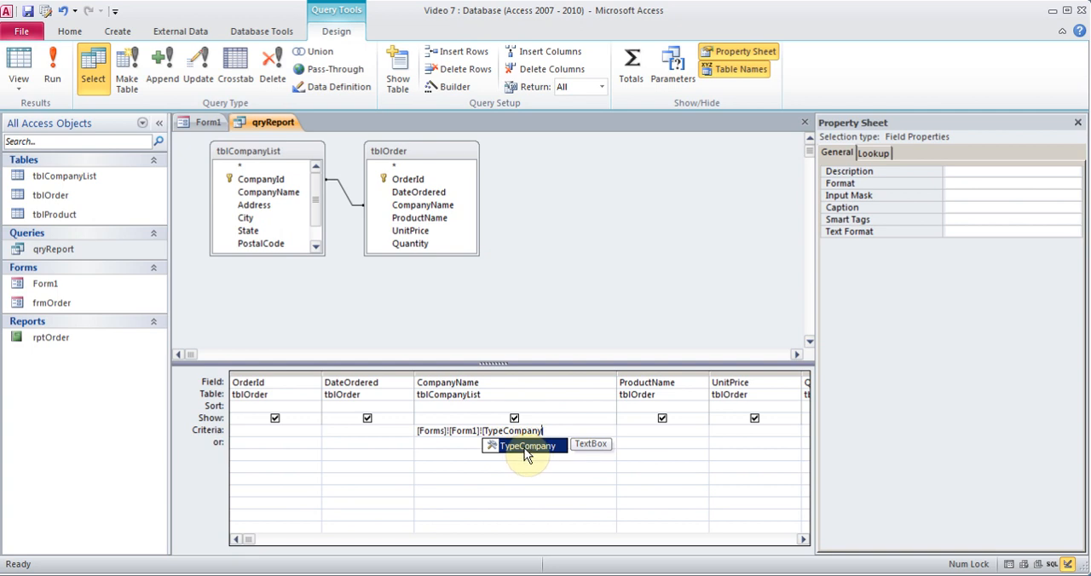
type("]")
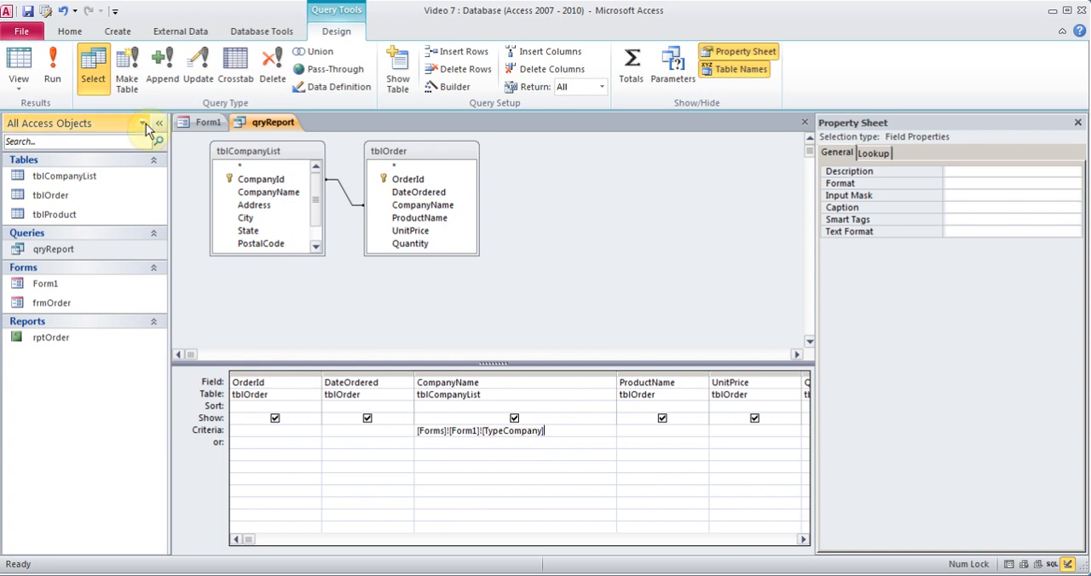
left_click(804, 123)
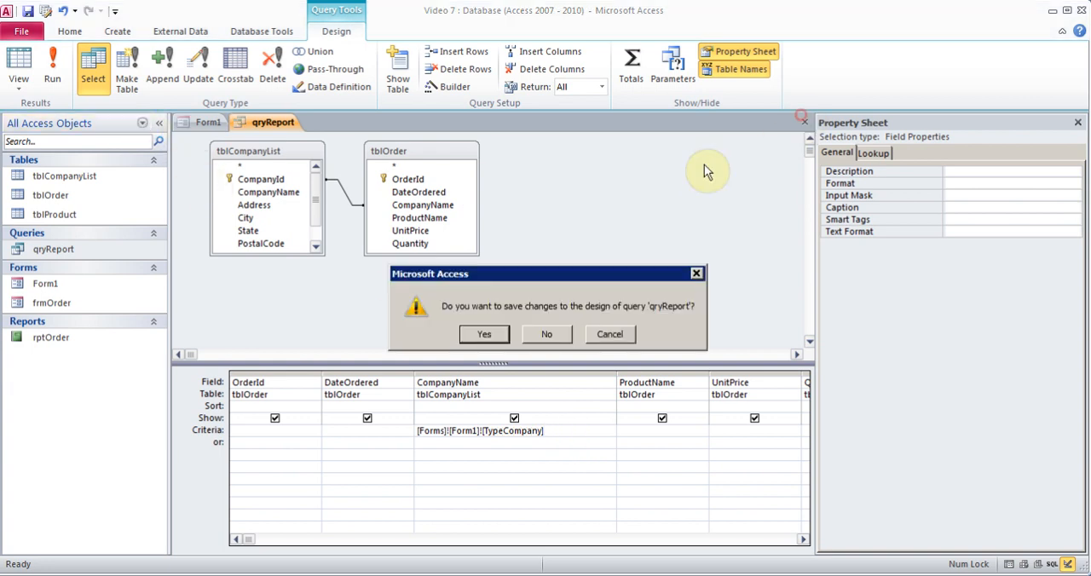
left_click(484, 336)
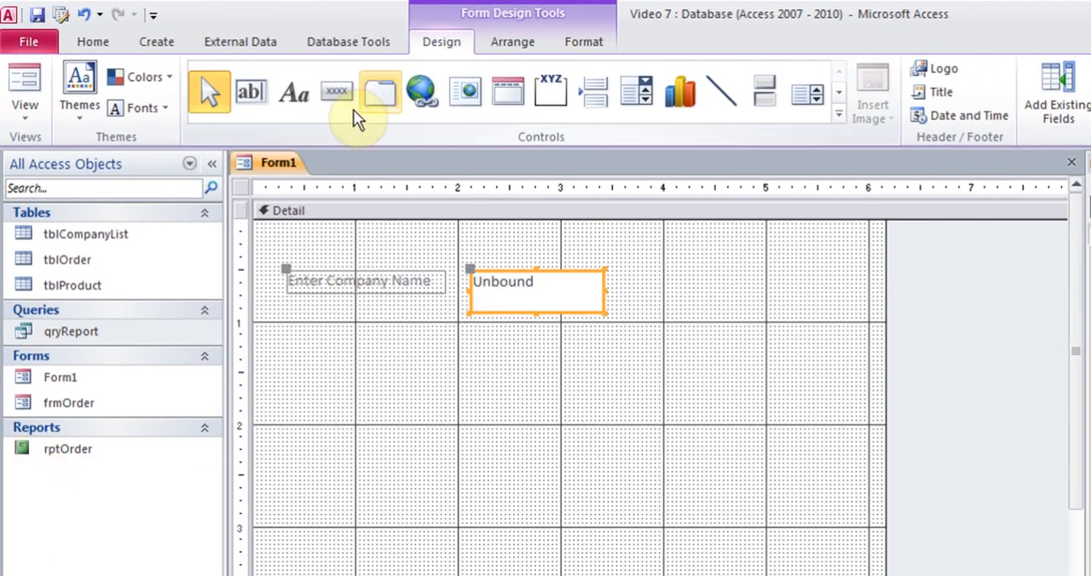
Add a command button about 1.1 inches wide below Form1's text box that previews rptOrder, with the text Preview Report.
left_click(337, 101)
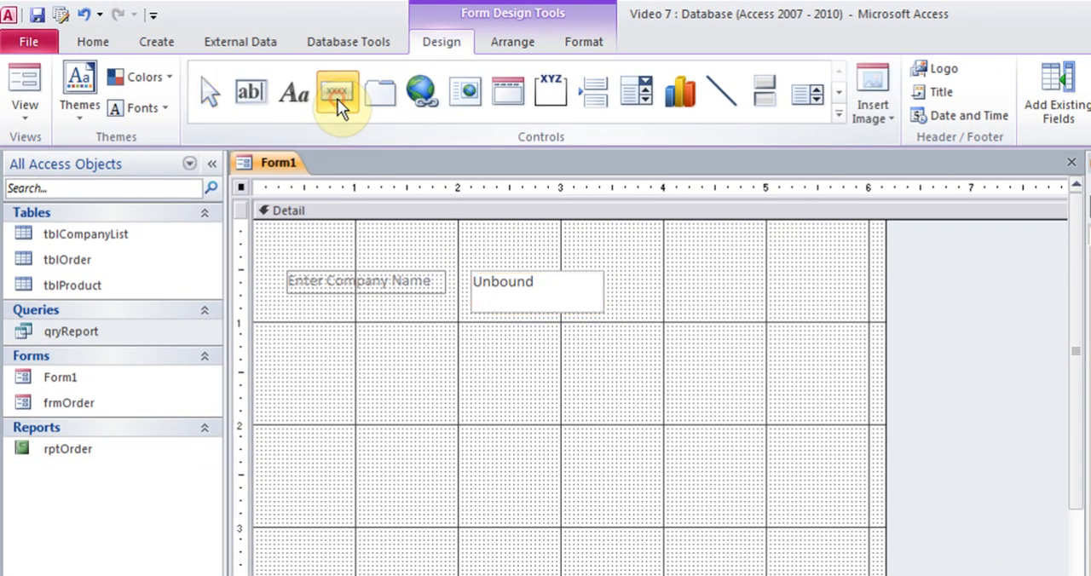
left_click_drag(471, 425, 587, 466)
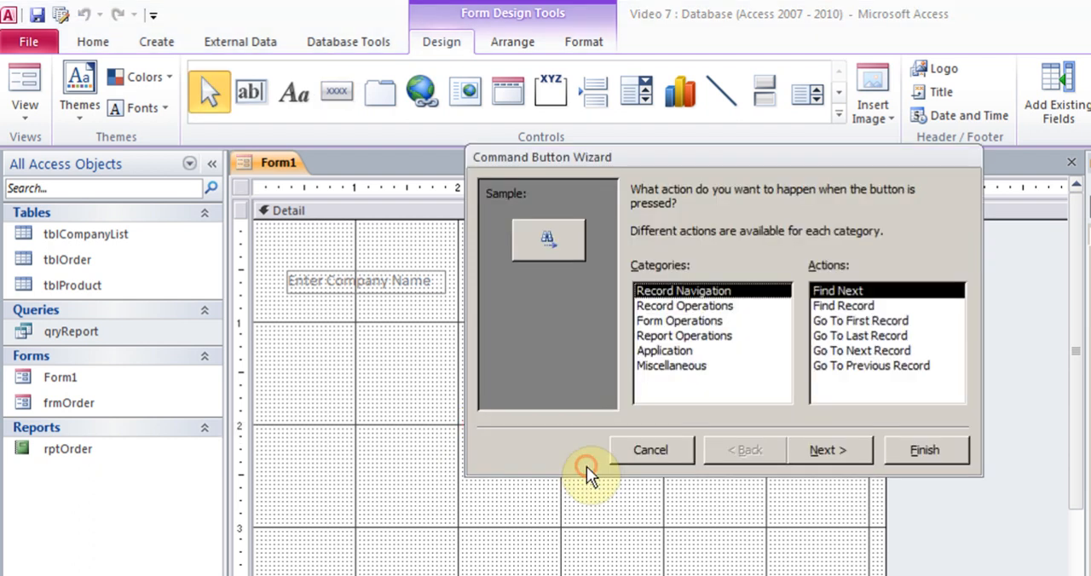
left_click(687, 336)
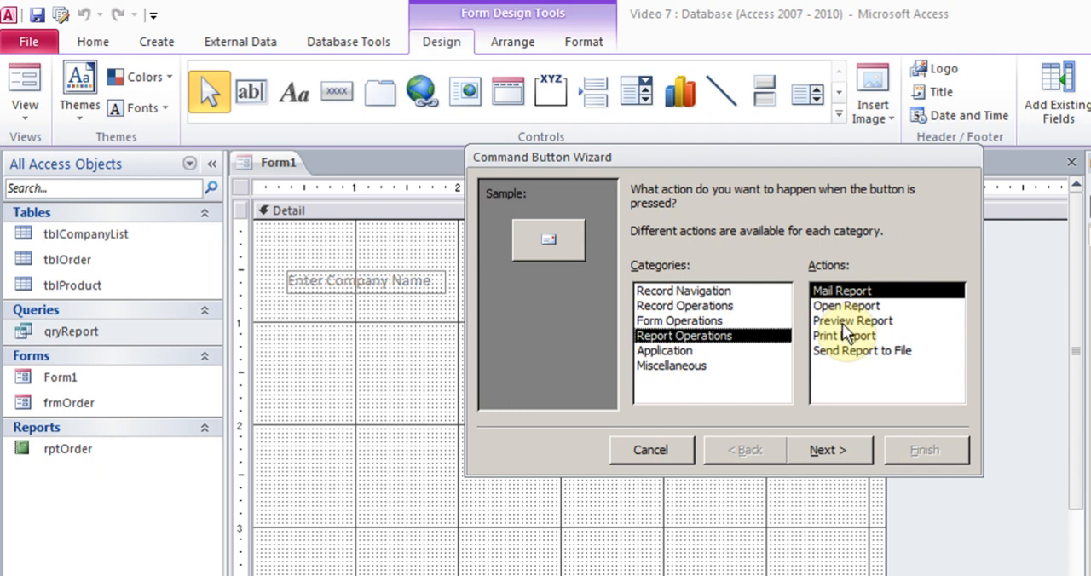
left_click(842, 322)
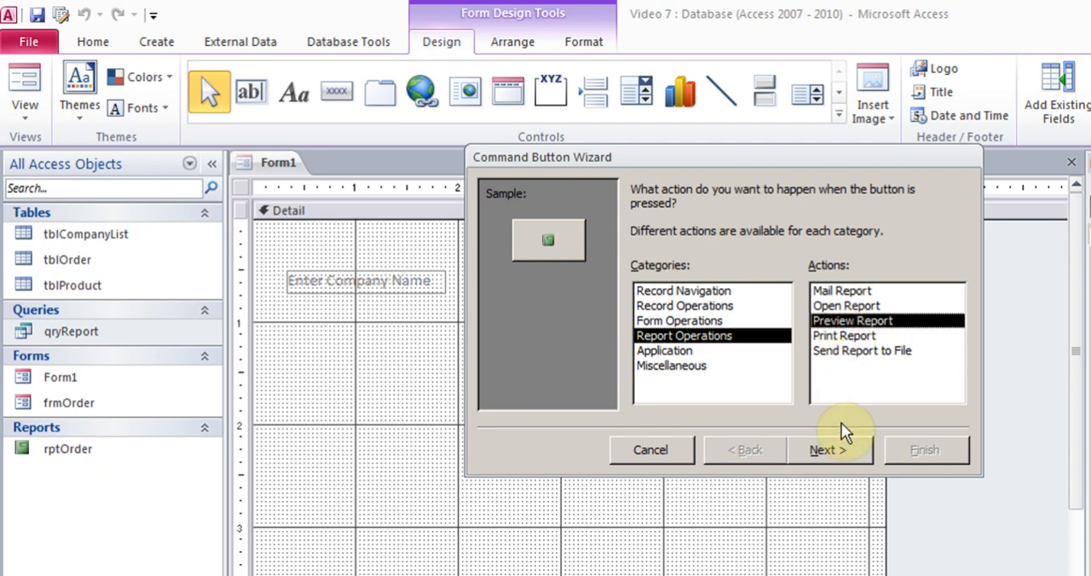
left_click(825, 450)
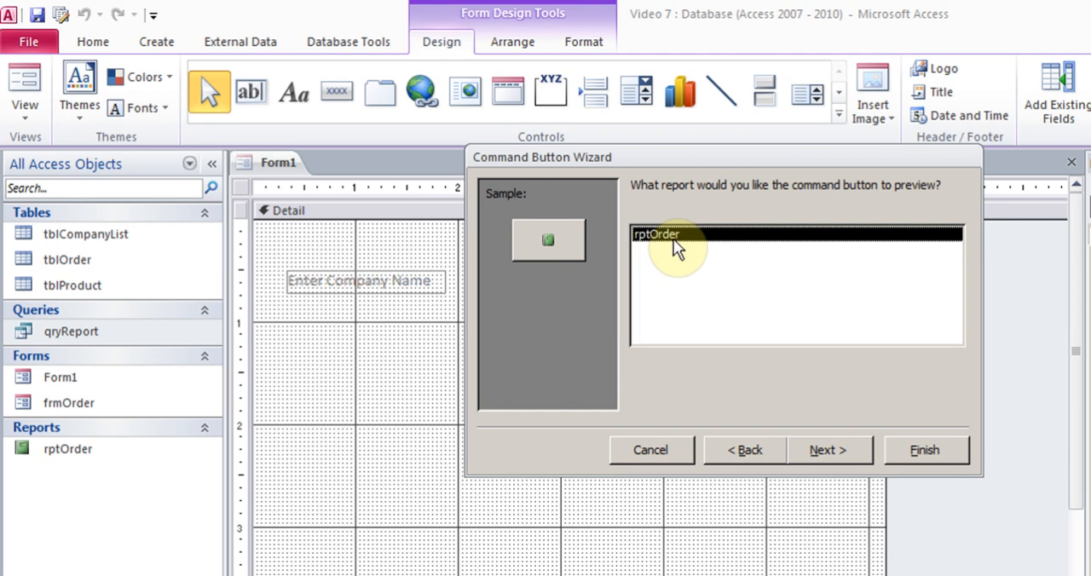
left_click(829, 451)
left_click(646, 274)
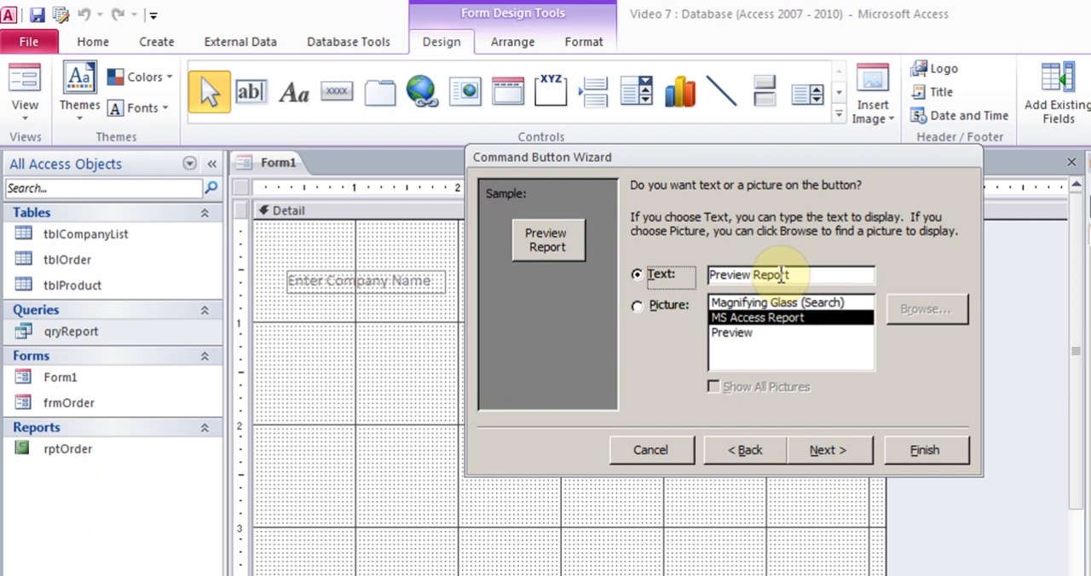
left_click(829, 450)
left_click(906, 451)
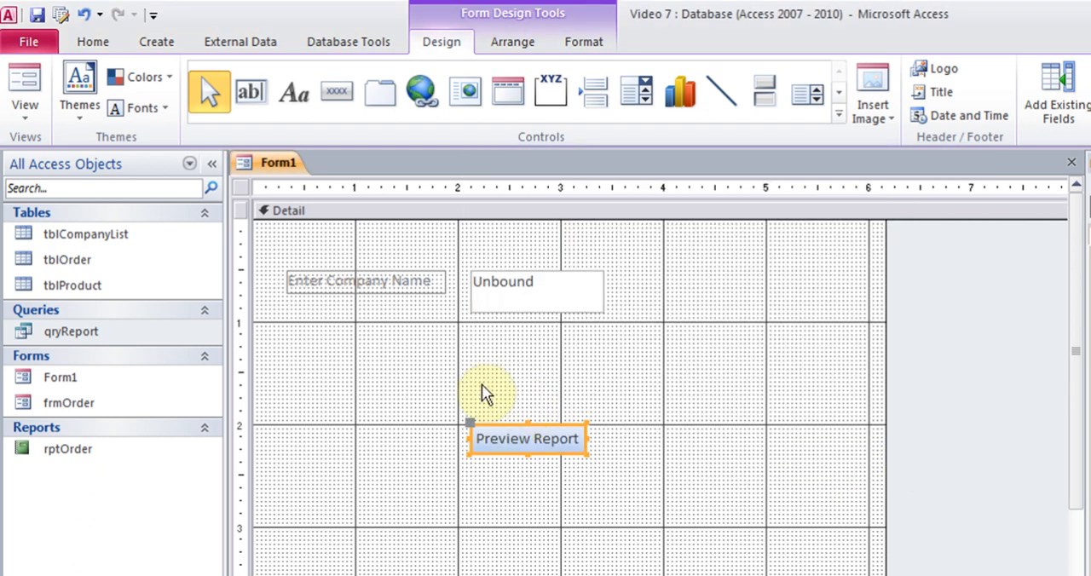
Show Form1 in Form View, enter Reliance as the company name, examine the previewed report up close, and close the preview.
left_click(33, 108)
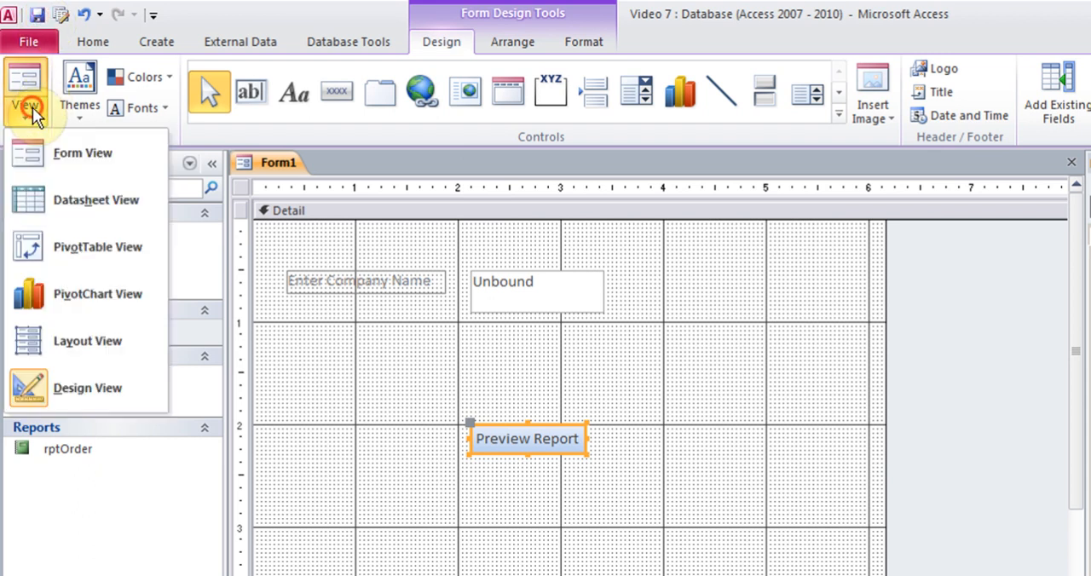
left_click(71, 160)
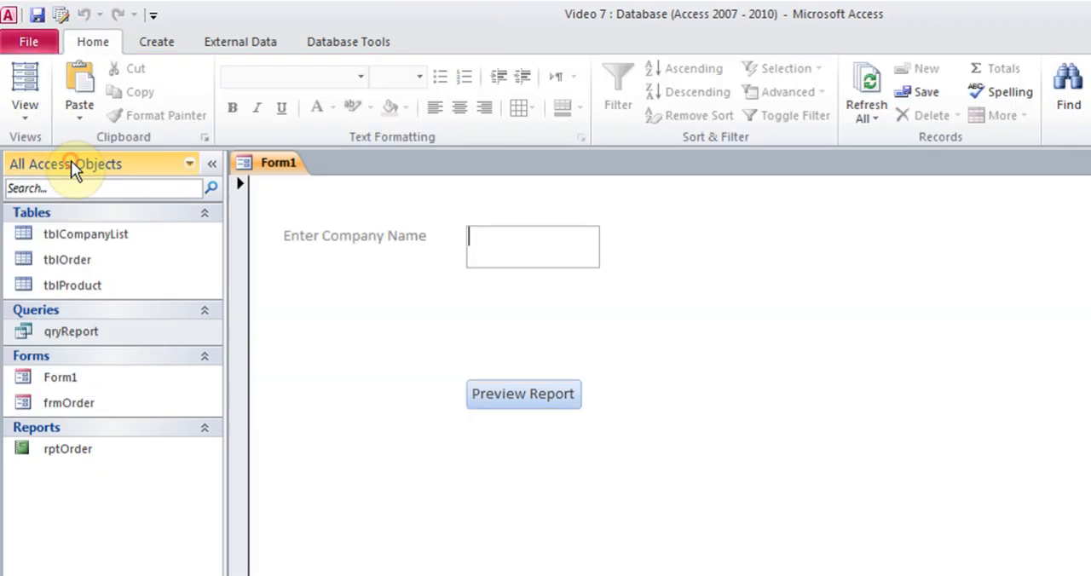
left_click(508, 246)
type("Reliance")
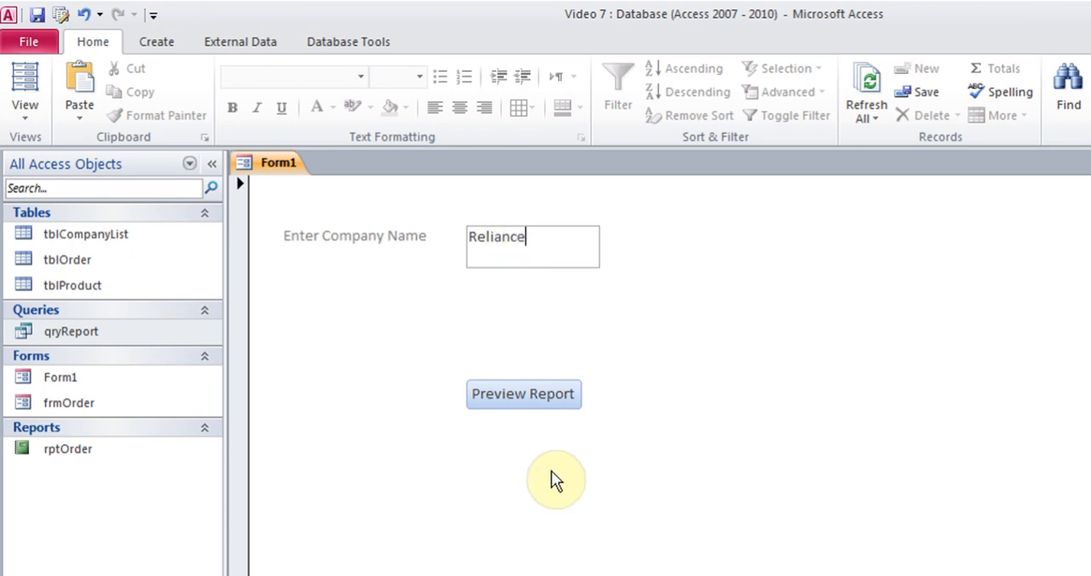
left_click(503, 399)
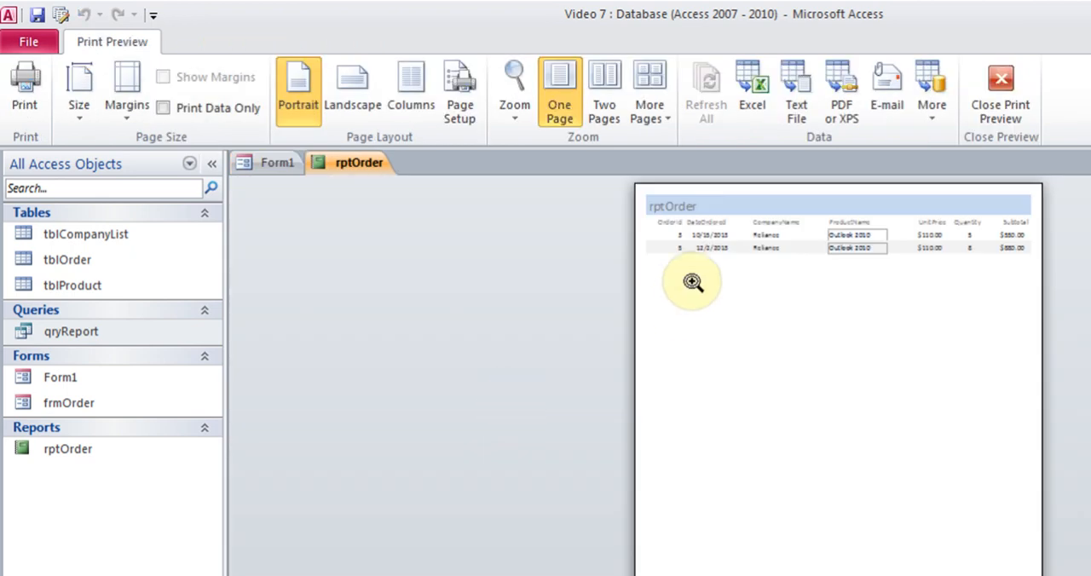
left_click(716, 249)
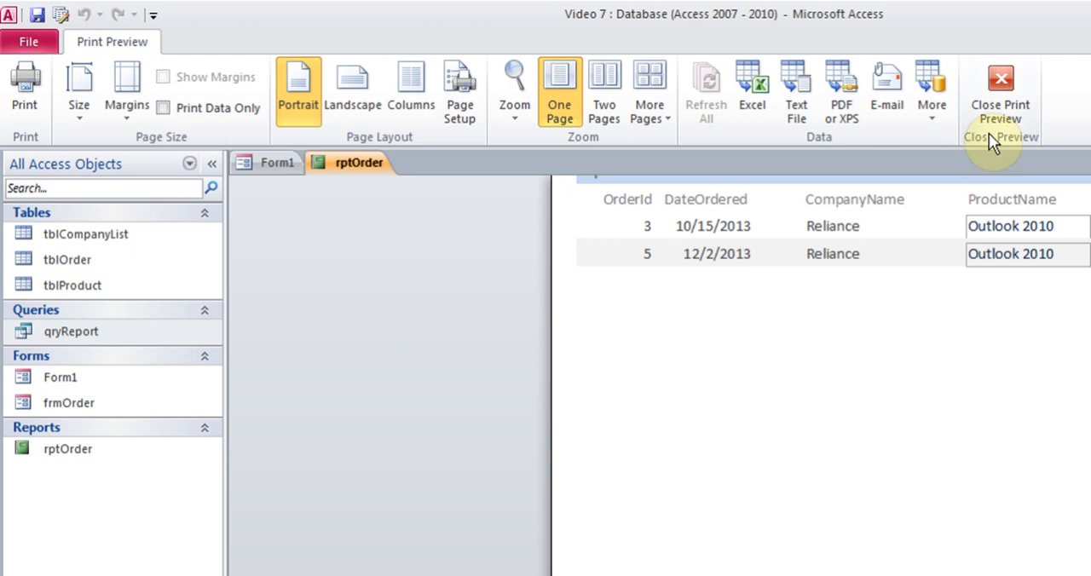
left_click(997, 88)
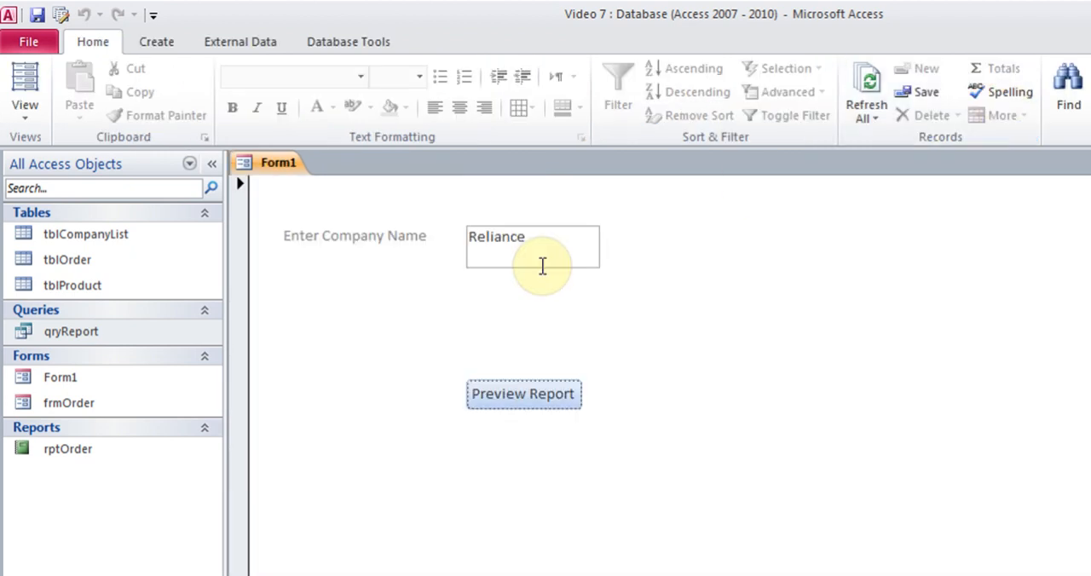
Change the company name on Form1 to Birla, preview the report, zoom in on its records, and close the preview.
double_click(526, 239)
type("Birla")
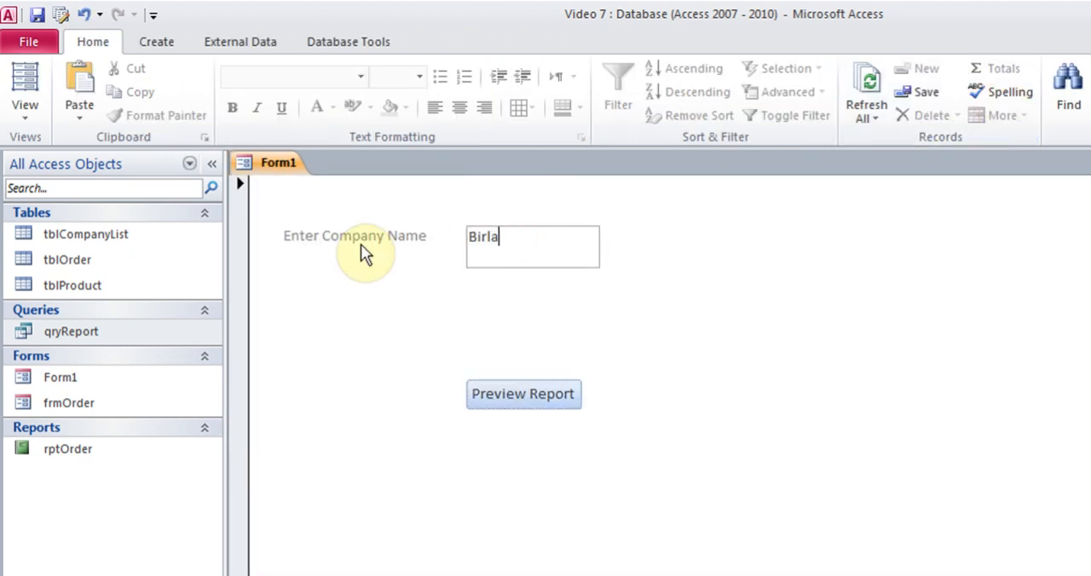
left_click(522, 394)
left_click(729, 252)
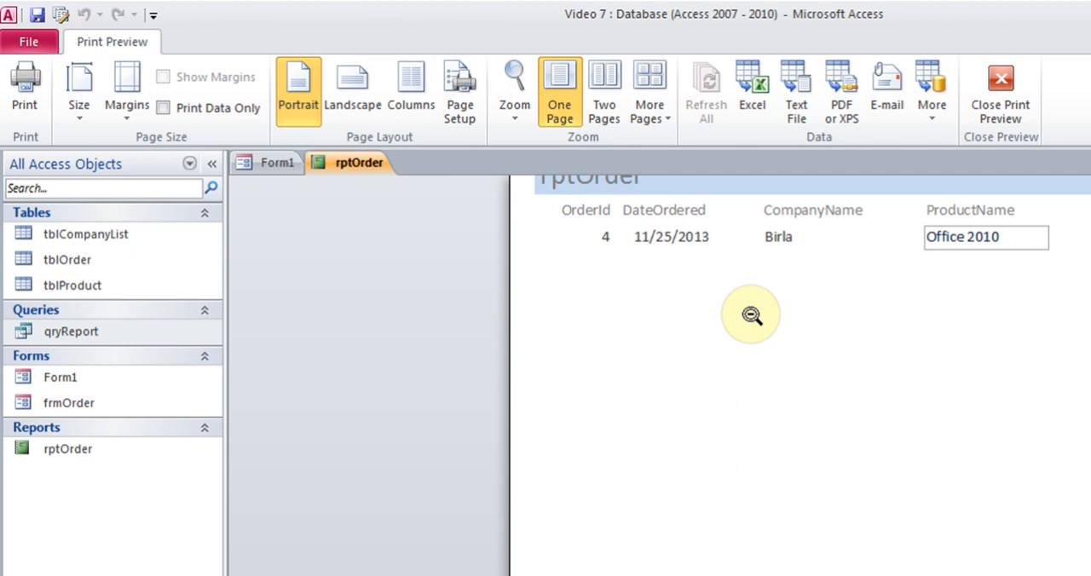
left_click(1002, 87)
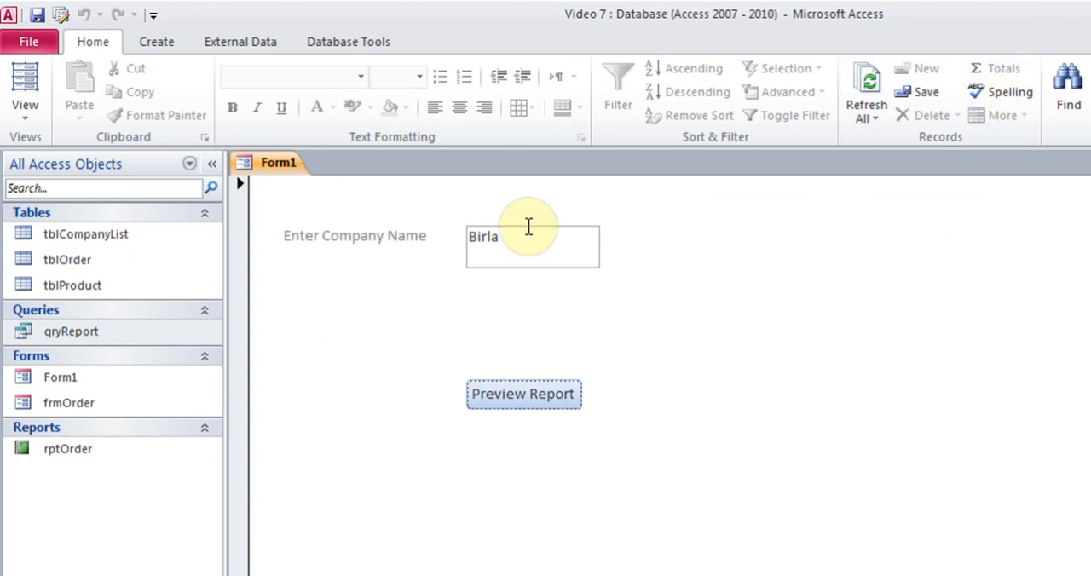
Open qryReport to compare its records with the company name entered on Form1, and close the query.
double_click(85, 337)
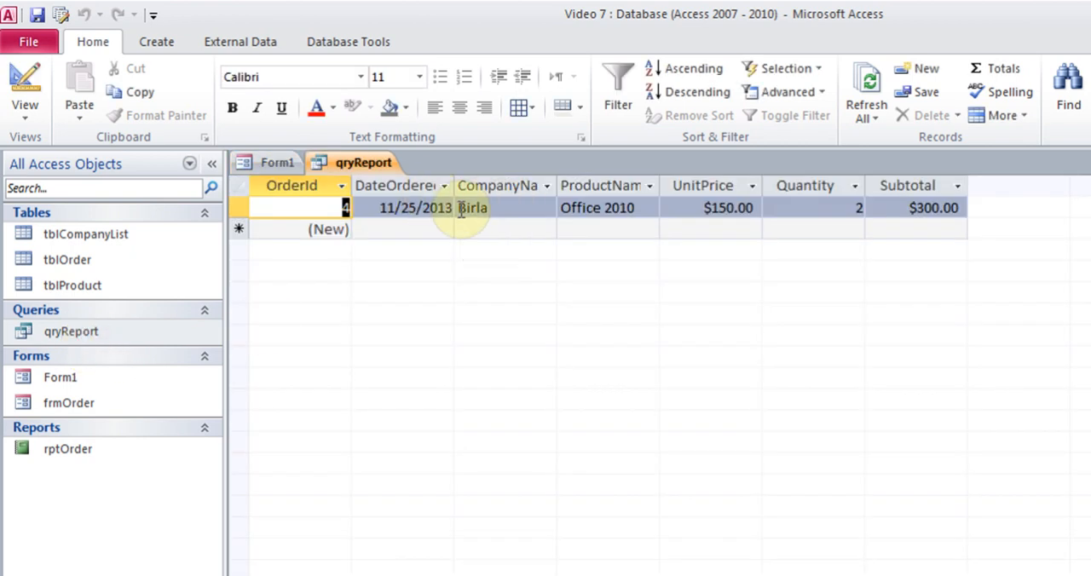
left_click(284, 163)
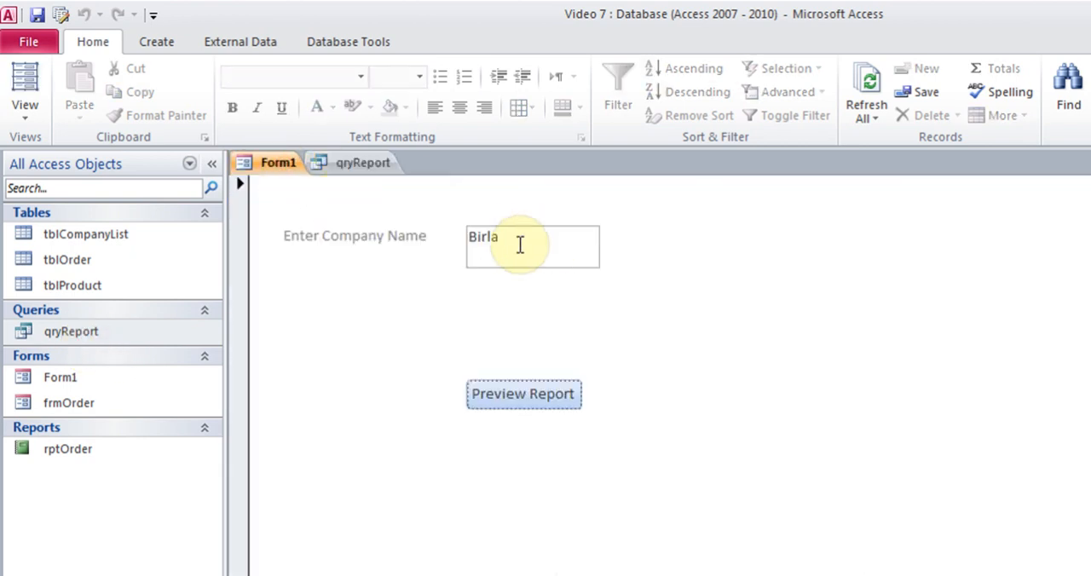
left_click(387, 167)
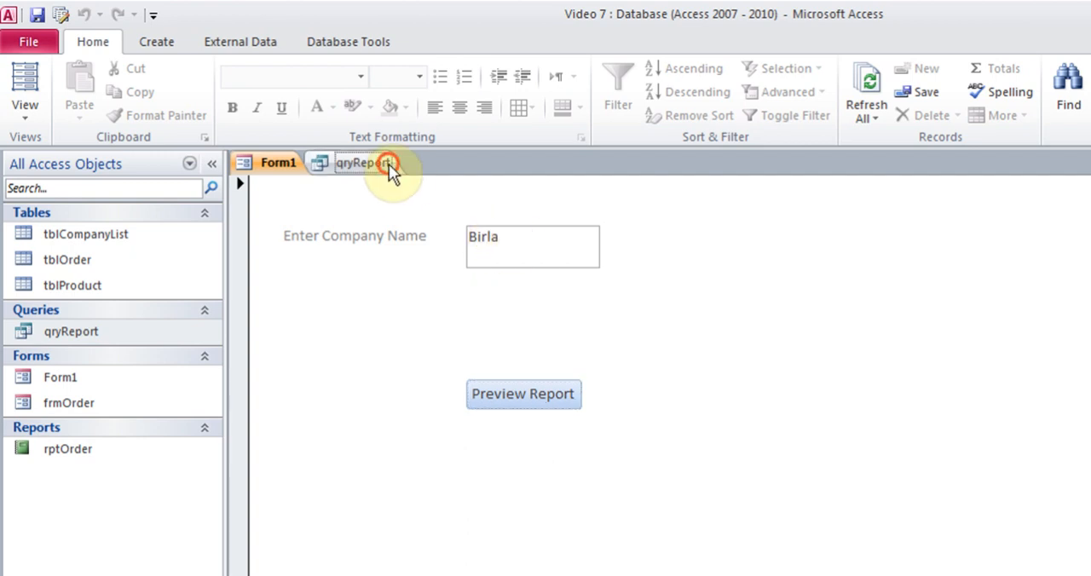
key("ctrl+w")
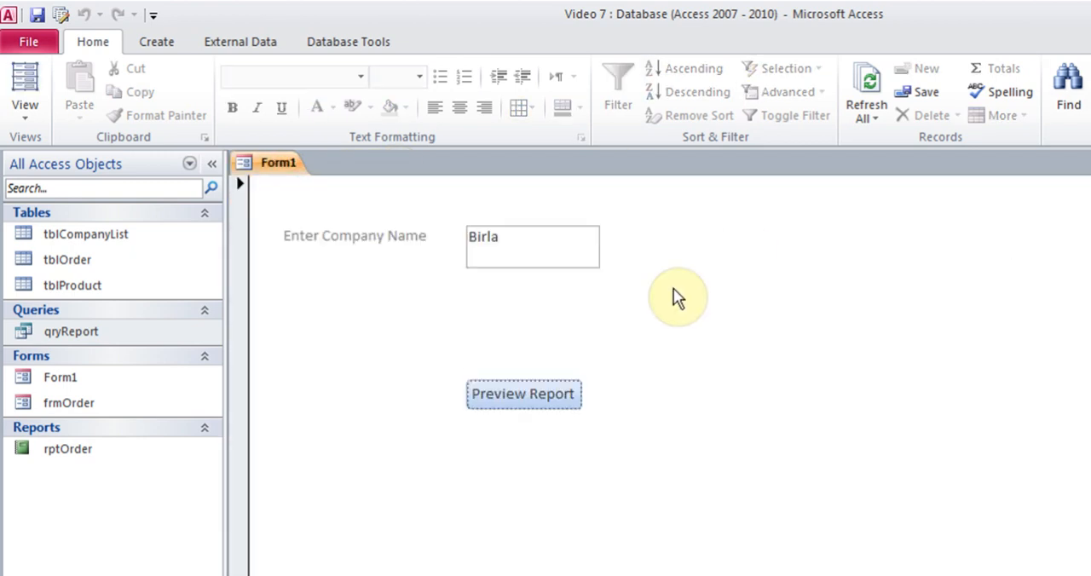
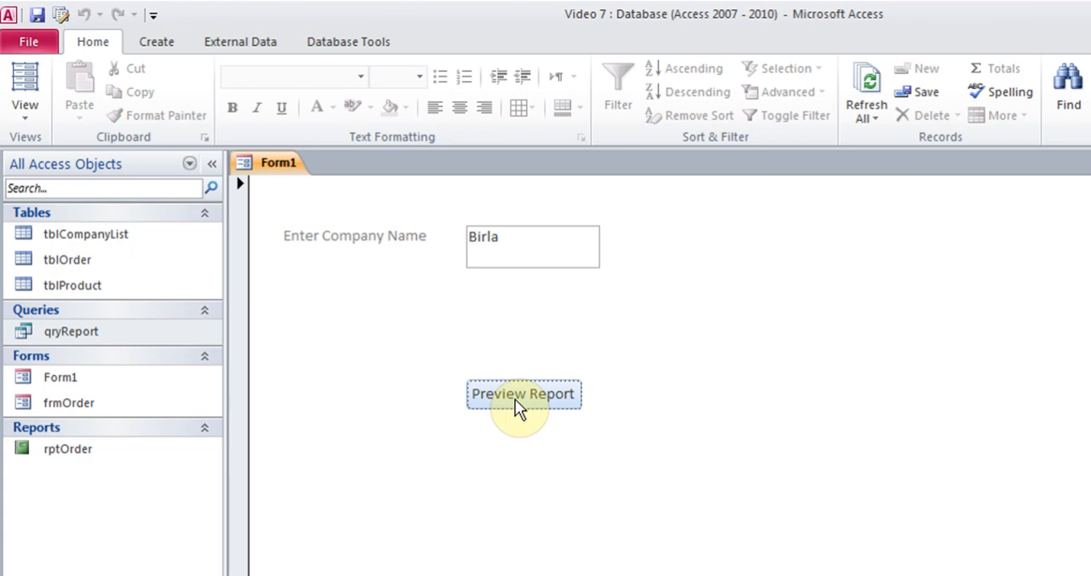
Show Form1 in Design View and add a text box about 1.25 inches wide below the company name box.
left_click(25, 107)
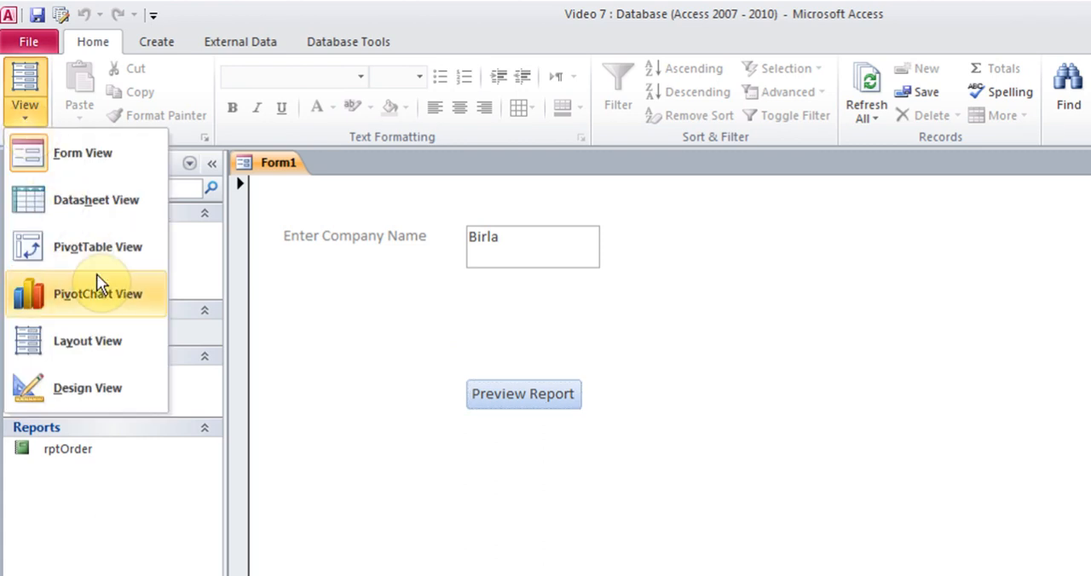
left_click(87, 396)
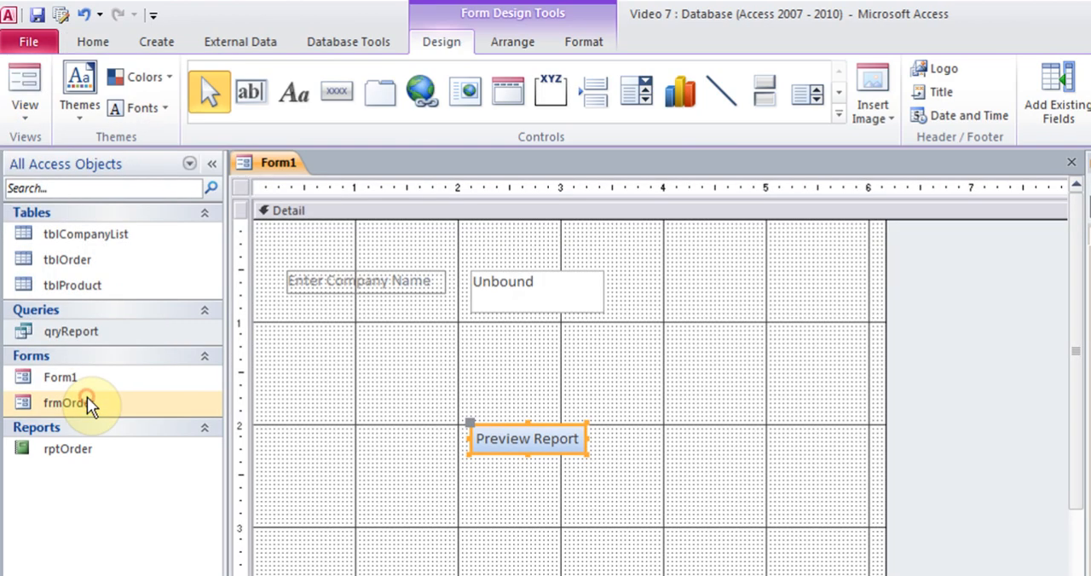
left_click(477, 364)
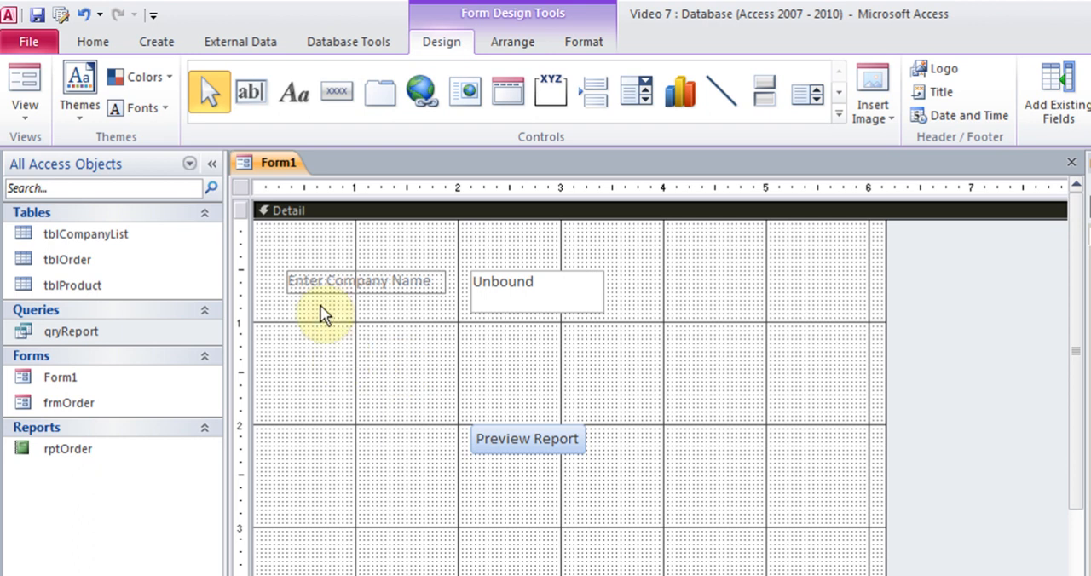
left_click(256, 94)
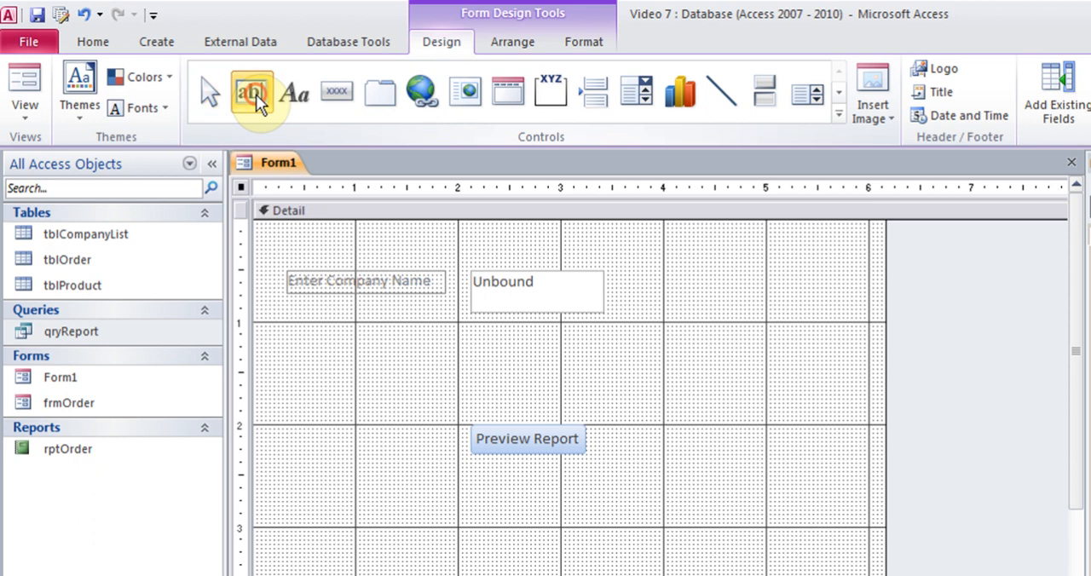
left_click_drag(474, 327, 602, 366)
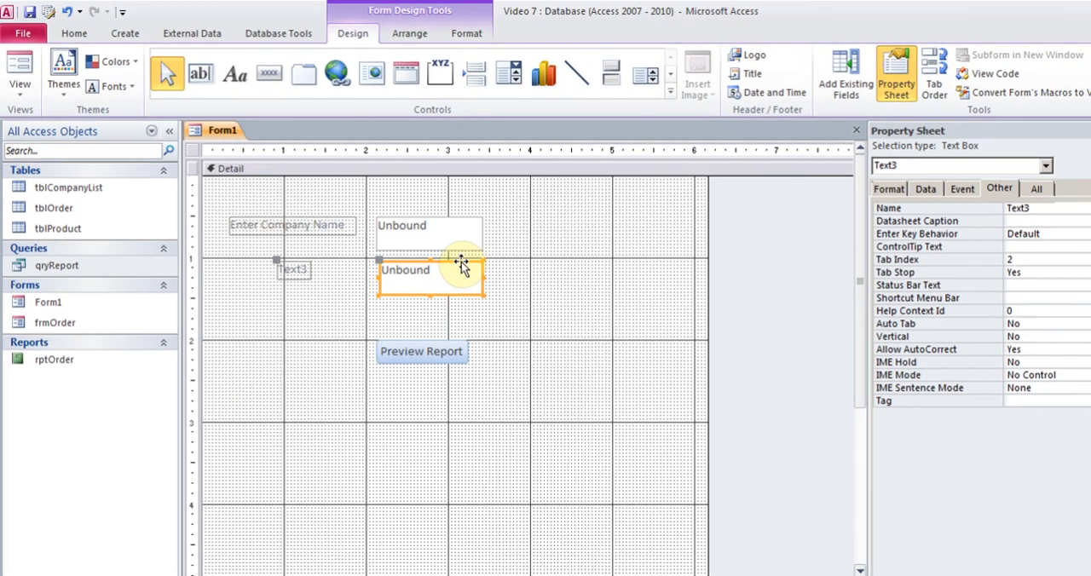
Name the new text box below the company name box StartDate.
right_click(542, 309)
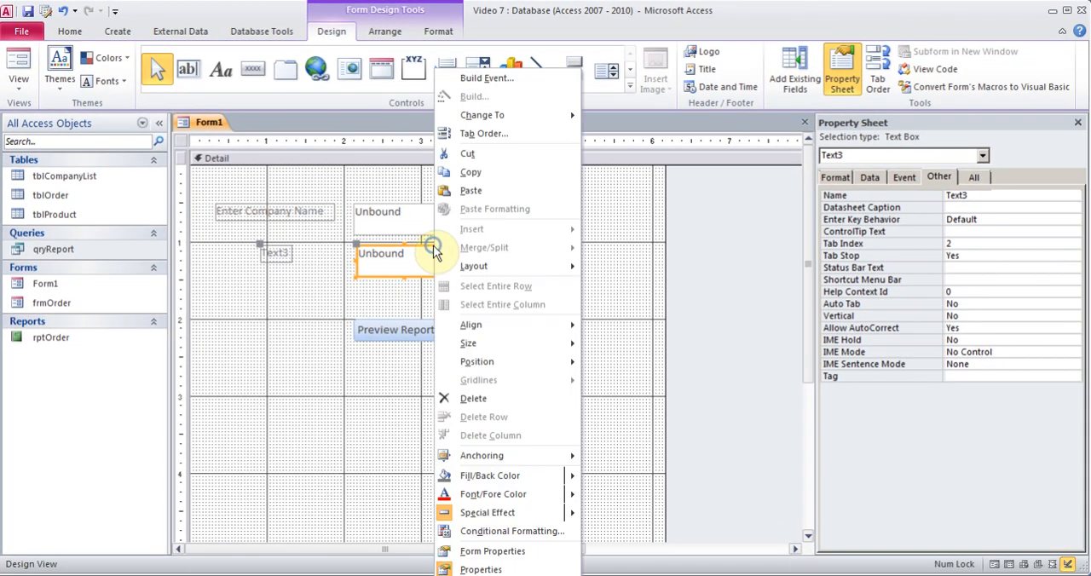
left_click(494, 569)
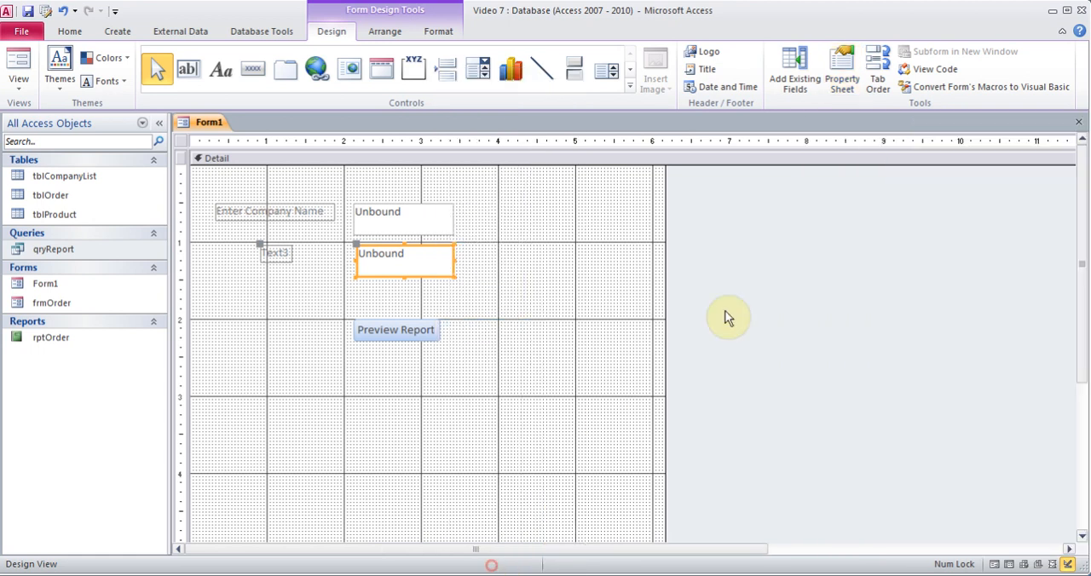
right_click(435, 246)
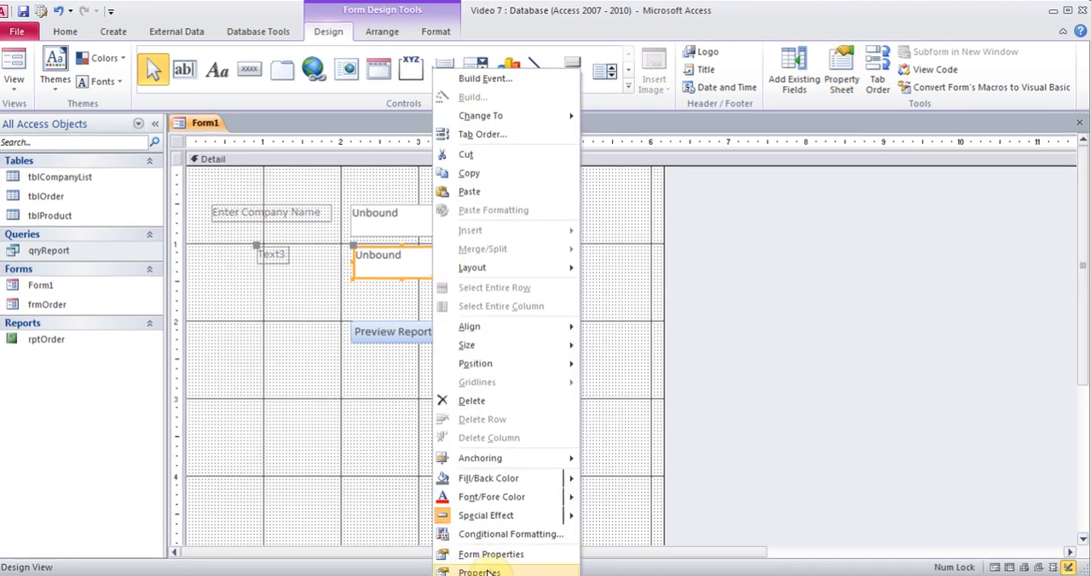
left_click(481, 571)
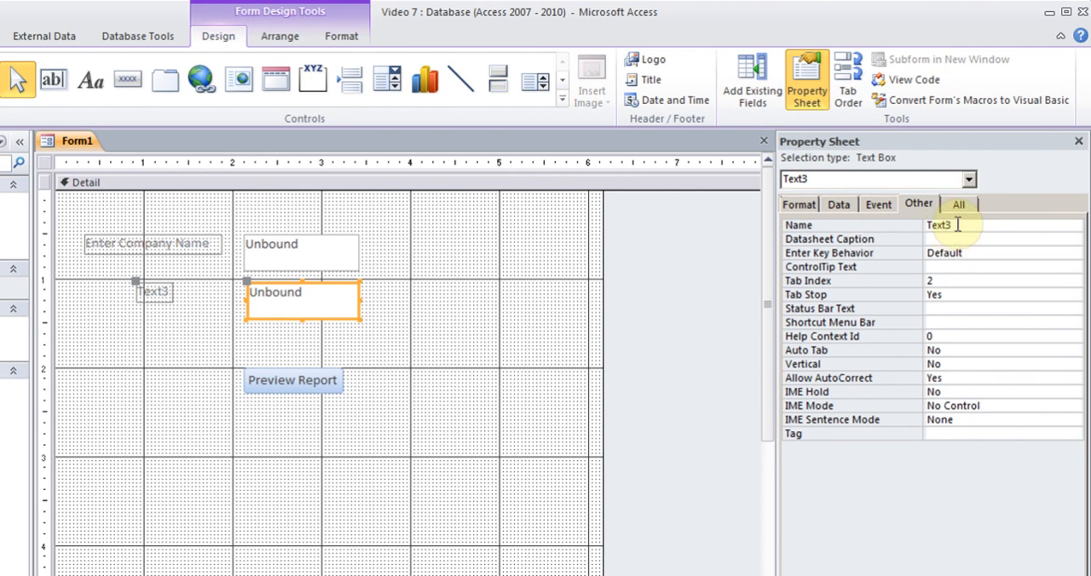
left_click_drag(961, 225, 918, 225)
type("Sta")
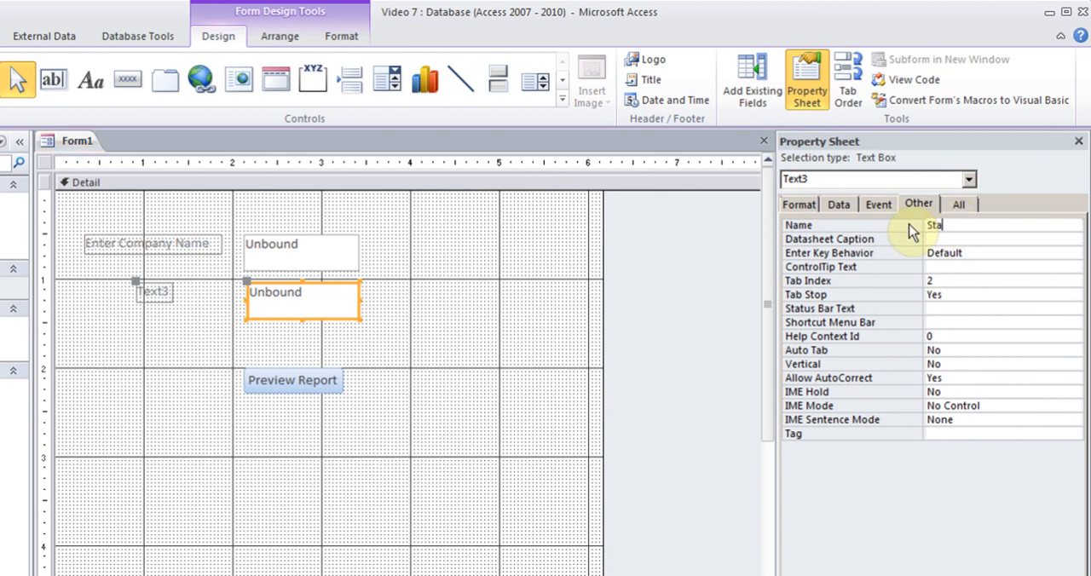
type("rtDate")
Set the caption of the StartDate text box's label to Enter Start Date.
left_click(156, 291)
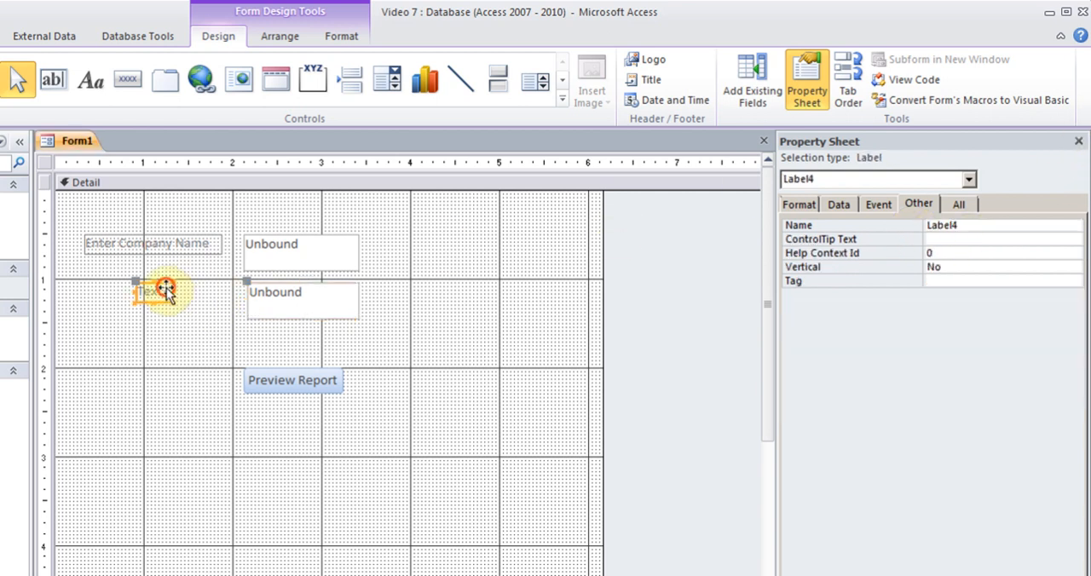
left_click(799, 204)
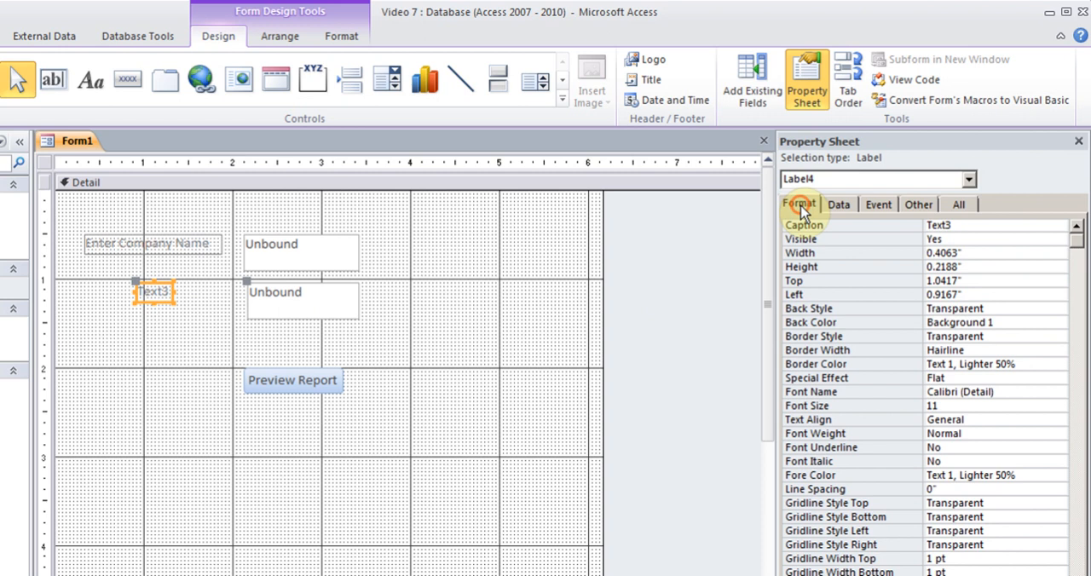
double_click(960, 225)
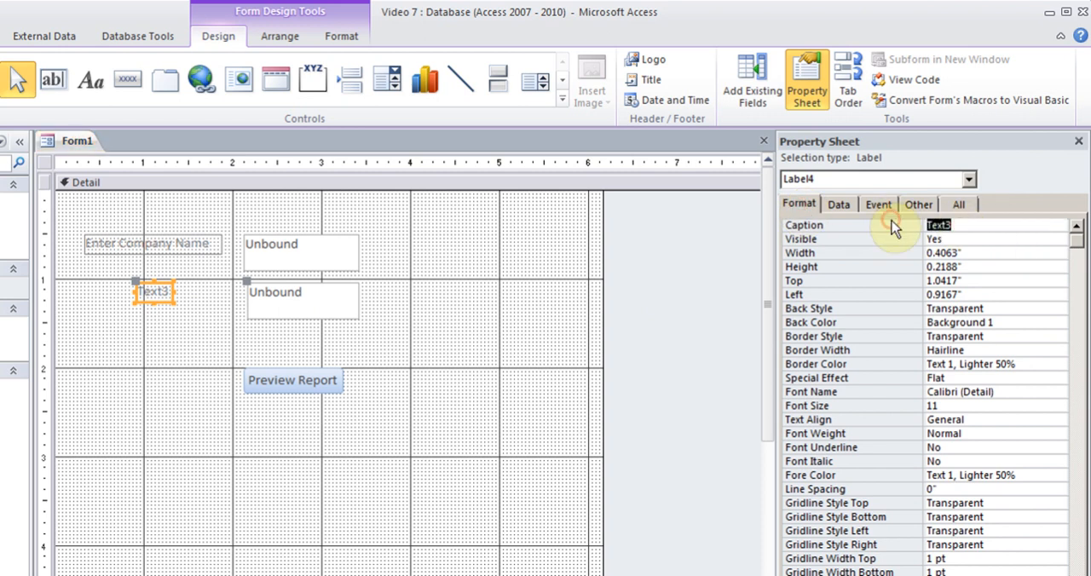
type("Enter Start Date")
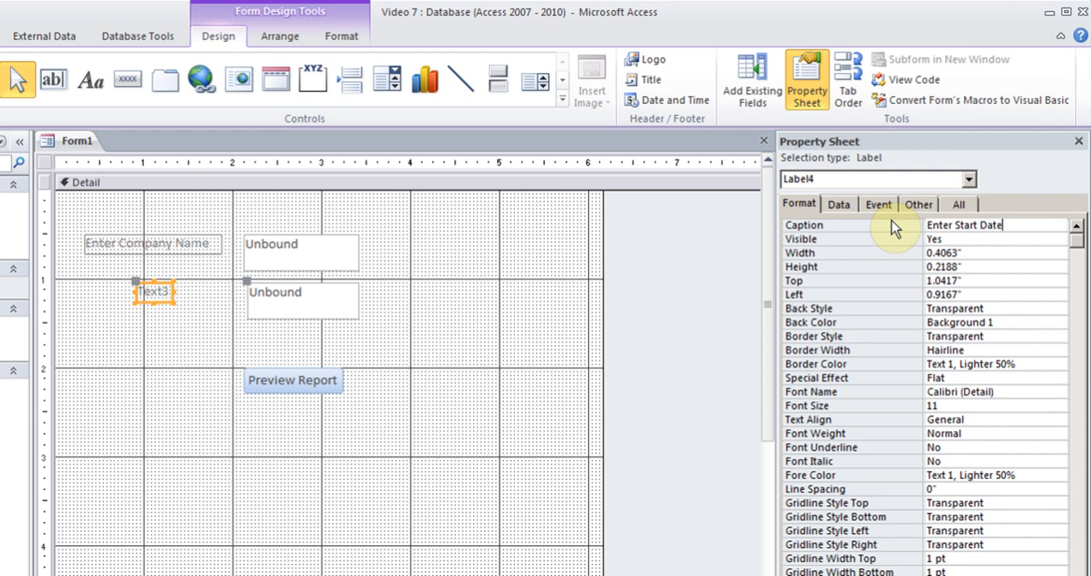
Set the StartDate text box's format to Medium Date and close its properties.
left_click(335, 300)
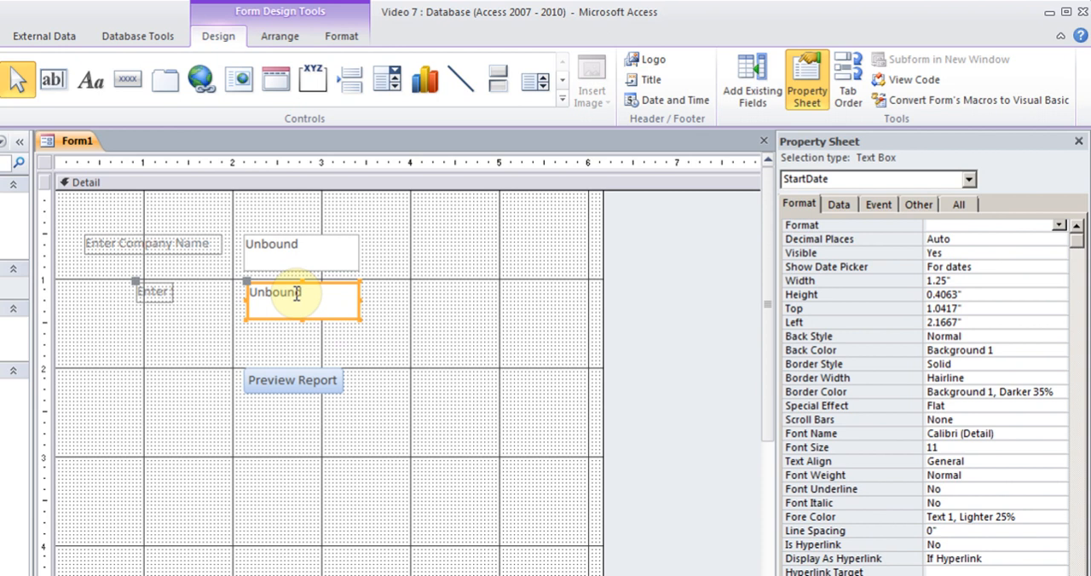
left_click(1060, 226)
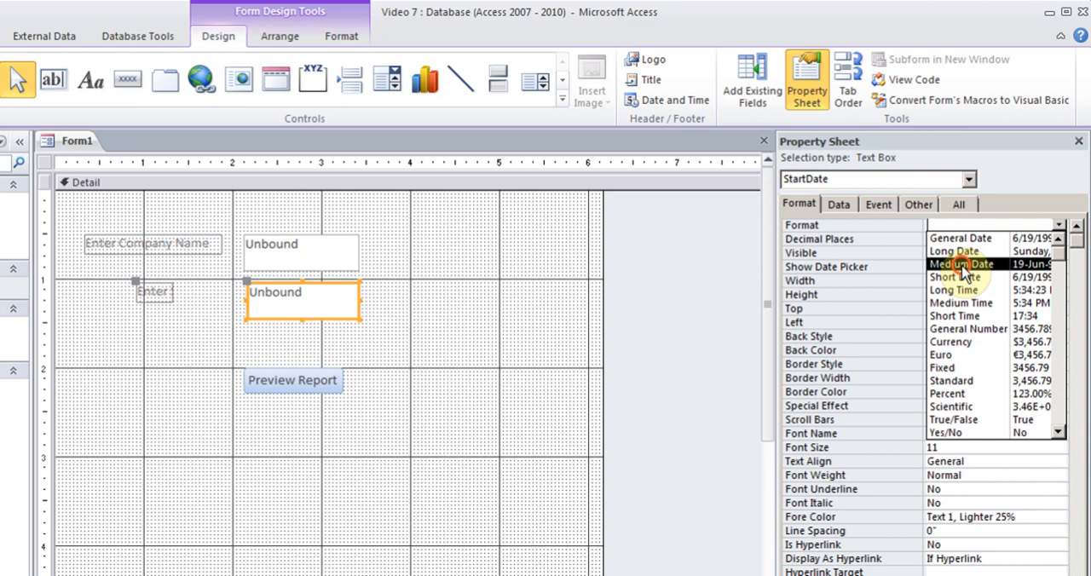
left_click(962, 266)
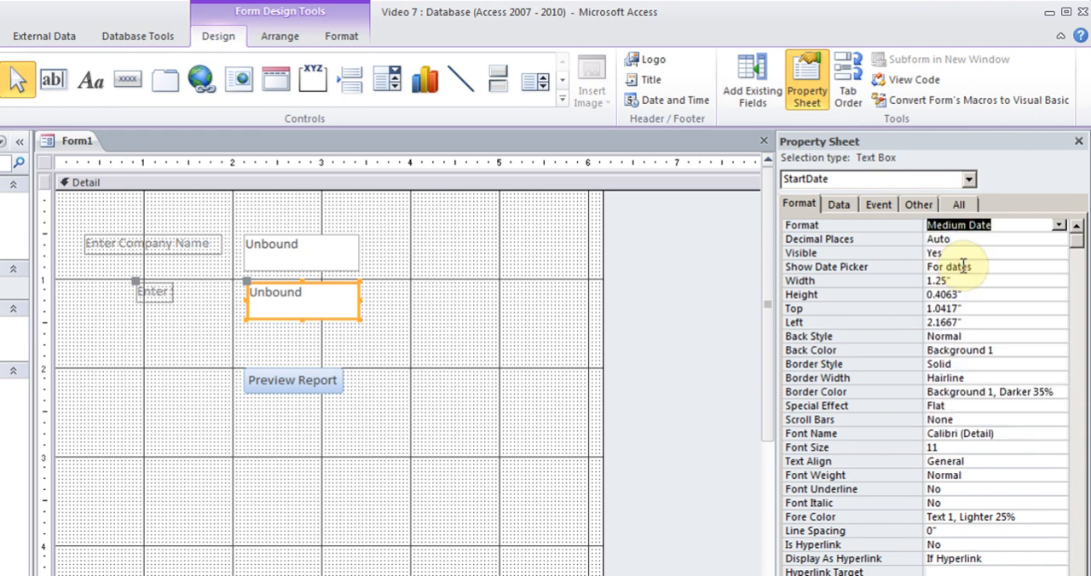
left_click(1078, 141)
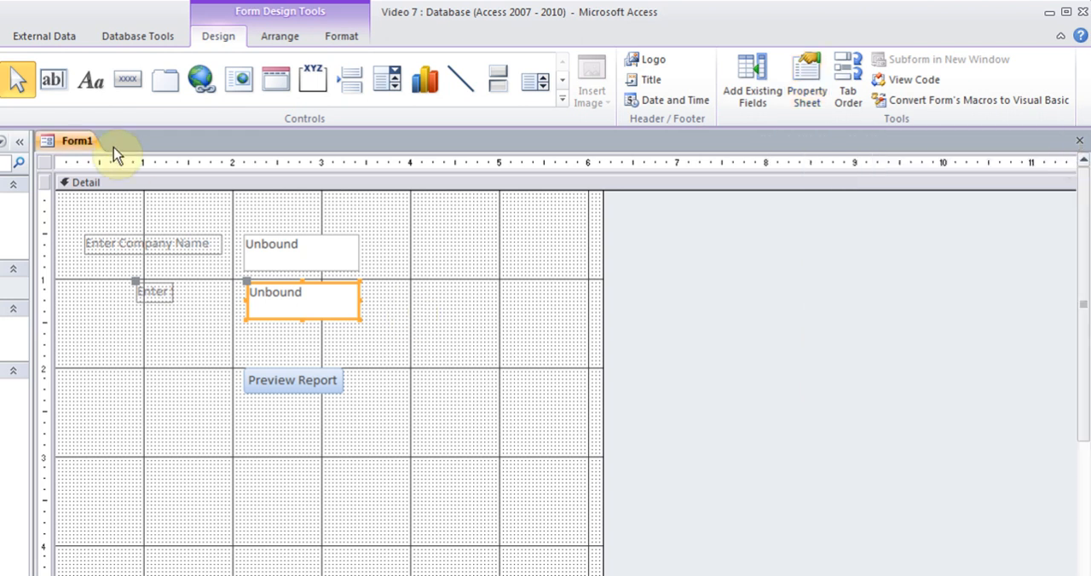
Add a text box about 1.3 inches wide between StartDate and the Preview Report button, and name it EndDate.
left_click(52, 79)
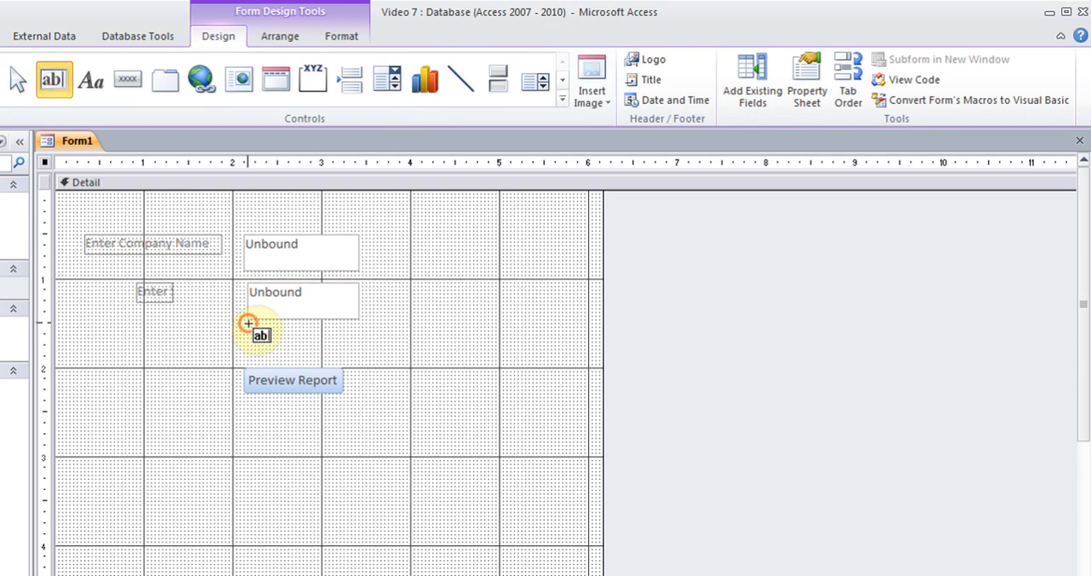
left_click_drag(247, 323, 363, 358)
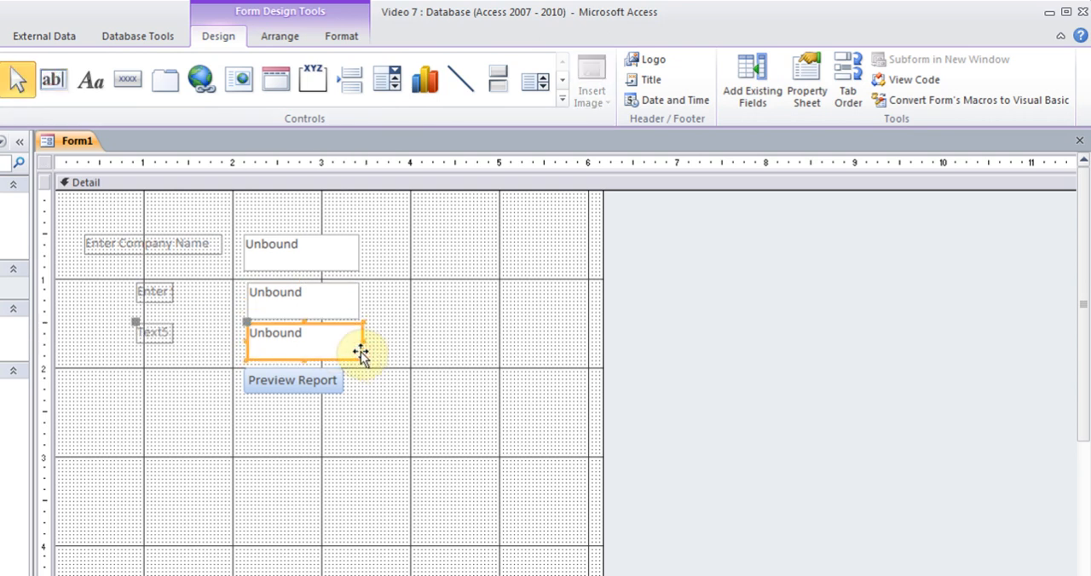
right_click(348, 324)
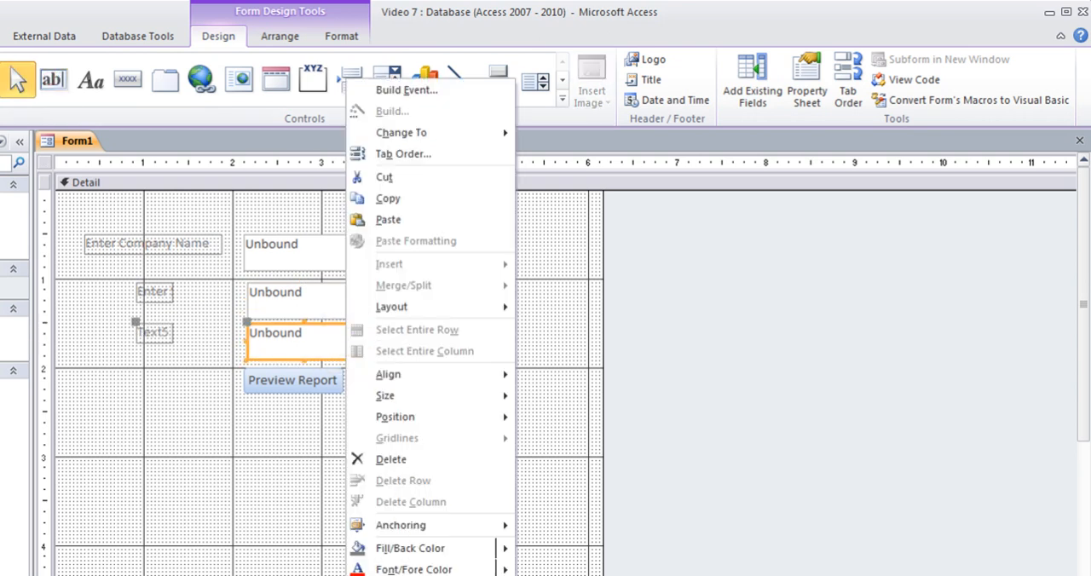
left_click(405, 575)
left_click(923, 207)
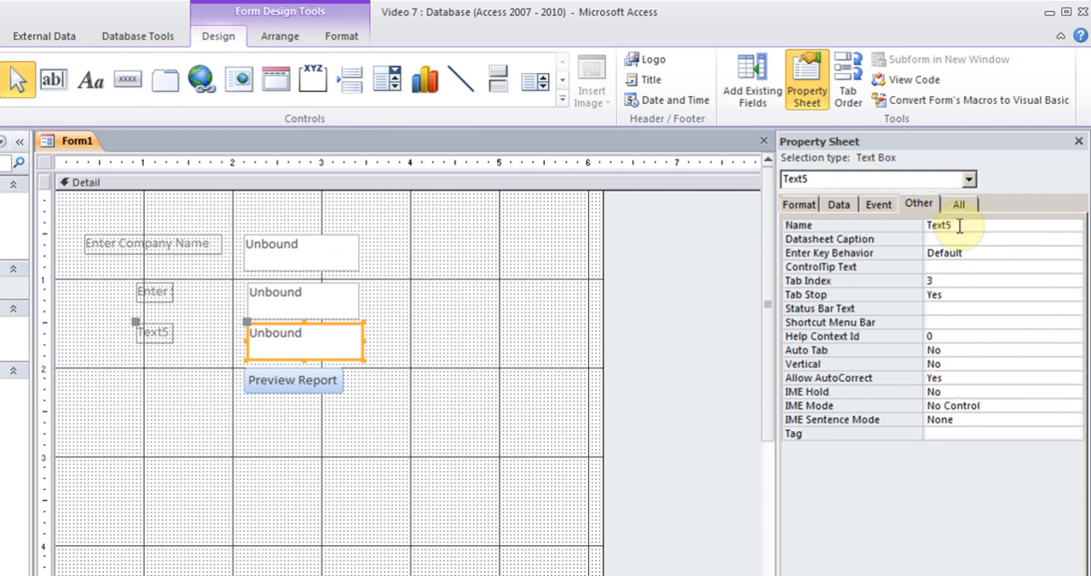
left_click_drag(959, 226, 920, 226)
type("end")
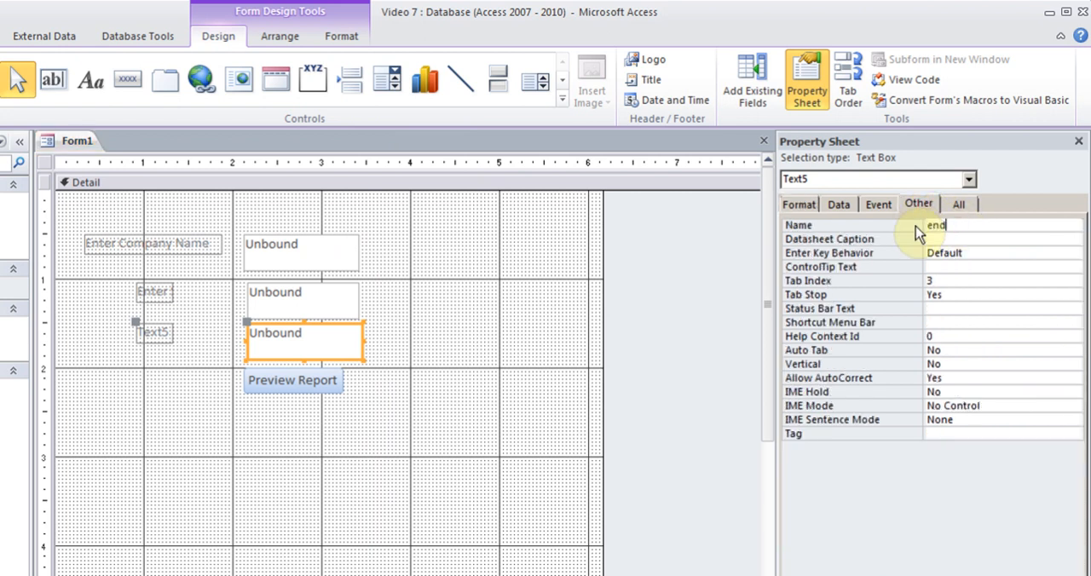
key("BackSpace")
key("BackSpace")
key("BackSpace")
type("EndDate")
Set the caption of the EndDate text box's label to Enter End Date.
left_click(151, 337)
left_click(798, 204)
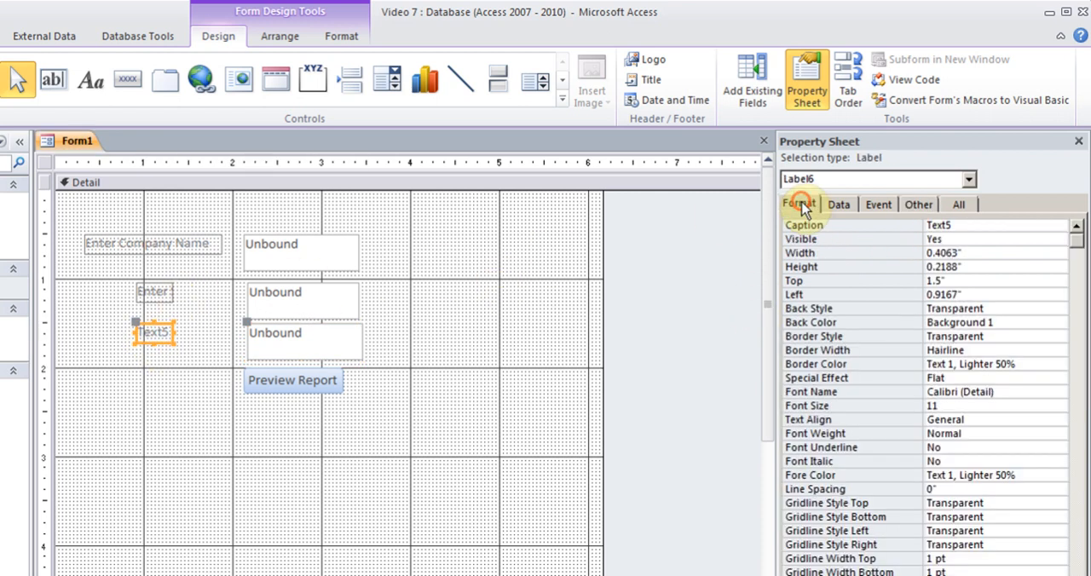
left_click_drag(956, 226, 906, 226)
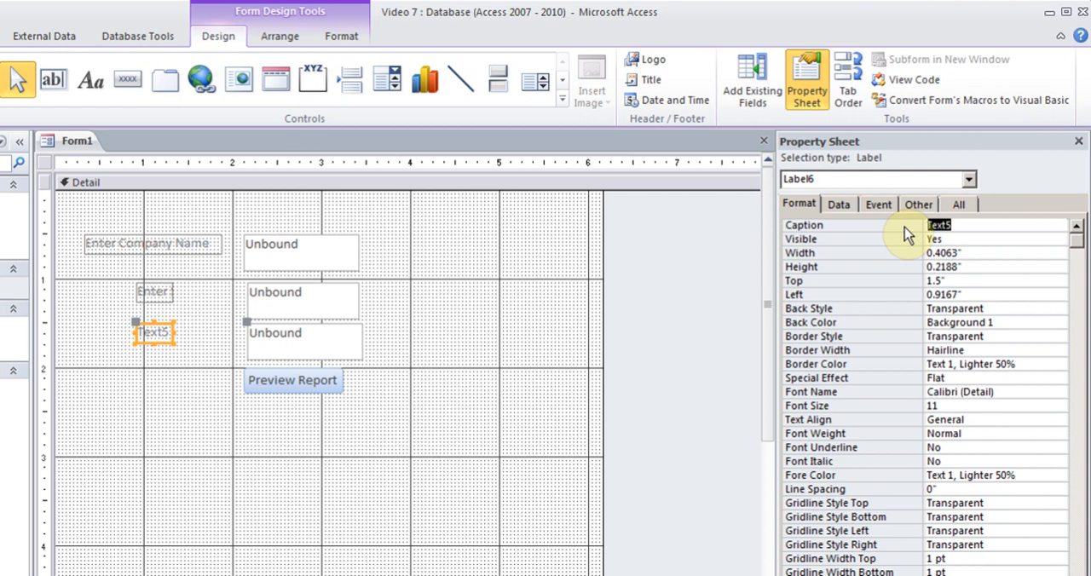
type("Enter End Date")
Set the EndDate text box's format to Medium Date.
left_click(344, 330)
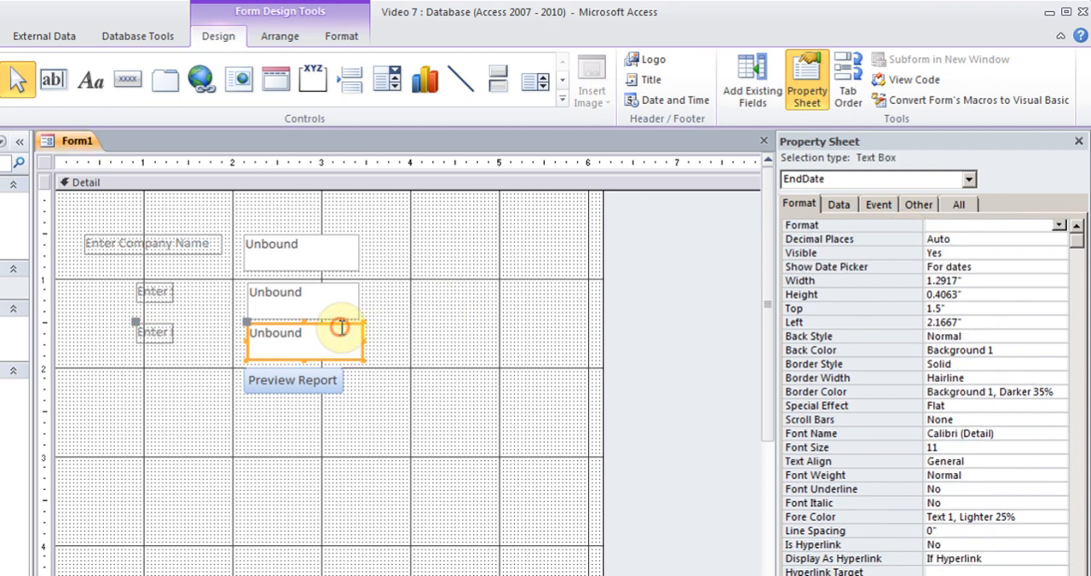
left_click(1058, 225)
left_click(997, 264)
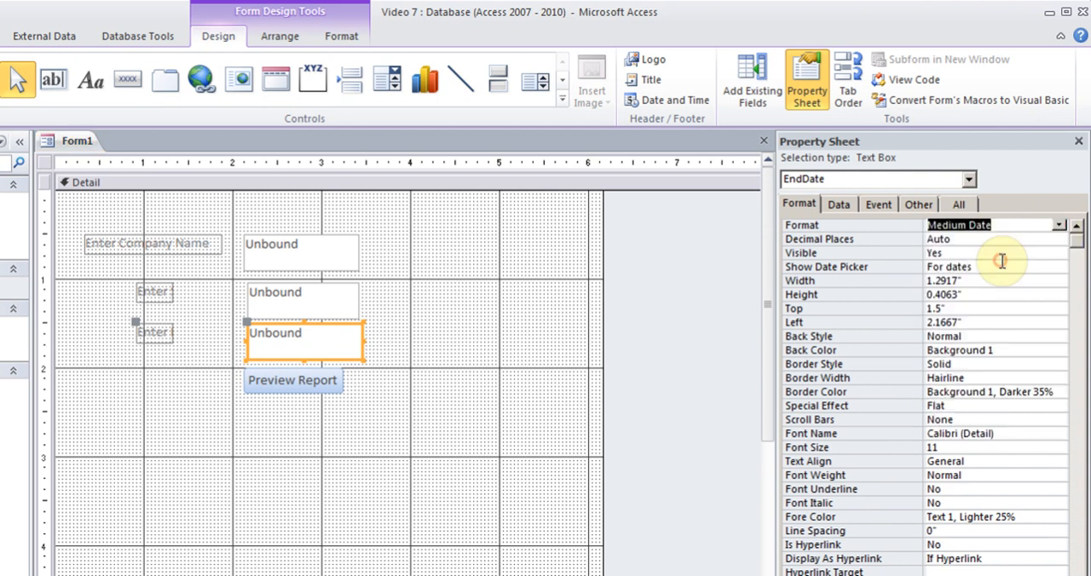
Widen the Enter End Date and Enter Start Date labels to about 1.1 inches to fit their full captions.
left_click(152, 333)
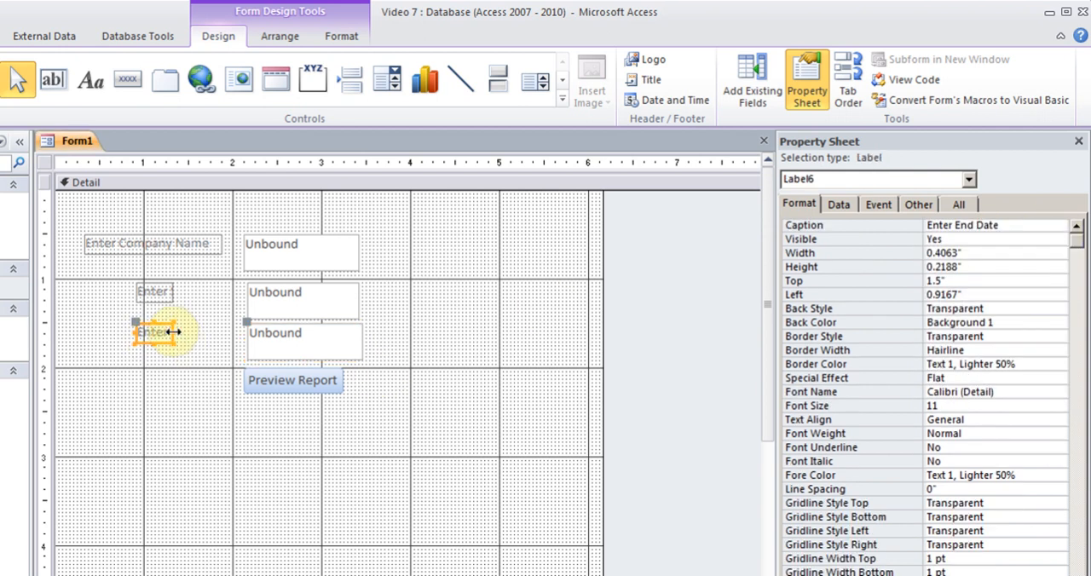
left_click_drag(171, 332, 233, 333)
left_click(162, 291)
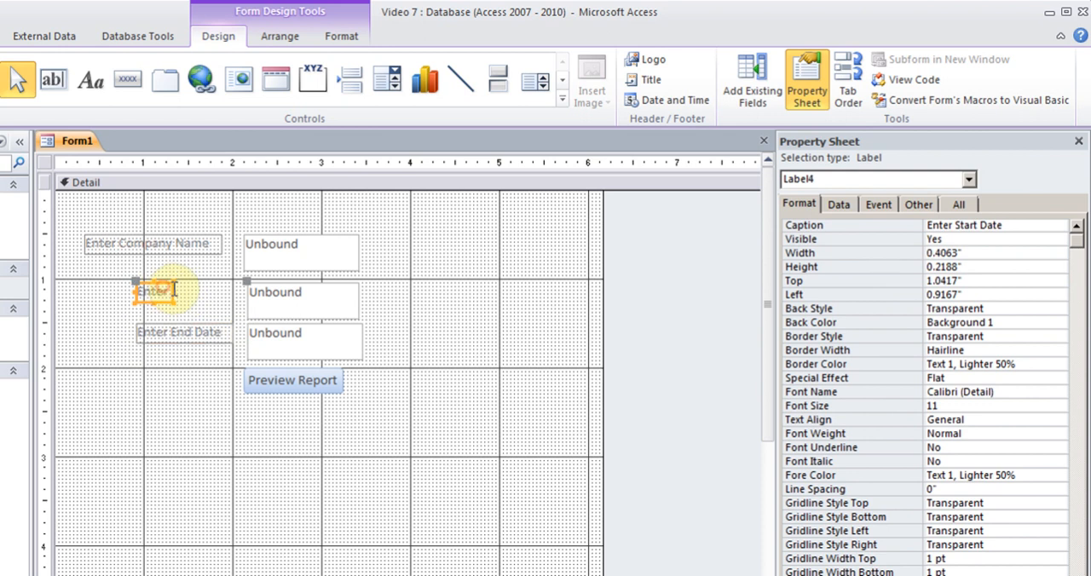
left_click_drag(173, 291, 232, 292)
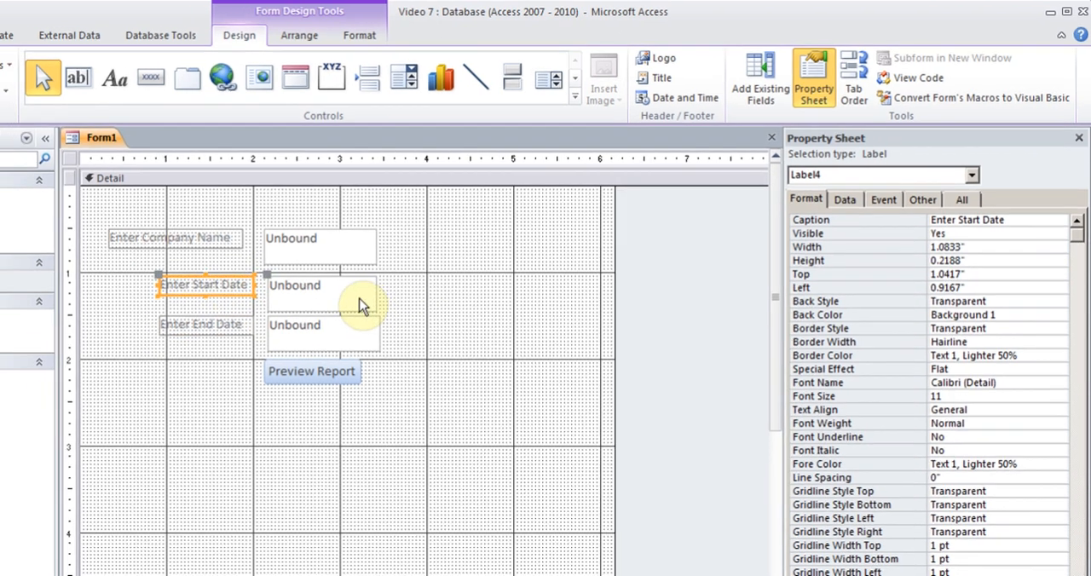
left_click(341, 300)
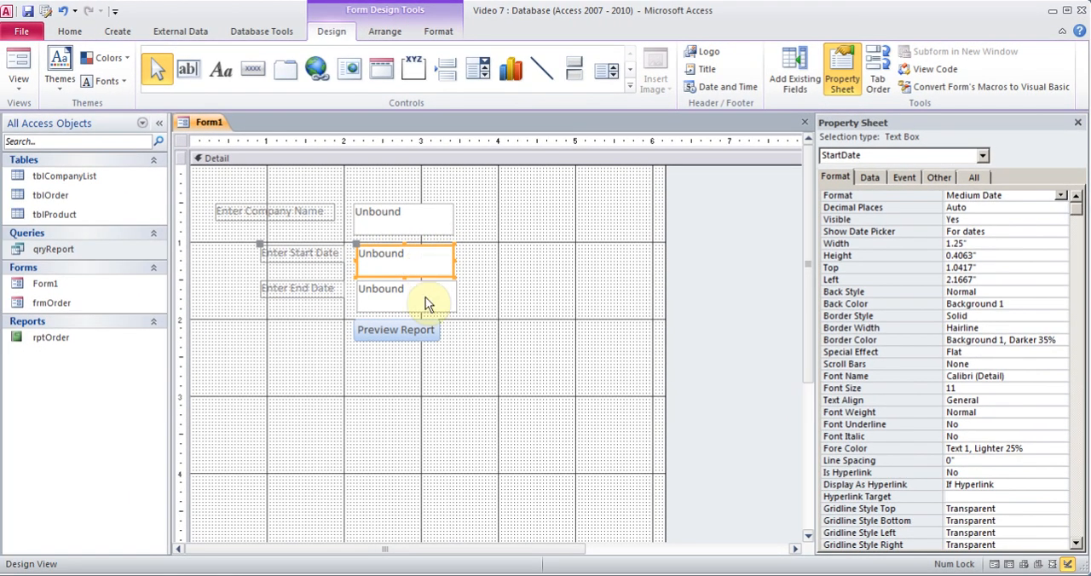
left_click(426, 298)
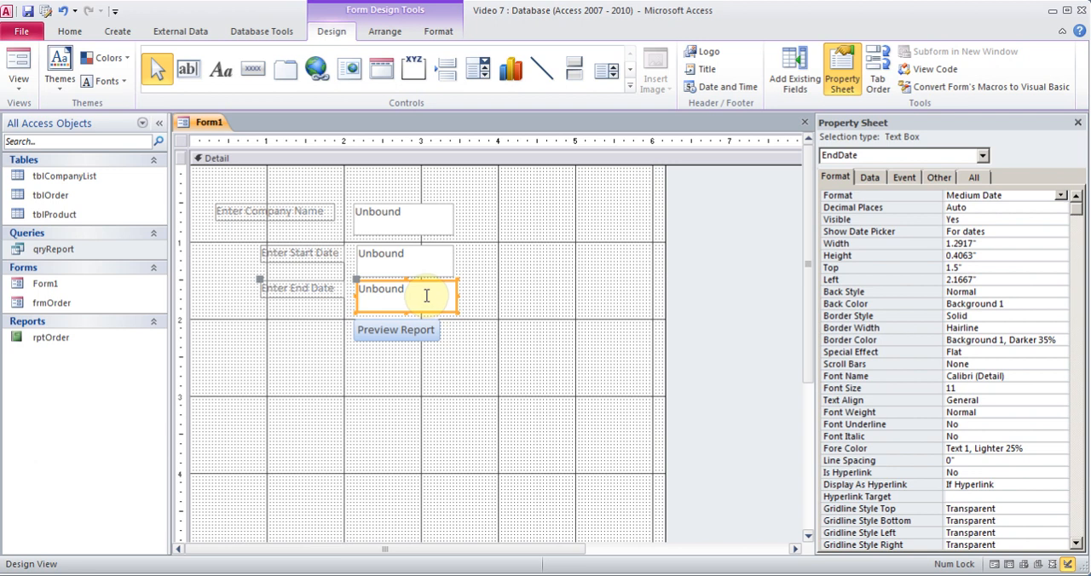
left_click(397, 258)
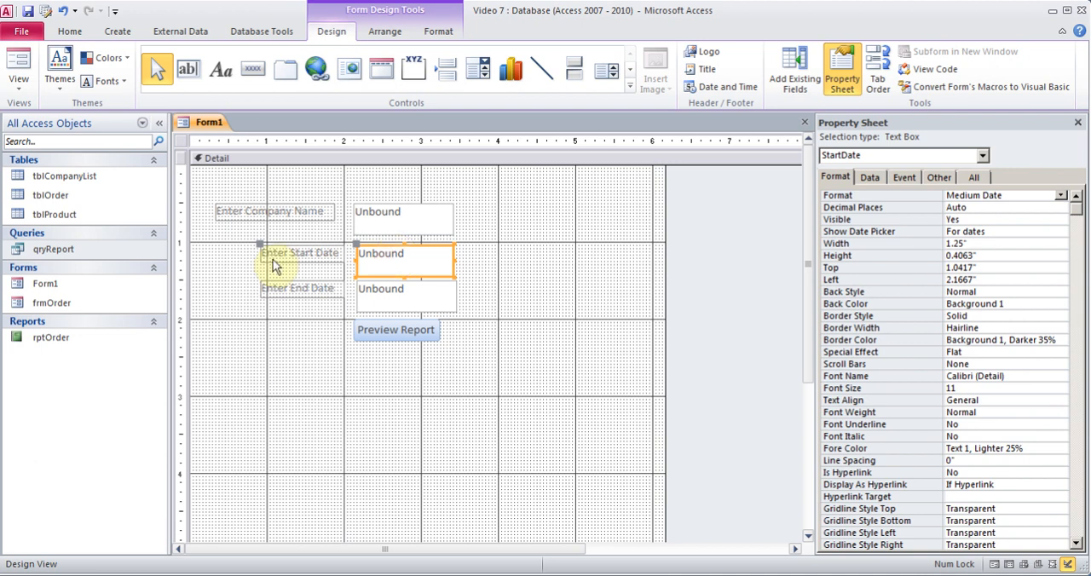
Open the qryReport query in Design View and go to the criteria cell of the DateOrdered field.
right_click(93, 248)
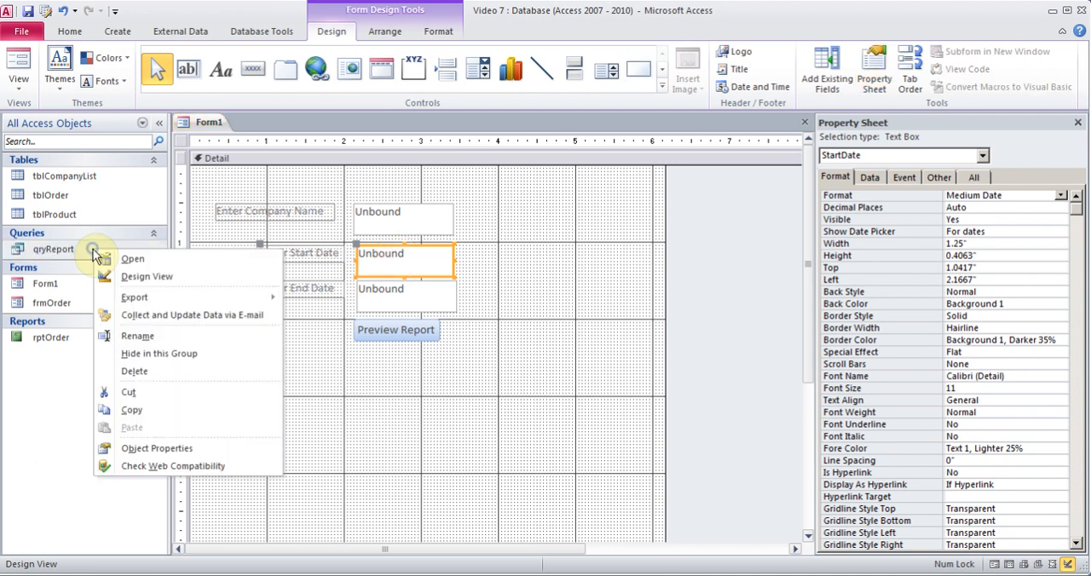
left_click(156, 279)
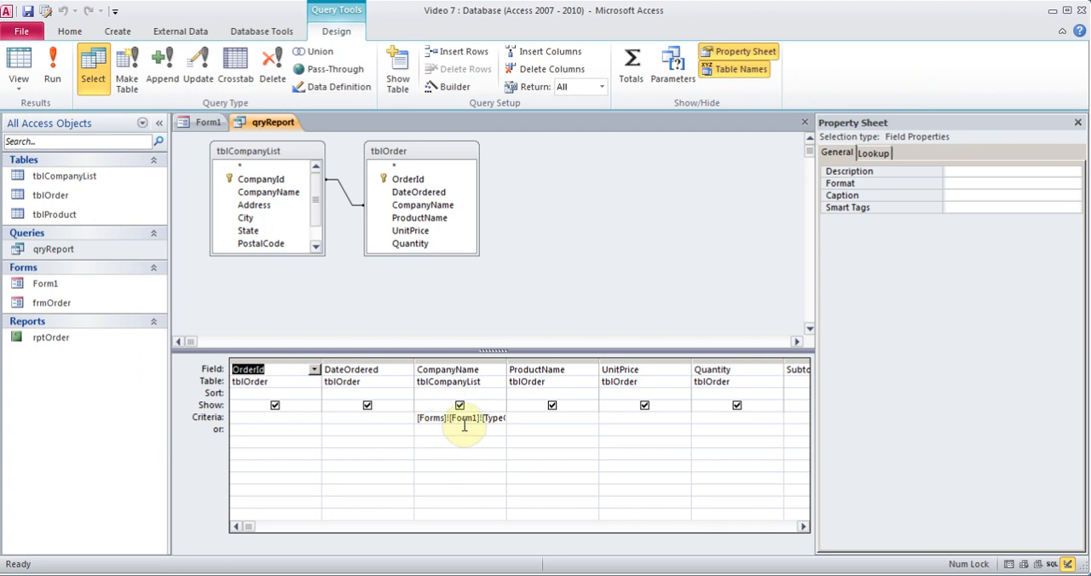
left_click(330, 418)
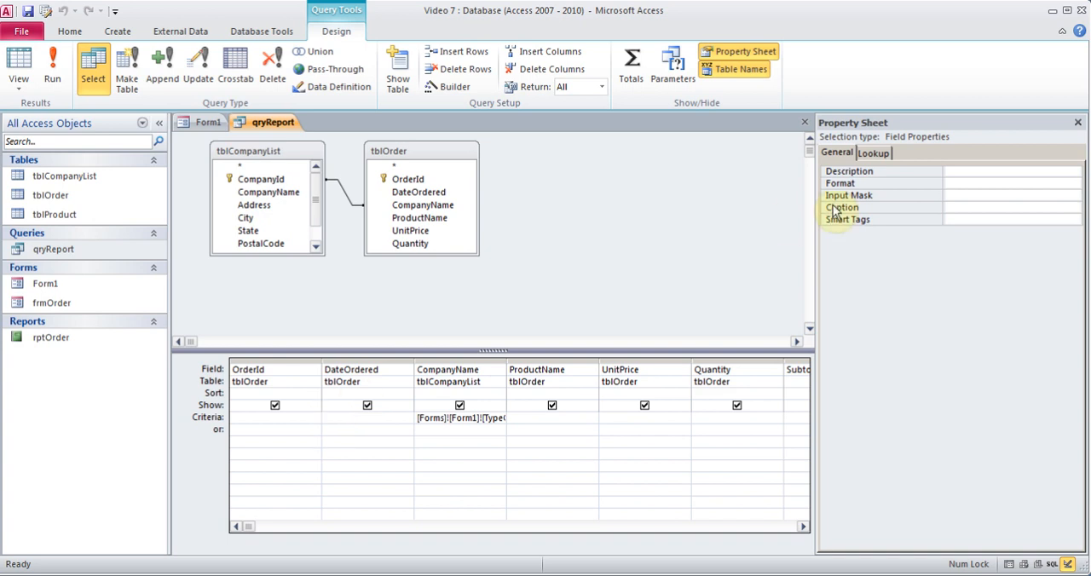
Search Access Help for "form query criteria" and find the date range expression in the "Make a query ask for input" article.
left_click(1079, 33)
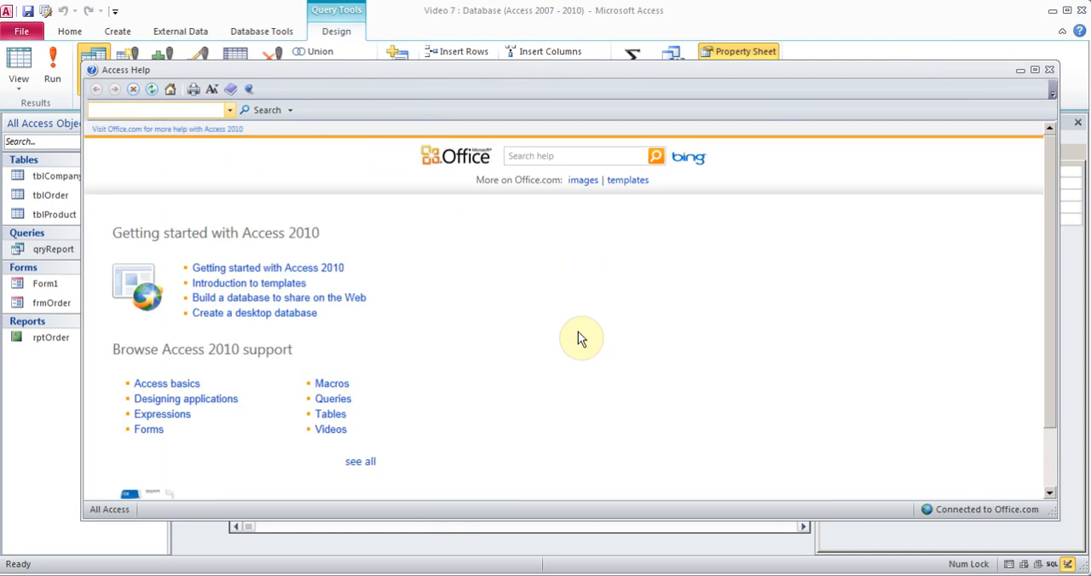
left_click(548, 157)
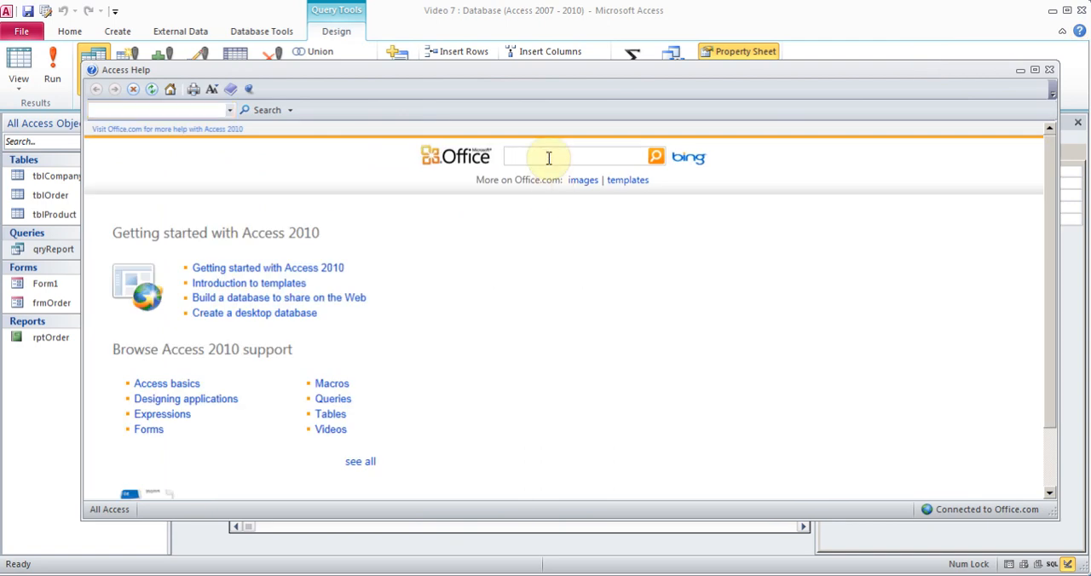
type("form query criteria")
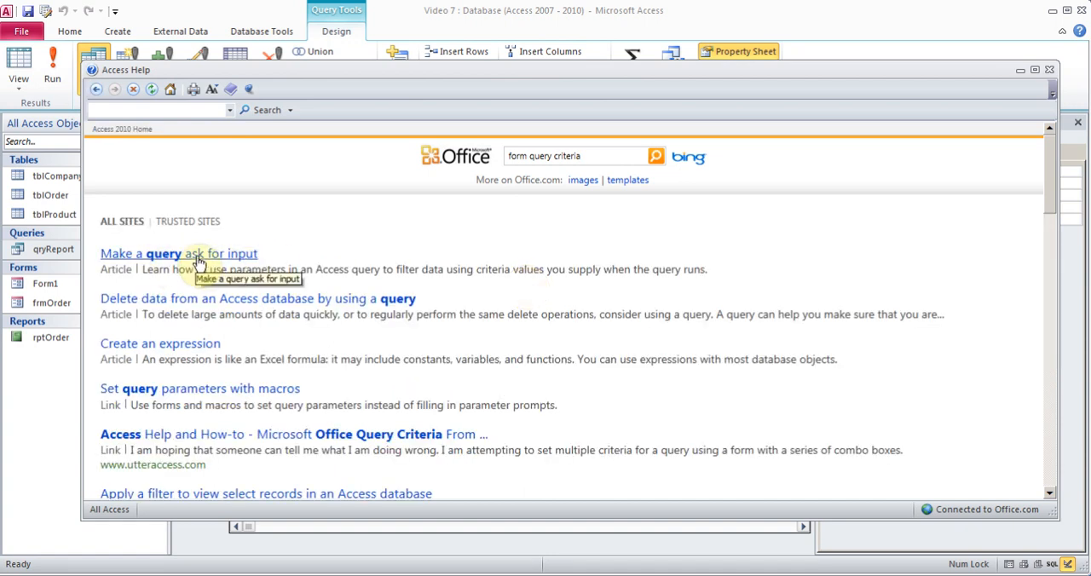
left_click(198, 260)
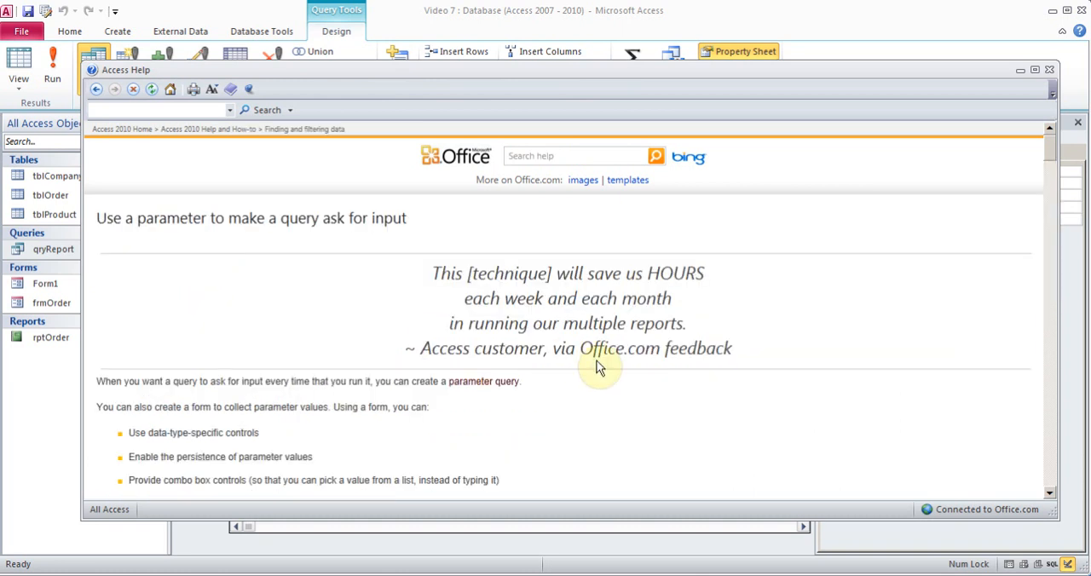
left_click_drag(1053, 143, 1082, 474)
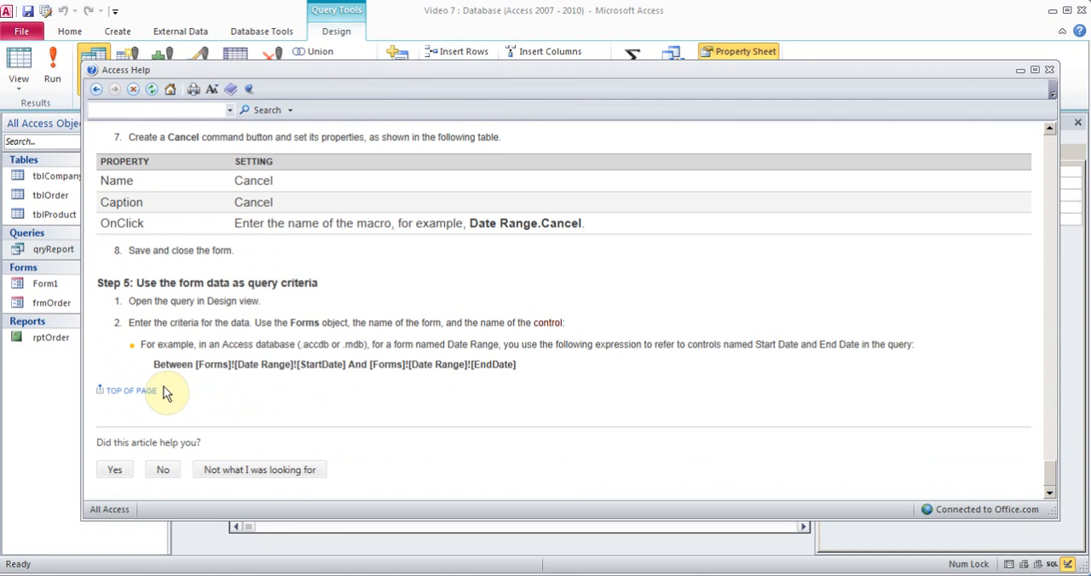
left_click_drag(152, 367, 577, 369)
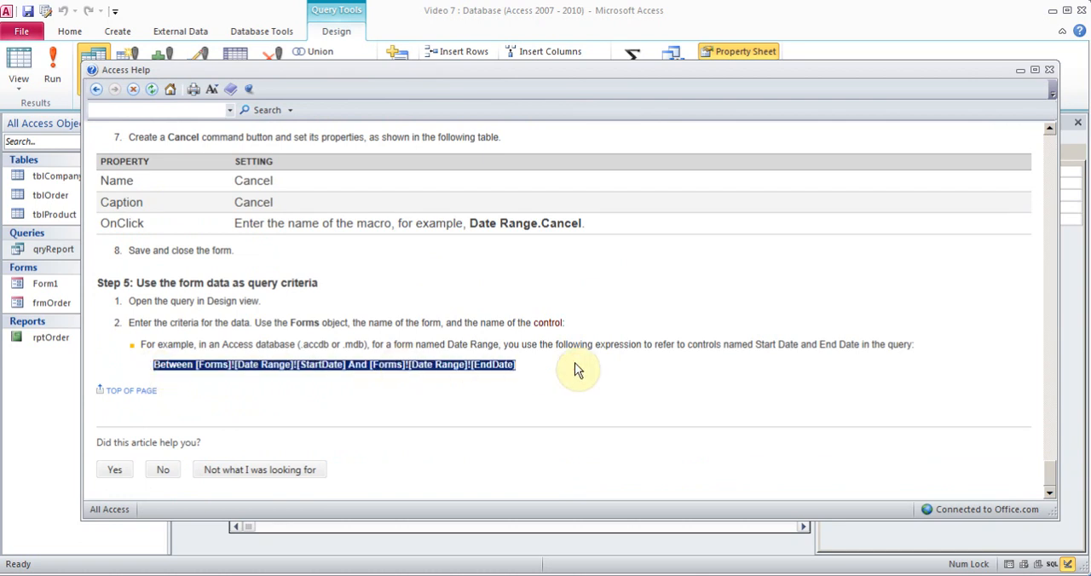
Switch to the Notepad notes and examine the parts of the Between [Forms]![NameofForm]![StartDate] And [Forms]![NameofForm]![EndDate] expression.
key("alt+Tab")
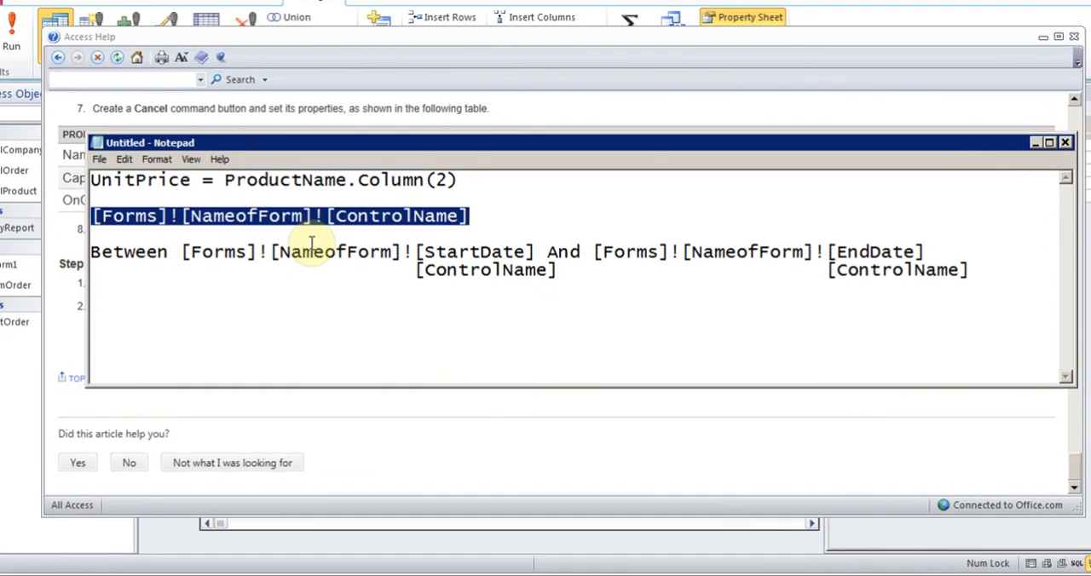
left_click(225, 276)
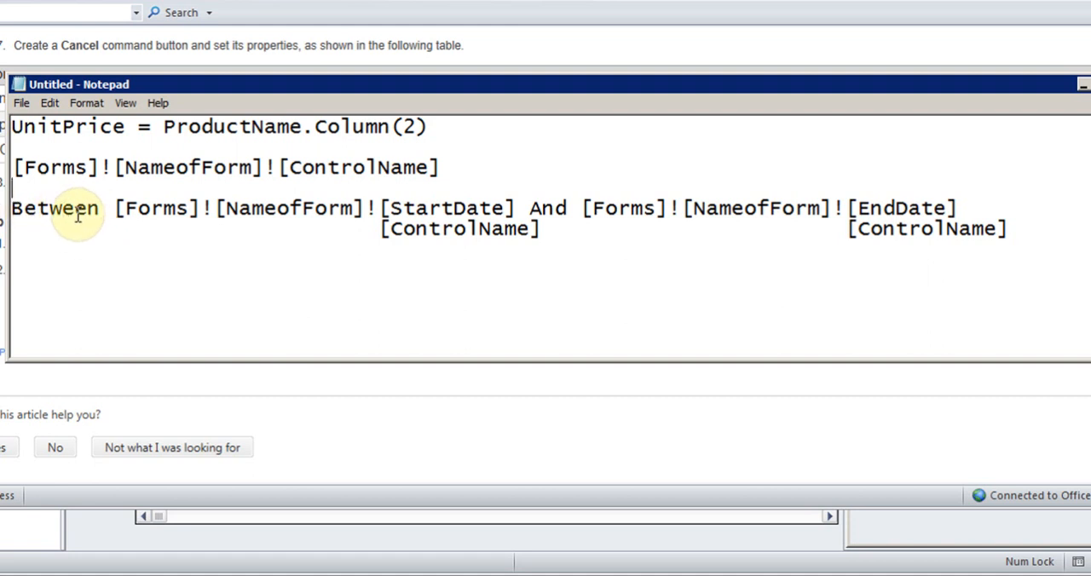
left_click_drag(525, 208, 571, 205)
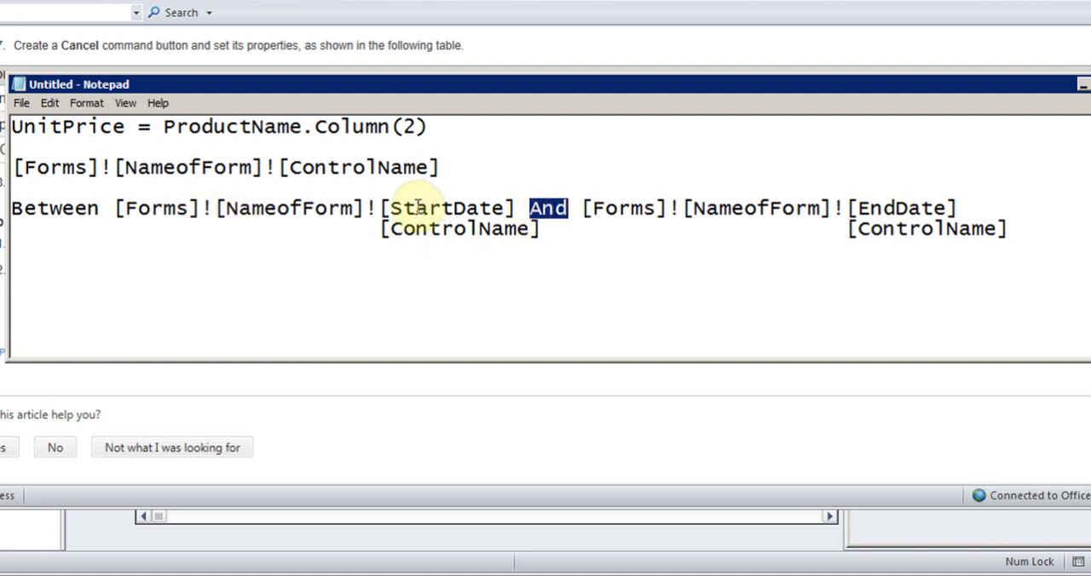
left_click(149, 209)
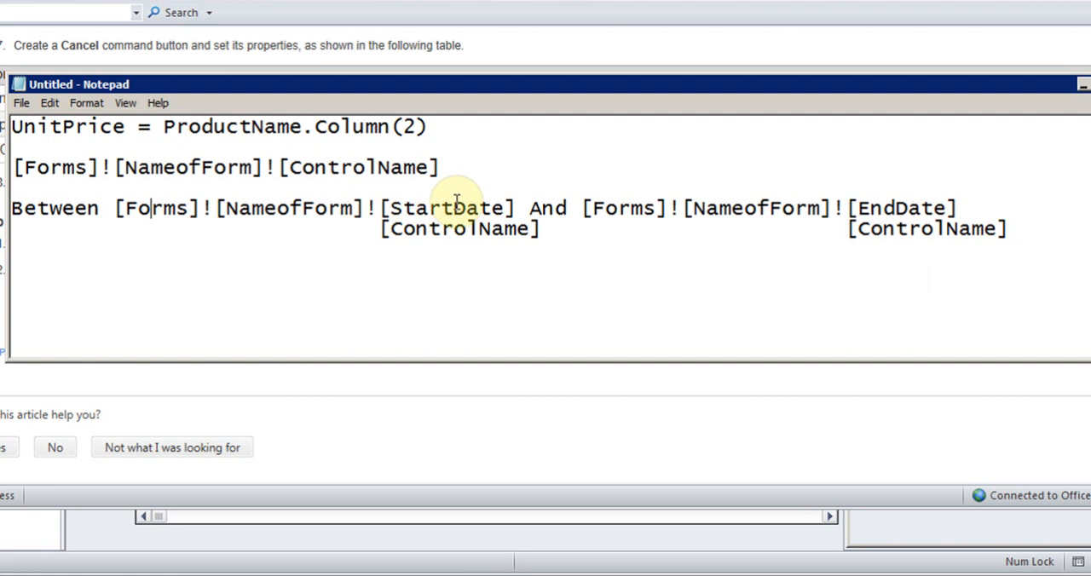
left_click_drag(391, 206, 502, 206)
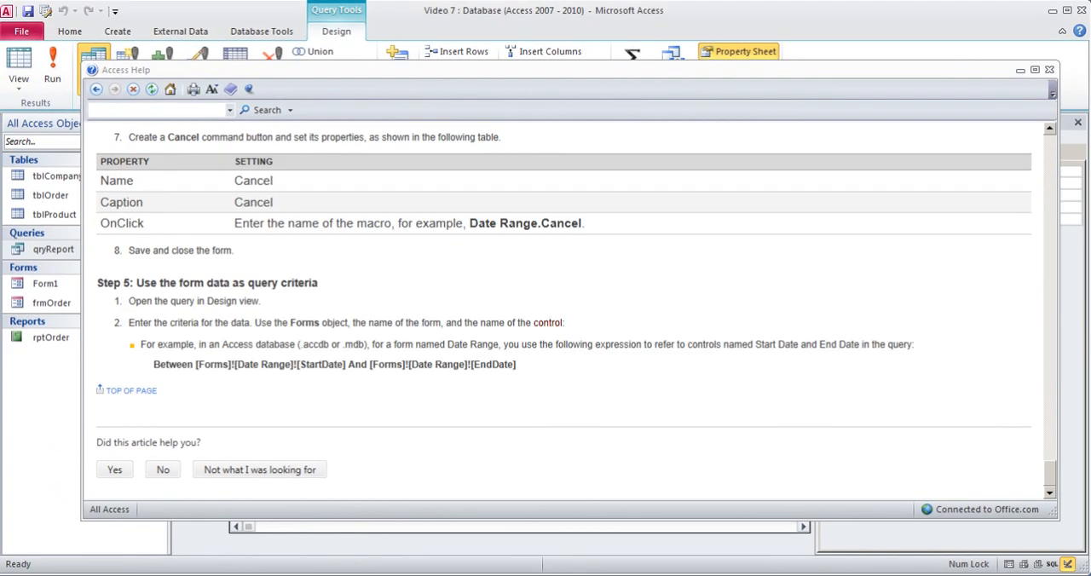
Close Access Help and check the names of the start and end date text boxes on Form1.
left_click(1048, 71)
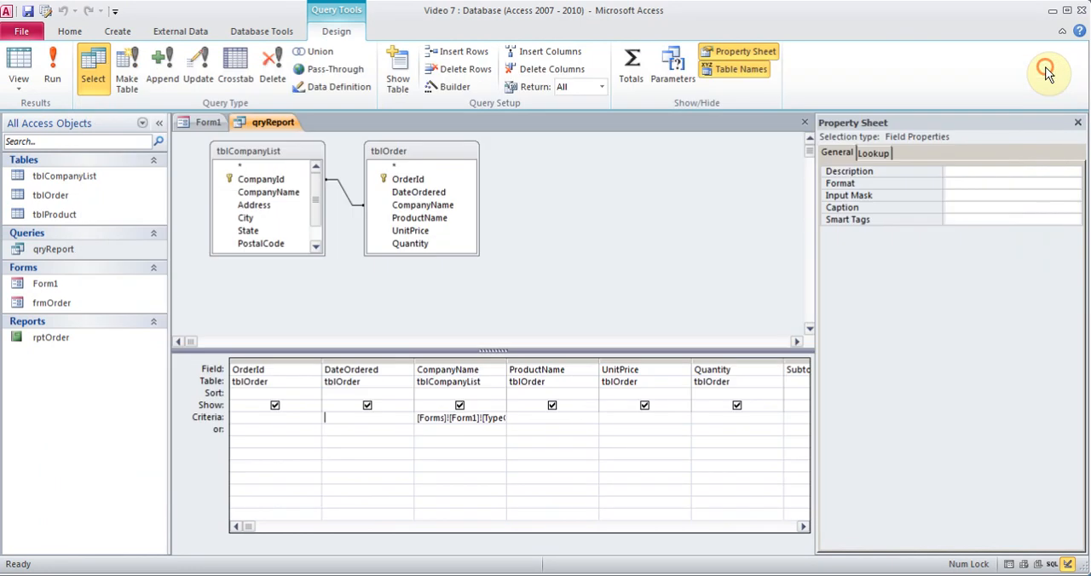
left_click(211, 122)
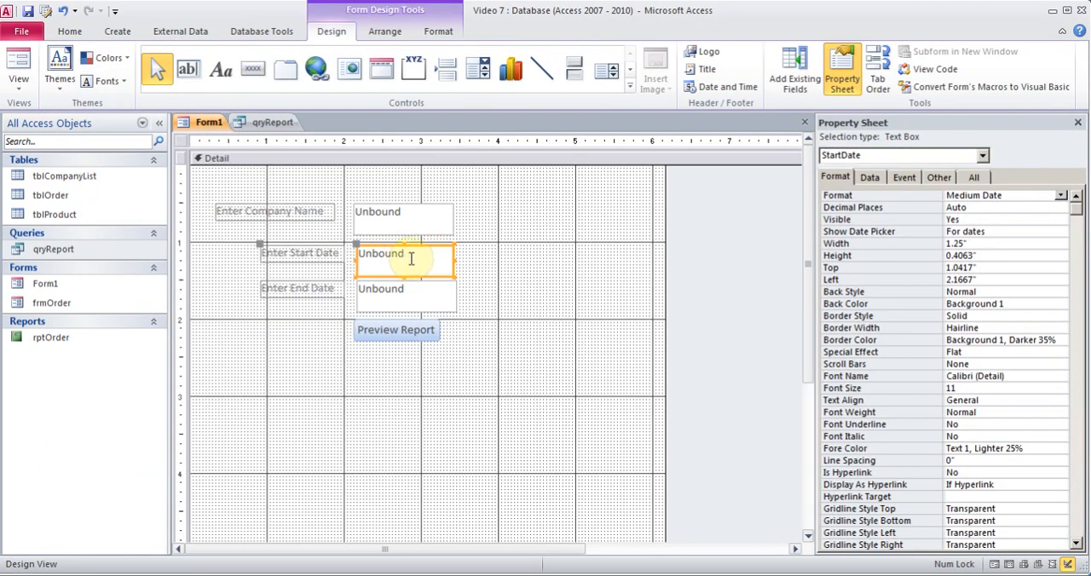
left_click(412, 298)
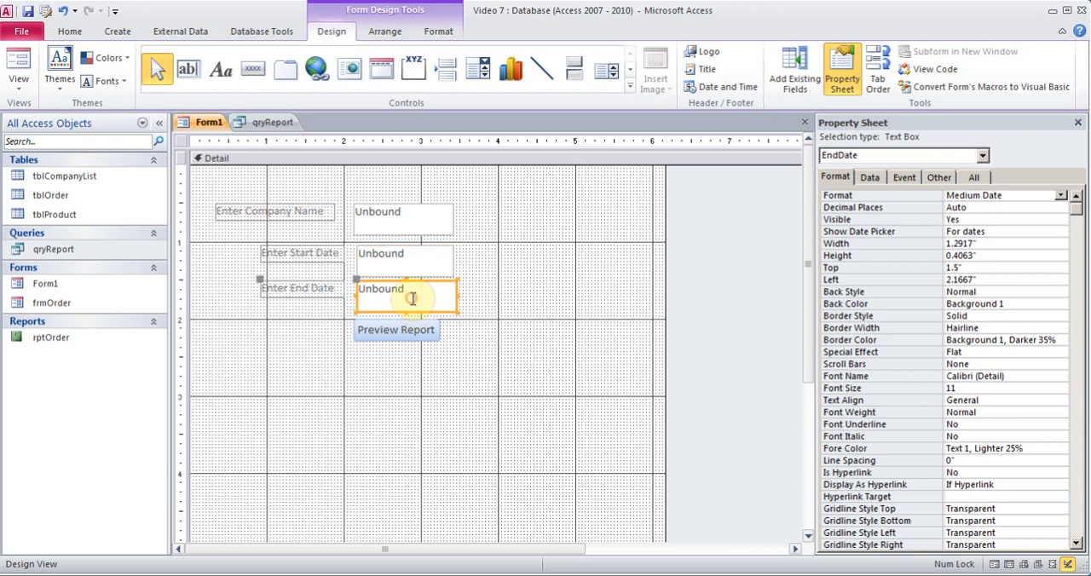
In Notepad, copy the line Between [Forms]![NameofForm]![StartDate] And [Forms]![NameofForm]![EndDate].
left_click(474, 573)
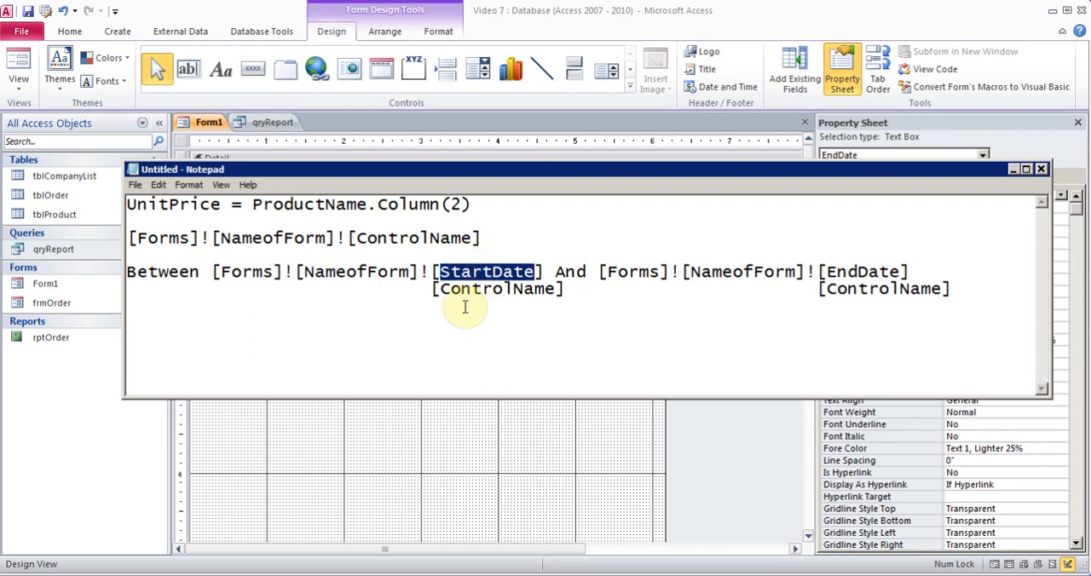
left_click(922, 271)
key("shift+Home")
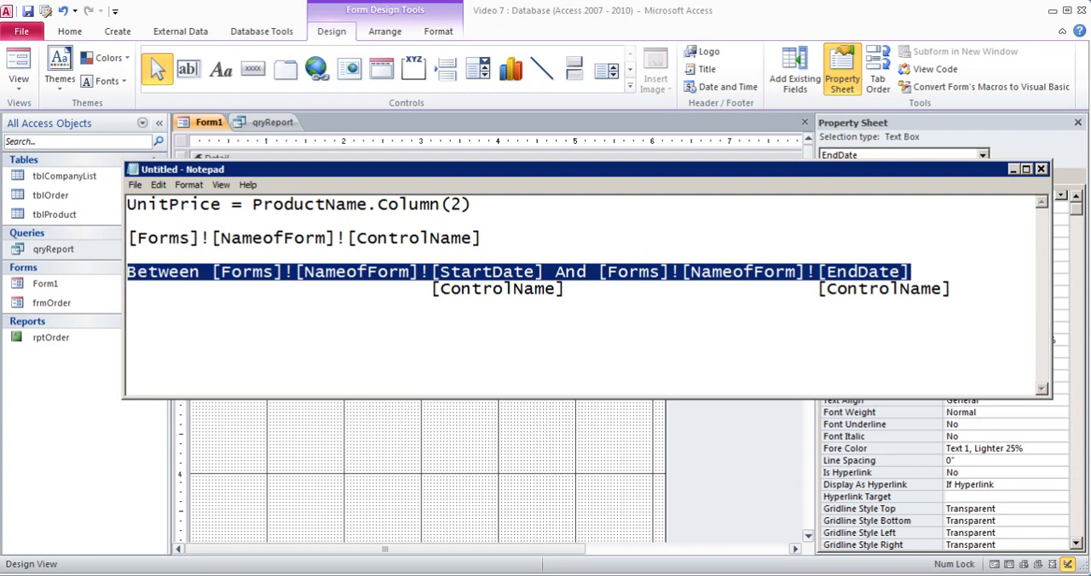
Switch back to qryReport in Access, widen the DateOrdered column, and paste the copied Between expression as its criteria.
left_click(182, 575)
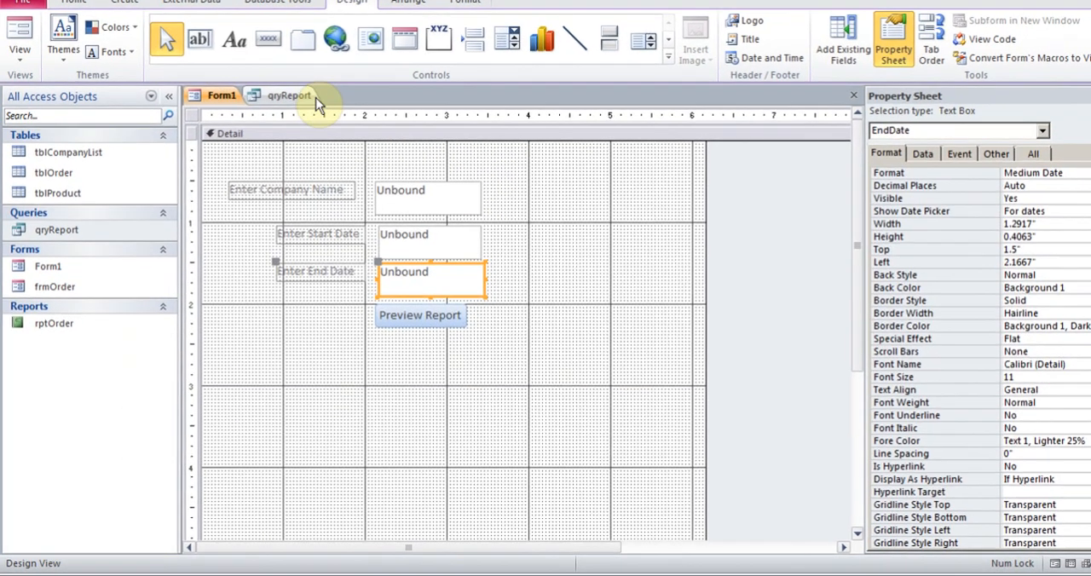
left_click(275, 123)
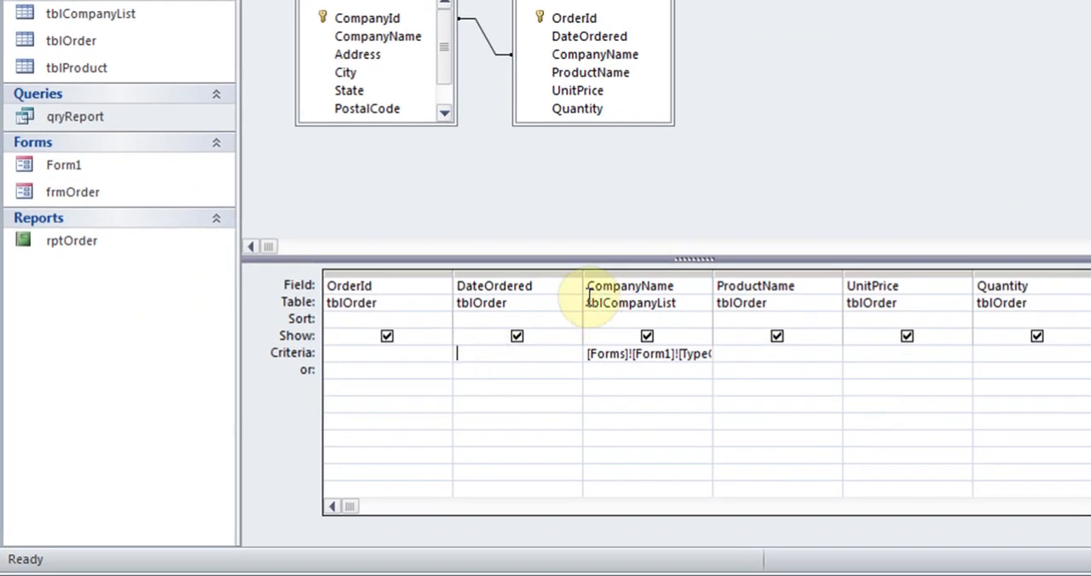
left_click_drag(581, 273, 731, 274)
left_click(471, 353)
key("ctrl+v")
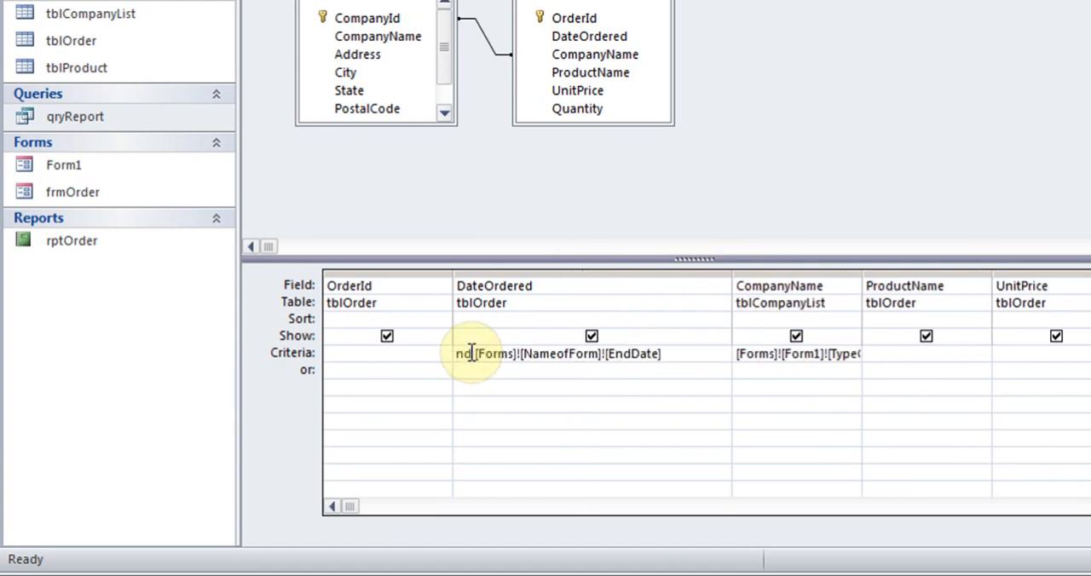
Open the DateOrdered criteria in the Zoom box and replace NameofForm with Form1 in the StartDate reference.
right_click(678, 352)
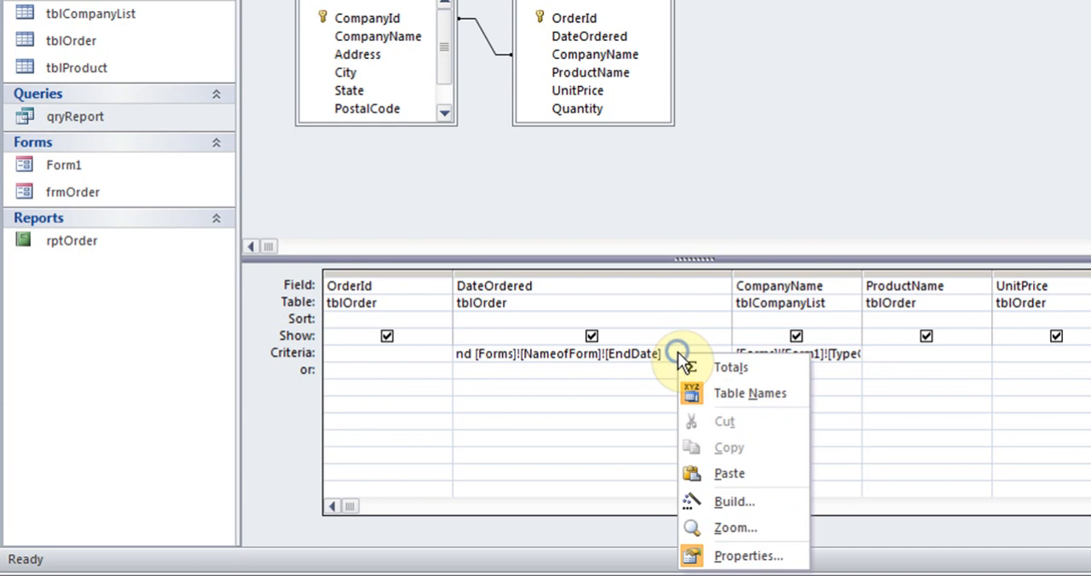
left_click(724, 524)
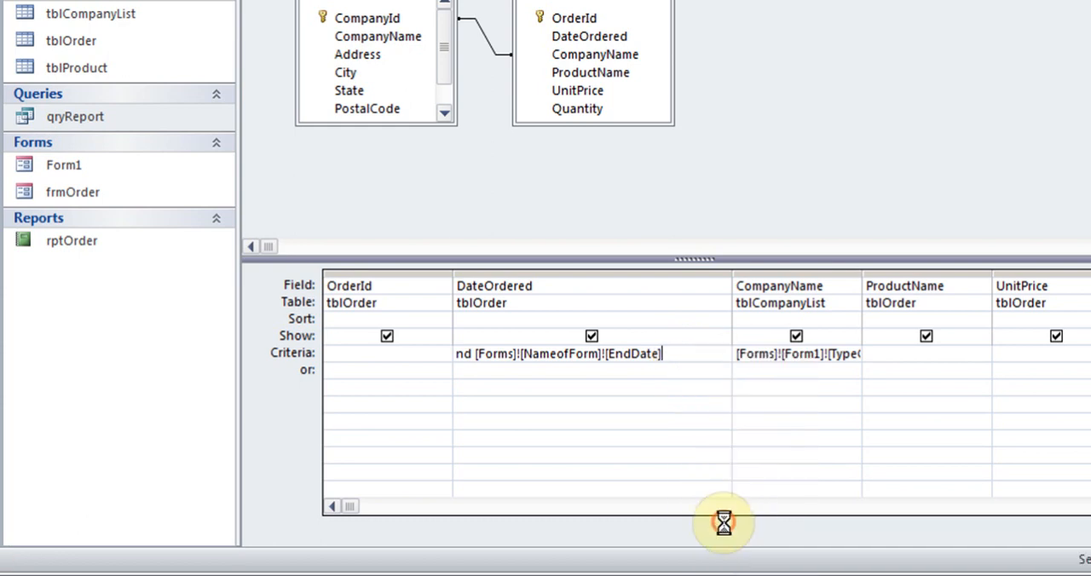
left_click(679, 4)
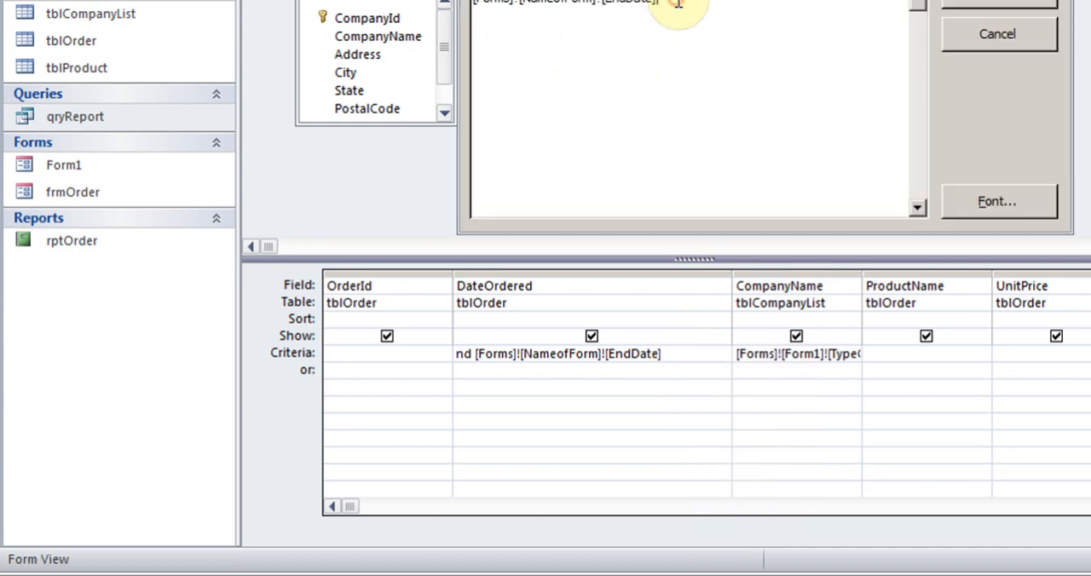
left_click_drag(655, 0, 622, 157)
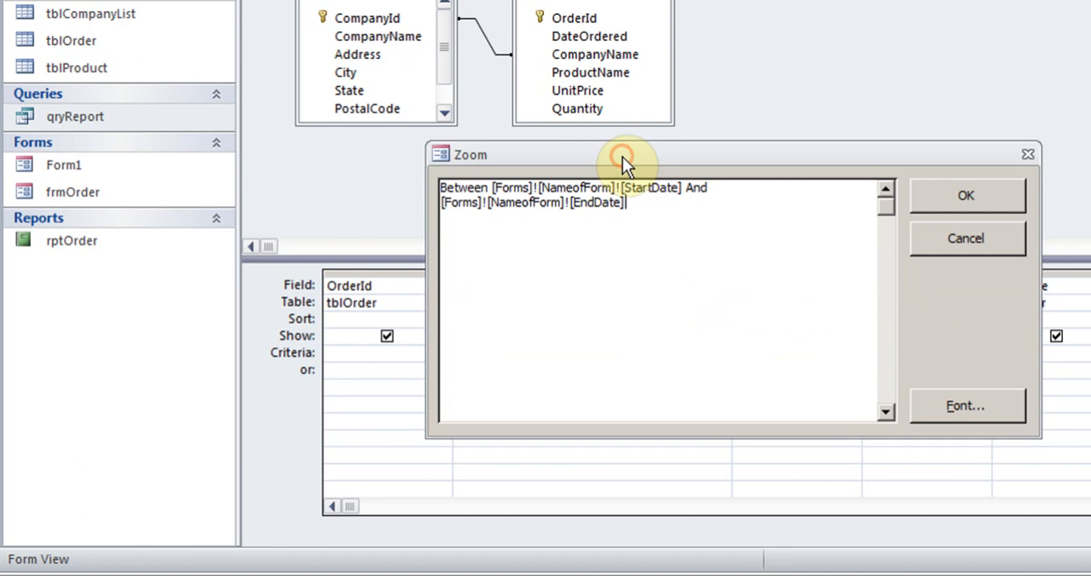
left_click(446, 224)
left_click(528, 218)
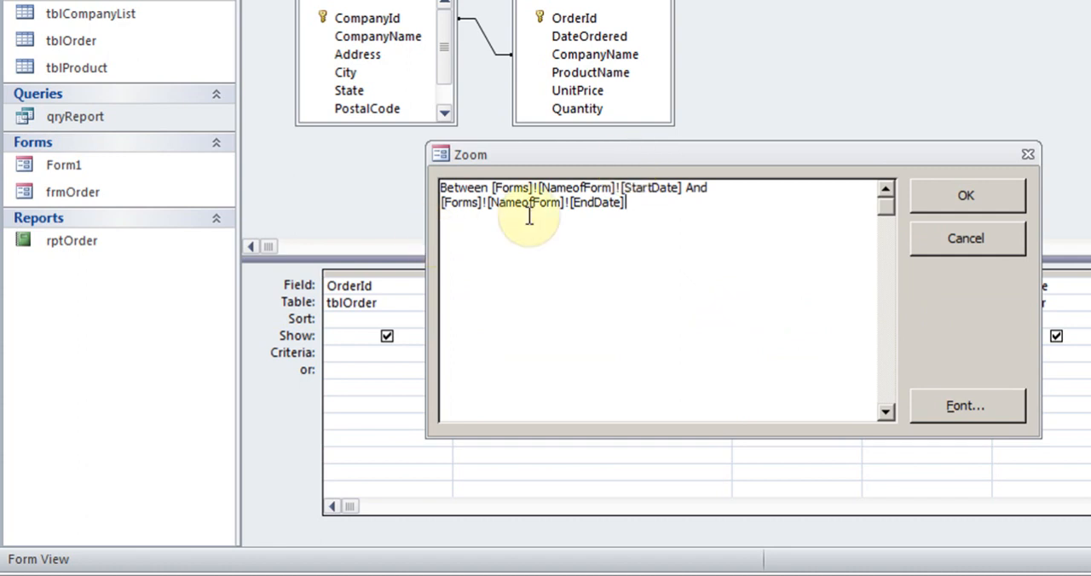
left_click(614, 190)
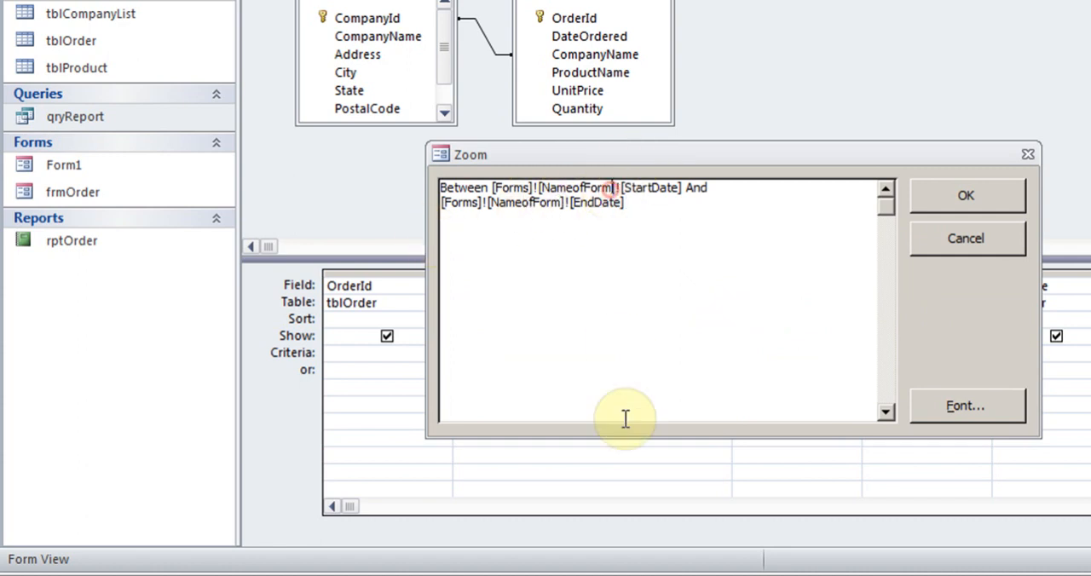
key("BackSpace")
key("BackSpace")
key("BackSpace")
key("BackSpace")
key("BackSpace")
key("BackSpace")
key("BackSpace")
key("BackSpace")
key("BackSpace")
key("BackSpace")
key("BackSpace")
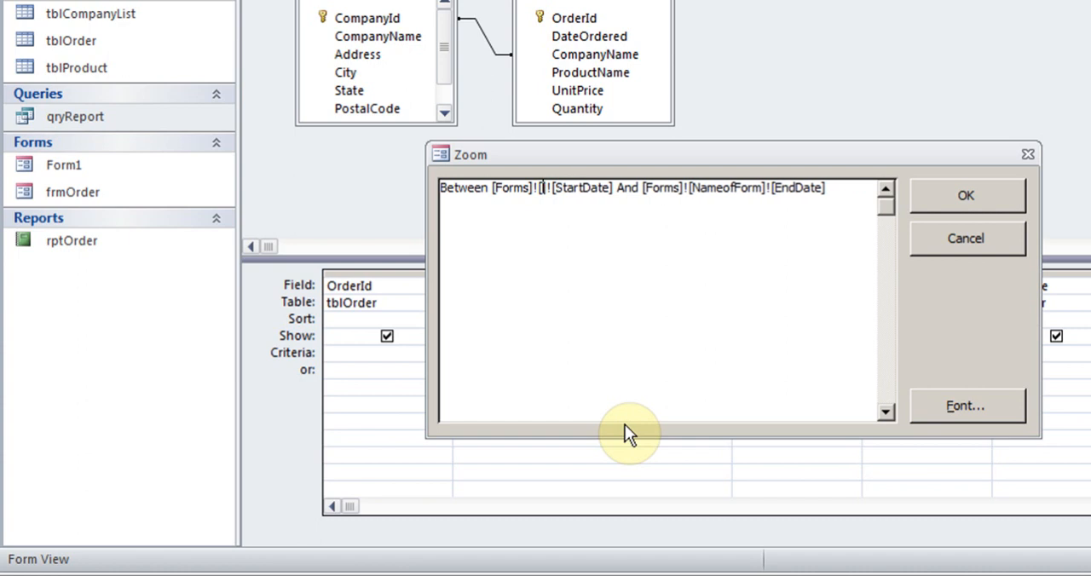
type("Form1")
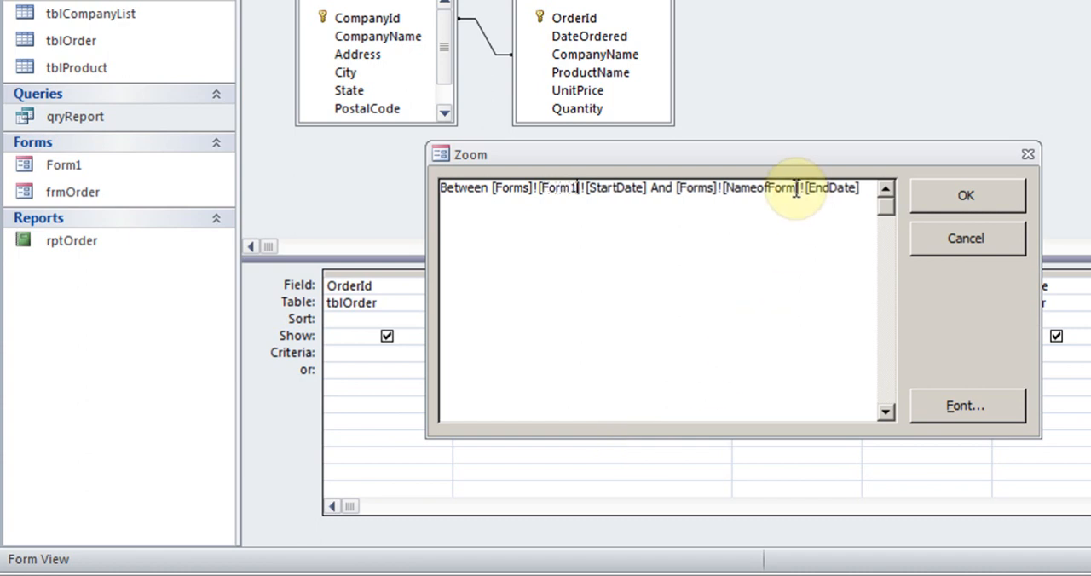
Replace NameofForm with Form1 in the EndDate reference of the Between expression.
left_click_drag(800, 185, 732, 181)
key("Delete")
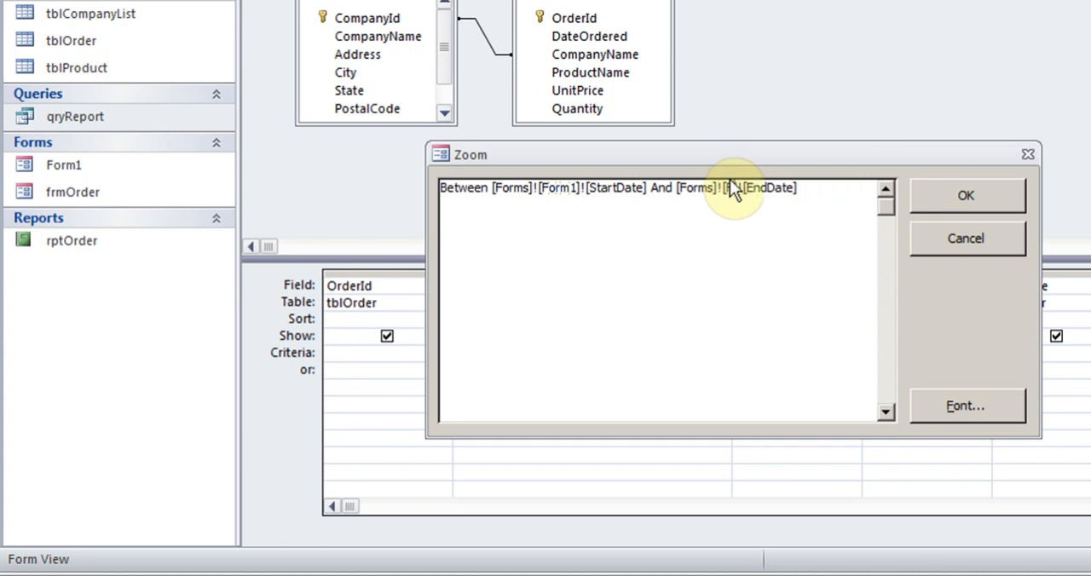
type("Form1")
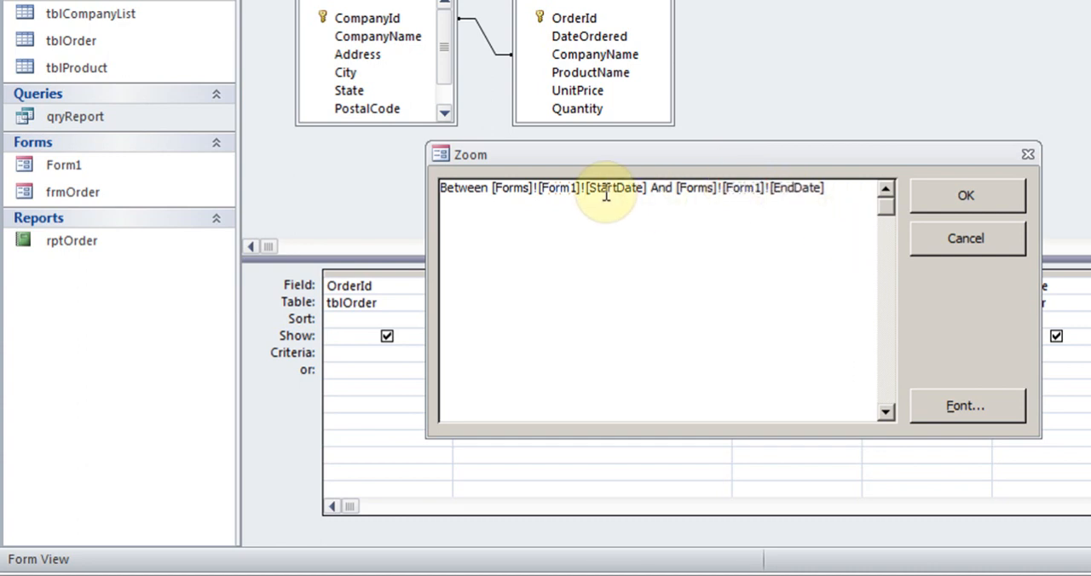
left_click_drag(827, 188, 419, 186)
Accept the edited DateOrdered criteria, then save and close qryReport.
left_click(944, 194)
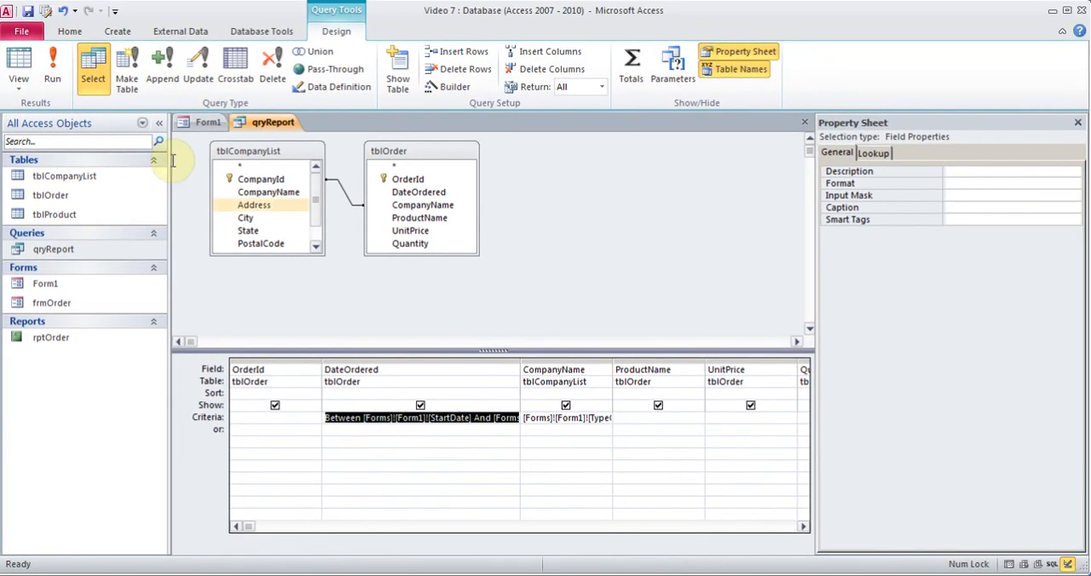
left_click(29, 12)
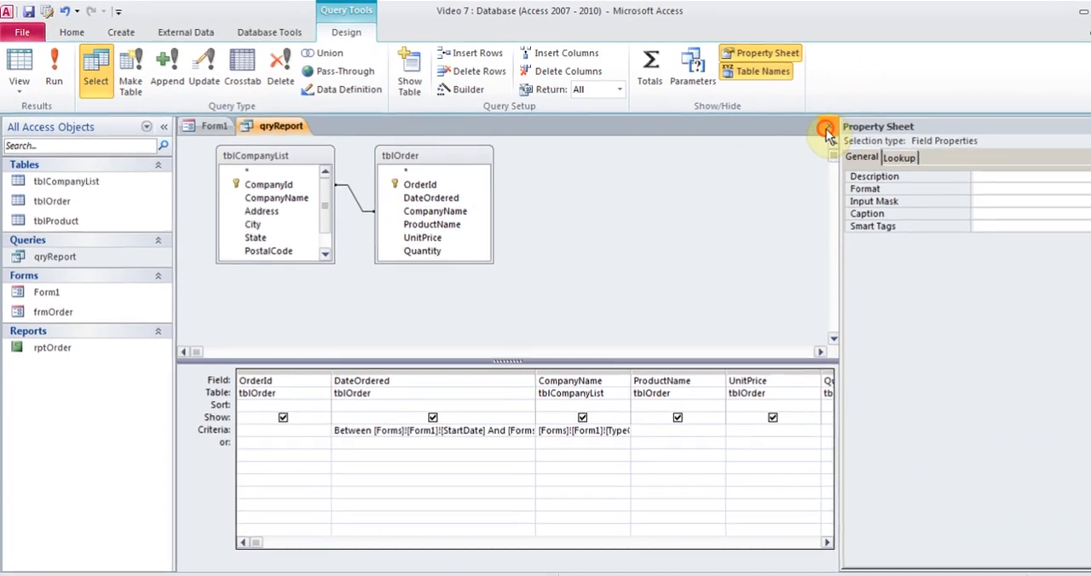
left_click(803, 121)
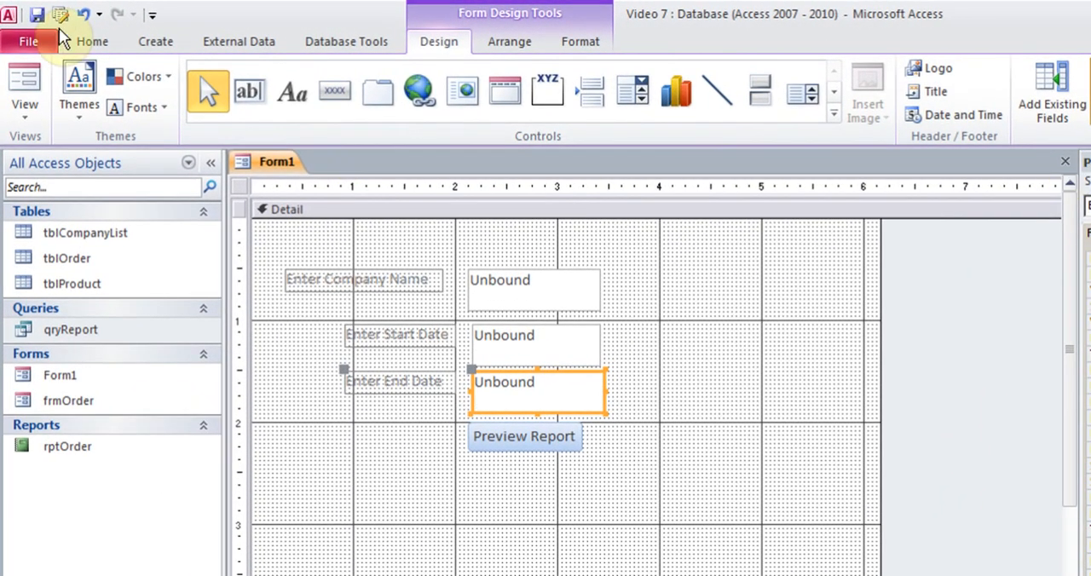
Show Form1 in Form View and enter Reliance as the company name.
left_click(24, 110)
left_click(73, 159)
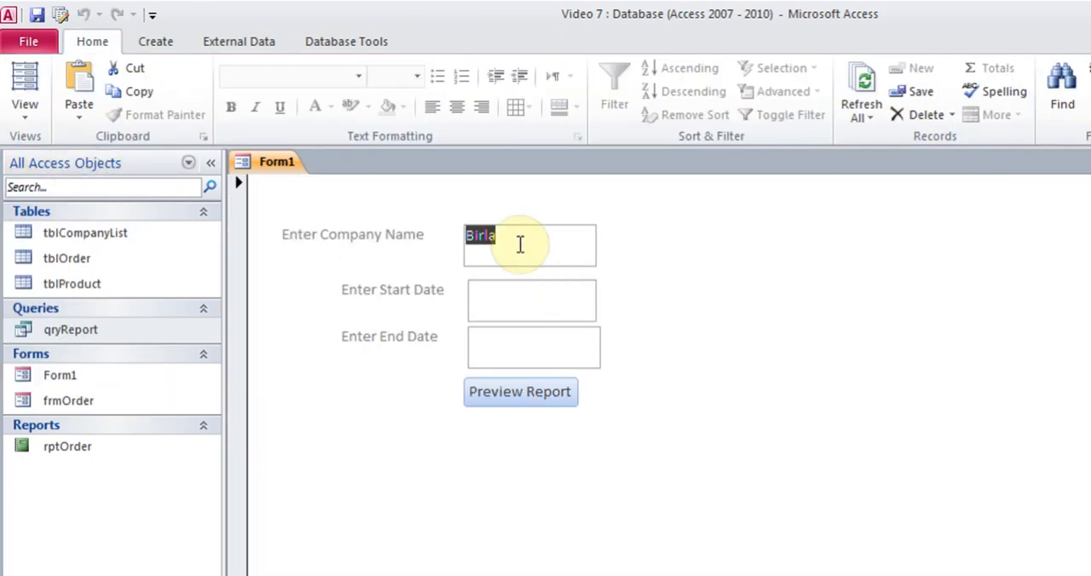
type("reli")
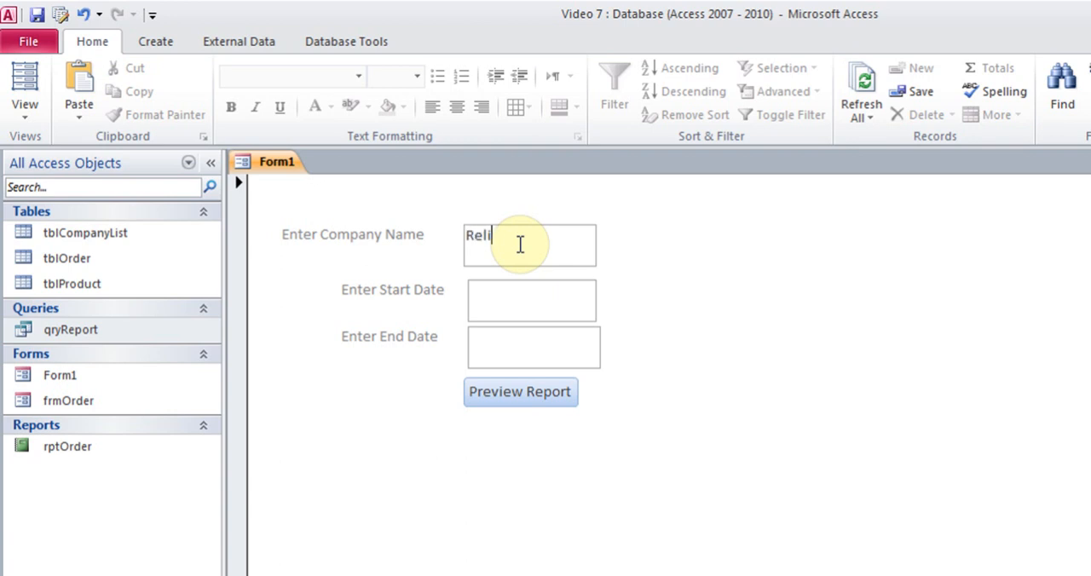
Pick September 1, 2013 from the calendar as the start date on Form1.
left_click(495, 298)
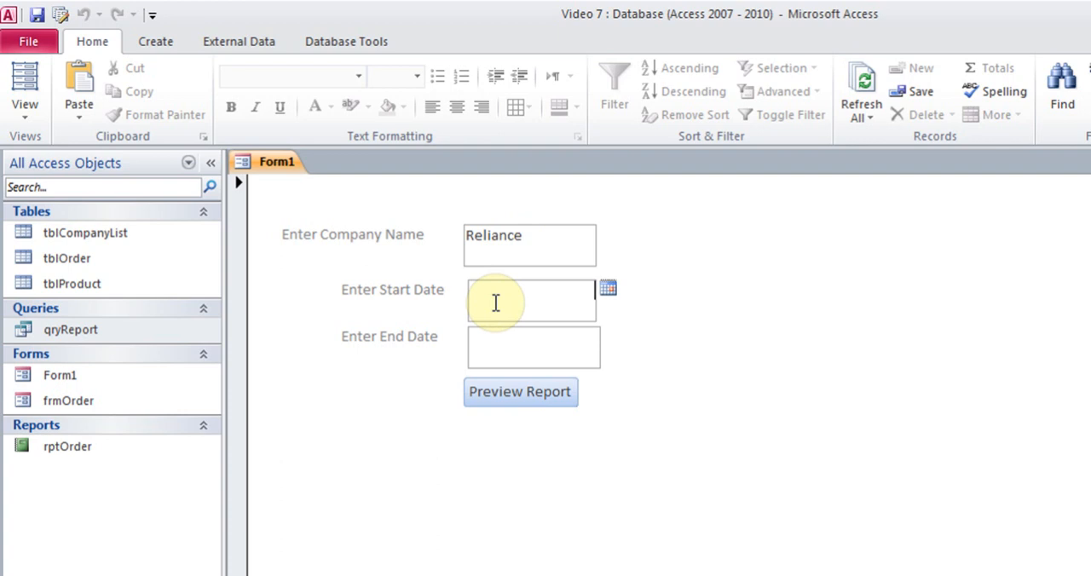
left_click(611, 292)
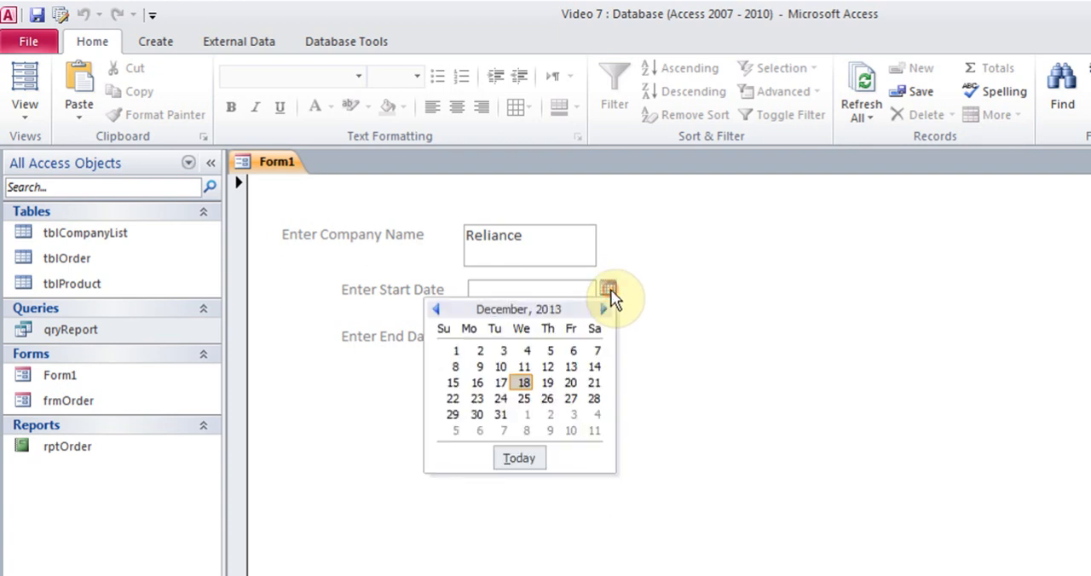
left_click(436, 310)
left_click(437, 309)
left_click(436, 310)
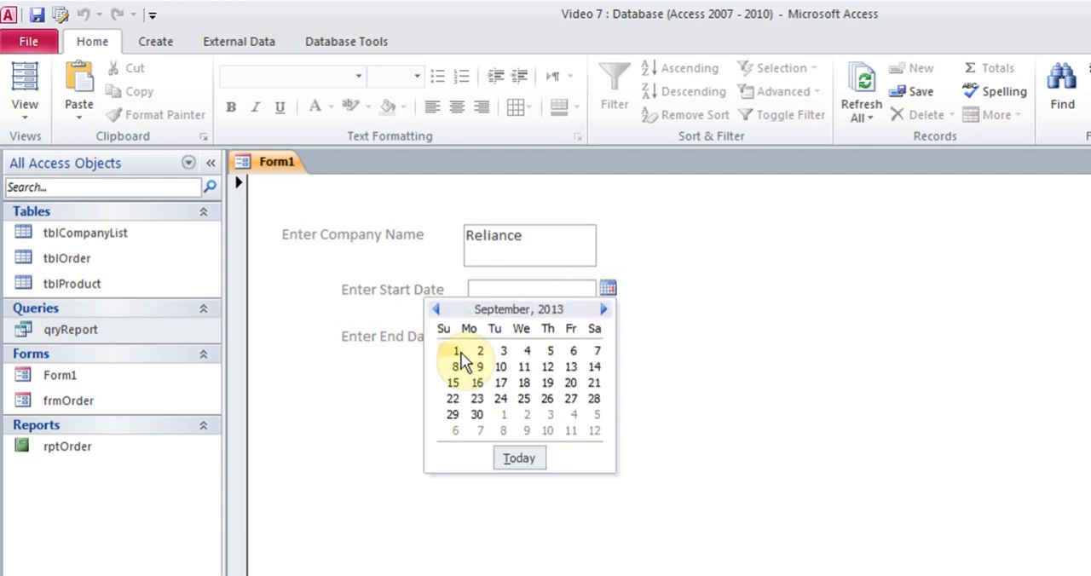
left_click(455, 352)
Pick November 30, 2013 as the end date and commit the entry on the form.
left_click(527, 361)
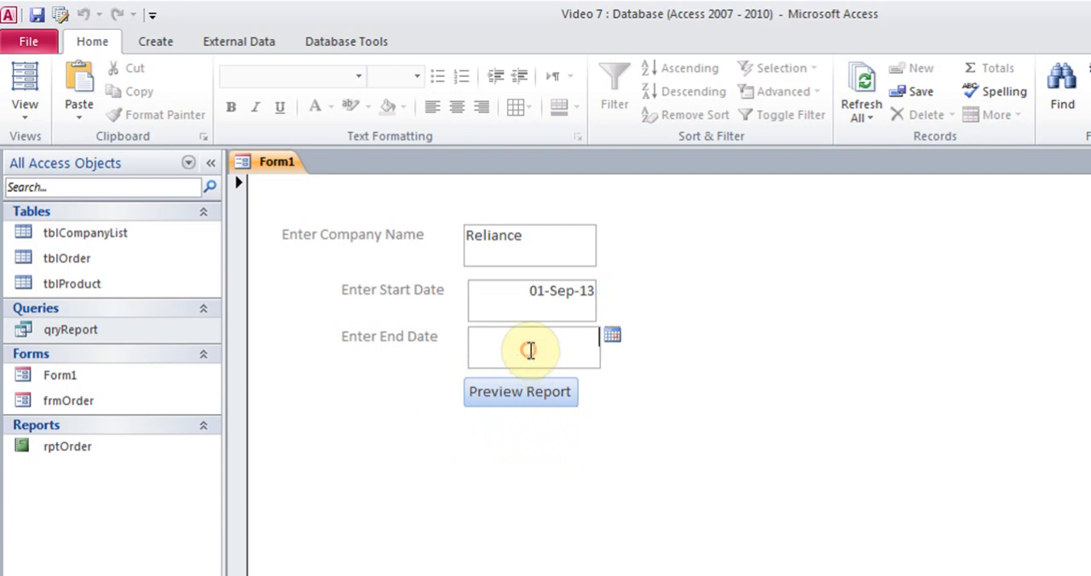
left_click(617, 338)
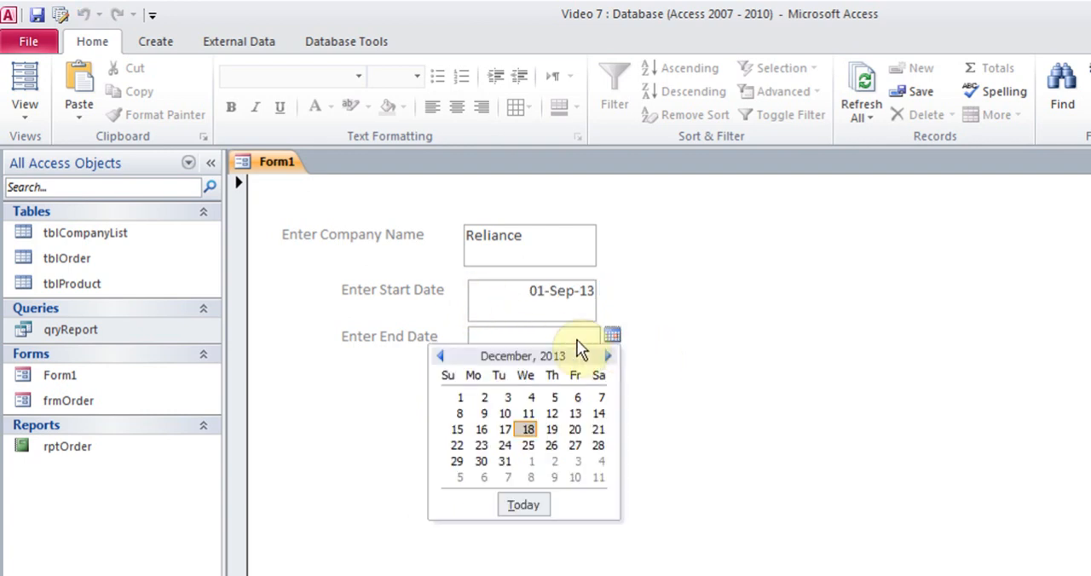
left_click(442, 356)
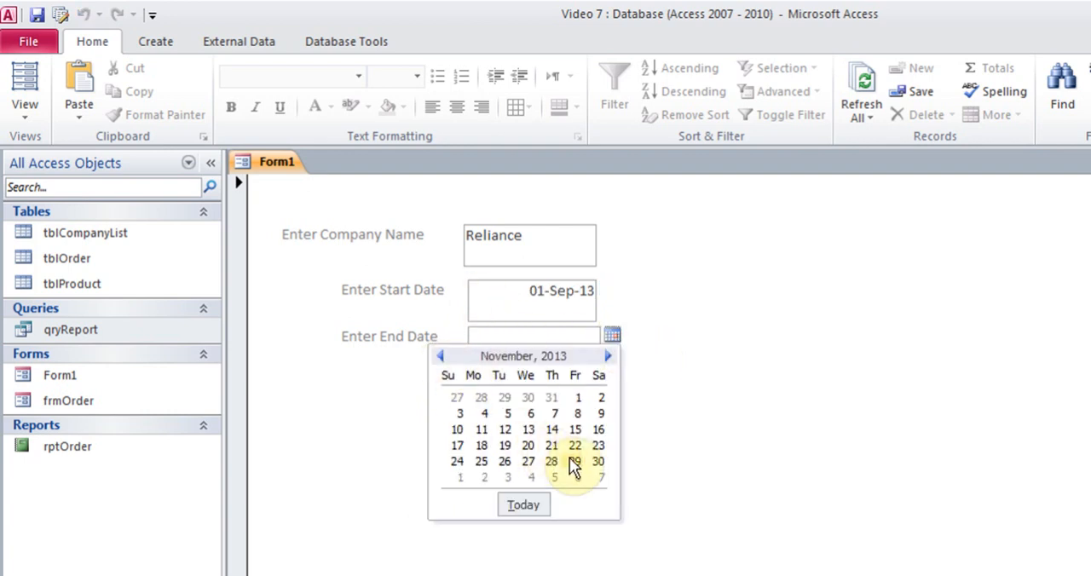
left_click(599, 463)
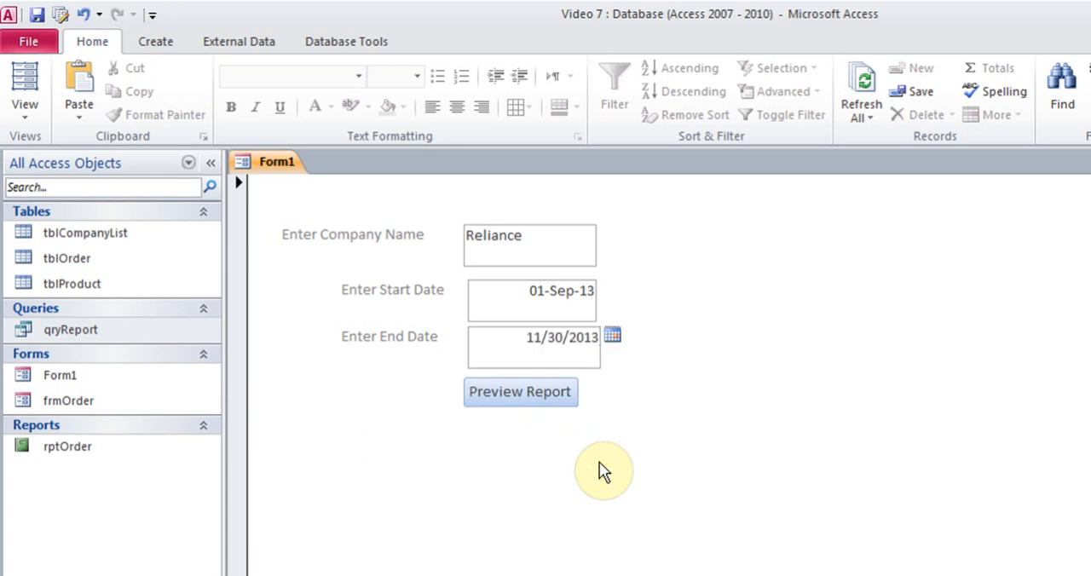
left_click(505, 289)
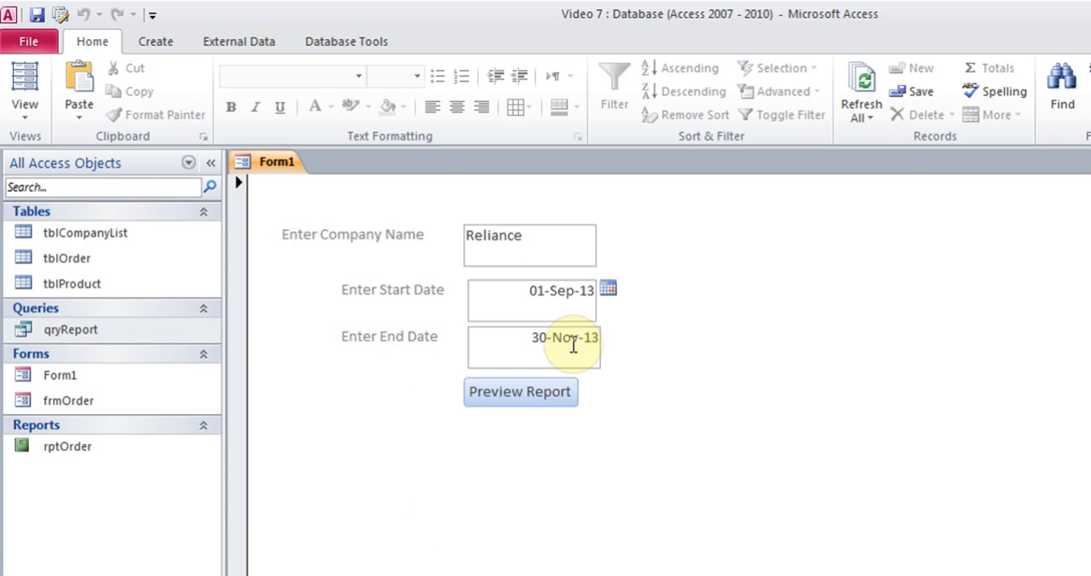
Preview rptOrder for Reliance orders from September 1 to November 30, 2013, enlarge the page to read it, and close the preview.
left_click(514, 400)
left_click(712, 263)
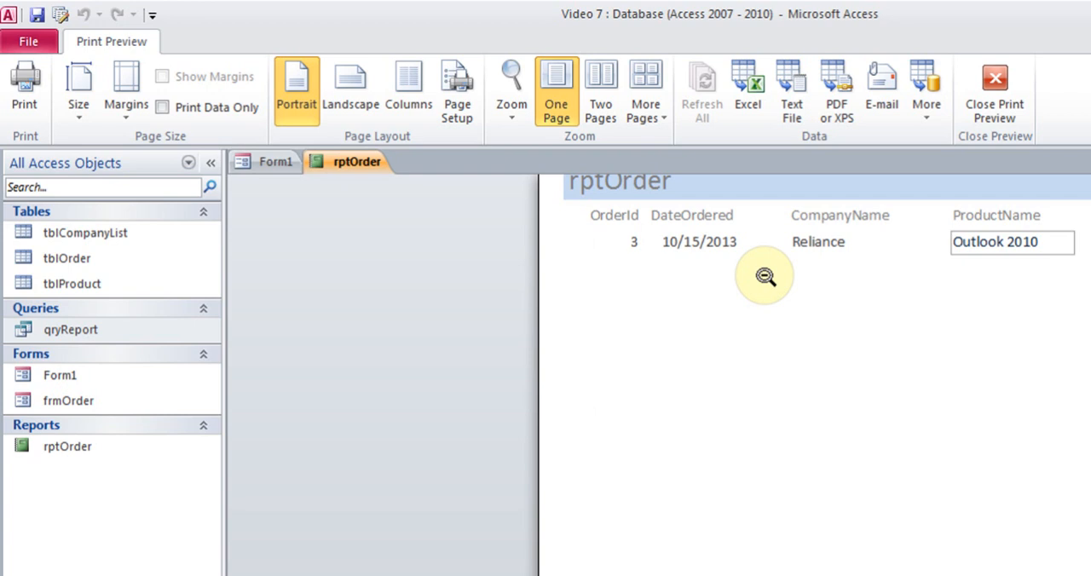
left_click(994, 104)
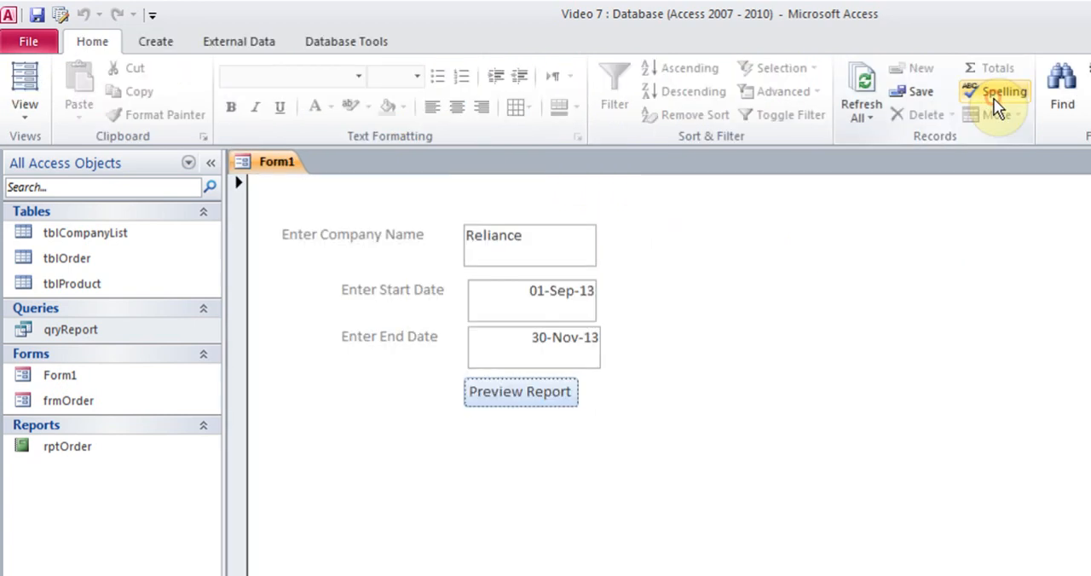
Change the end date on Form1 to December 18, 2013 using the calendar.
left_click(558, 348)
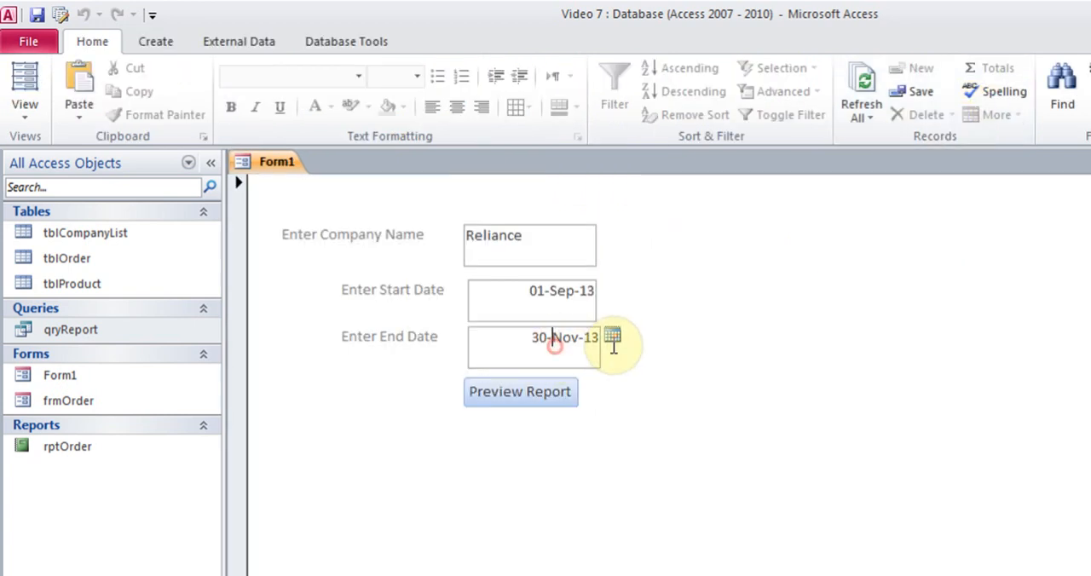
left_click(612, 336)
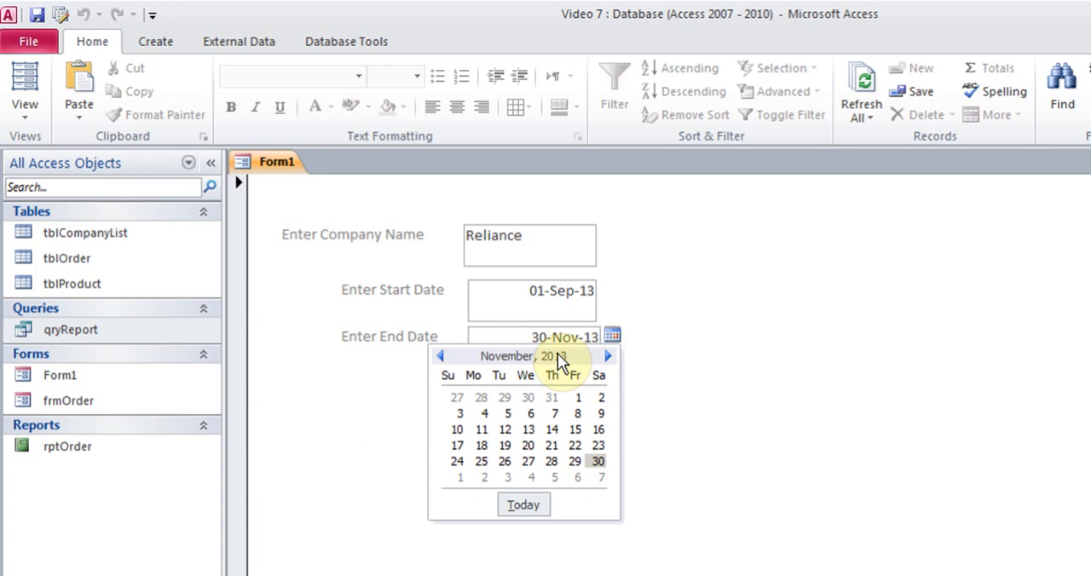
left_click(607, 356)
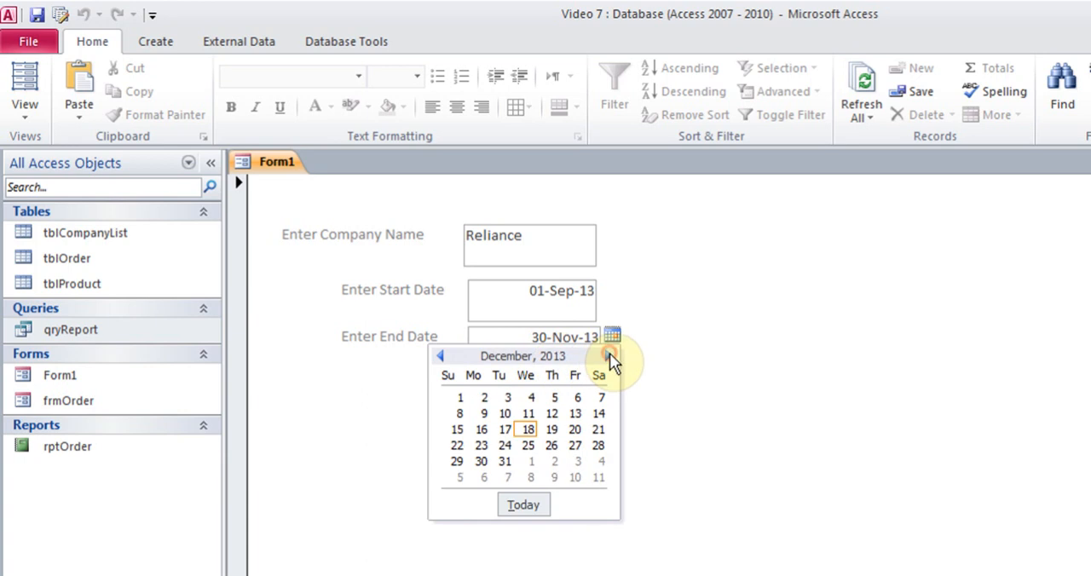
left_click(529, 431)
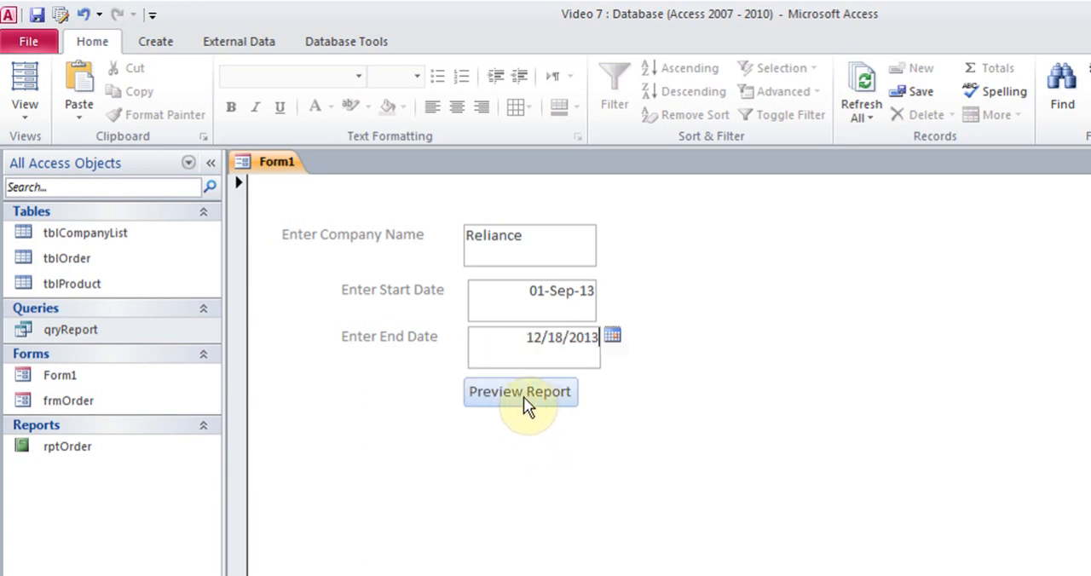
Preview the report again with the end date of December 18, 2013, inspect the listed orders up close, and close the preview.
left_click(523, 394)
left_click(742, 269)
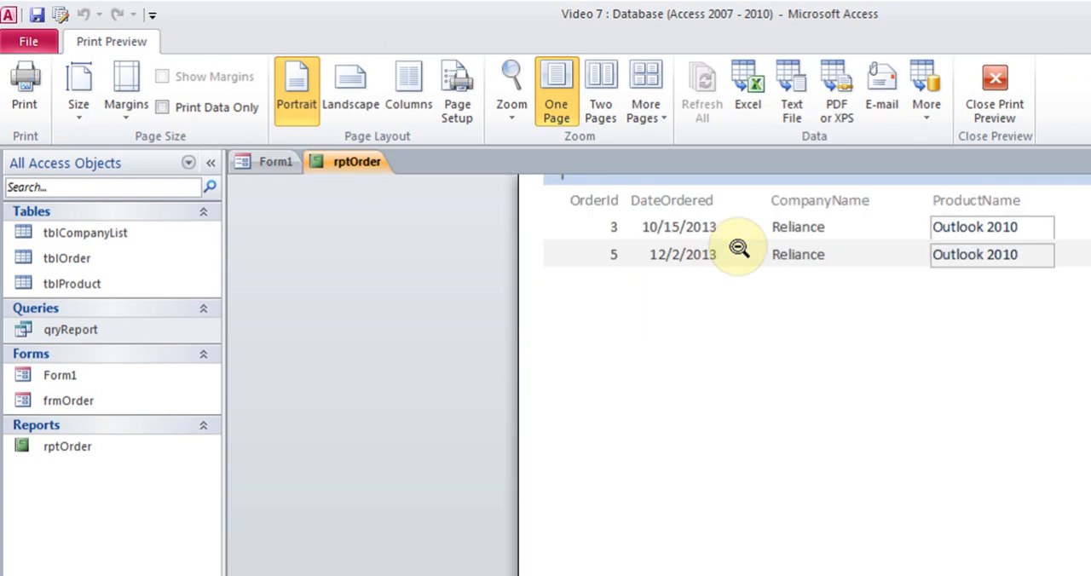
left_click(990, 96)
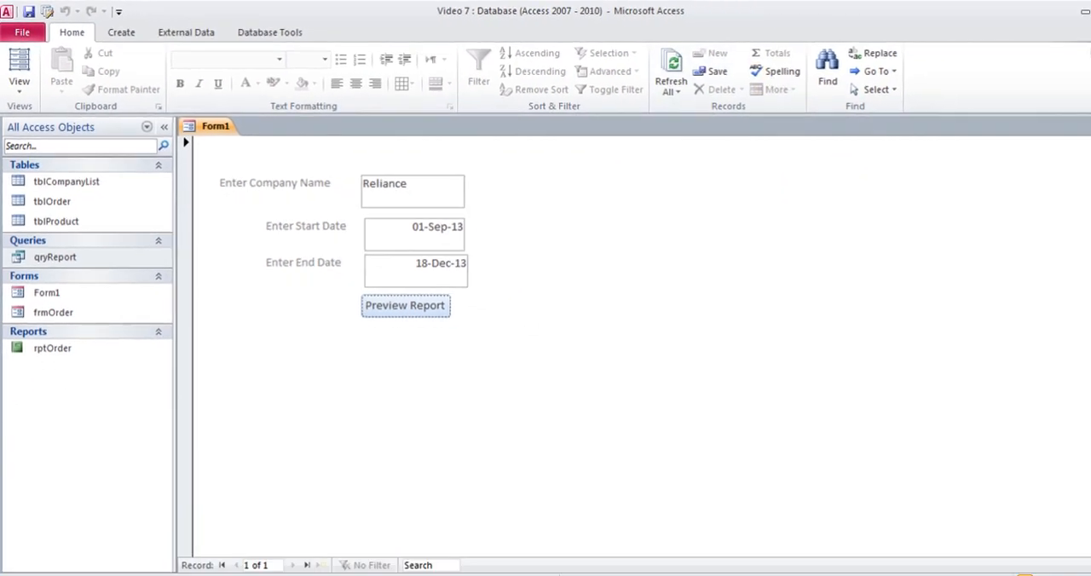
Search Access Help for "query criteria" and open the article "Examples of query criteria".
left_click(1078, 31)
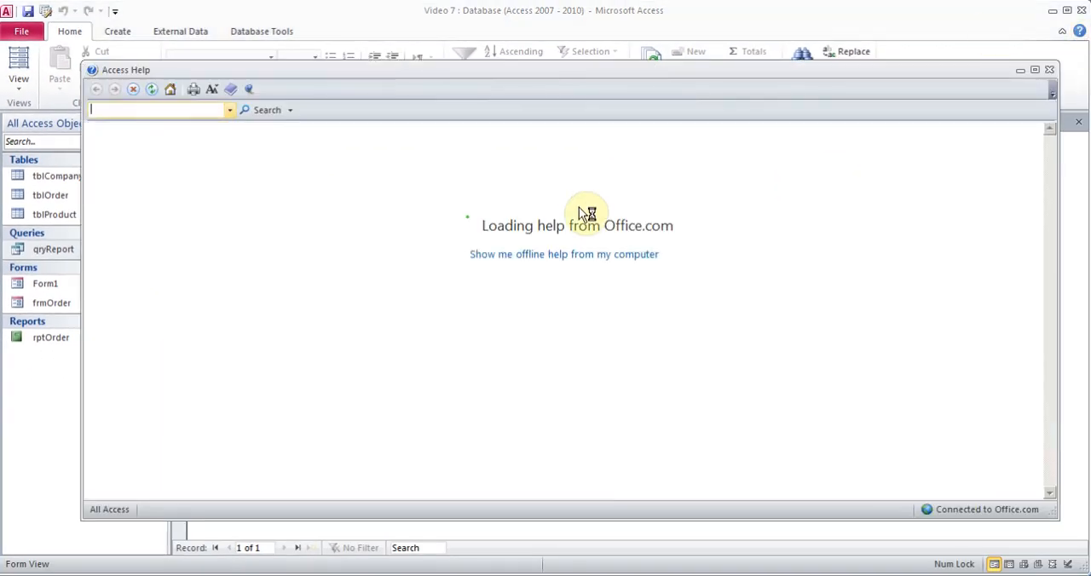
left_click(554, 156)
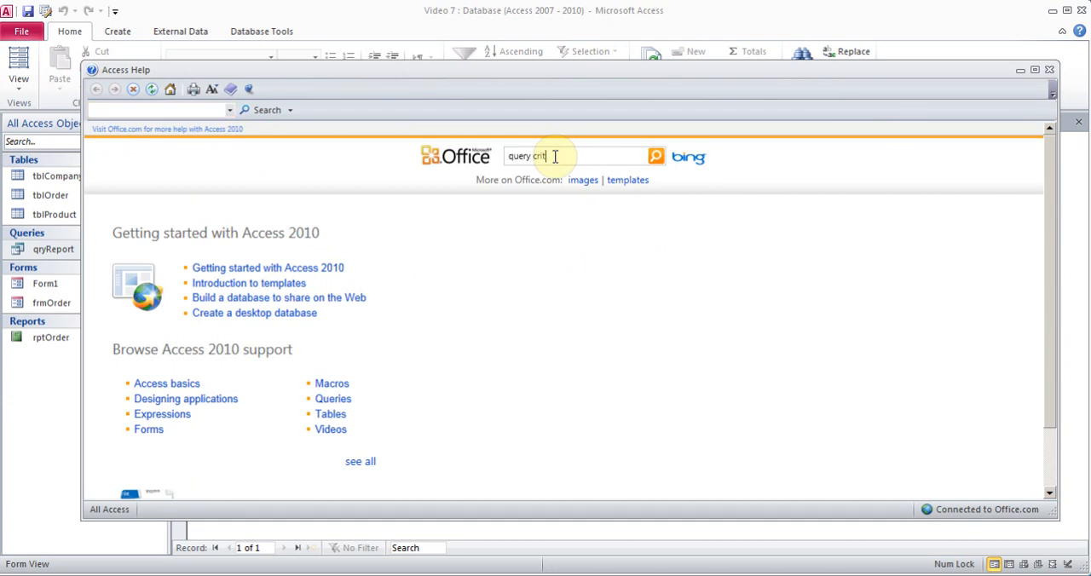
type("query criteria")
key("Return")
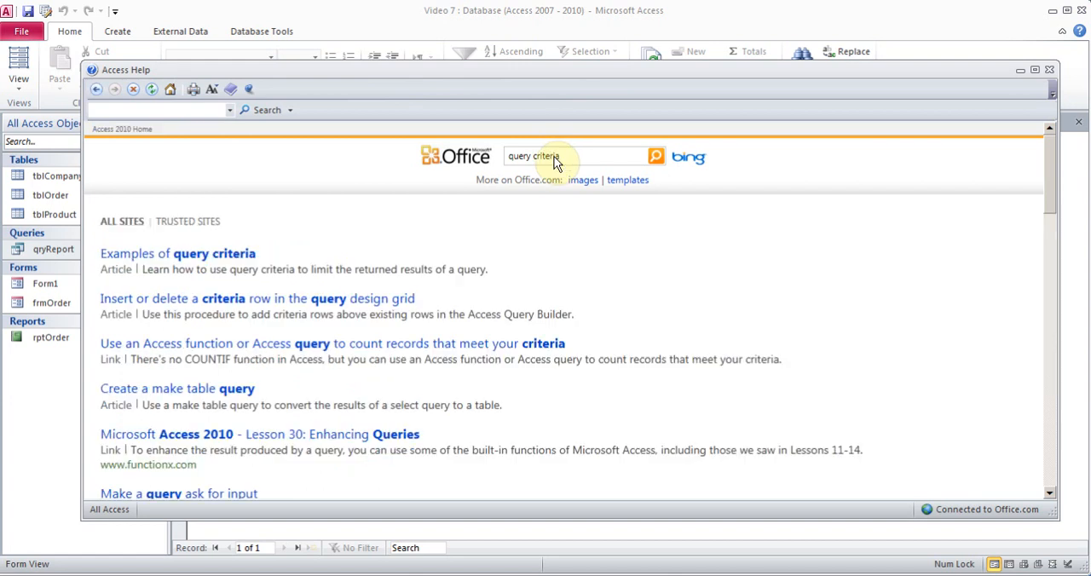
left_click(179, 258)
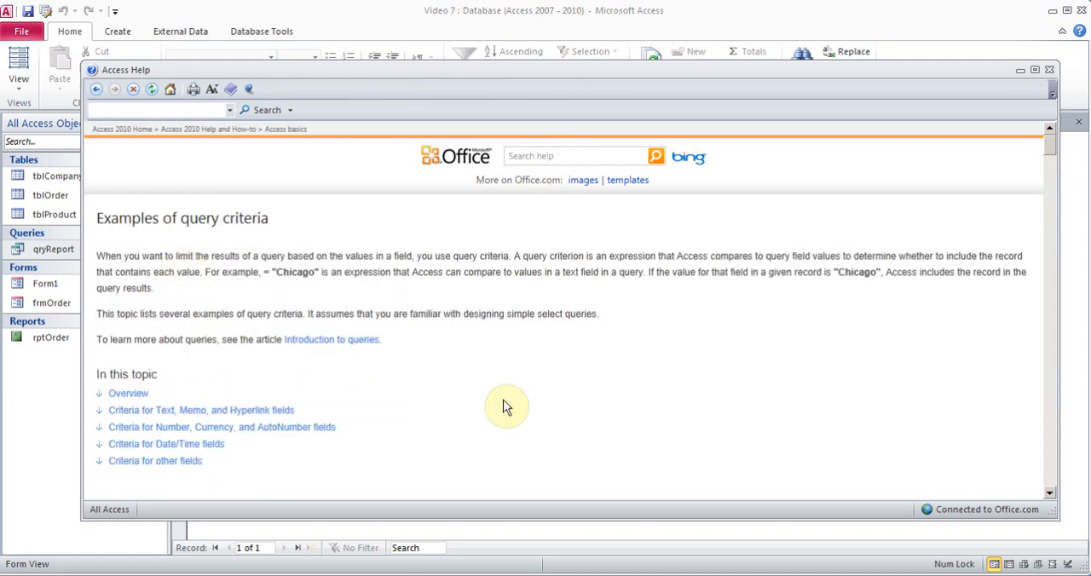
Read through the article to the Date/Time criteria and highlight the expression for dates that belong to the current month.
left_click(485, 373)
scroll(487, 375, "down", 5)
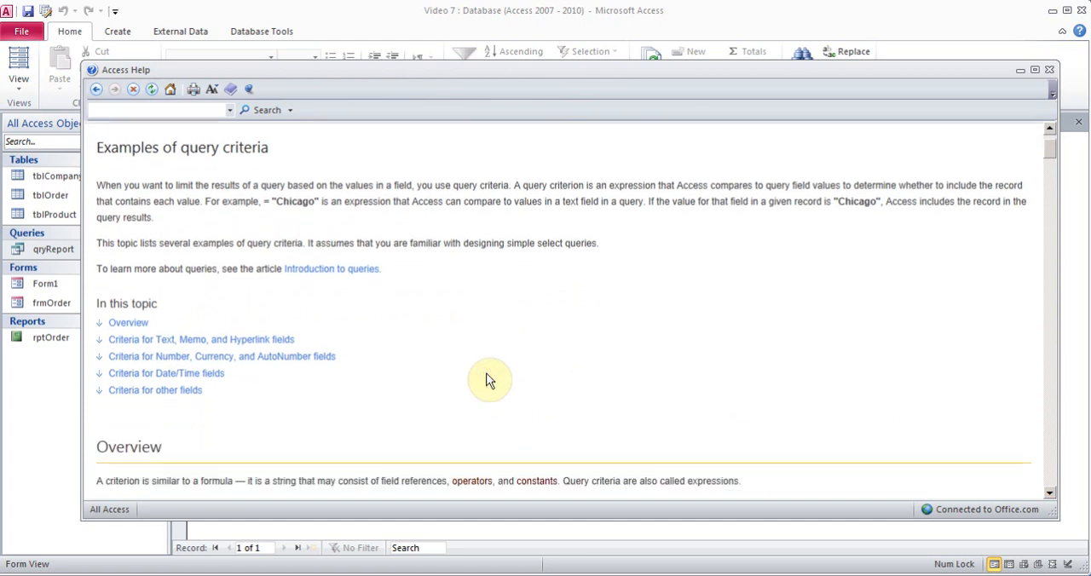
scroll(488, 379, "down", 4)
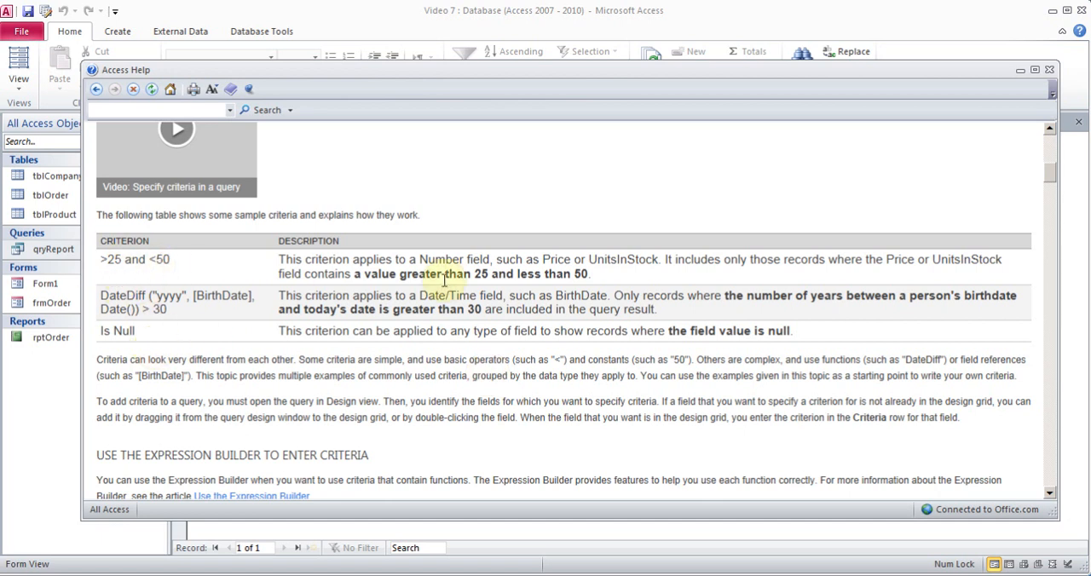
scroll(359, 326, "down", 15)
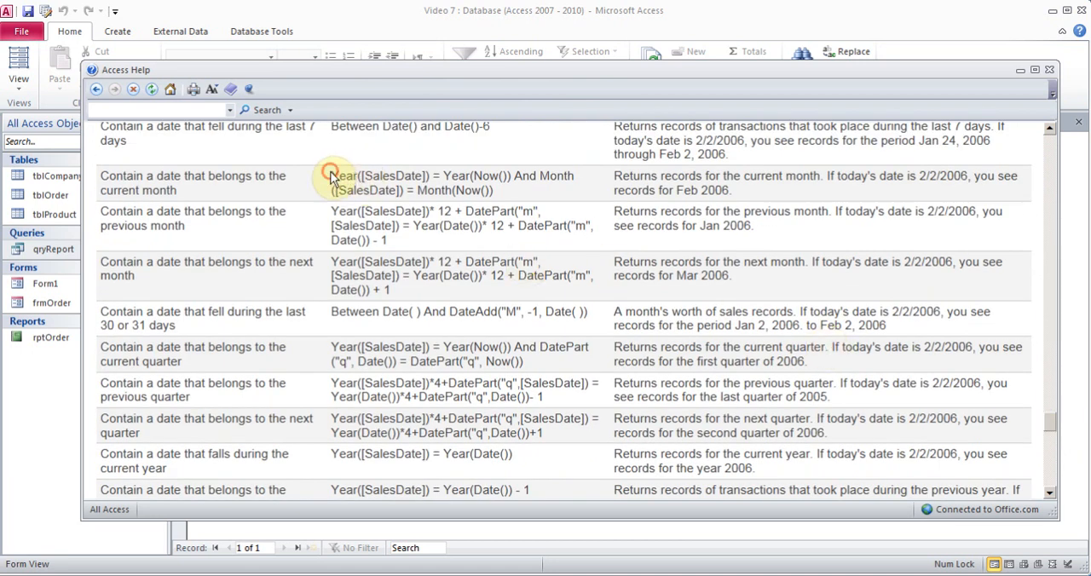
left_click_drag(330, 175, 555, 194)
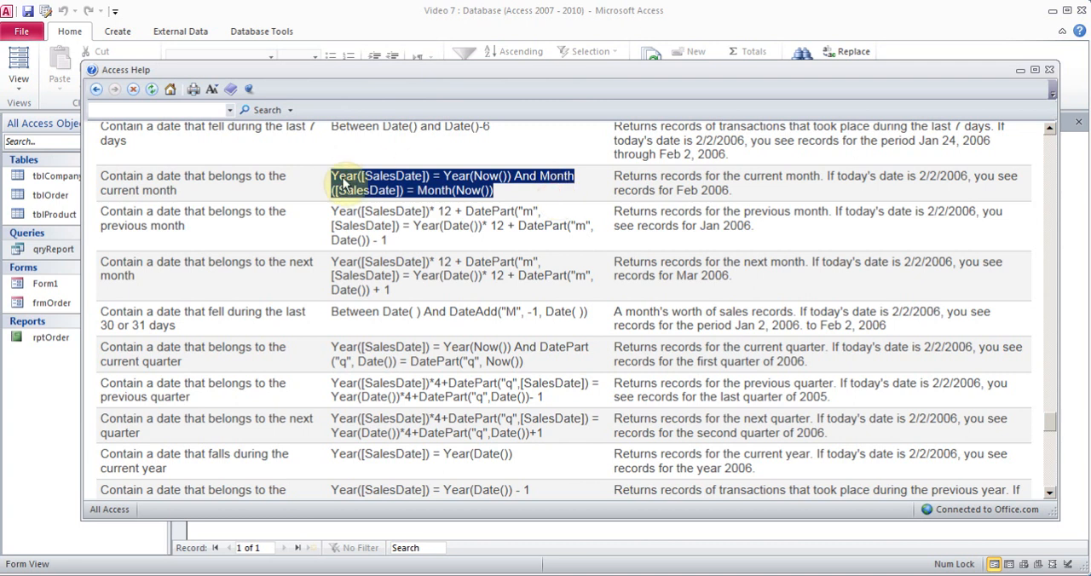
Review the earlier date criteria examples and the text field criteria in the article, and close Access Help.
left_click(1050, 130)
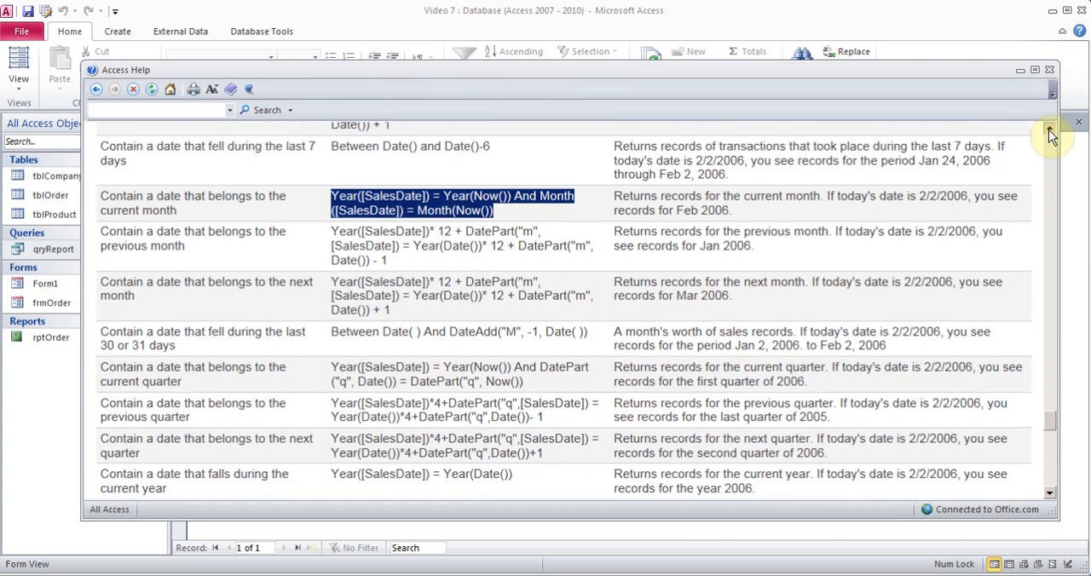
left_click(1050, 131)
left_click(1050, 131)
left_click(1050, 131)
left_click(1050, 132)
left_click(1050, 132)
left_click(1050, 131)
left_click(1050, 131)
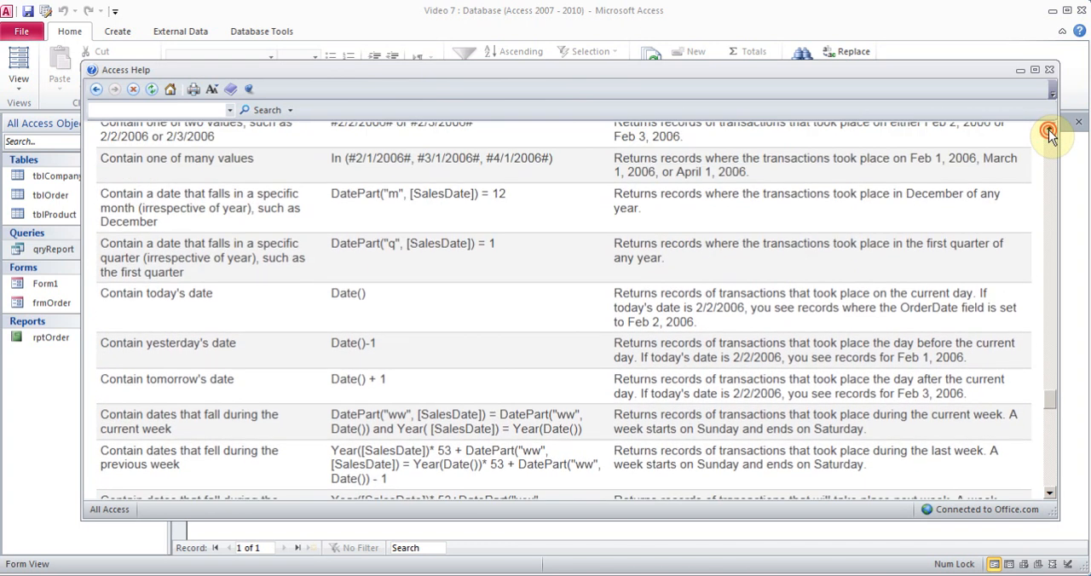
left_click(1050, 129)
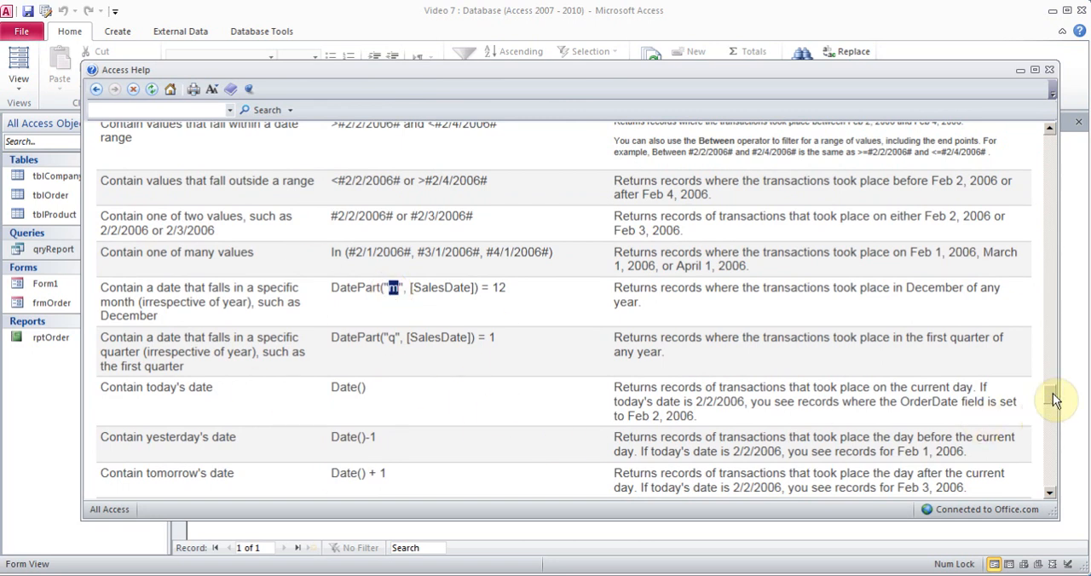
left_click_drag(1052, 394, 1045, 282)
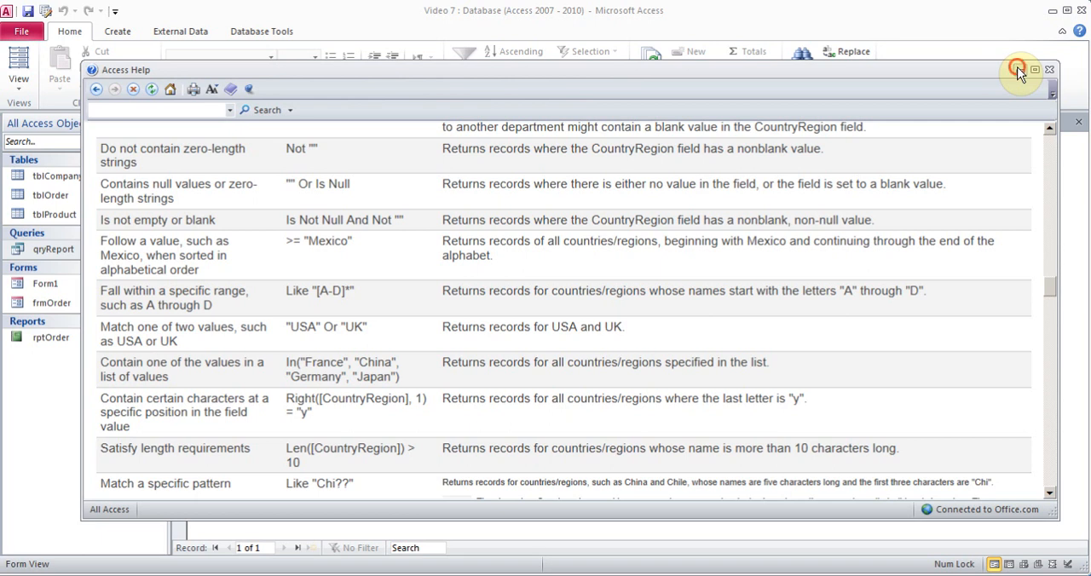
left_click(1049, 69)
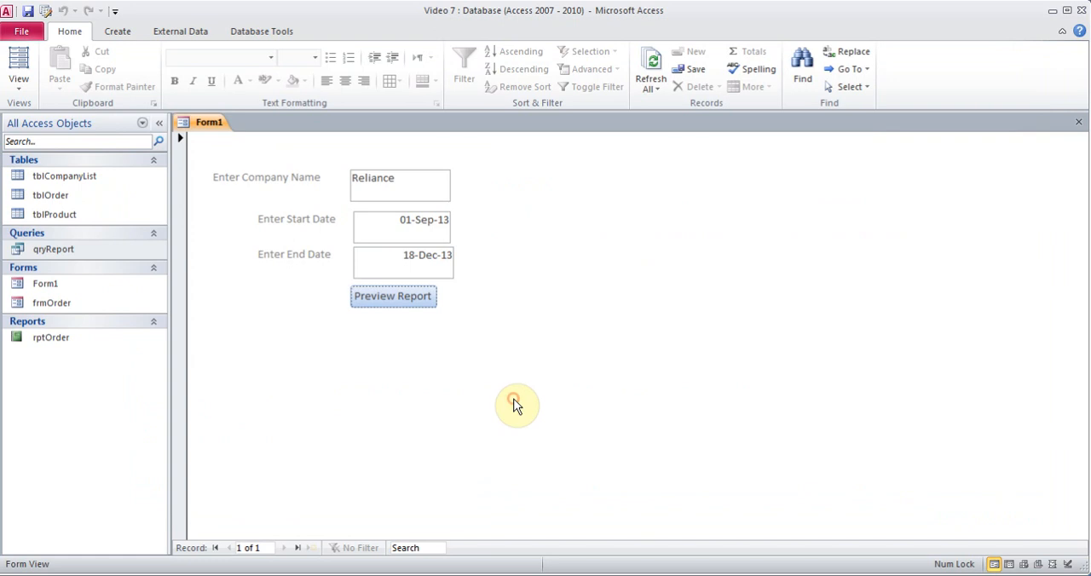